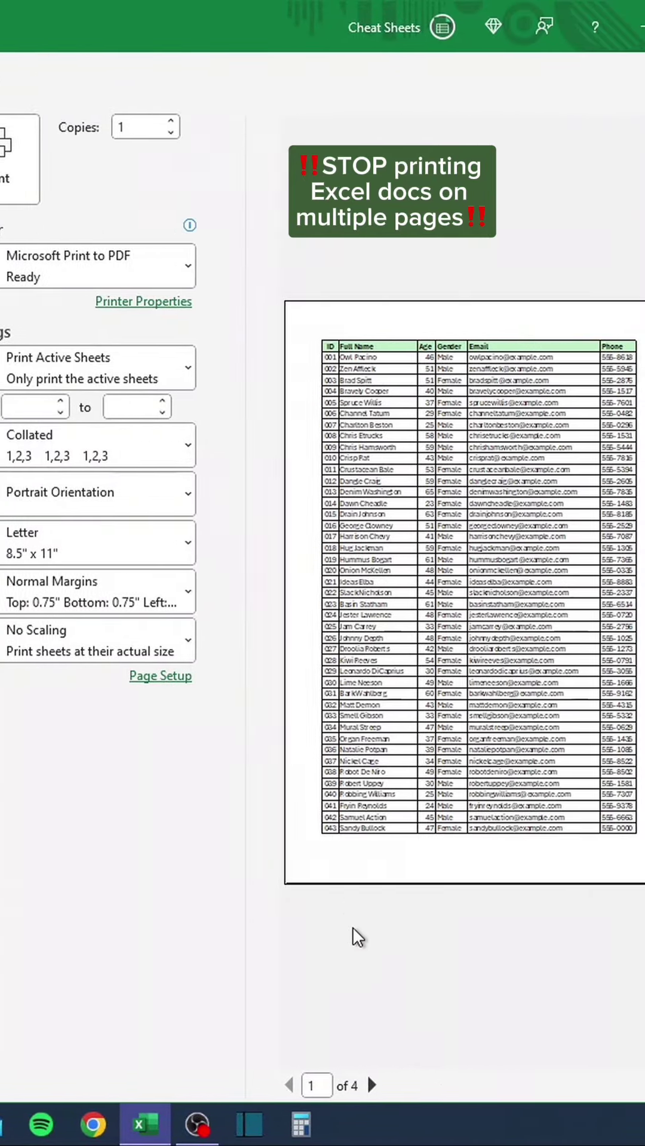
Page through the 4-page print preview, then switch the sheet to Page Break Preview.
{"action": "left_click", "coordinate": [616, 1085]}
{"action": "left_click", "coordinate": [245, 1086]}
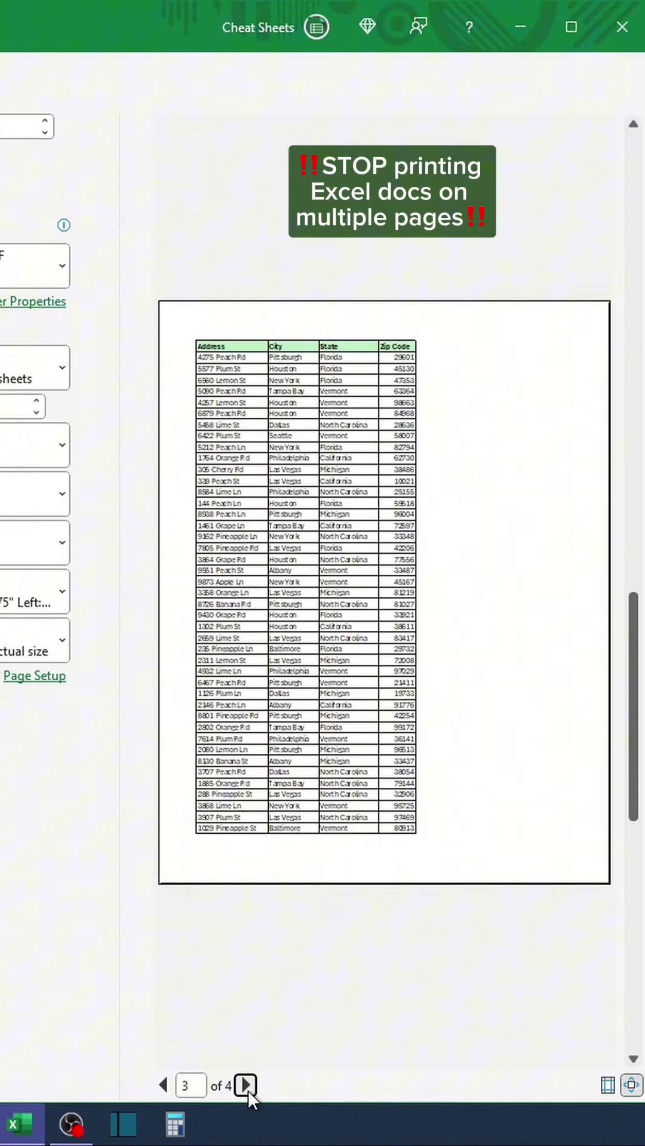
{"action": "left_click", "coordinate": [245, 1085]}
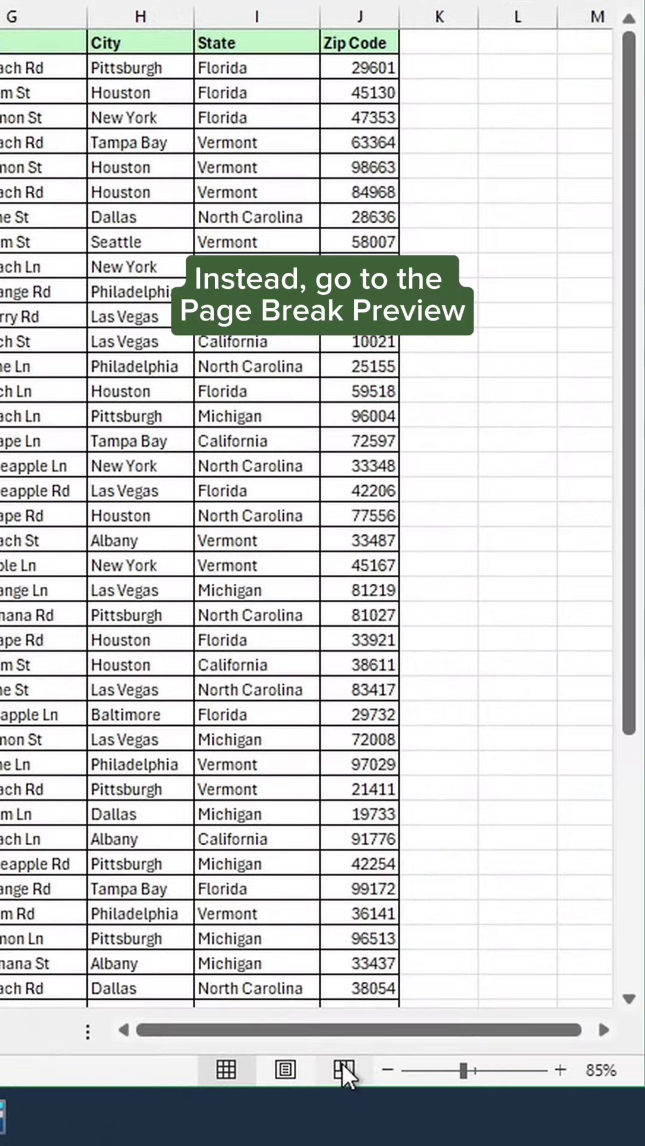
{"action": "left_click", "coordinate": [343, 1065]}
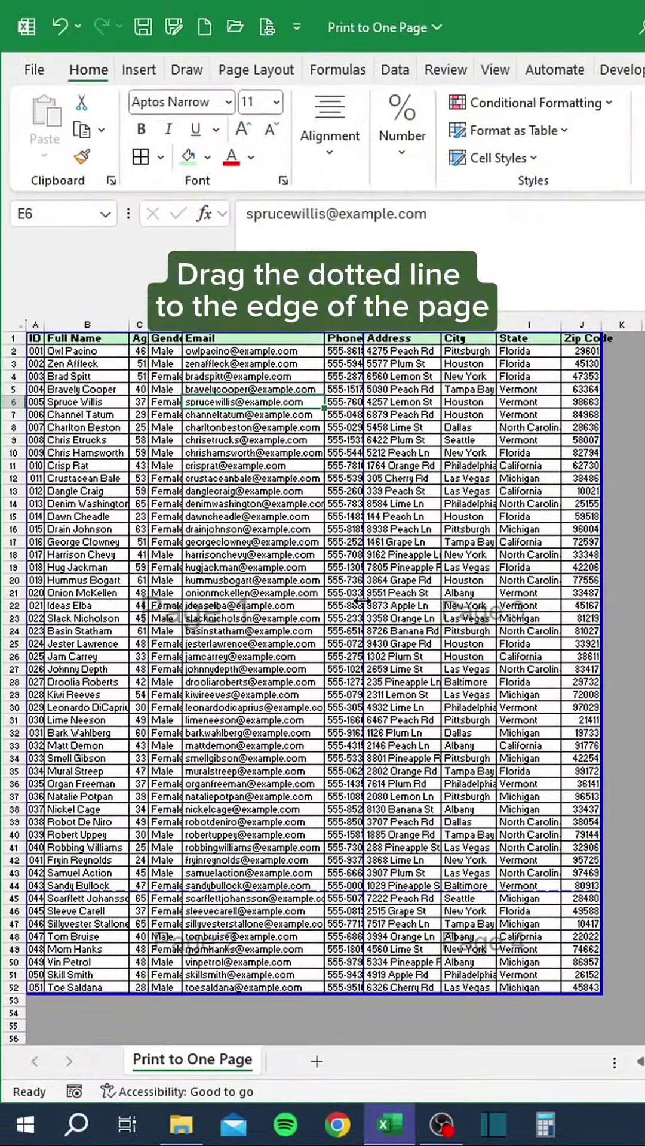
Drag the dotted page break to the table's right edge and preview the printout as 1 of 1.
{"action": "left_click_drag", "start_coordinate": [363, 601], "coordinate": [600, 596]}
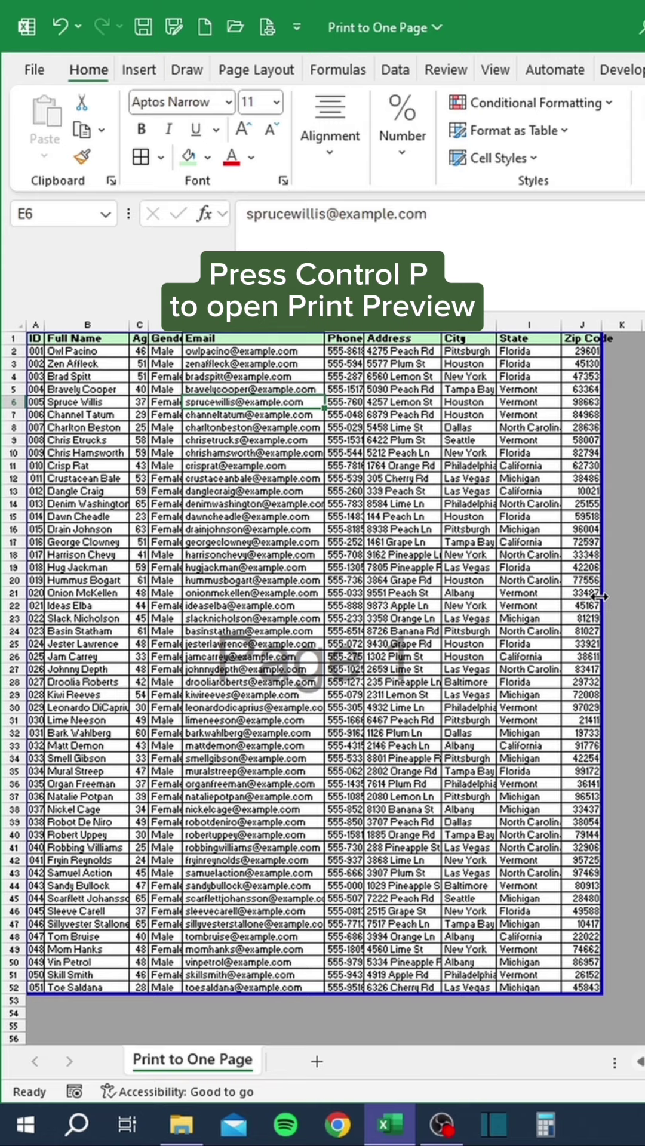
{"action": "key", "text": "ctrl+p"}
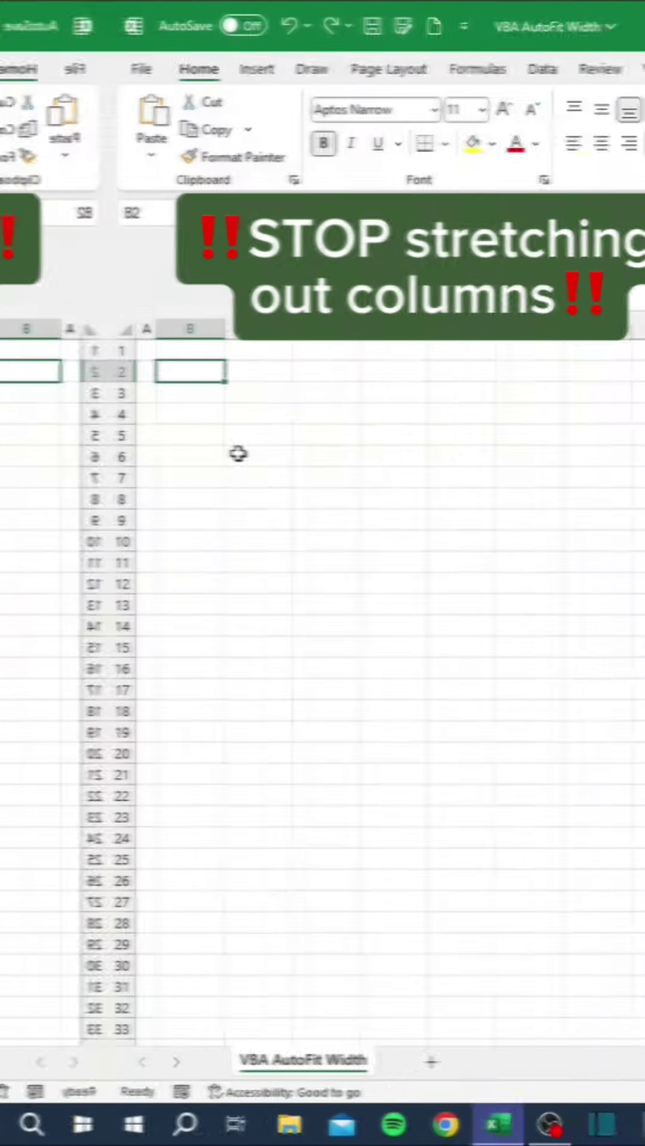
Type row-2 headers, resize columns B–D by hand, then bring up the VBA AutoFit Width tab's menu.
{"action": "type", "text": "ales Representative"}
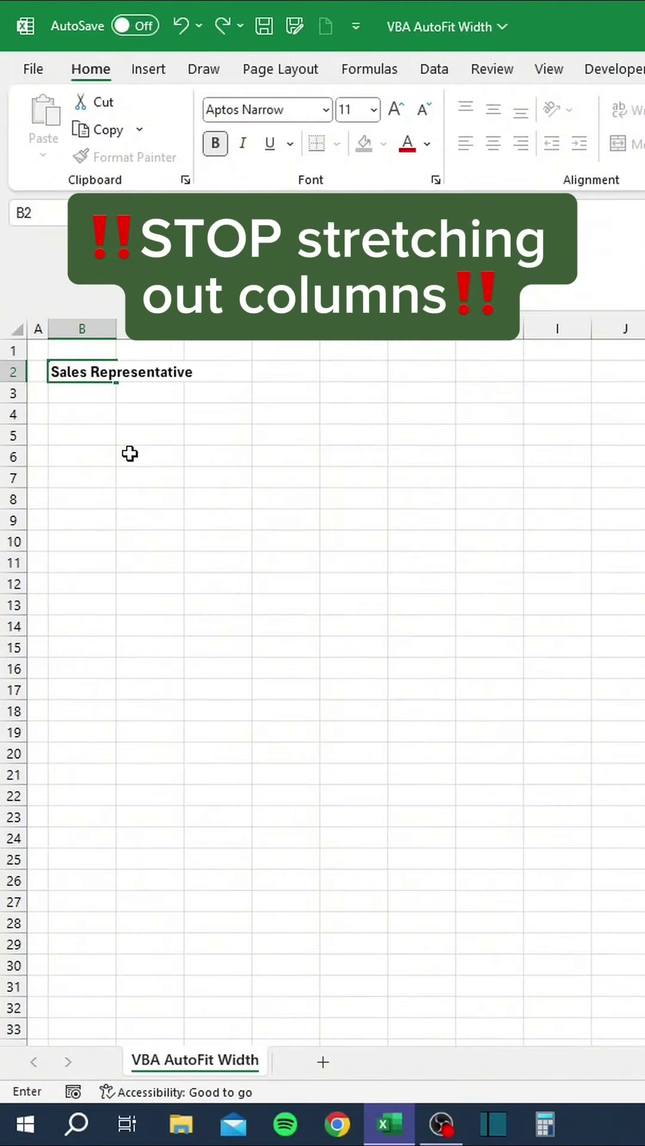
{"action": "key", "text": "Tab"}
{"action": "left_click_drag", "start_coordinate": [116, 329], "coordinate": [205, 329]}
{"action": "type", "text": "Customer Name"}
{"action": "key", "text": "Tab"}
{"action": "left_click_drag", "start_coordinate": [273, 329], "coordinate": [320, 329]}
{"action": "type", "text": "Address"}
{"action": "key", "text": "Tab"}
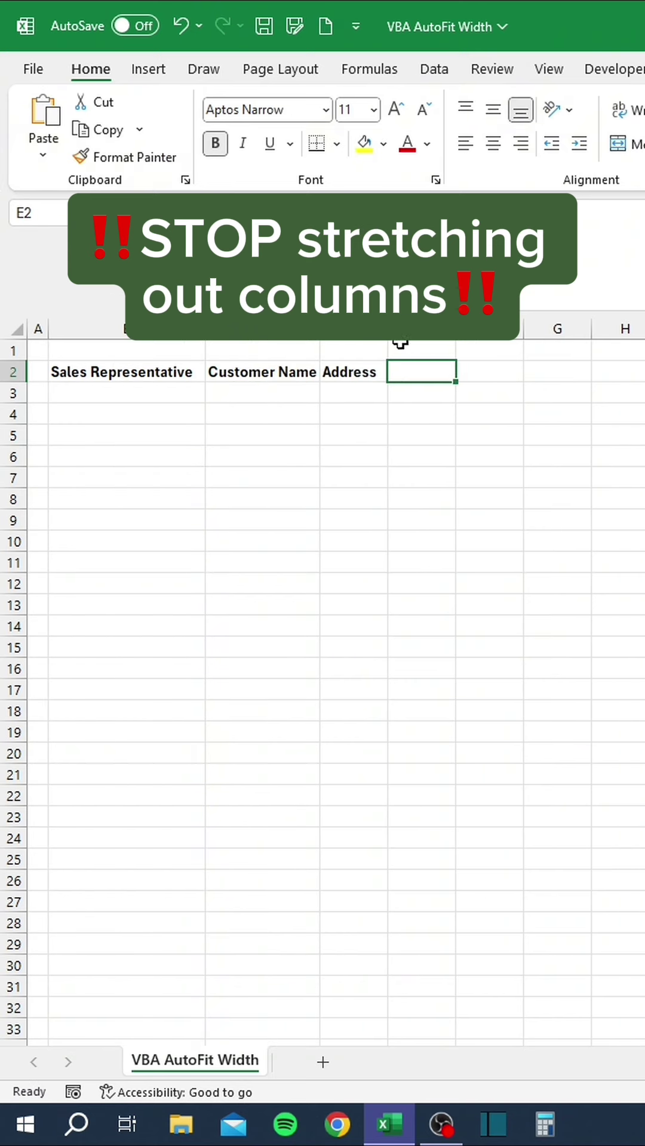
{"action": "left_click_drag", "start_coordinate": [388, 334], "coordinate": [380, 334]}
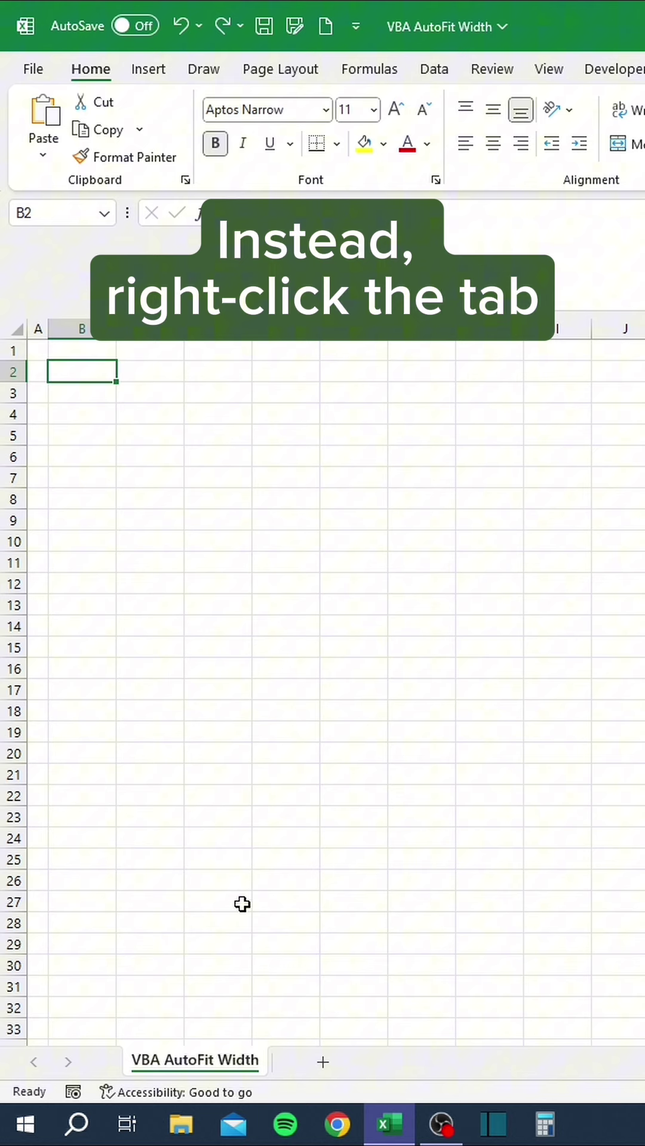
{"action": "right_click", "coordinate": [209, 1062]}
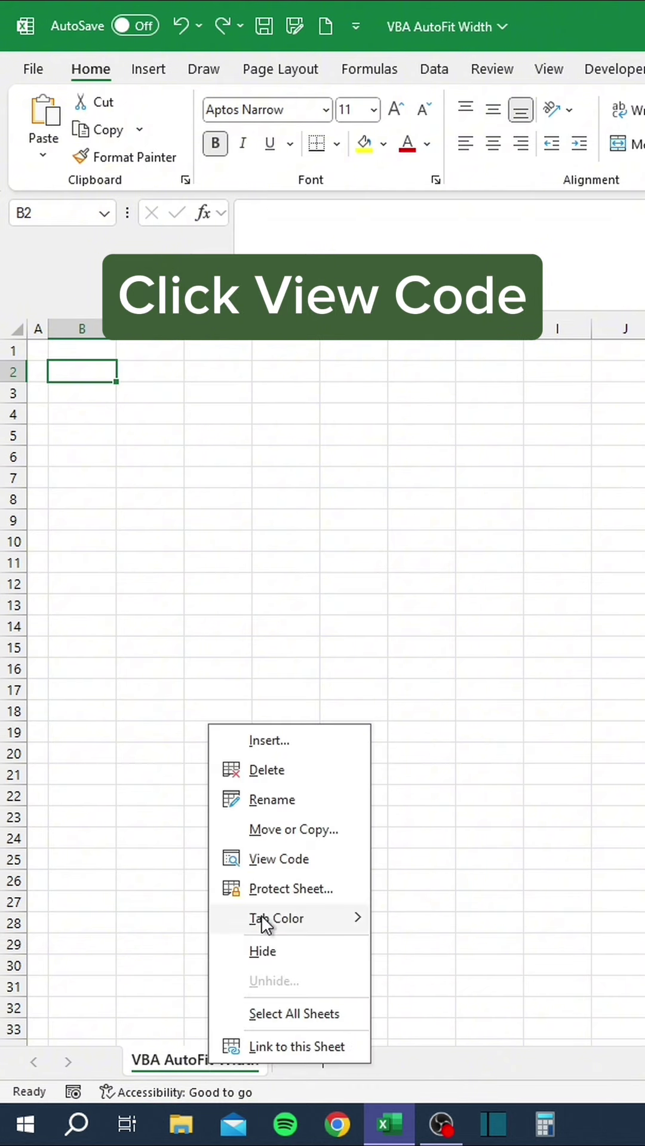
Add cells.EntireColumn.AutoFit to Sheet1's Worksheet_SelectionChange procedure via View Code.
{"action": "left_click", "coordinate": [267, 858]}
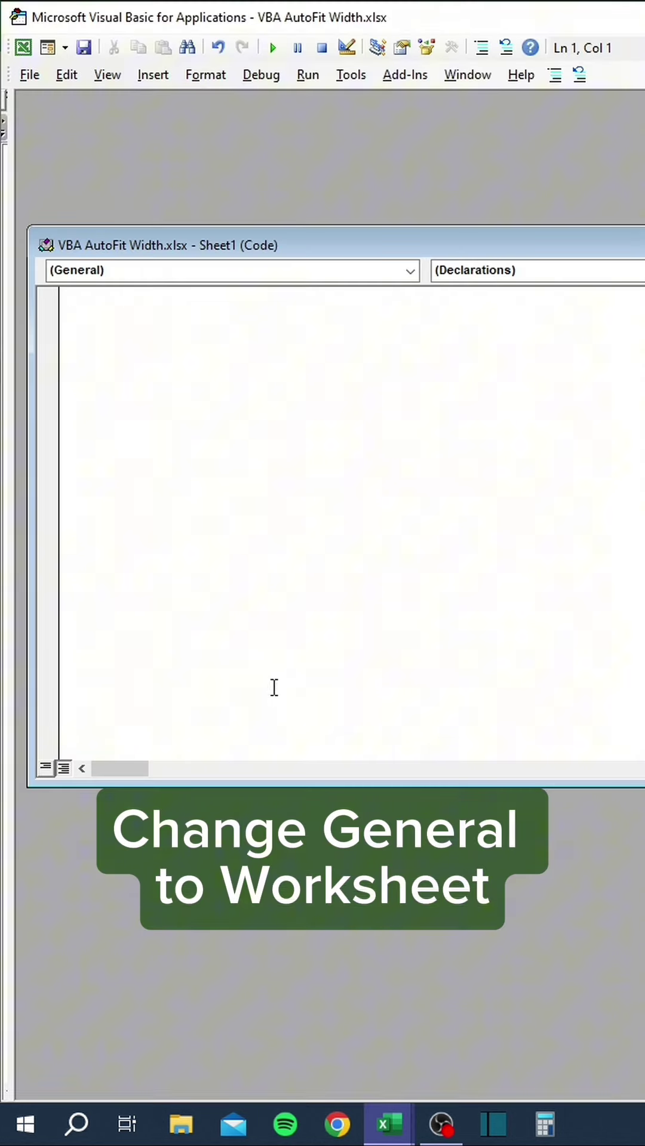
{"action": "left_click", "coordinate": [186, 273]}
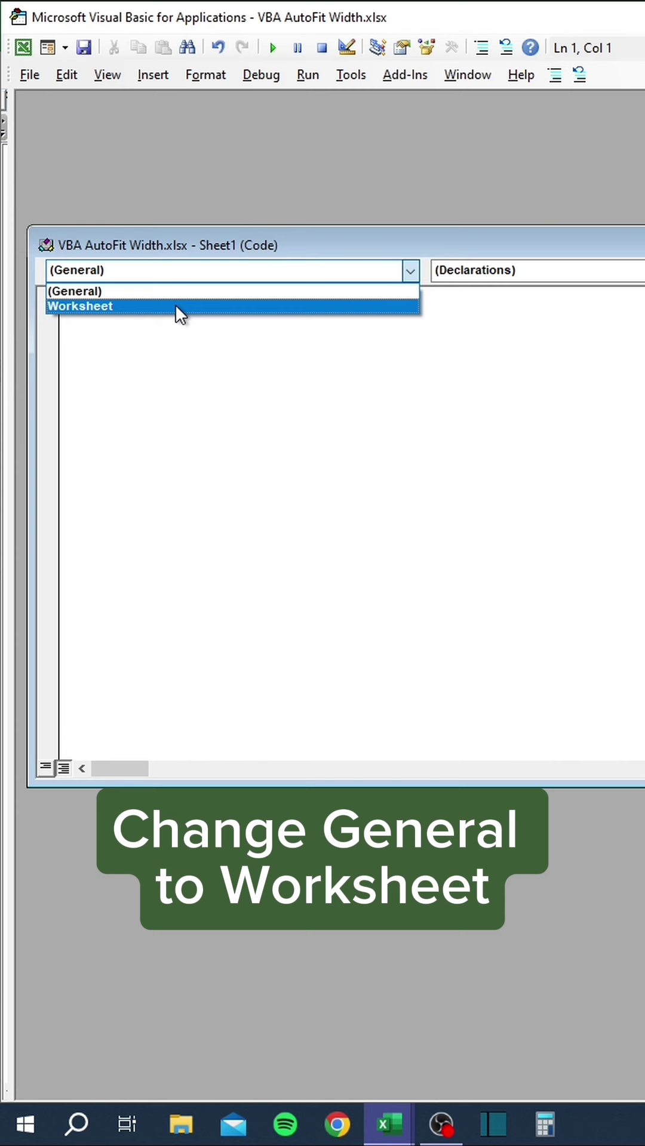
{"action": "left_click", "coordinate": [175, 305]}
{"action": "type", "text": "cells.entire"}
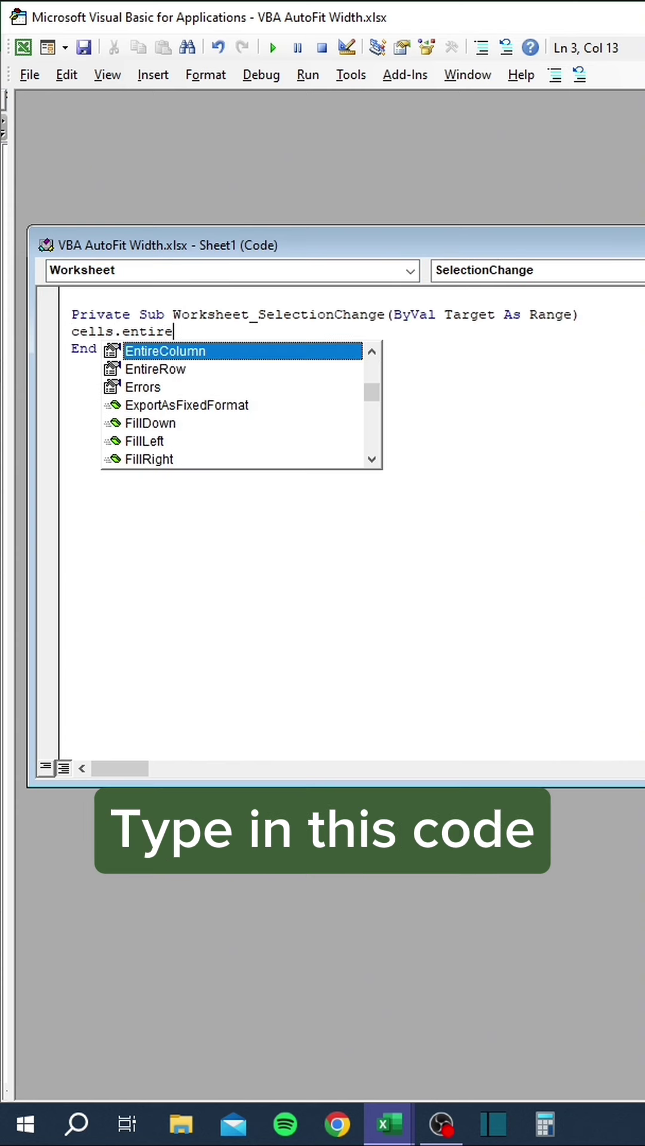
{"action": "type", "text": "colu"}
{"action": "key", "text": "Tab"}
{"action": "type", "text": "."}
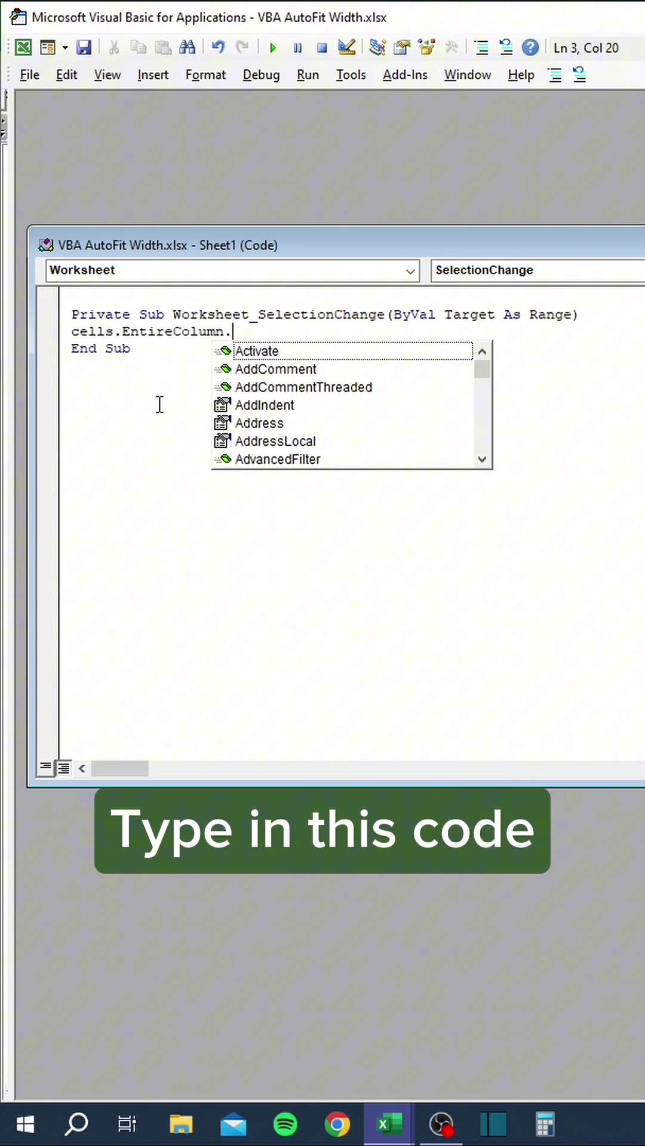
{"action": "type", "text": "AutoFit"}
{"action": "key", "text": "Escape"}
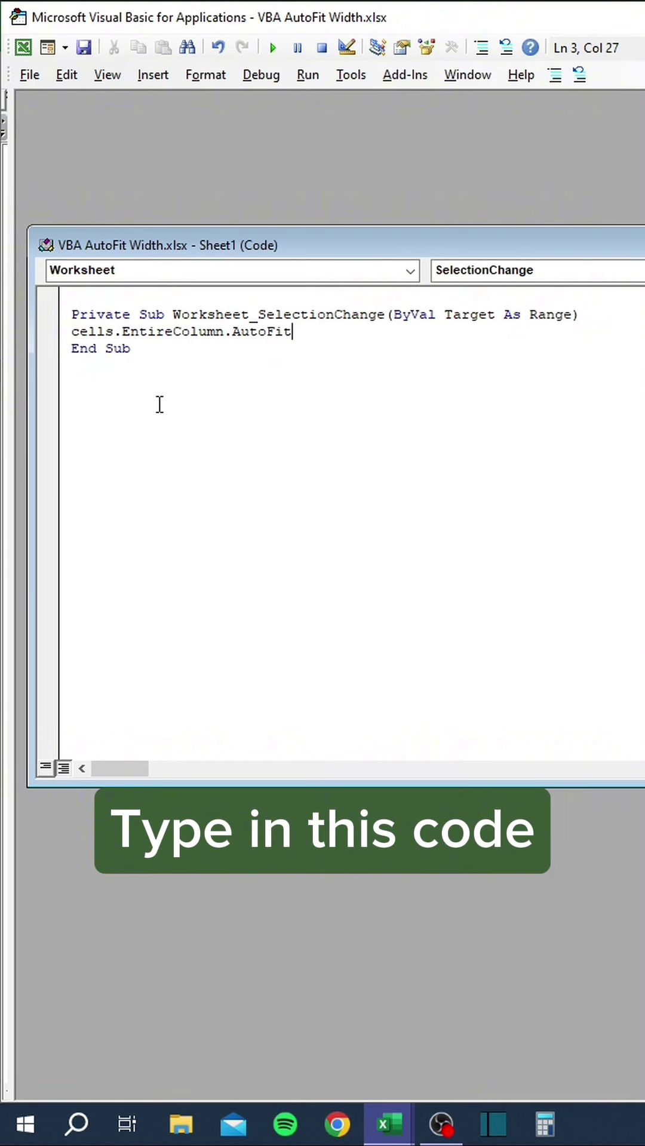
Back in Excel, enter Sales Representative, Customer Name and Address in B2:D2.
{"action": "key", "text": "alt+F11"}
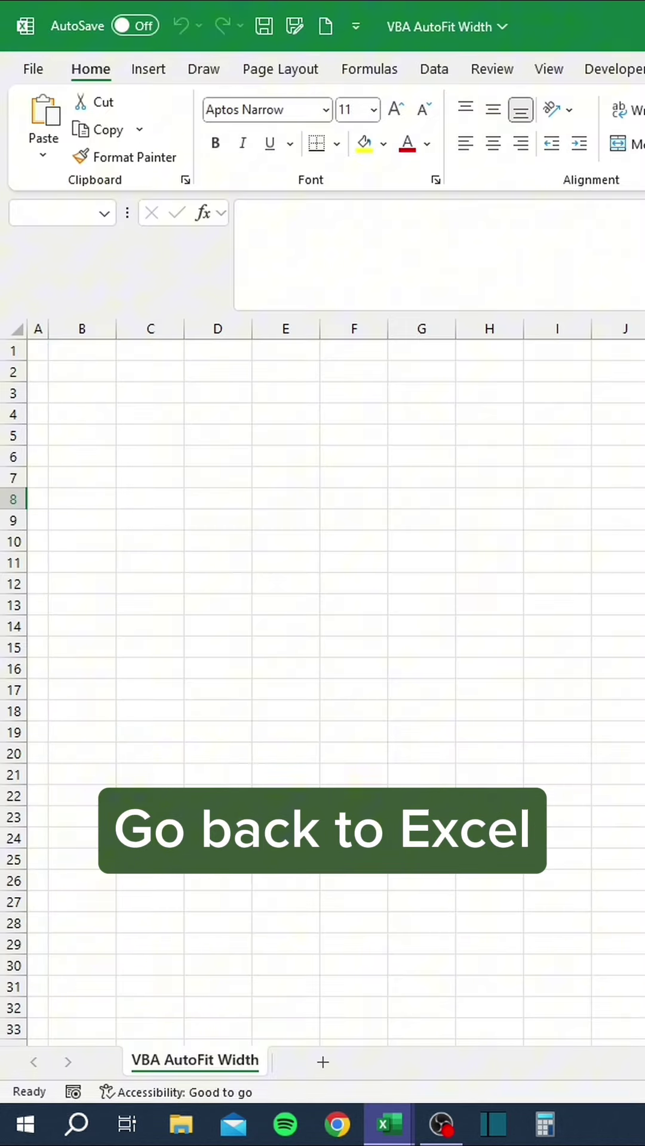
{"action": "left_click", "coordinate": [99, 374]}
{"action": "type", "text": "Sales Re"}
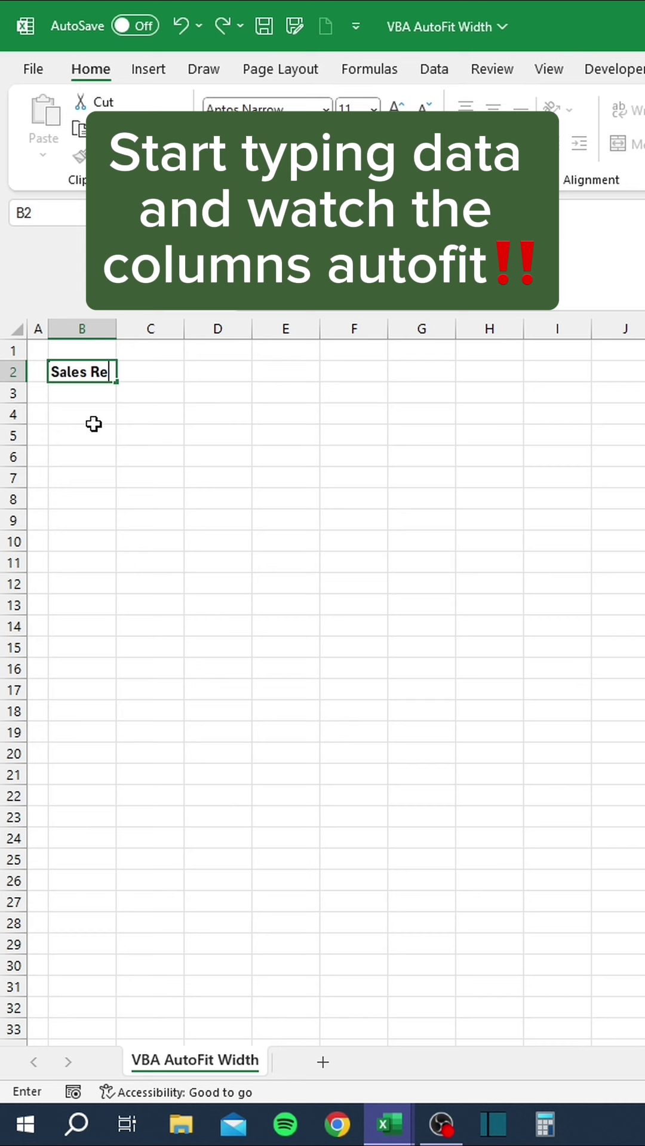
{"action": "type", "text": "presentative"}
{"action": "key", "text": "Tab"}
{"action": "type", "text": "Customer"}
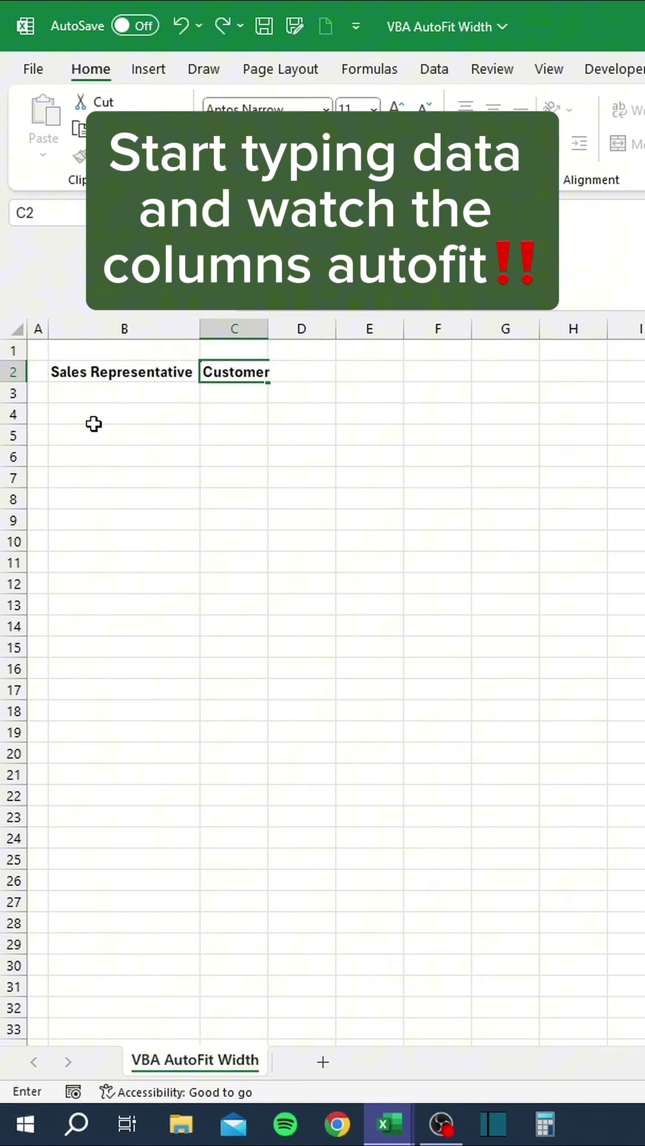
{"action": "type", "text": " Name"}
{"action": "key", "text": "Tab"}
{"action": "type", "text": "Address"}
{"action": "key", "text": "Tab"}
Enter City, State, Zip and Phone in E2:H2, with columns autofitting.
{"action": "type", "text": "City"}
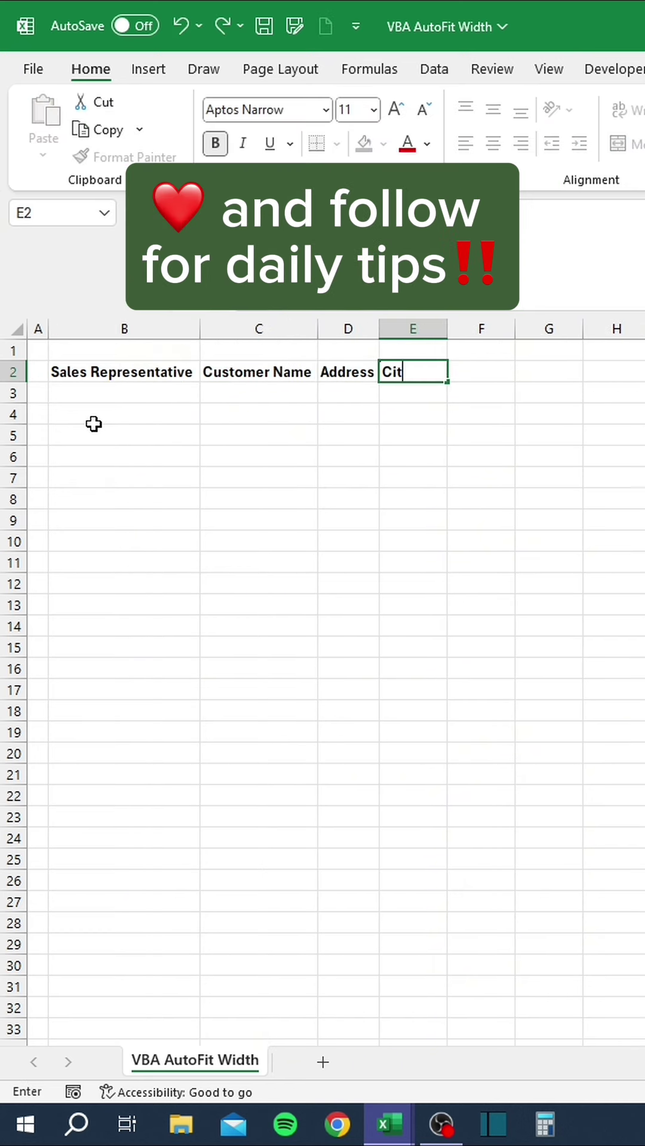
{"action": "key", "text": "Tab"}
{"action": "type", "text": "State"}
{"action": "key", "text": "Tab"}
{"action": "type", "text": "Zip"}
{"action": "key", "text": "Tab"}
{"action": "type", "text": "Phone"}
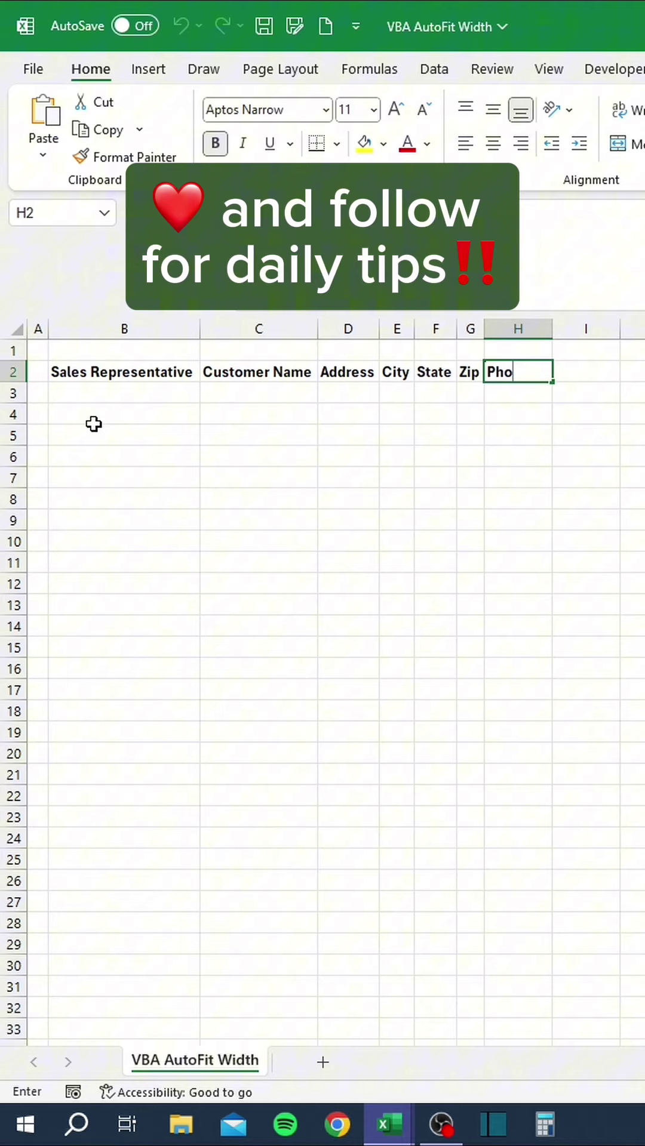
{"action": "key", "text": "Tab"}
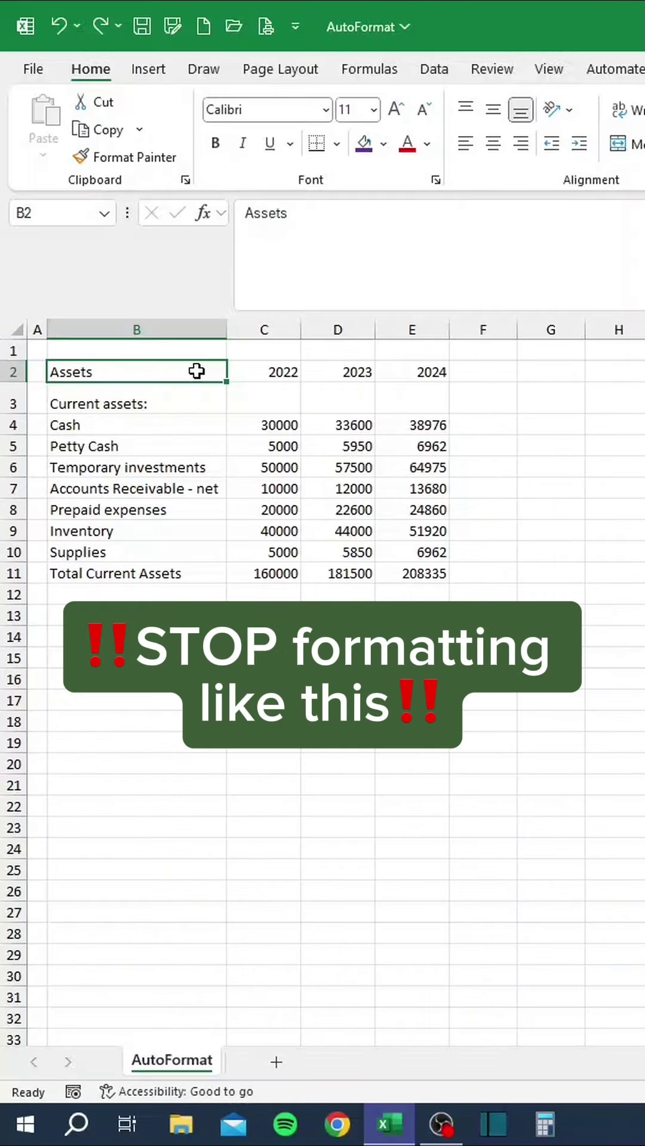
Fill the header row purple and labels B3:B11 grey by hand, then select B2:E11.
{"action": "left_click_drag", "start_coordinate": [199, 368], "coordinate": [400, 367]}
{"action": "left_click", "coordinate": [364, 145]}
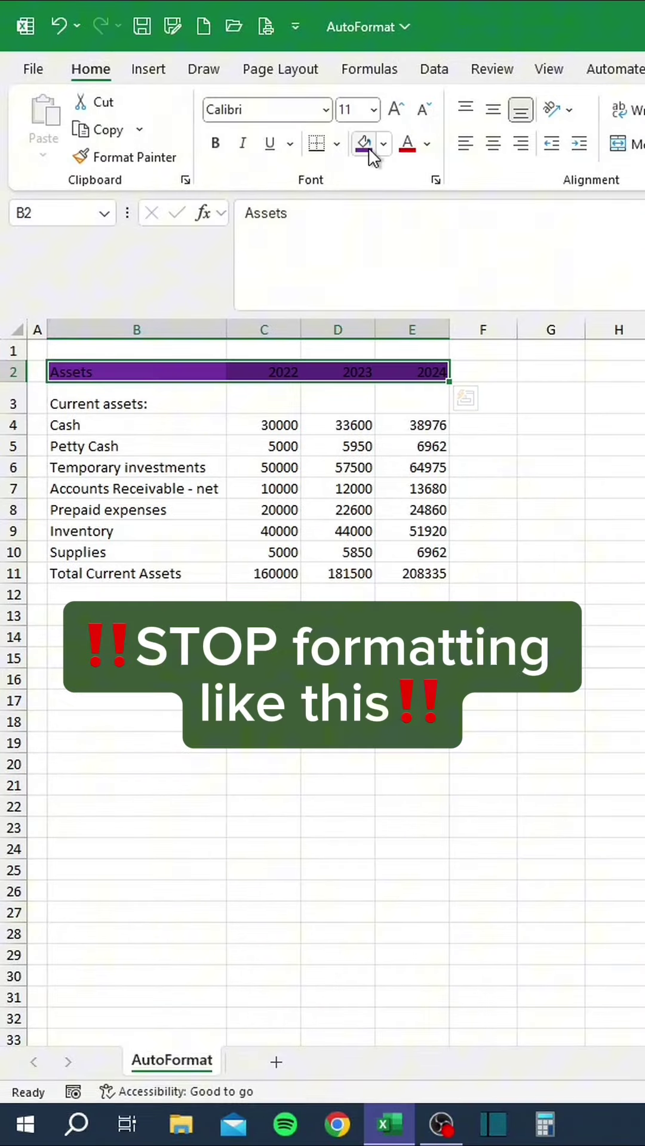
{"action": "left_click_drag", "start_coordinate": [193, 396], "coordinate": [171, 570]}
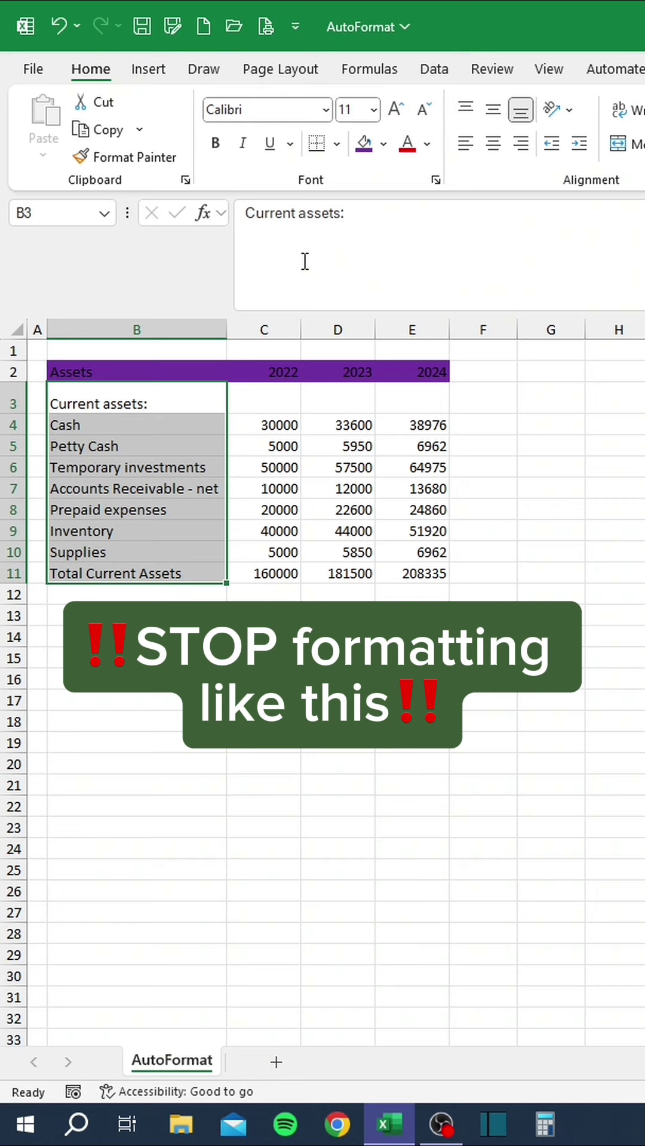
{"action": "left_click", "coordinate": [382, 144]}
{"action": "left_click", "coordinate": [398, 235]}
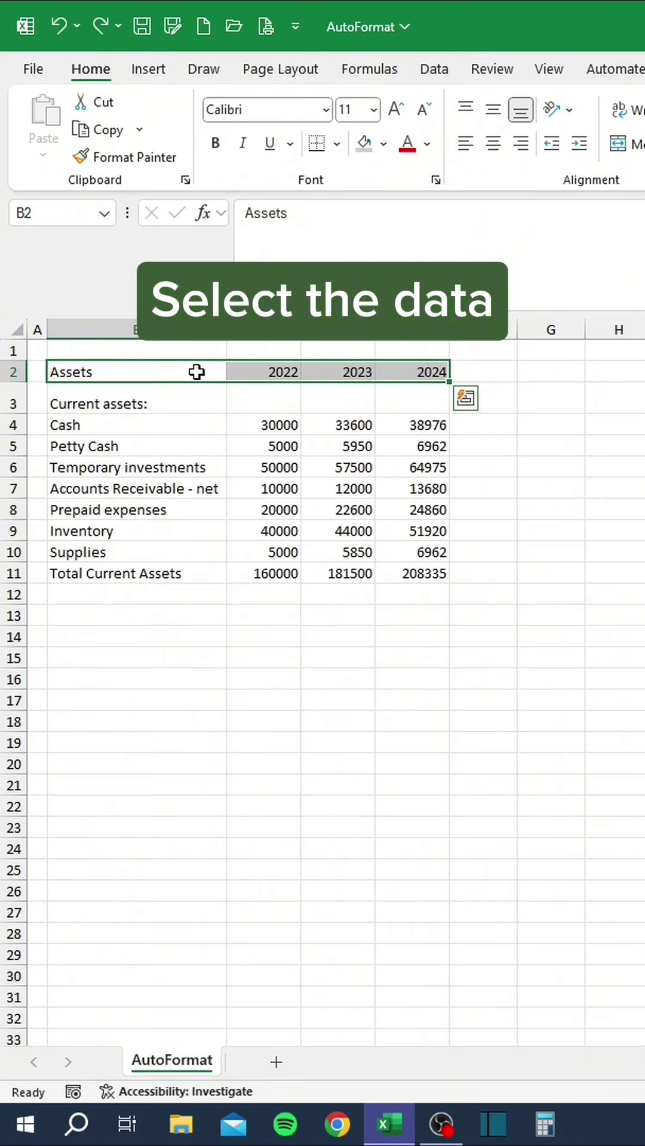
{"action": "left_click_drag", "start_coordinate": [196, 372], "coordinate": [392, 572]}
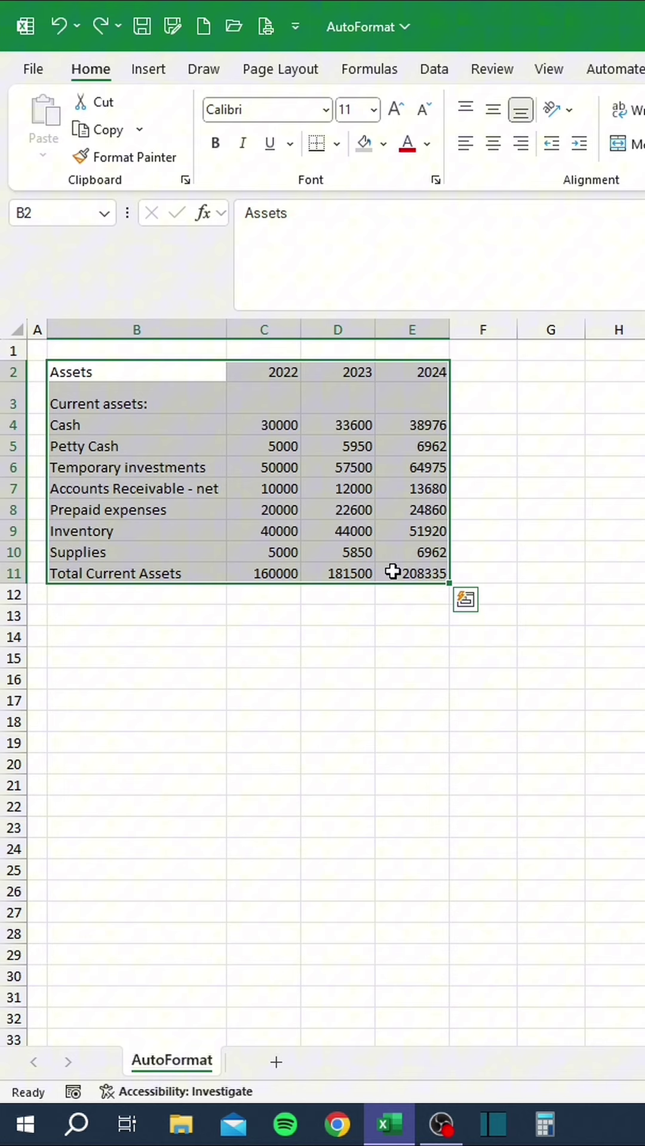
Apply the Classic 2 AutoFormat to B2:E11 using Alt, O, A.
{"action": "key", "text": "alt"}
{"action": "key", "text": "o"}
{"action": "key", "text": "a"}
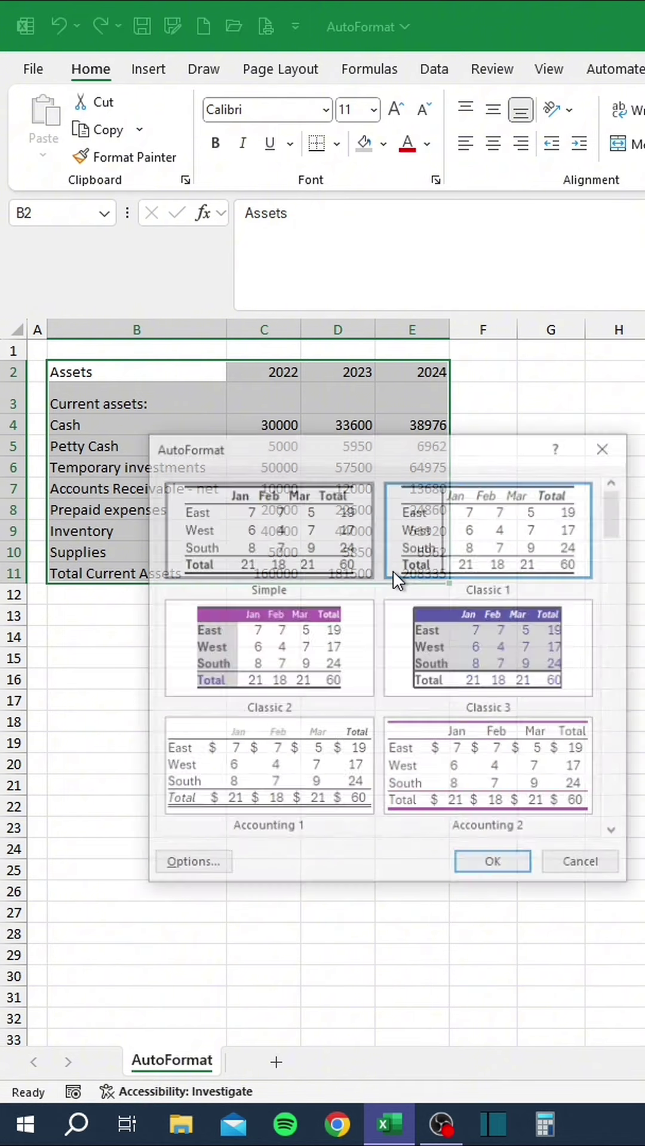
{"action": "left_click", "coordinate": [297, 644]}
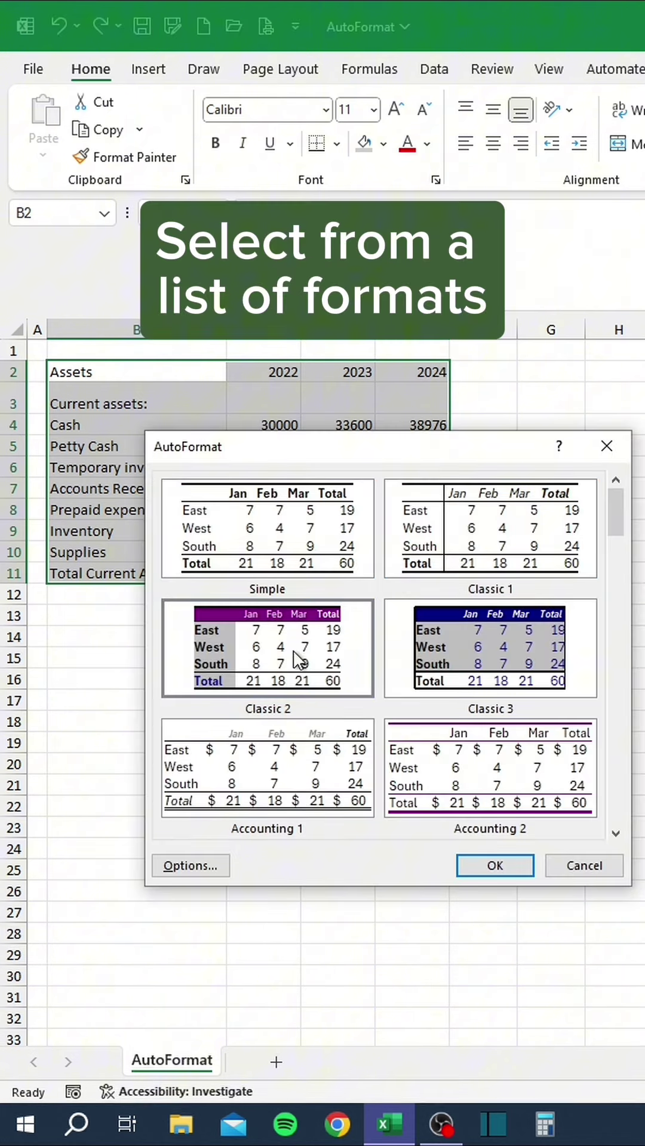
{"action": "left_click", "coordinate": [491, 865]}
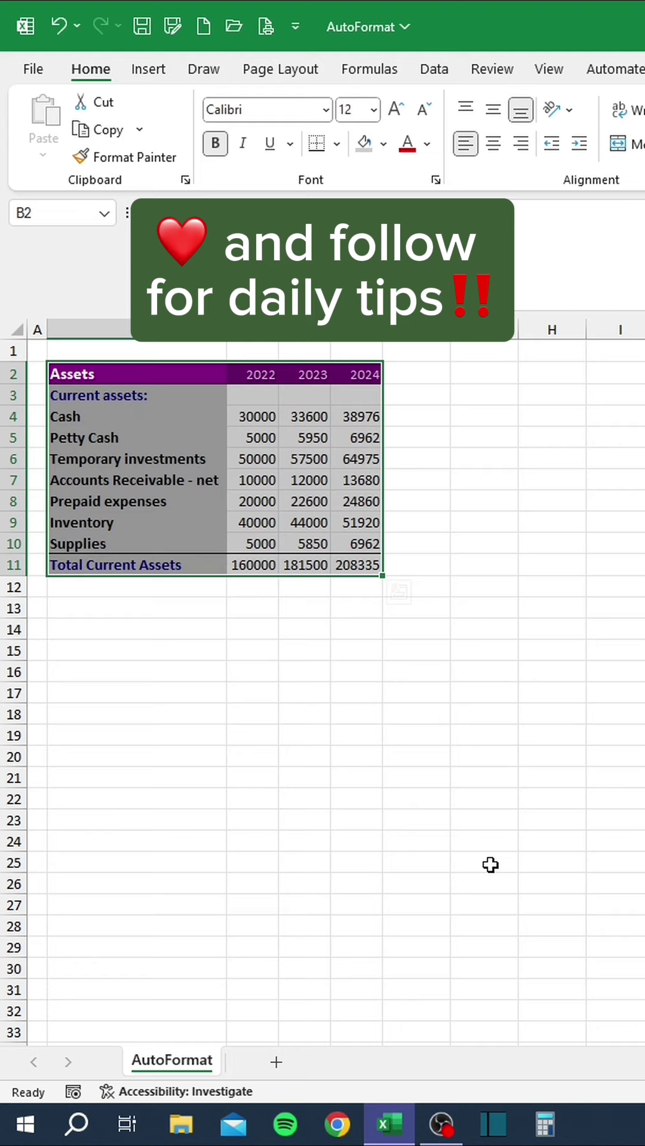
{"action": "left_click", "coordinate": [249, 624]}
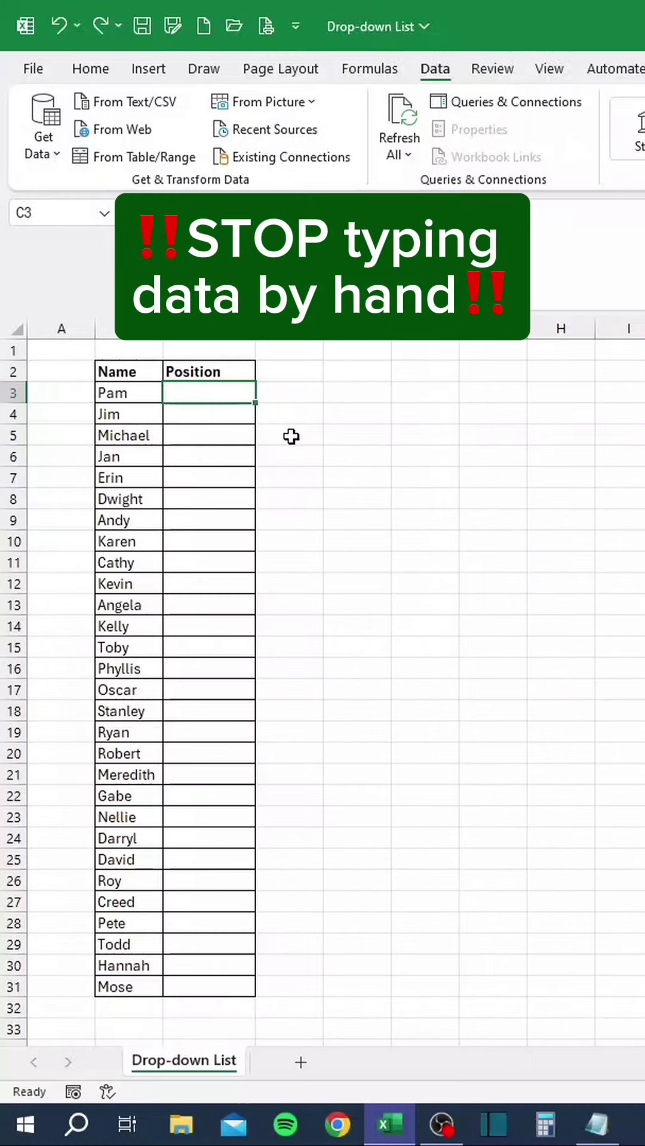
Enter Reception, Sales and Management in C3:C5, then select C3:C31.
{"action": "type", "text": "Re"}
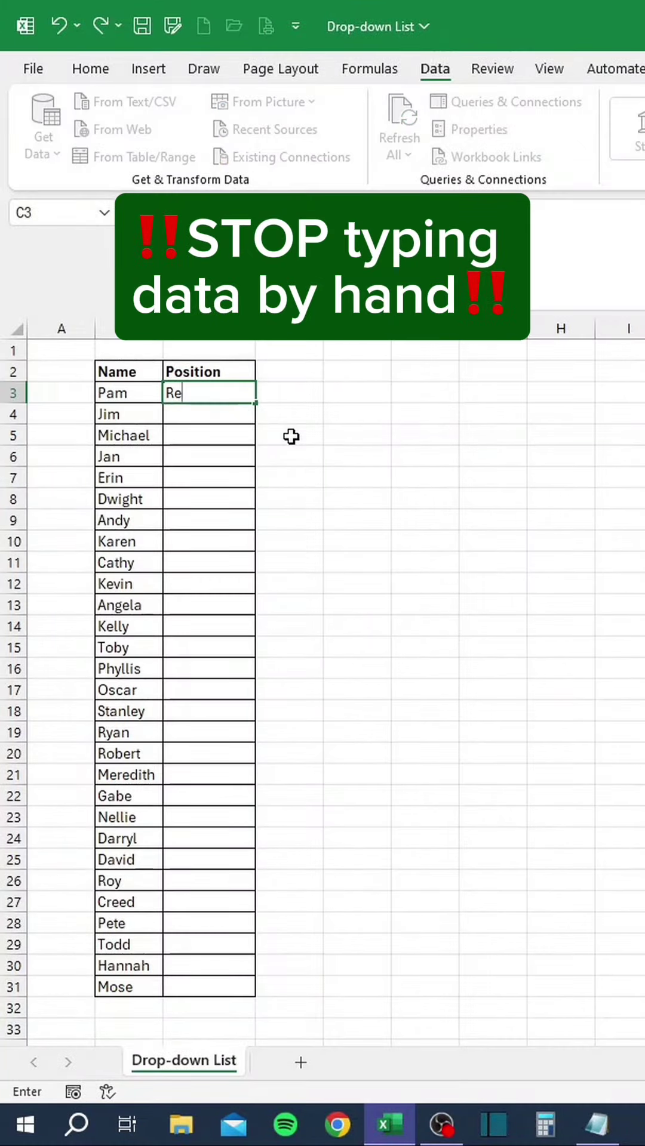
{"action": "type", "text": "ception"}
{"action": "key", "text": "Return"}
{"action": "type", "text": "Sales"}
{"action": "key", "text": "Return"}
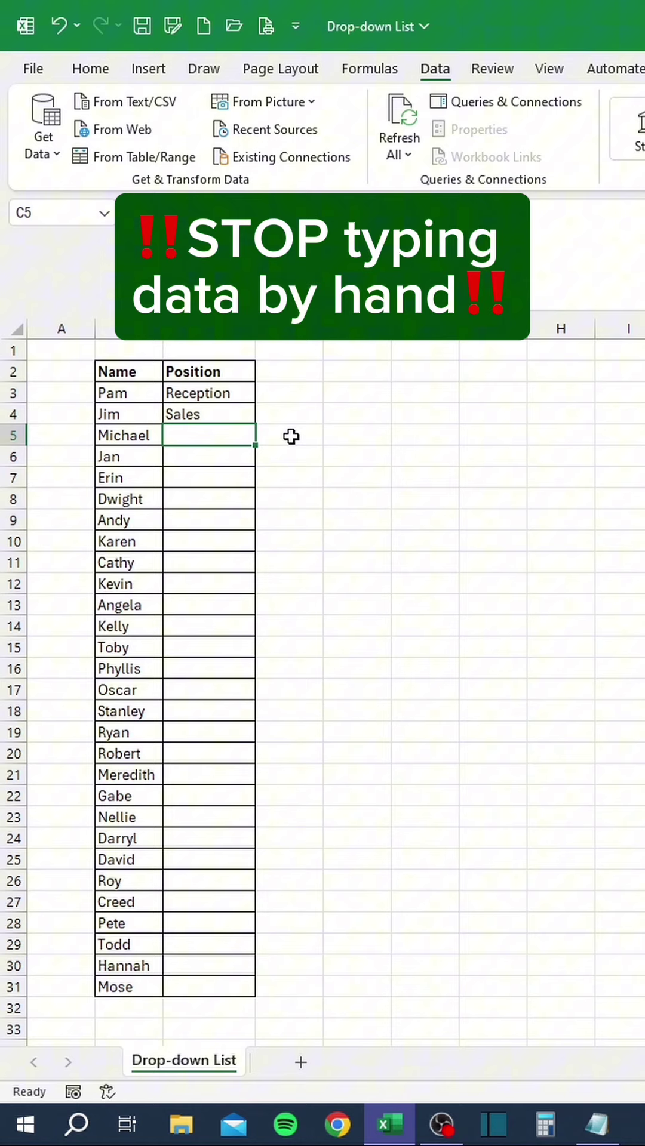
{"action": "type", "text": "Management"}
{"action": "key", "text": "Return"}
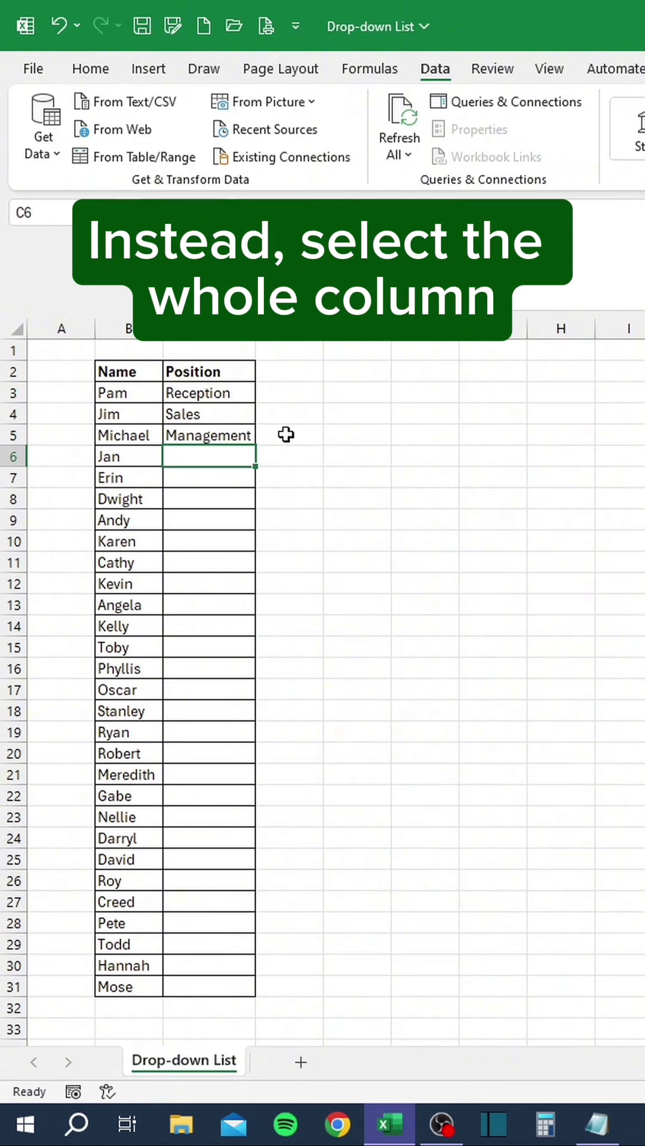
{"action": "left_click_drag", "start_coordinate": [236, 398], "coordinate": [196, 986]}
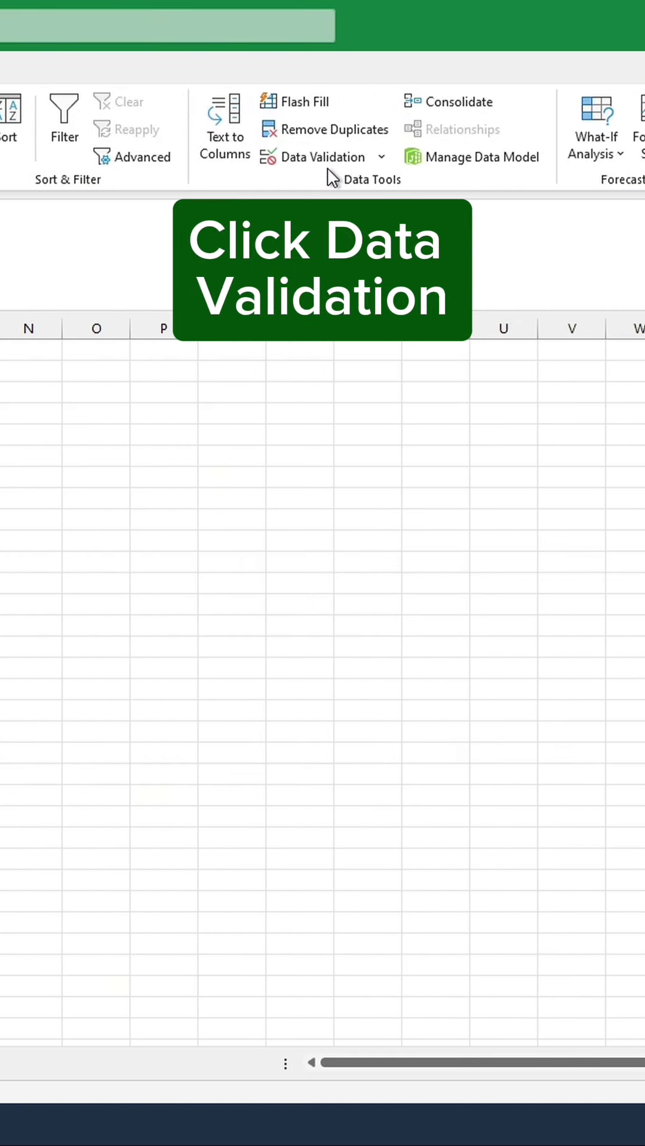
Add List validation to the Position cells with source Accounting, HR, Management, Reception, Sales, VP.
{"action": "left_click", "coordinate": [327, 167]}
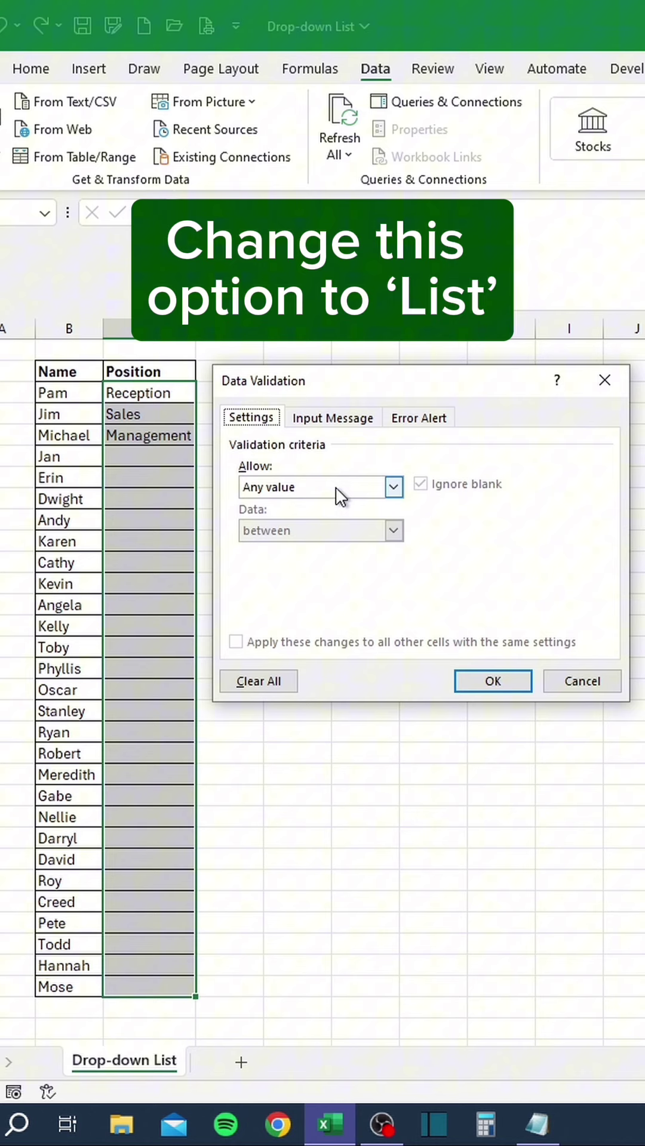
{"action": "left_click", "coordinate": [336, 488]}
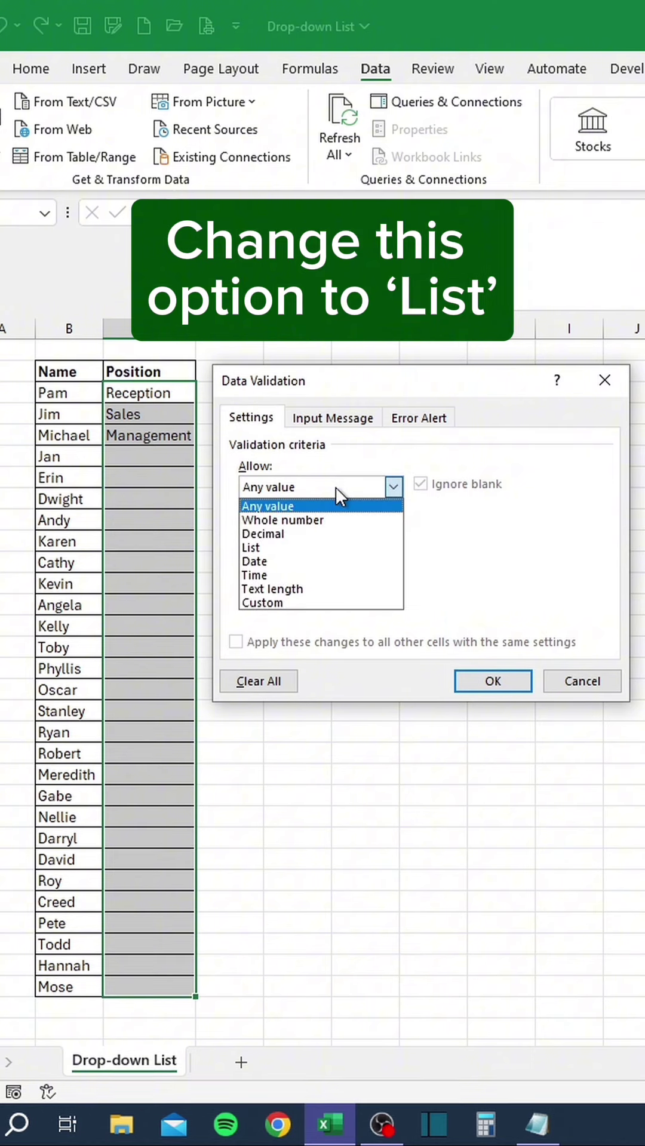
{"action": "left_click", "coordinate": [285, 547]}
{"action": "left_click", "coordinate": [284, 571]}
{"action": "type", "text": "Accou"}
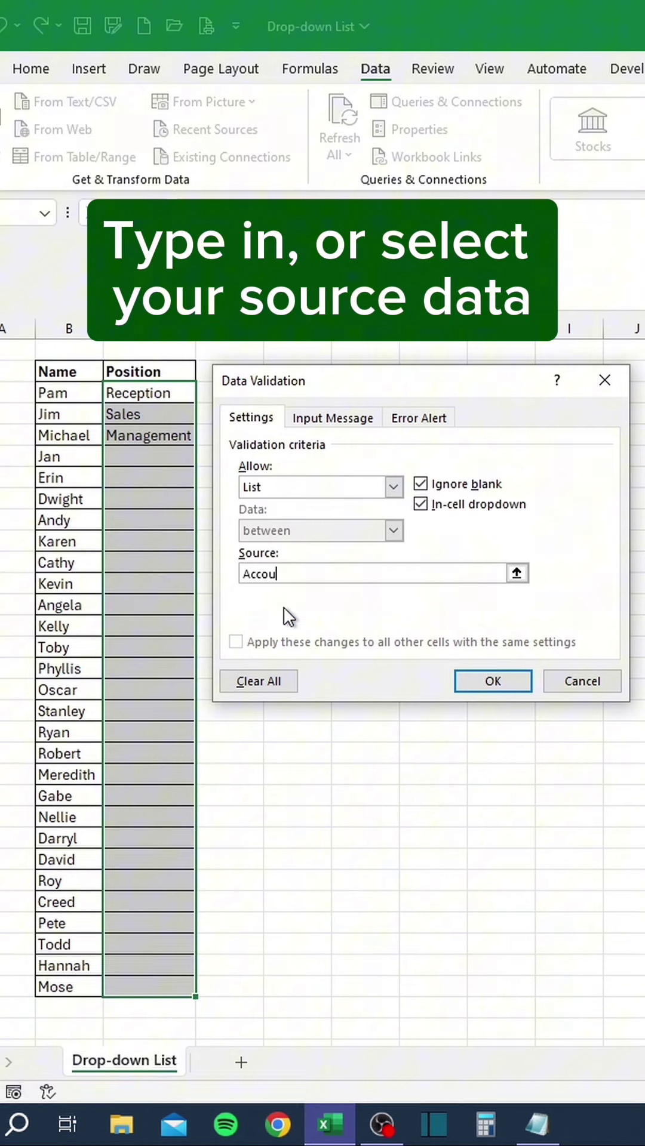
{"action": "type", "text": "nting, HR, Management"}
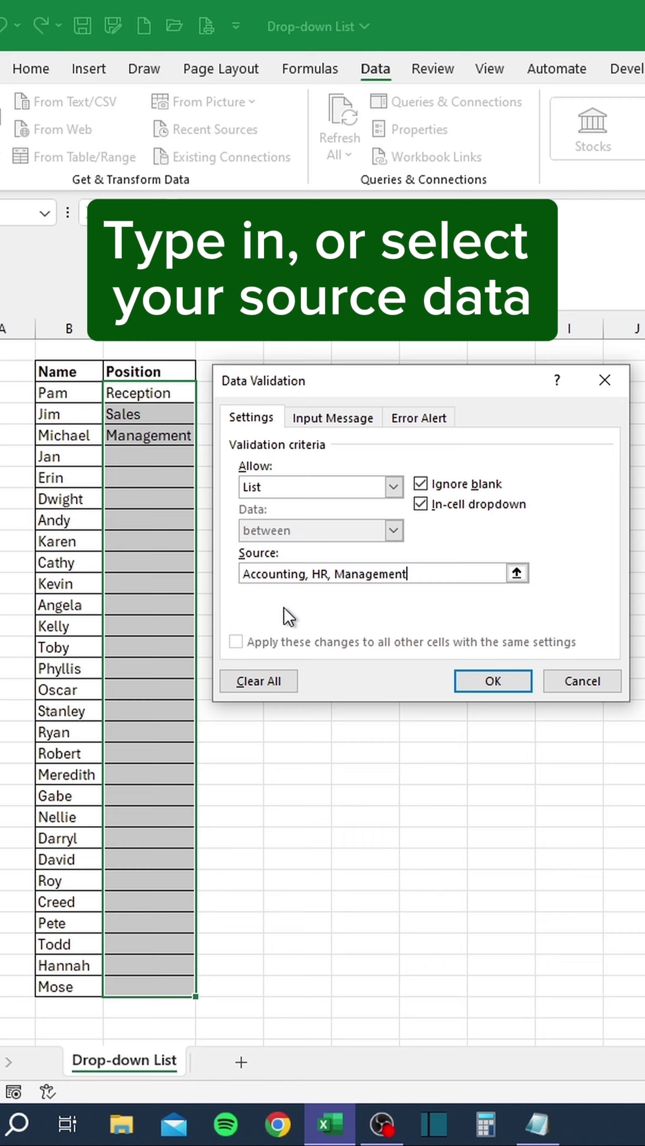
{"action": "type", "text": ", Reception, Sales, VP"}
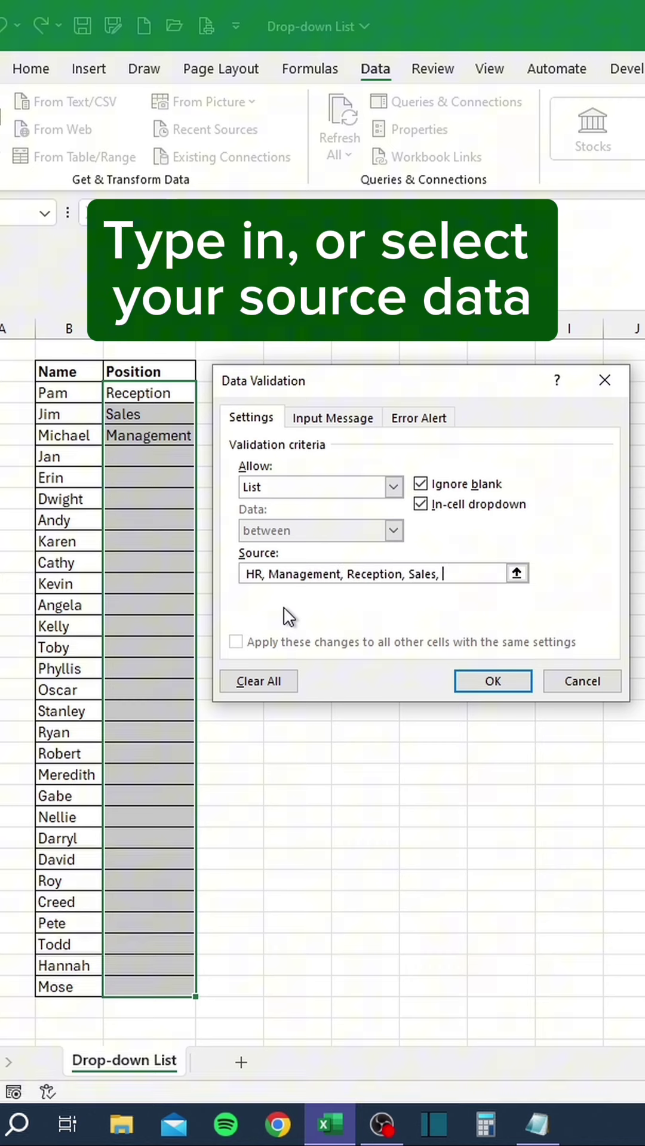
{"action": "left_click", "coordinate": [492, 681]}
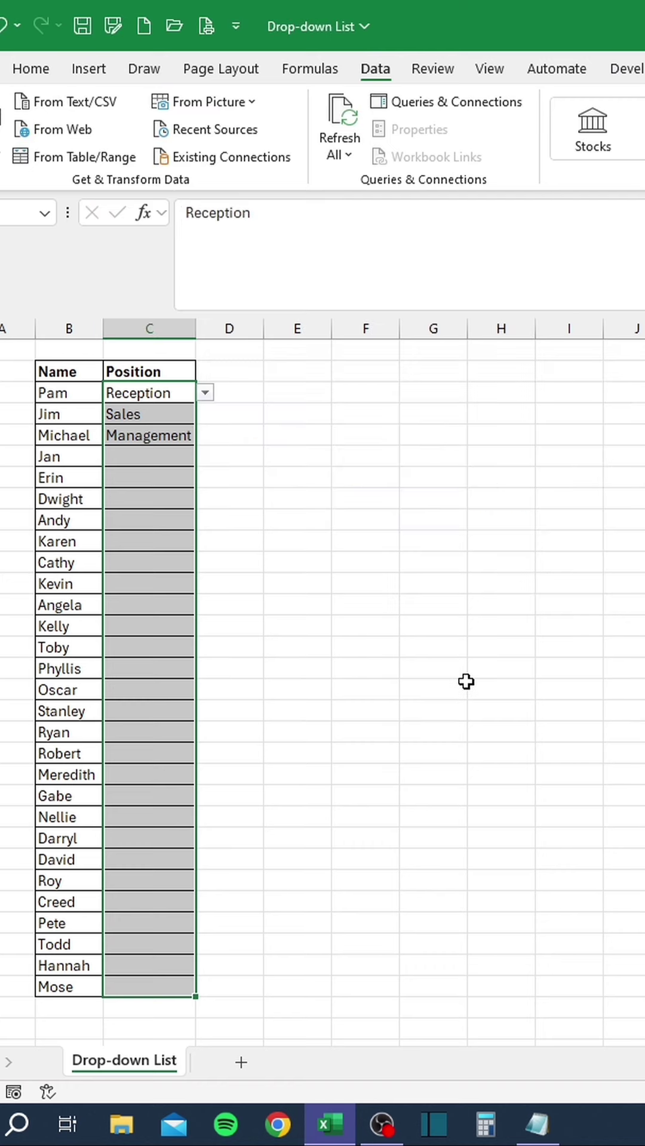
Choose VP for Jan, Reception for Erin, and Sales for Dwight and Andy from the dropdowns.
{"action": "left_click", "coordinate": [161, 452]}
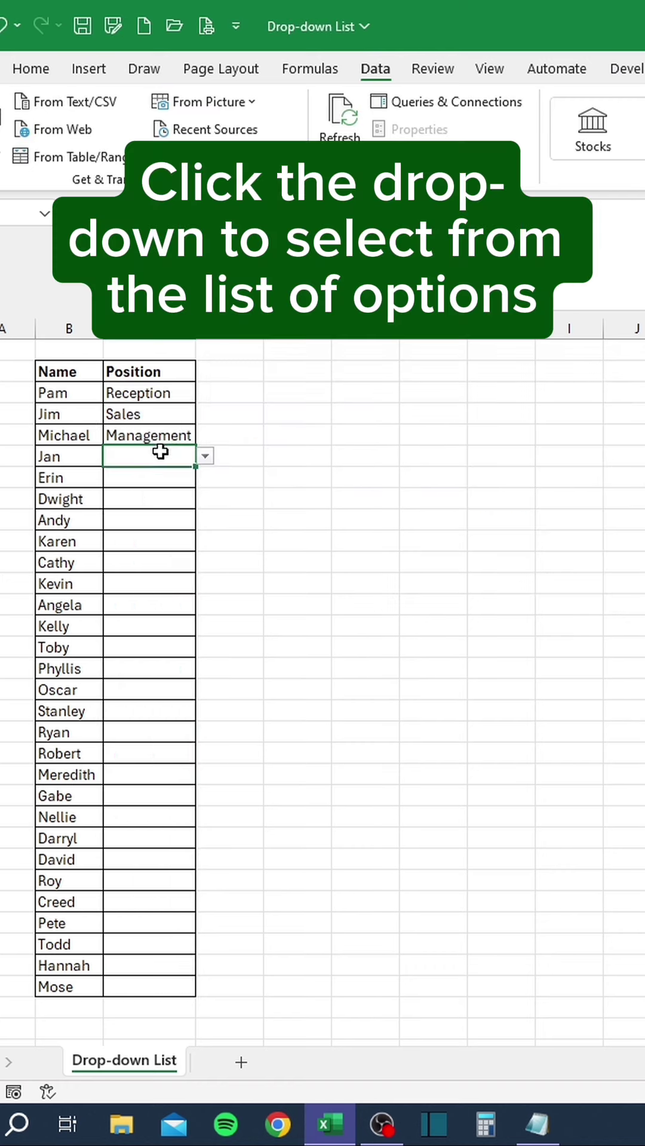
{"action": "left_click", "coordinate": [204, 456]}
{"action": "left_click", "coordinate": [153, 567]}
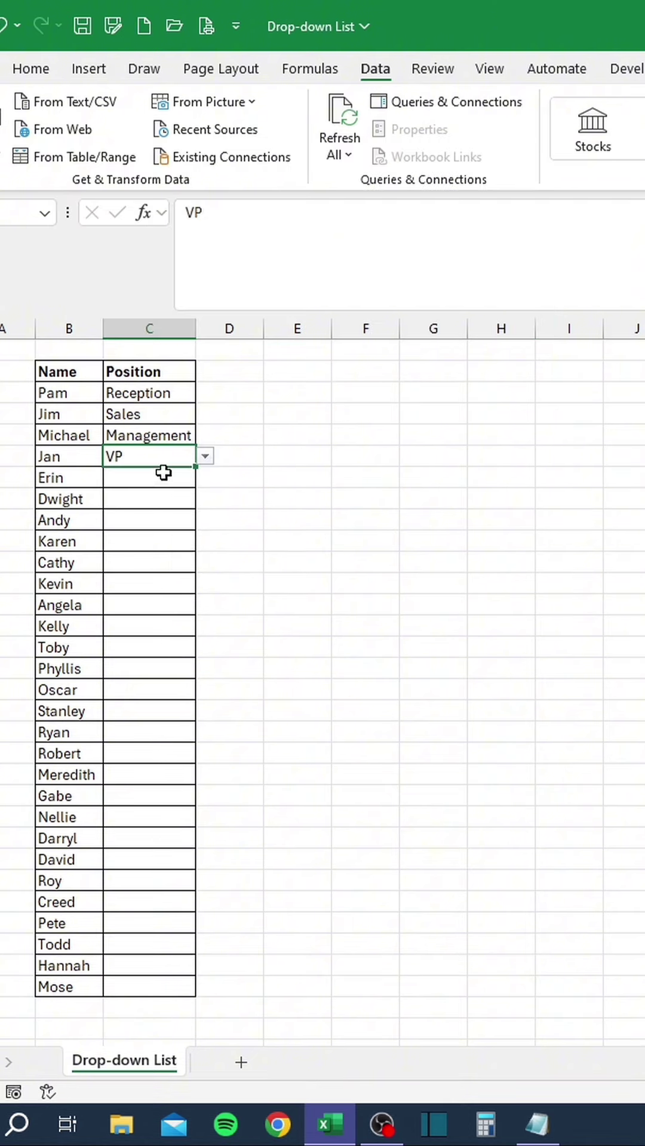
{"action": "left_click", "coordinate": [161, 478]}
{"action": "left_click", "coordinate": [205, 477]}
{"action": "left_click", "coordinate": [158, 558]}
{"action": "left_click", "coordinate": [164, 498]}
{"action": "left_click", "coordinate": [204, 498]}
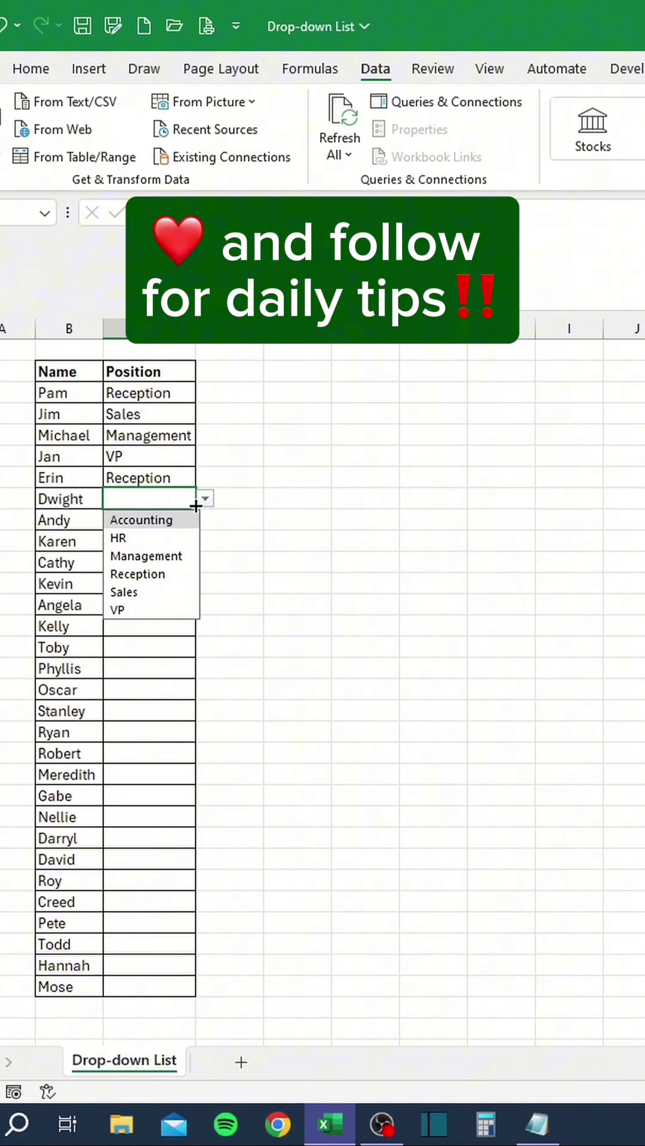
{"action": "left_click", "coordinate": [148, 587]}
{"action": "left_click", "coordinate": [165, 522]}
{"action": "left_click", "coordinate": [205, 520]}
{"action": "left_click", "coordinate": [149, 611]}
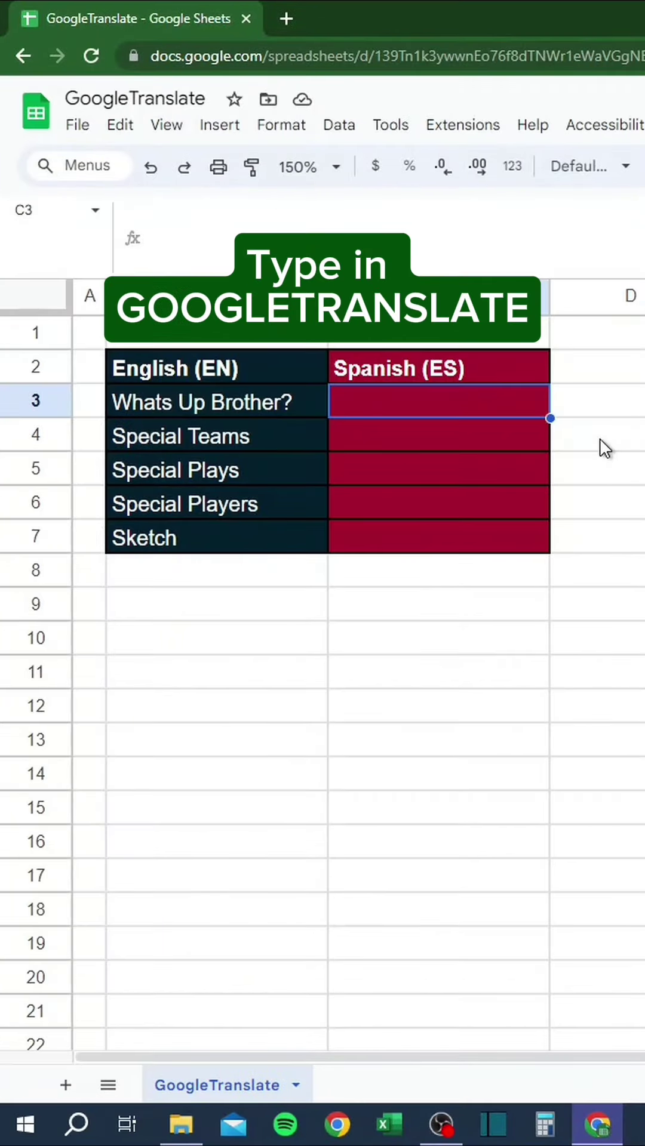
Enter =GOOGLETRANSLATE(B3,"EN","ES") in C3 and fill it down to C7.
{"action": "type", "text": "="}
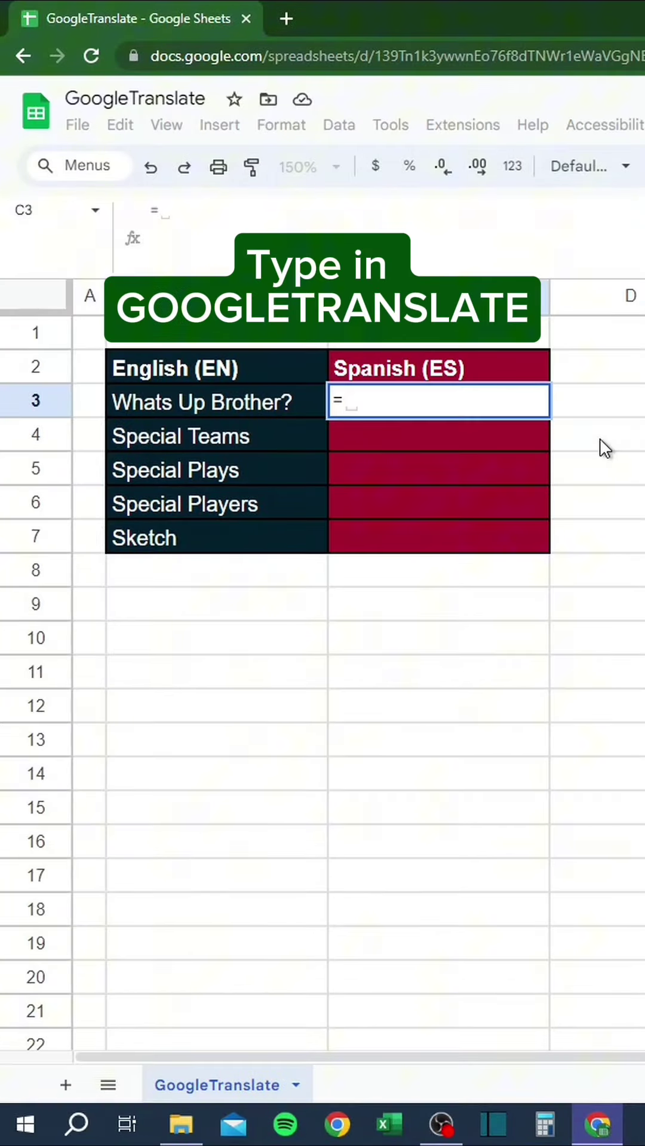
{"action": "type", "text": "GOOGLETRANSLATE("}
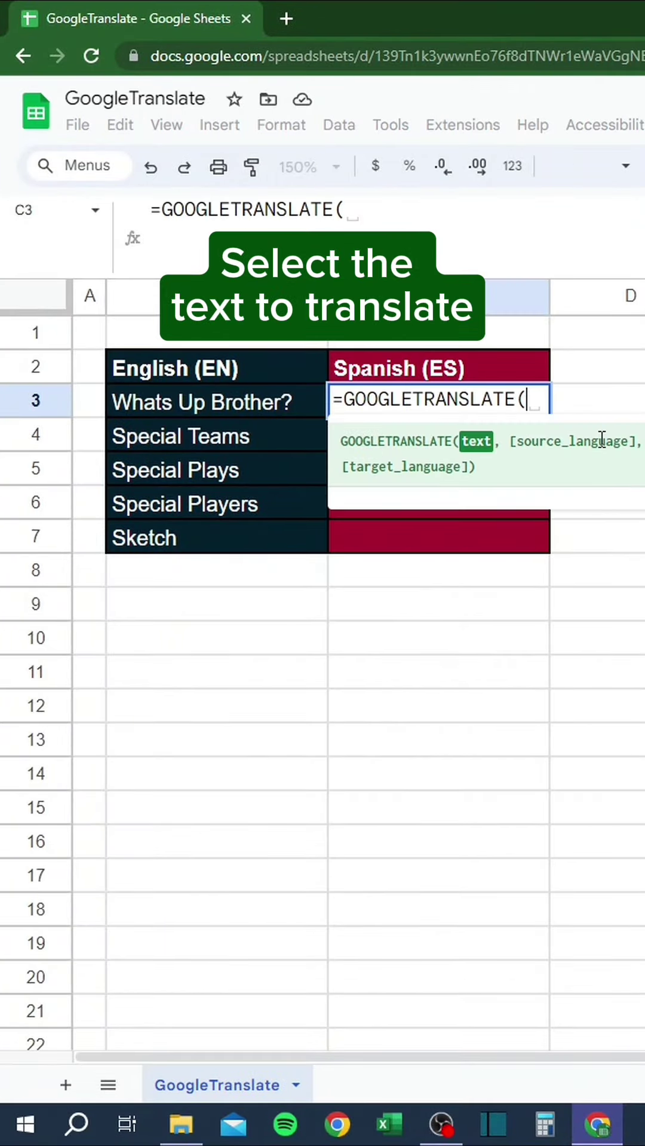
{"action": "key", "text": "Left"}
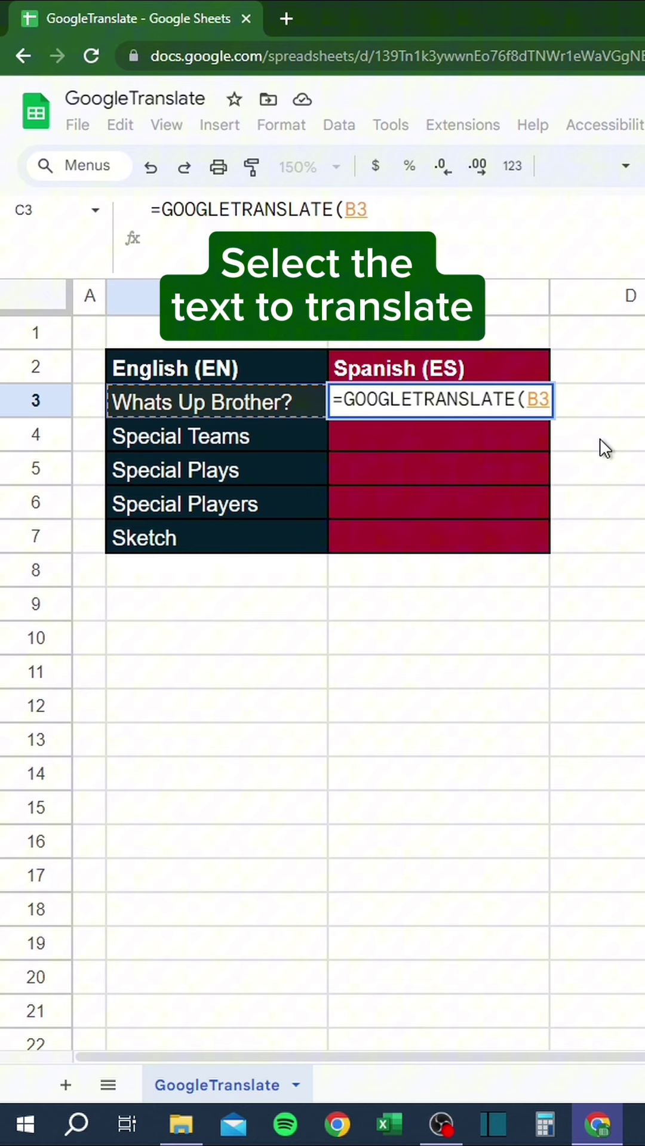
{"action": "type", "text": ",\"EN"}
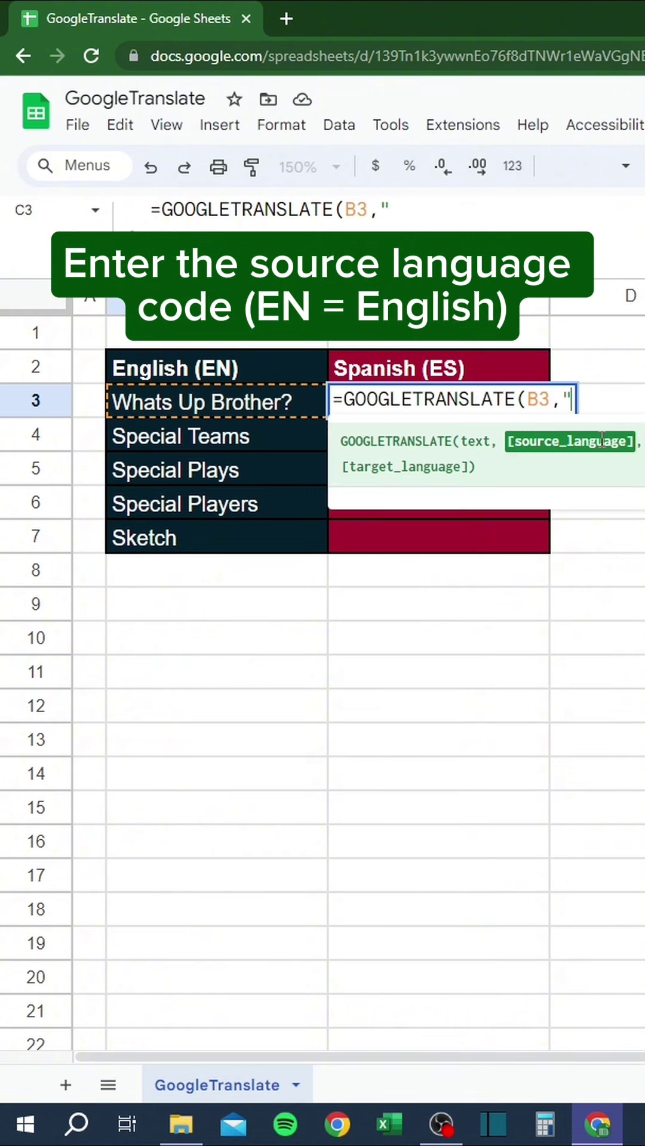
{"action": "type", "text": "\",\"ES\""}
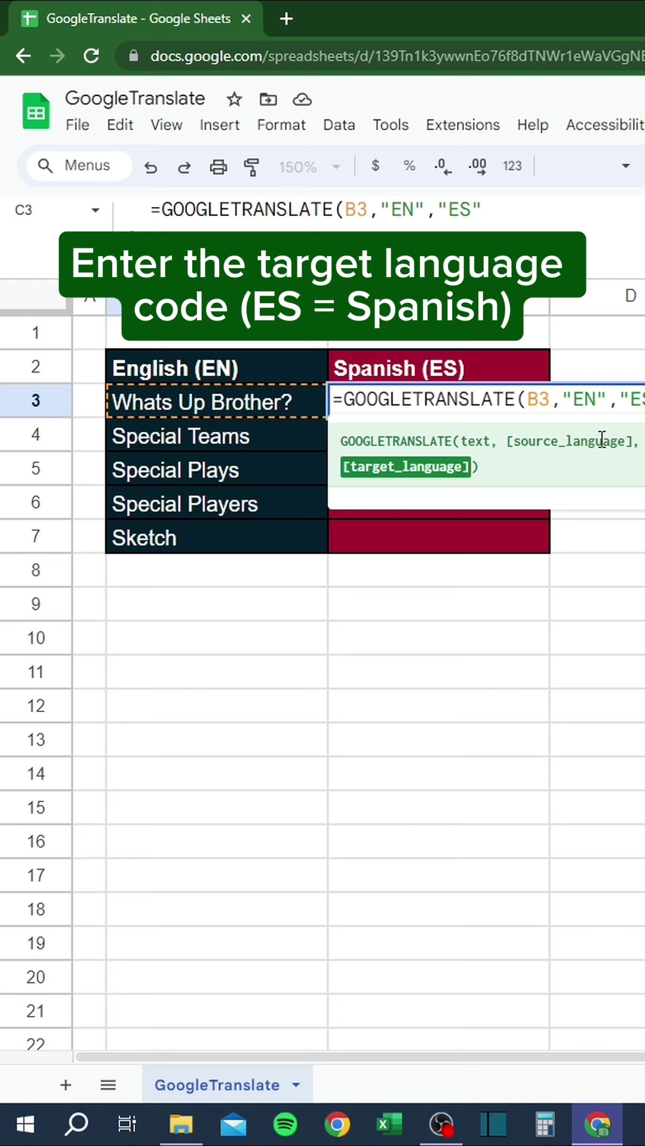
{"action": "type", "text": ")"}
{"action": "key", "text": "Return"}
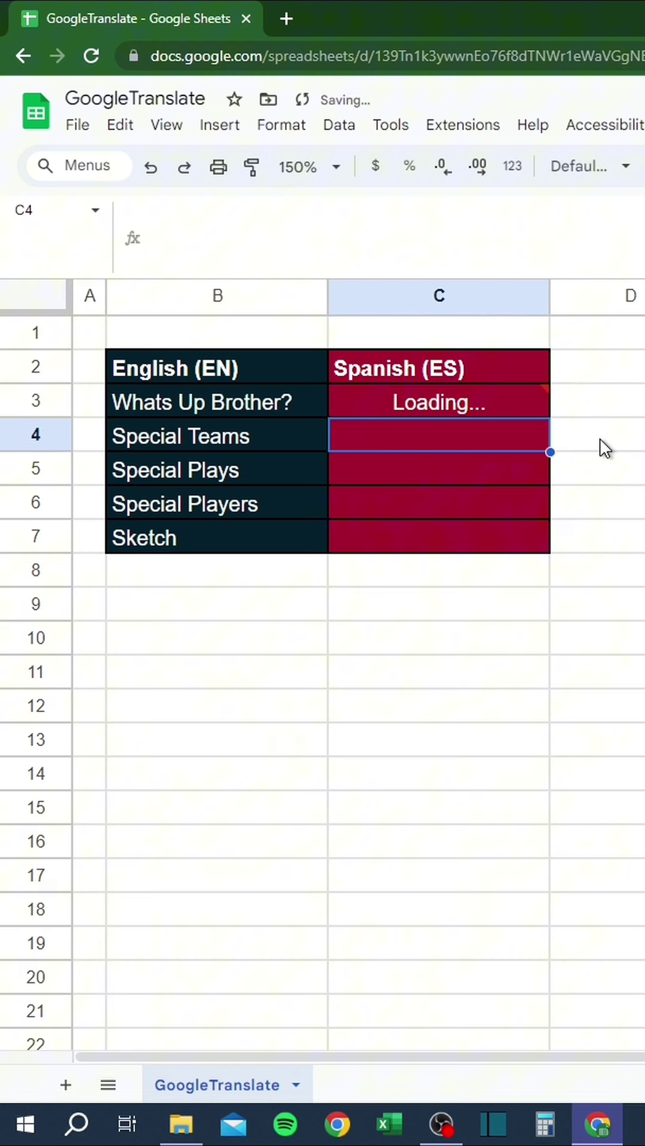
{"action": "left_click", "coordinate": [533, 404]}
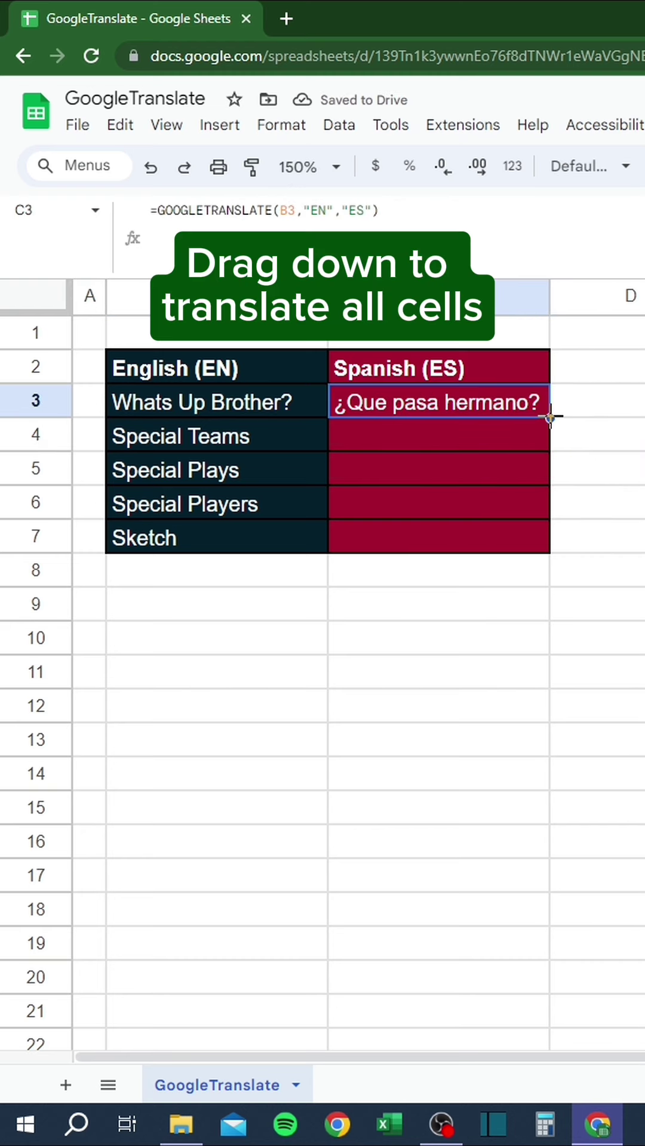
{"action": "left_click_drag", "start_coordinate": [538, 463], "coordinate": [545, 544]}
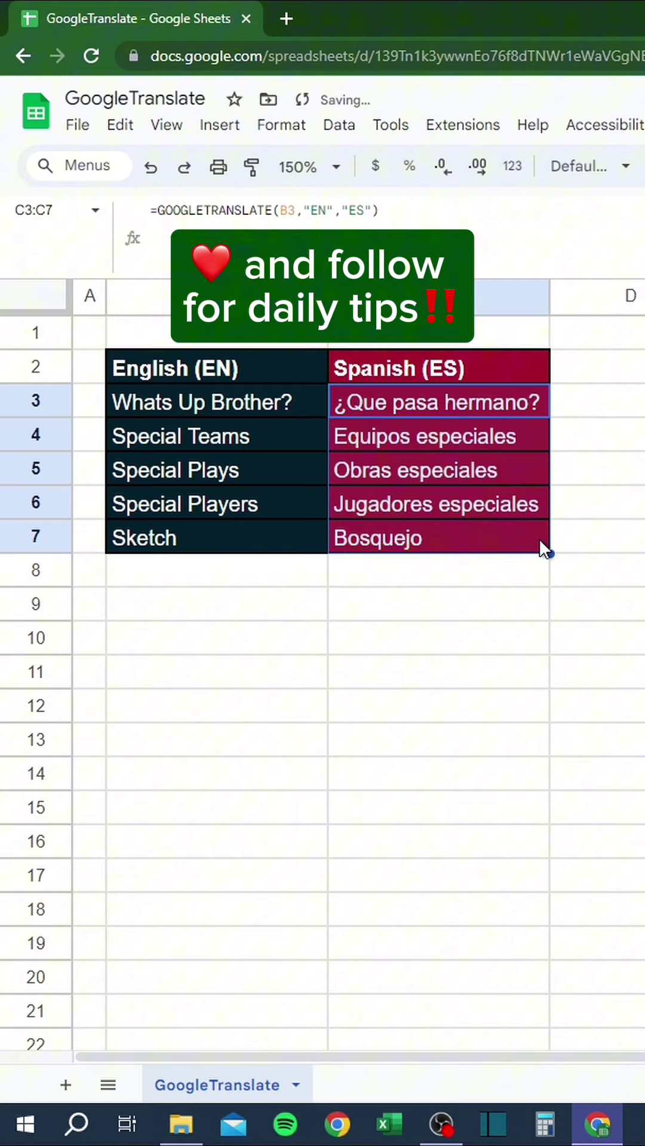
{"action": "left_click", "coordinate": [514, 603]}
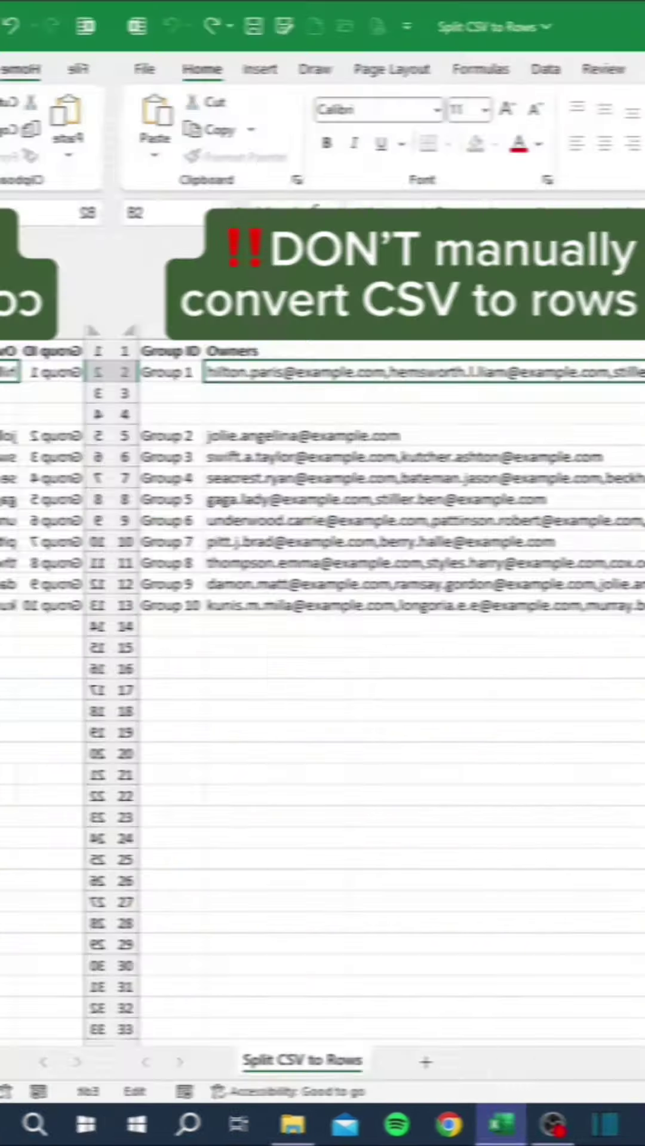
Manually cut the extra e-mails from B2 into B3 and B4, removing the stray comma.
{"action": "left_click_drag", "start_coordinate": [641, 371], "coordinate": [277, 375]}
{"action": "key", "text": "ctrl+x"}
{"action": "double_click", "coordinate": [256, 394]}
{"action": "key", "text": "ctrl+v"}
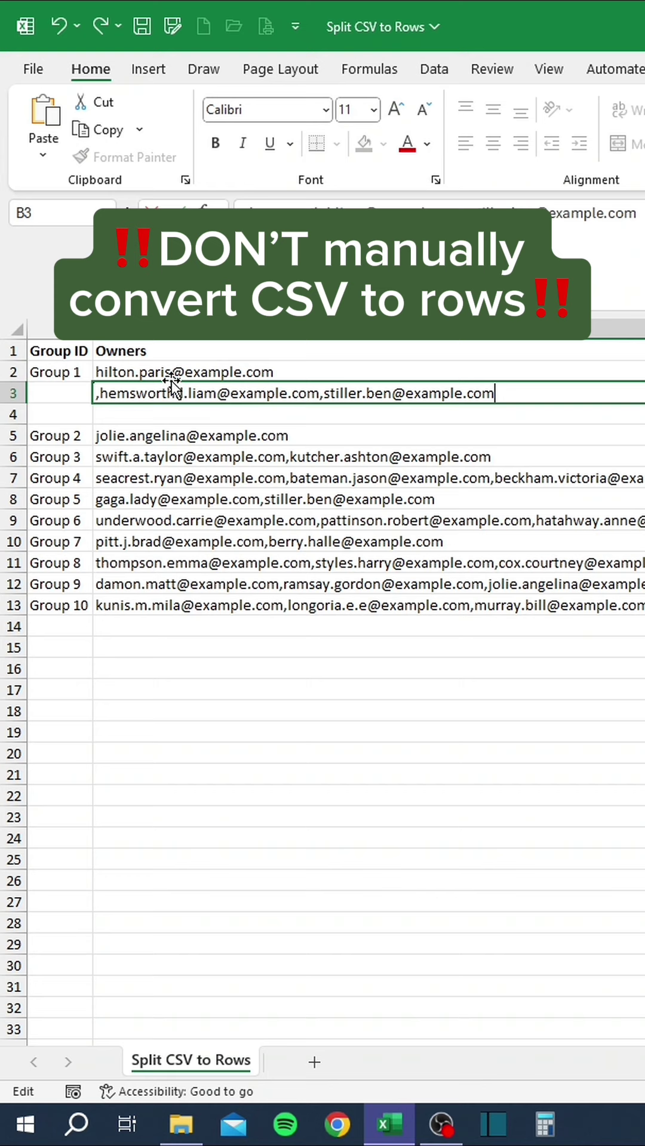
{"action": "left_click_drag", "start_coordinate": [488, 394], "coordinate": [329, 397]}
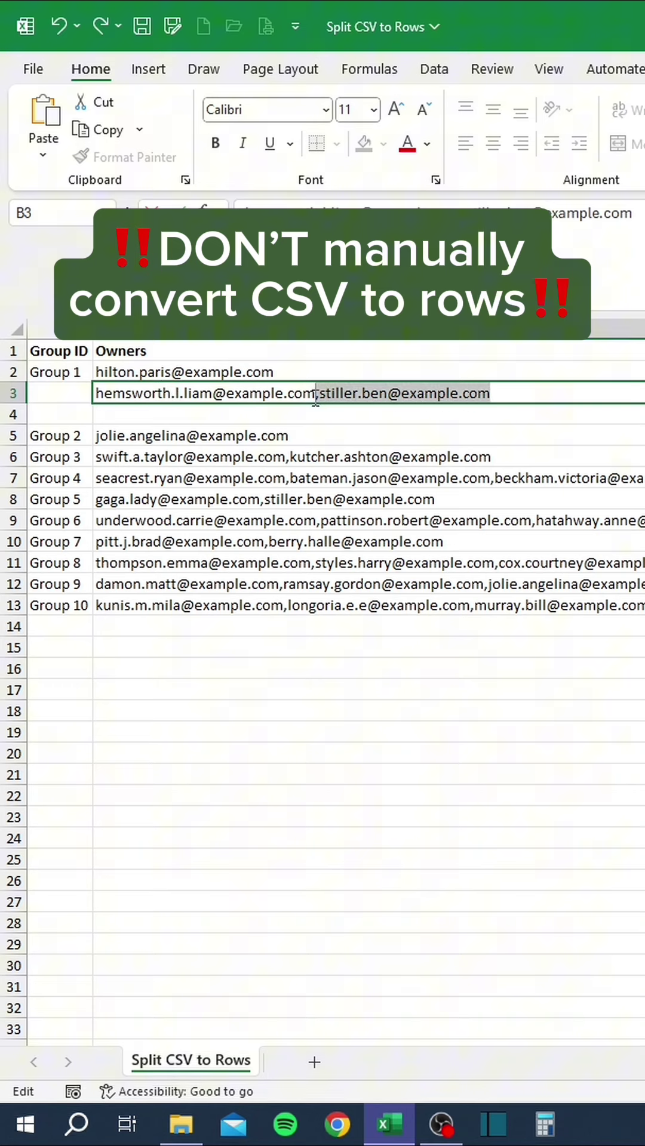
{"action": "key", "text": "ctrl+x"}
{"action": "double_click", "coordinate": [297, 415]}
{"action": "key", "text": "ctrl+v"}
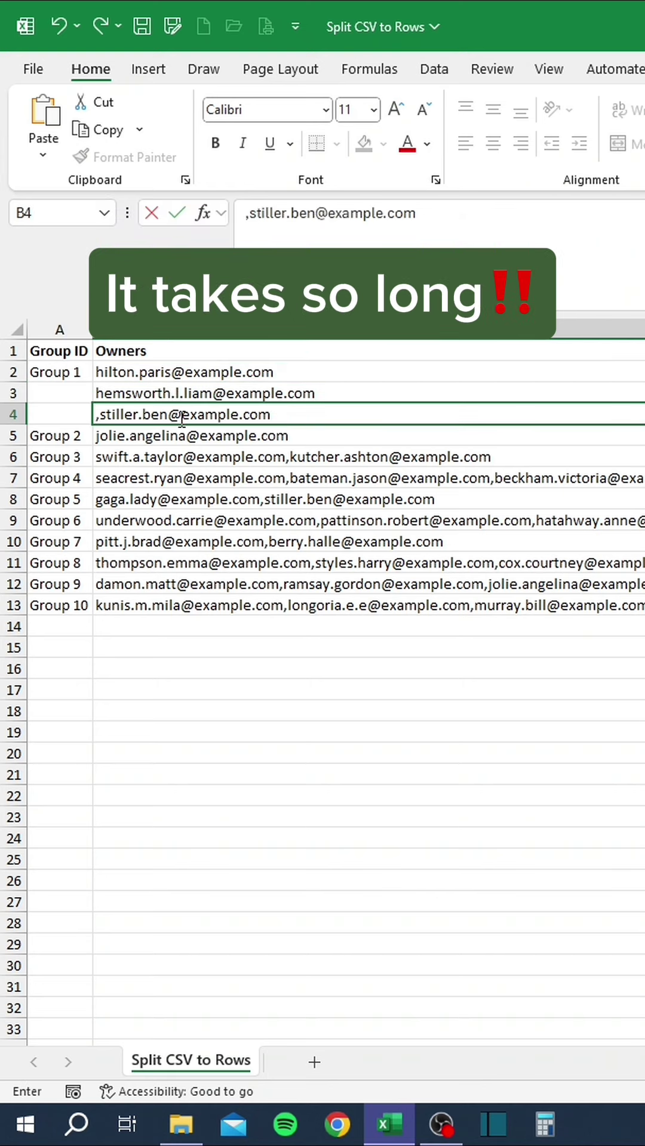
{"action": "left_click", "coordinate": [101, 413]}
{"action": "key", "text": "BackSpace"}
Label the new rows A3 and A4 as 'Group 1'.
{"action": "left_click", "coordinate": [78, 395]}
{"action": "type", "text": "Group 1"}
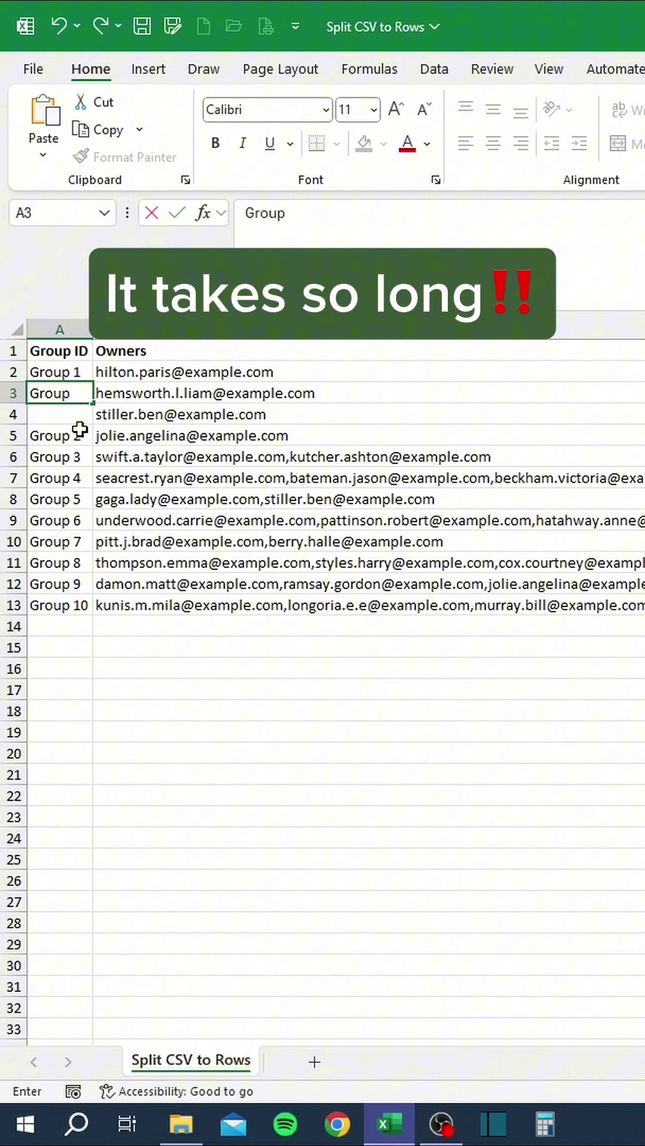
{"action": "key", "text": "Return"}
{"action": "type", "text": "Group 1"}
{"action": "key", "text": "Return"}
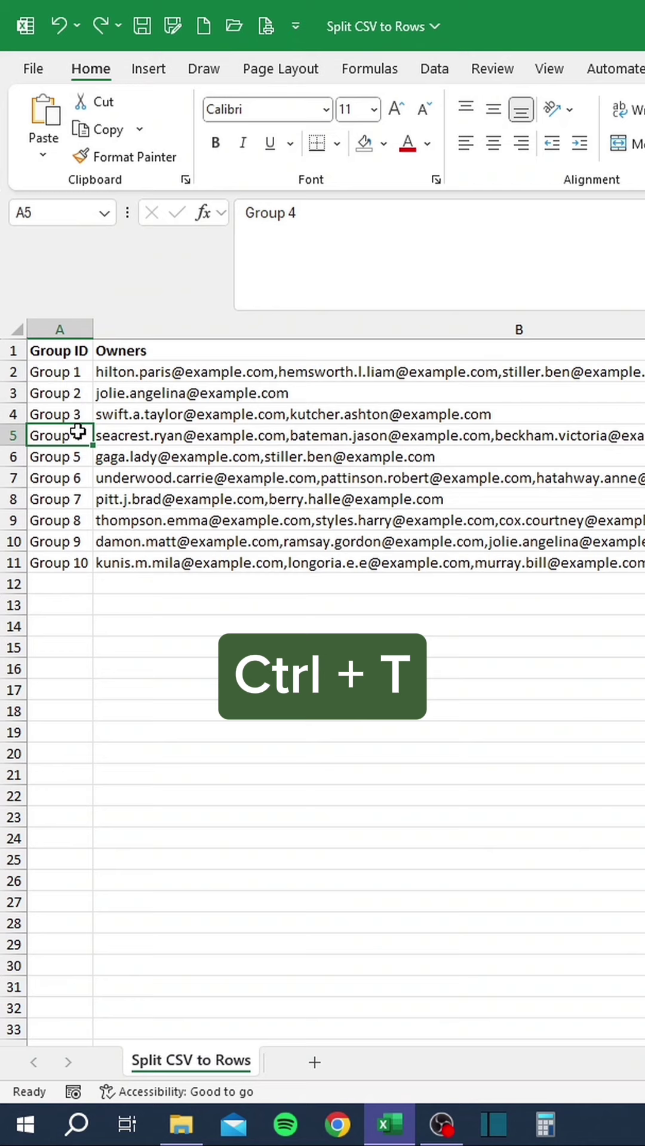
Convert the owner data into Table5 and load it into Power Query via From Table/Range.
{"action": "key", "text": "ctrl+t"}
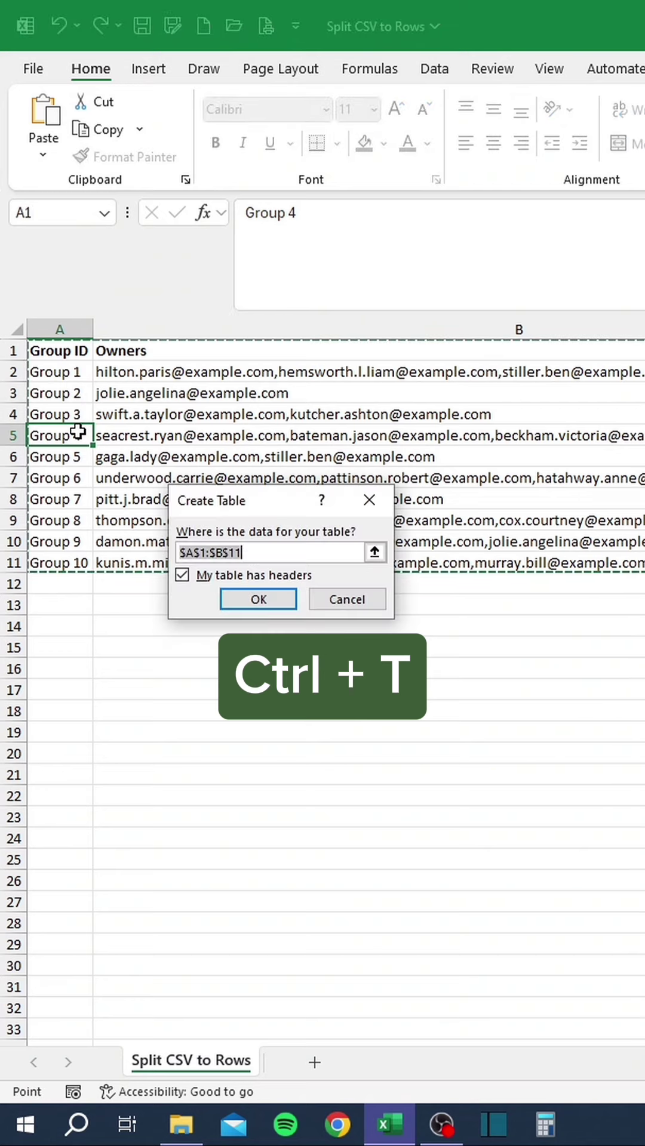
{"action": "left_click", "coordinate": [233, 596]}
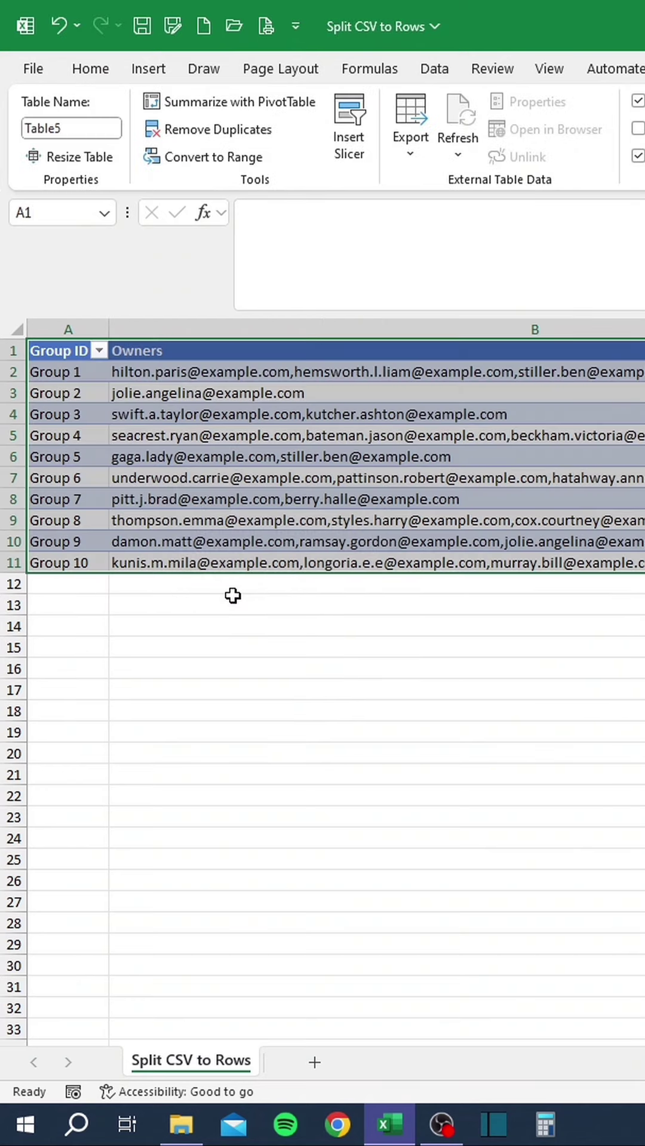
{"action": "left_click", "coordinate": [424, 70]}
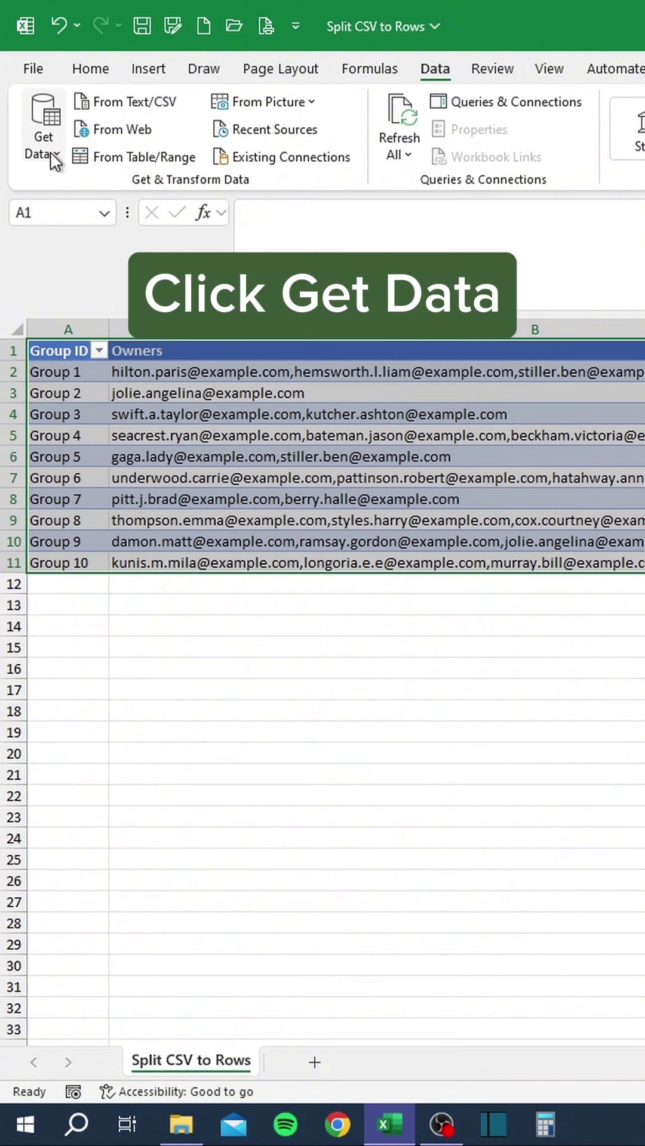
{"action": "left_click", "coordinate": [49, 153]}
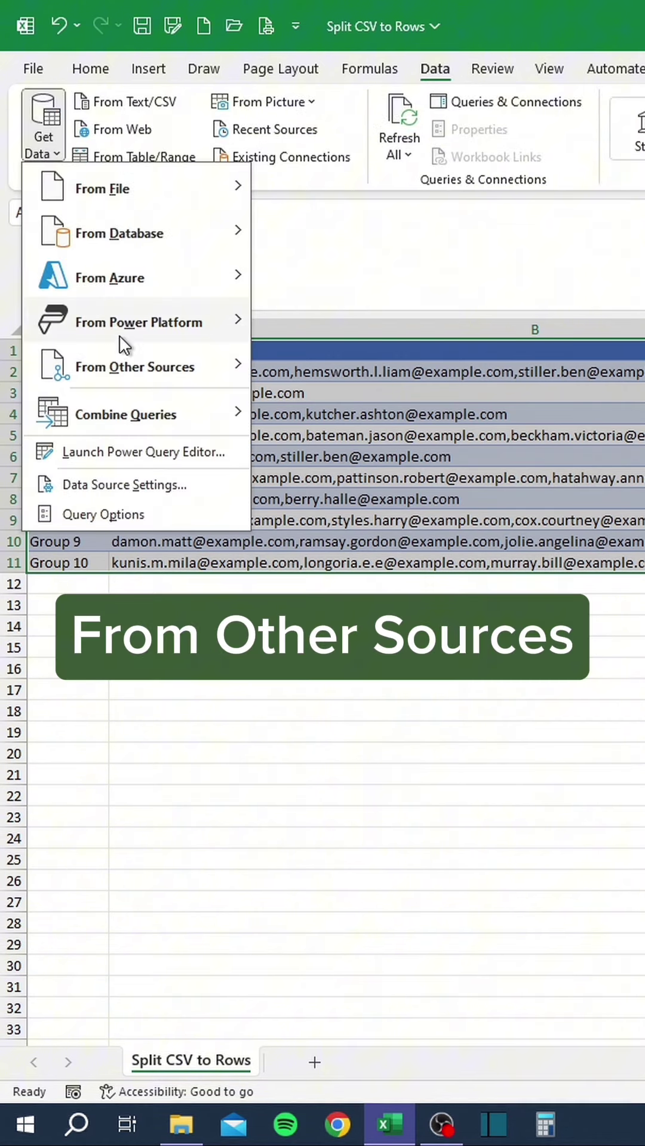
{"action": "mouse_move", "coordinate": [128, 368]}
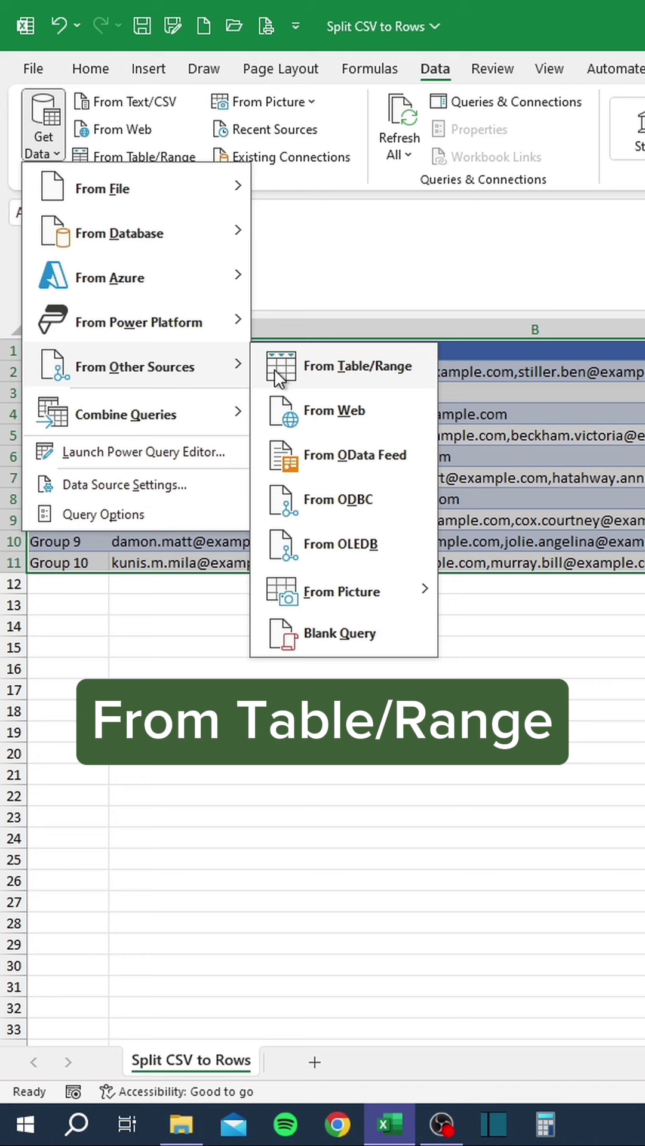
{"action": "left_click", "coordinate": [321, 370]}
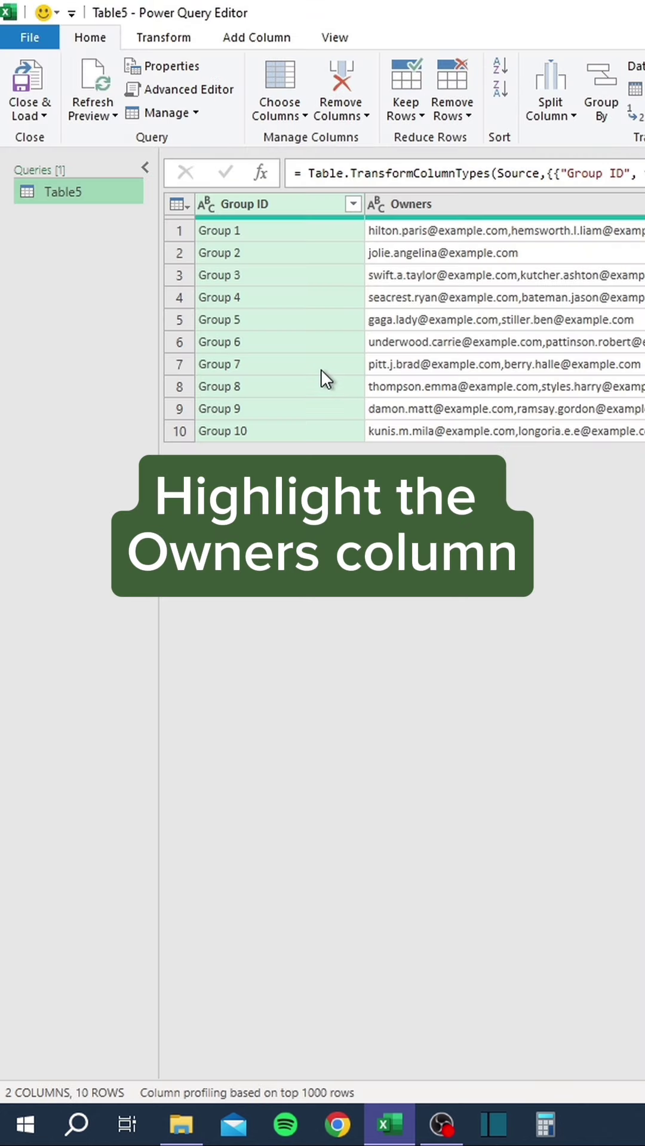
Split the Owners column by comma at each occurrence into rows.
{"action": "left_click", "coordinate": [475, 205]}
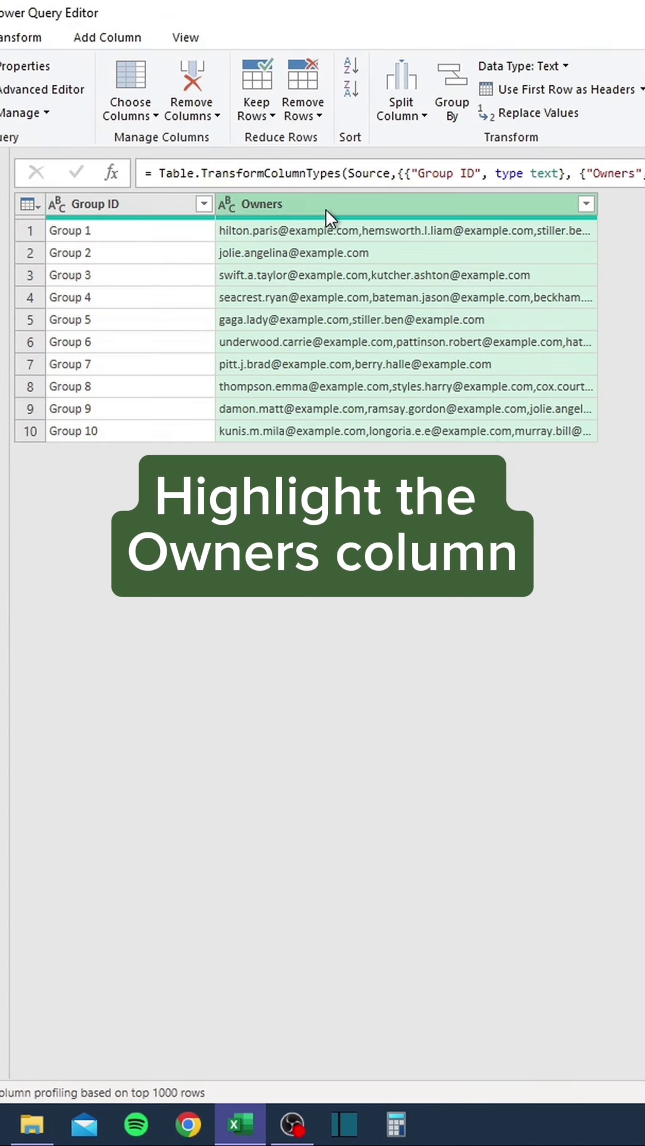
{"action": "left_click", "coordinate": [402, 118]}
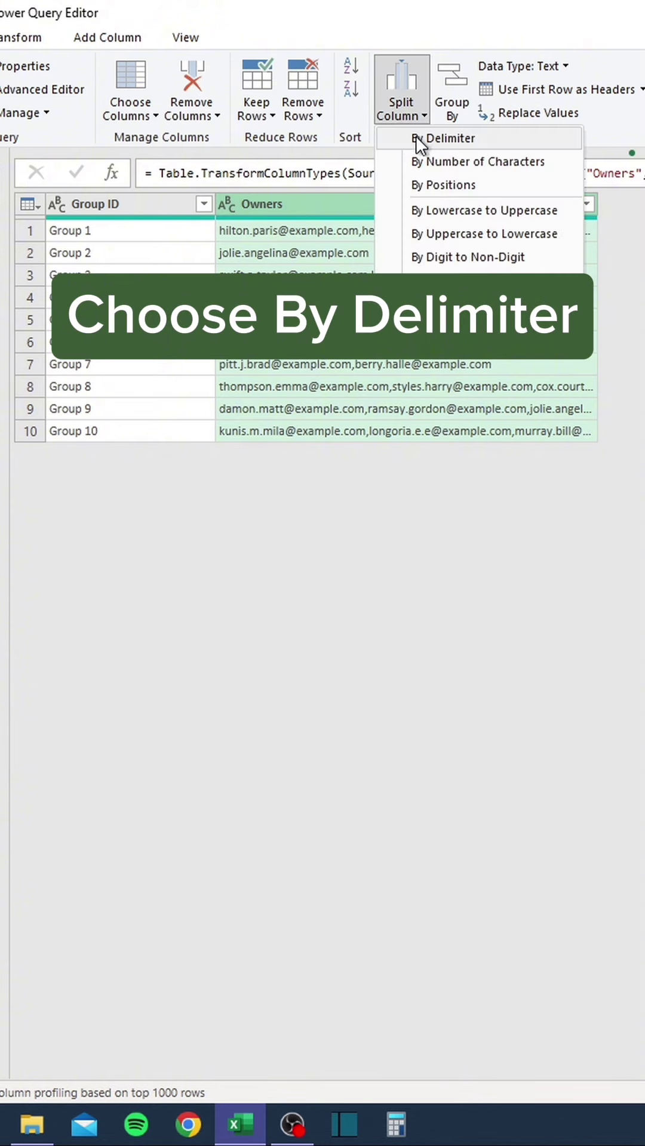
{"action": "left_click", "coordinate": [421, 139]}
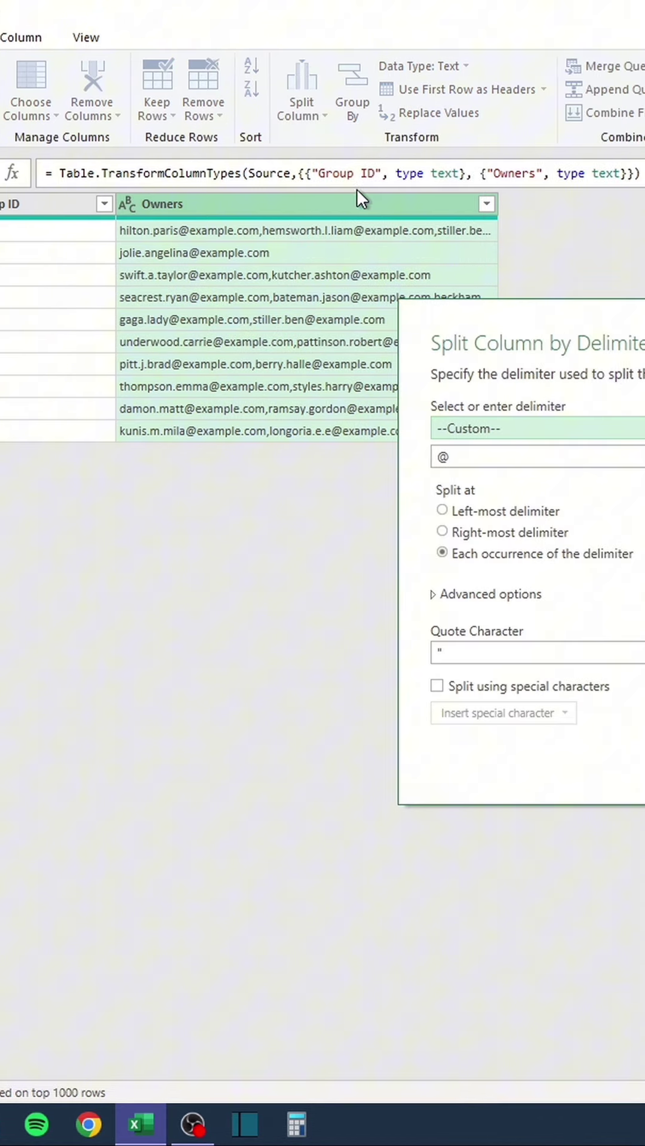
{"action": "left_click", "coordinate": [330, 430]}
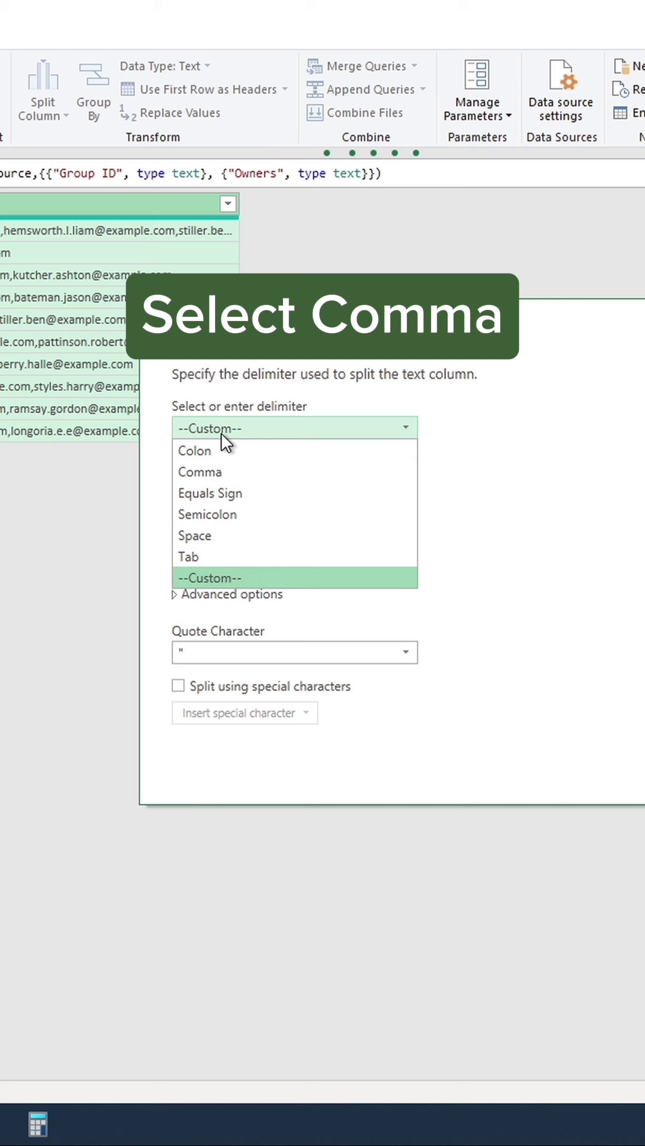
{"action": "left_click", "coordinate": [223, 473]}
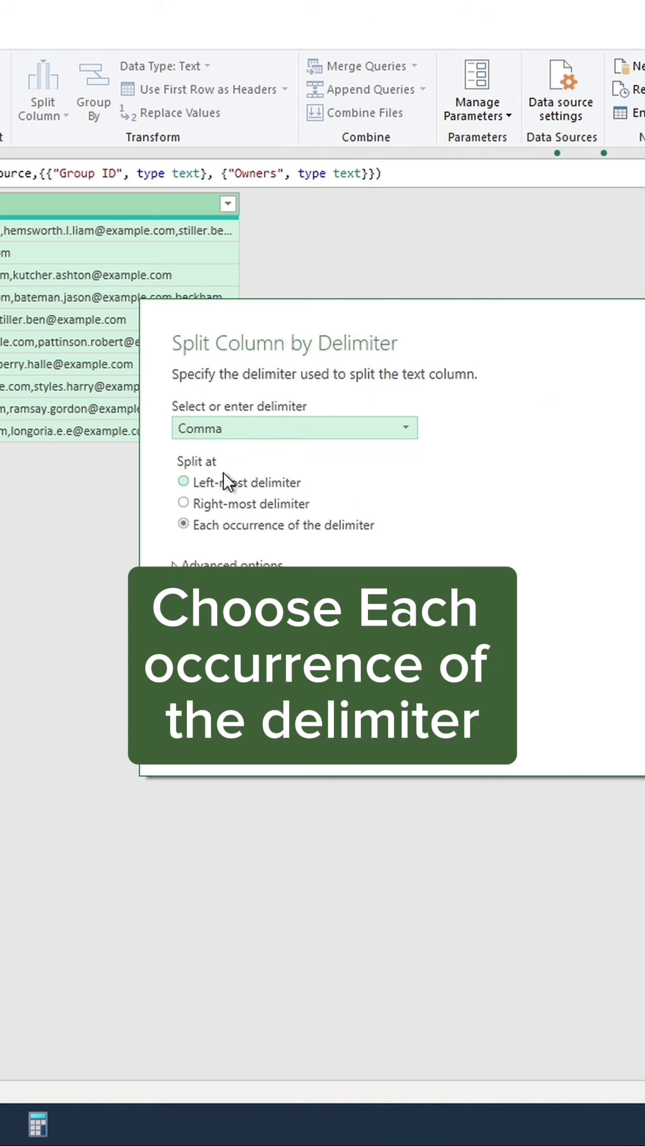
{"action": "left_click", "coordinate": [187, 527]}
{"action": "left_click", "coordinate": [181, 567]}
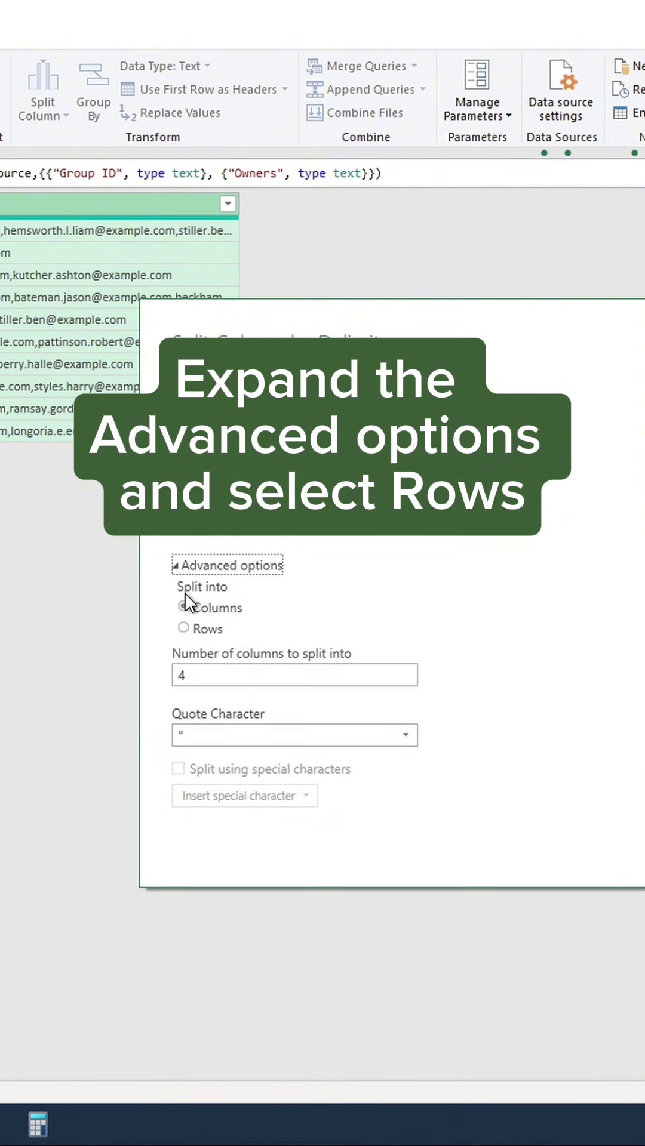
{"action": "left_click", "coordinate": [184, 628]}
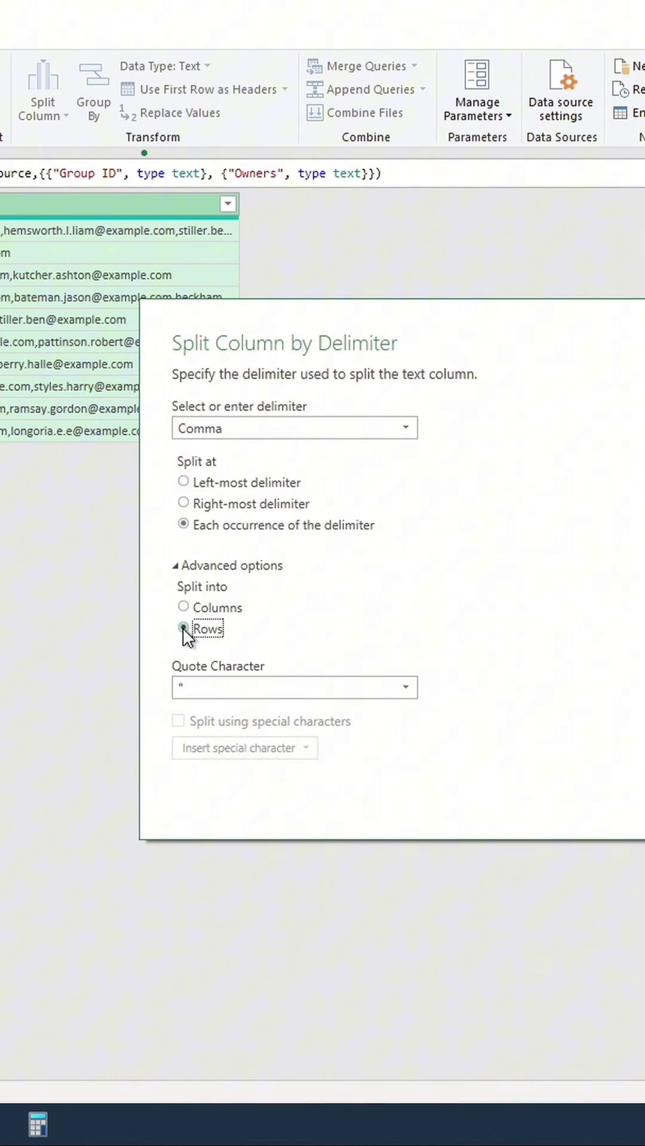
{"action": "left_click", "coordinate": [639, 798]}
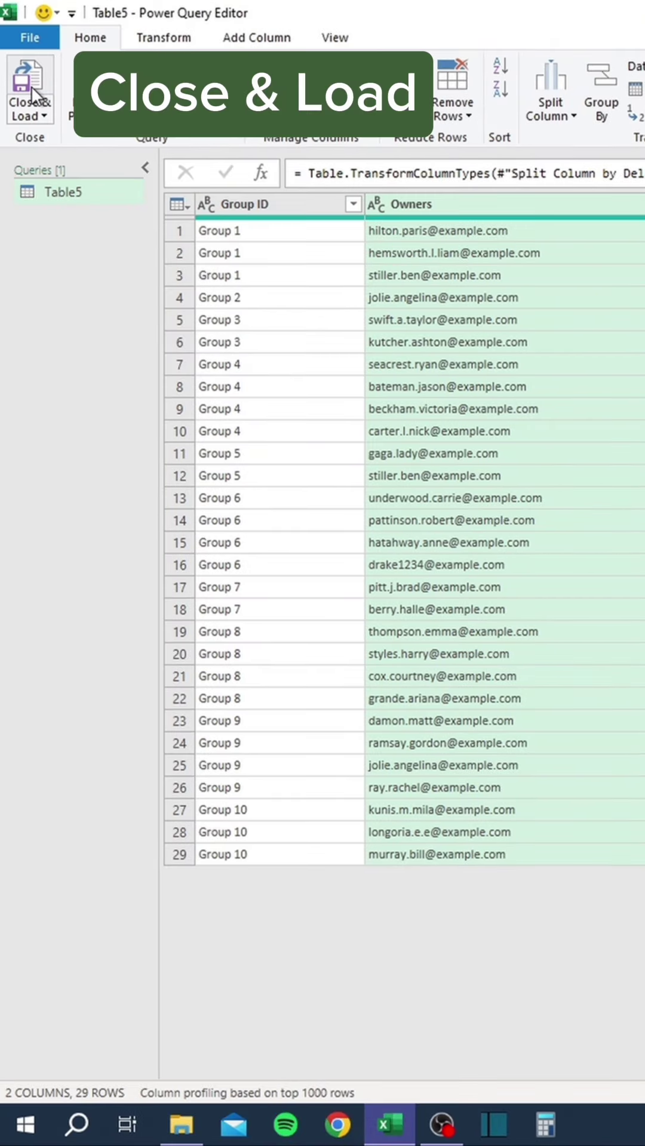
Close & Load the query so the 29 split owner rows land on a Table5 sheet.
{"action": "left_click", "coordinate": [31, 87]}
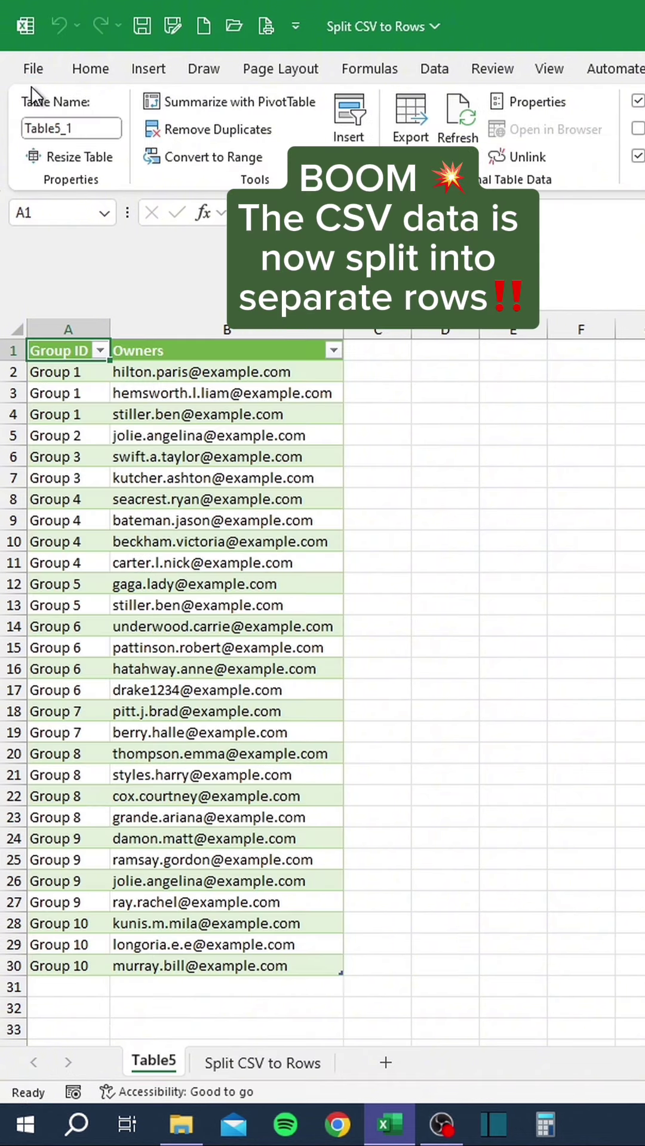
{"action": "left_click", "coordinate": [376, 654]}
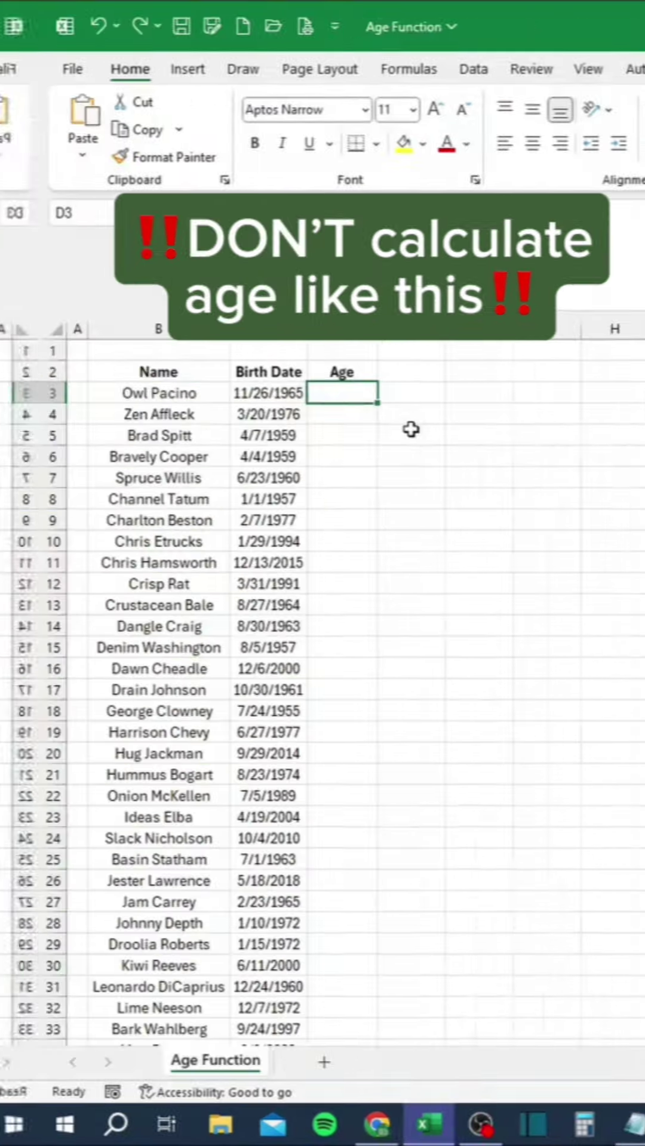
Try a rounded-age formula =TEXT(ROUND((TODAY()-C3)/365.25,0)) in D3, then undo it.
{"action": "type", "text": "=TEX"}
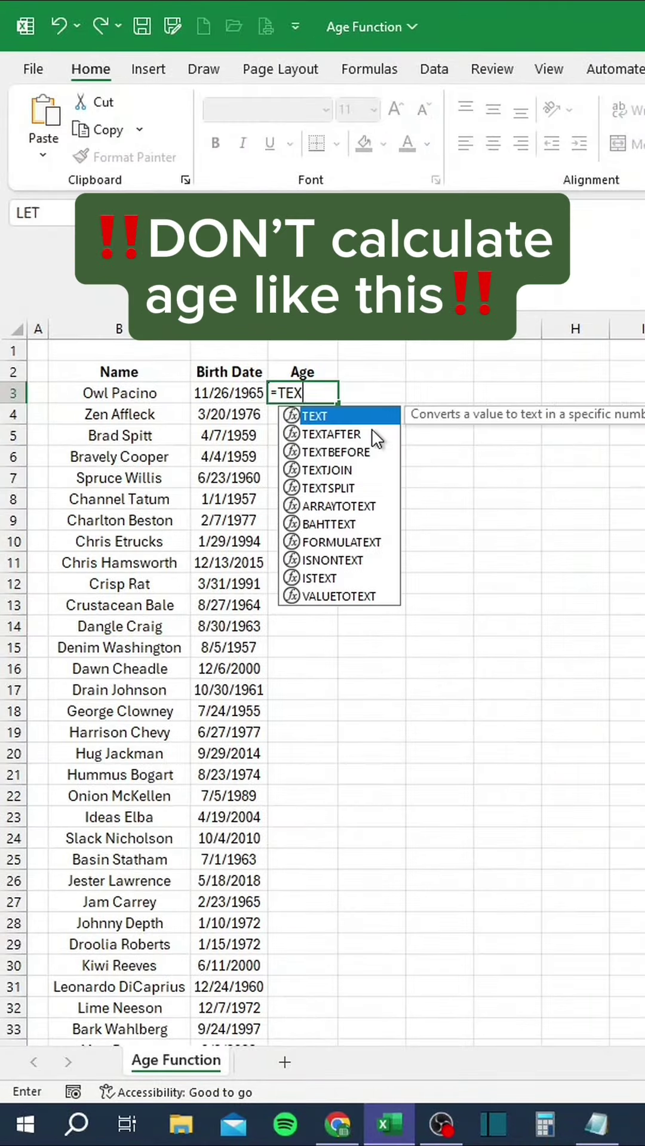
{"action": "type", "text": "T(ROUND((T"}
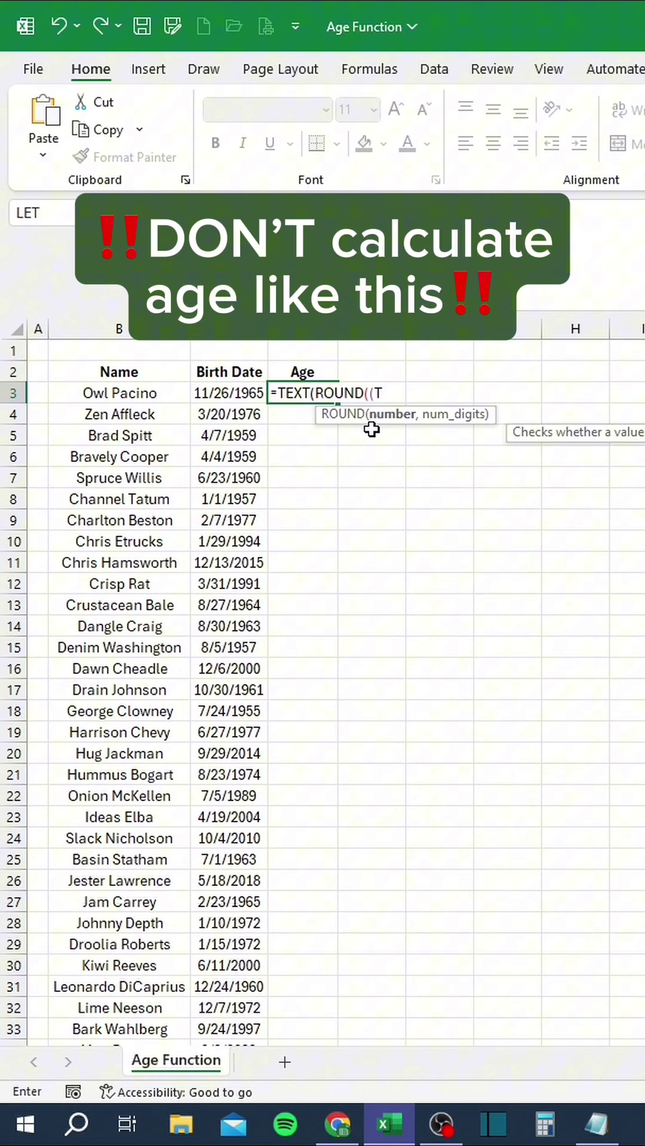
{"action": "type", "text": "ODAY()-C3"}
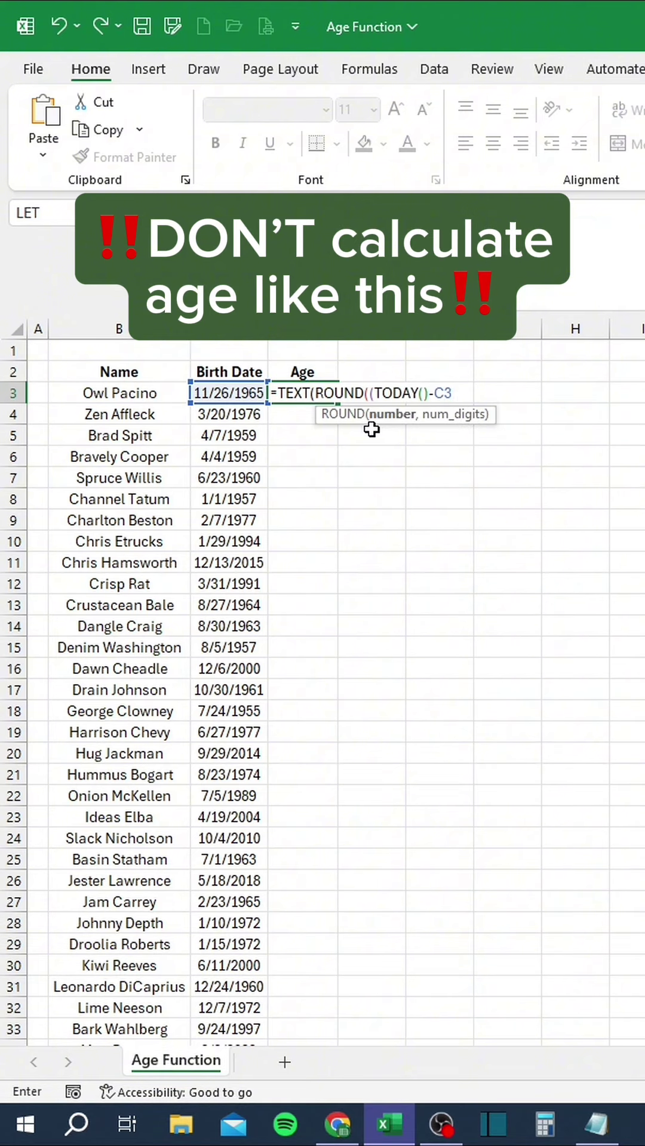
{"action": "type", "text": ")/365.25,"}
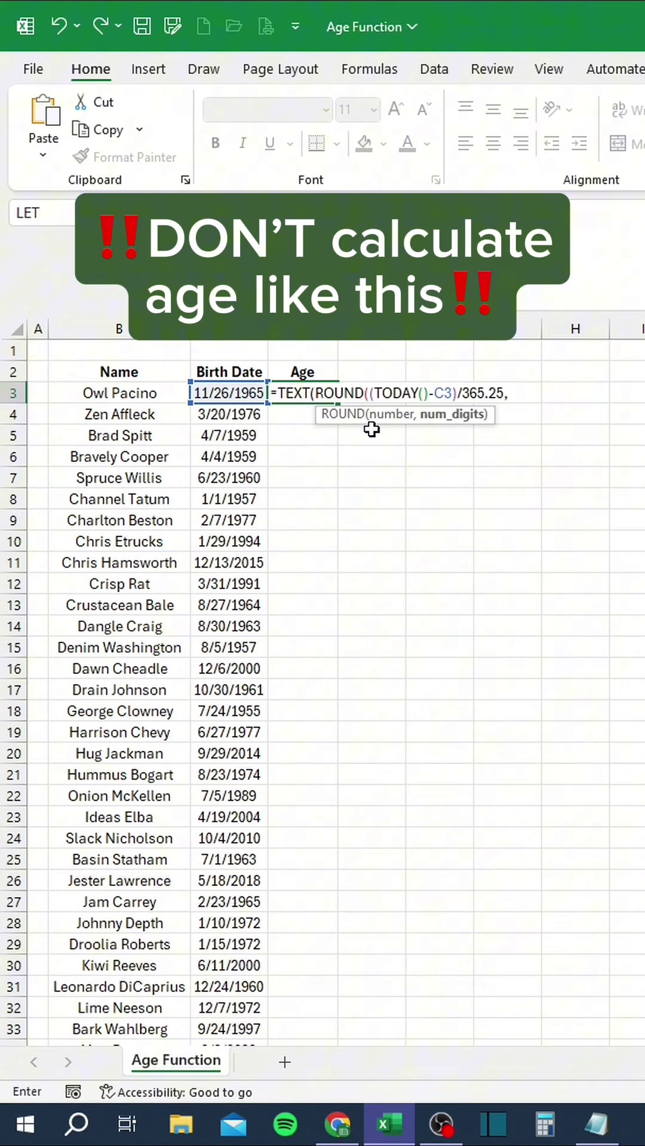
{"action": "type", "text": ") 0)"}
{"action": "key", "text": "Return"}
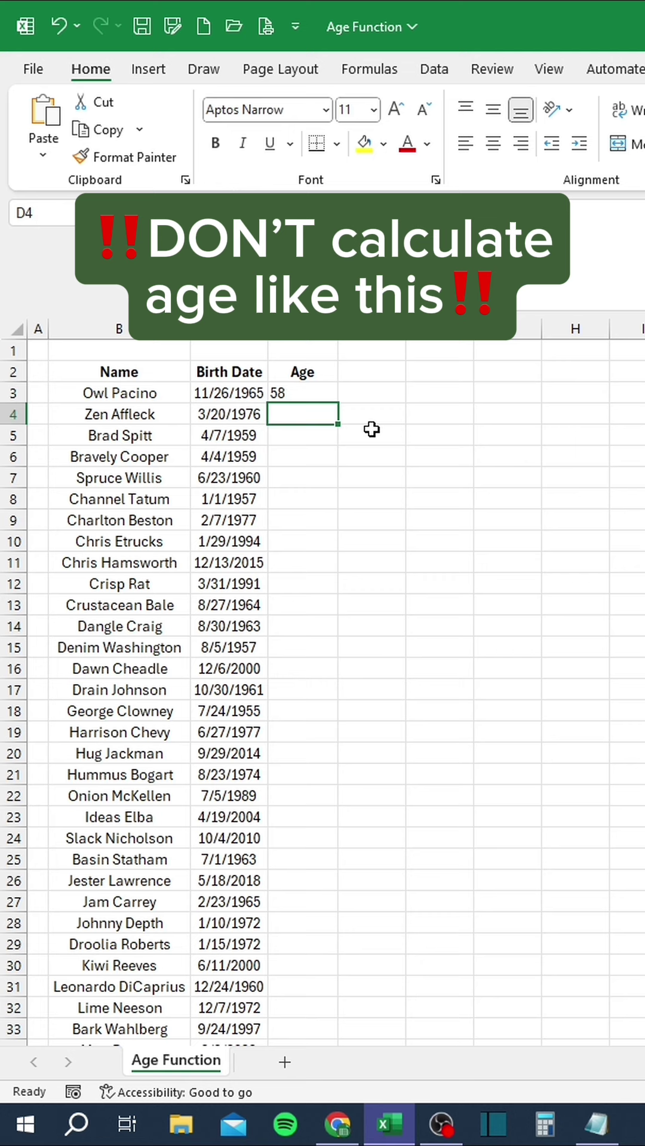
{"action": "key", "text": "ctrl+z"}
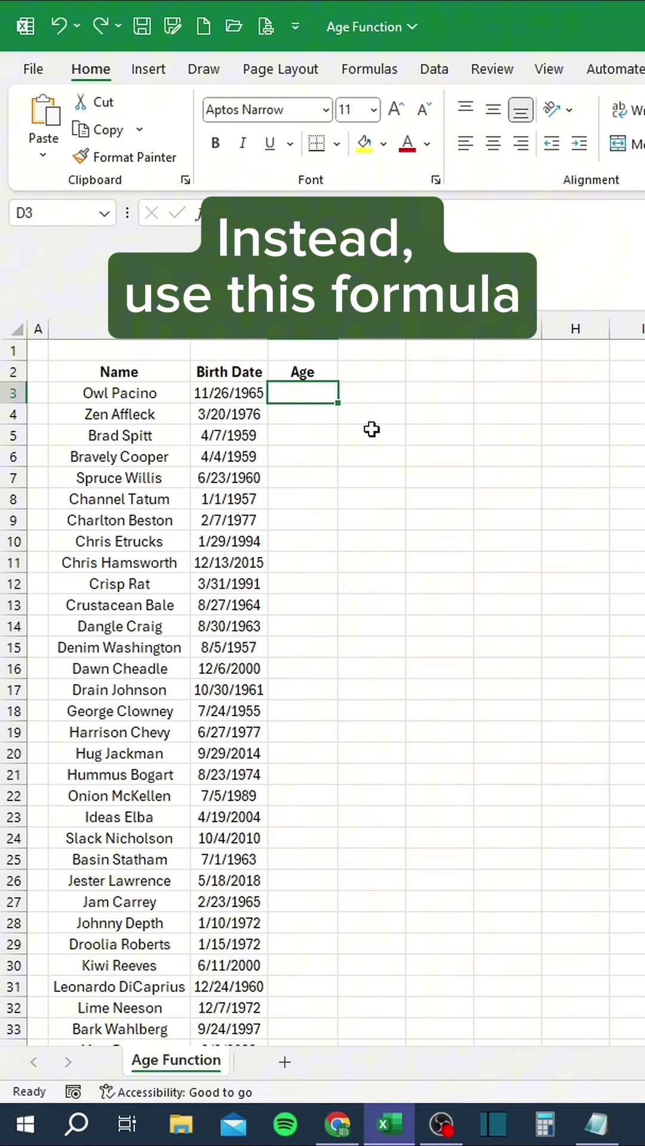
Compute ages with =DATEDIF(C3,TODAY(),"Y") in D3 and fill it down the column.
{"action": "type", "text": "=DA"}
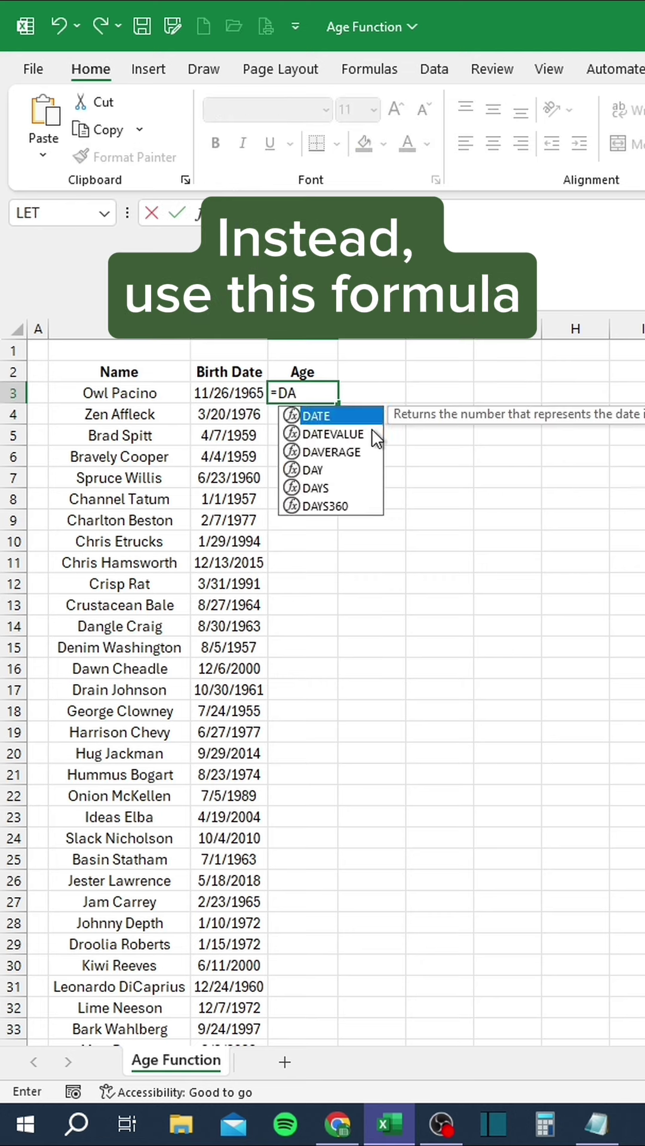
{"action": "type", "text": "TEDIF("}
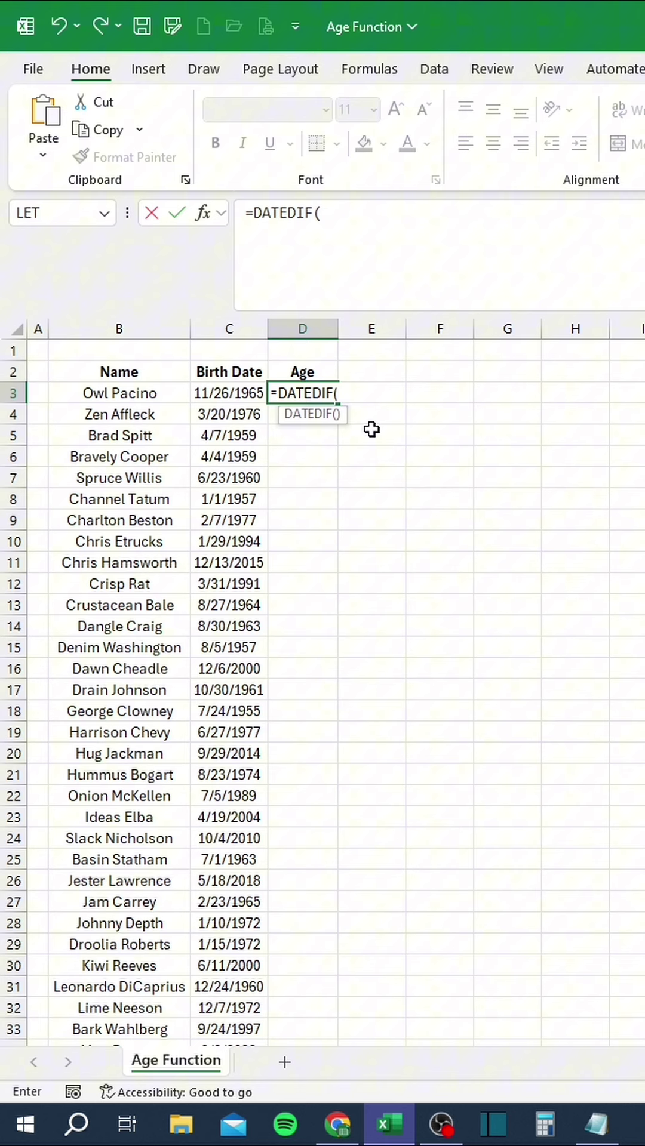
{"action": "type", "text": "C3,TODAY(),\"Y"}
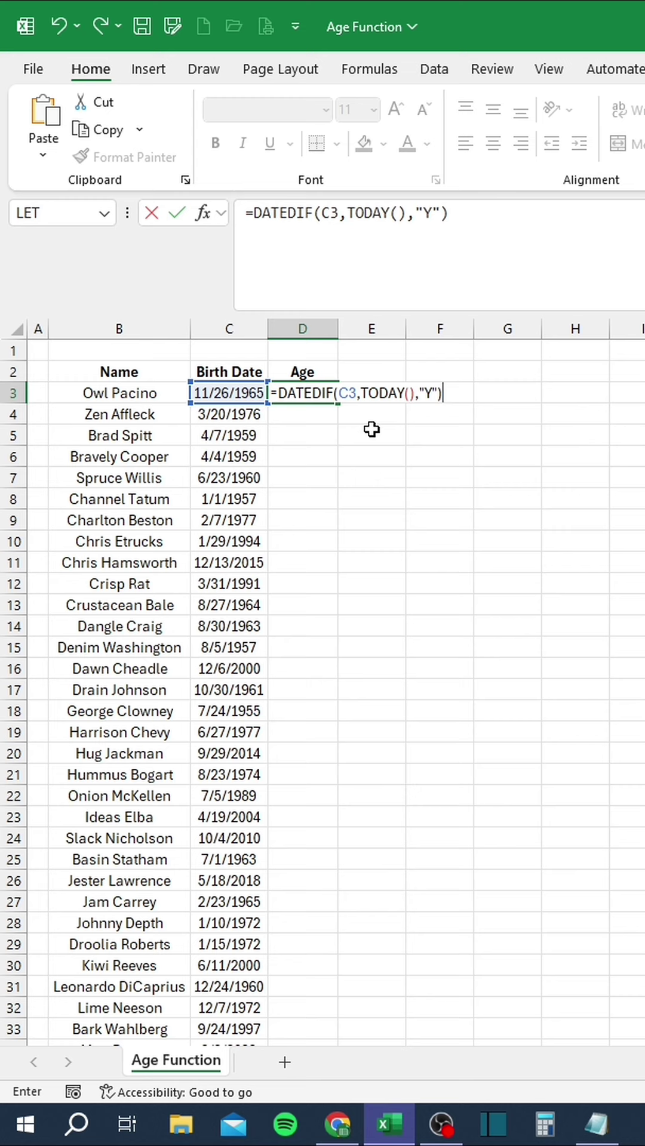
{"action": "key", "text": "Return"}
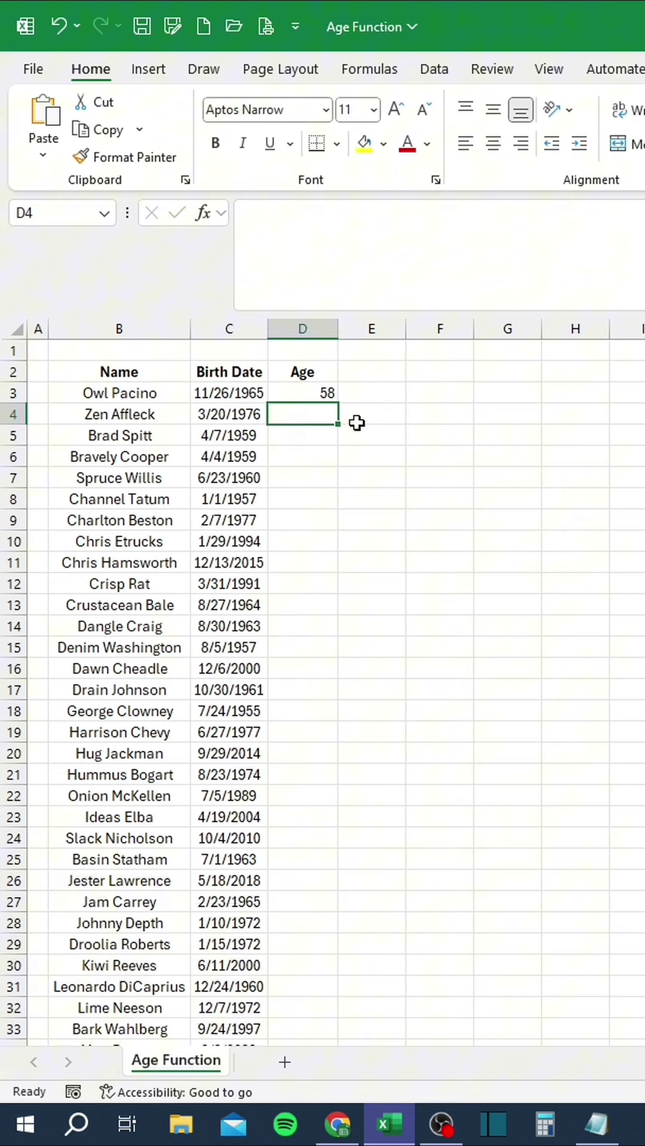
{"action": "left_click", "coordinate": [319, 394]}
{"action": "double_click", "coordinate": [338, 407]}
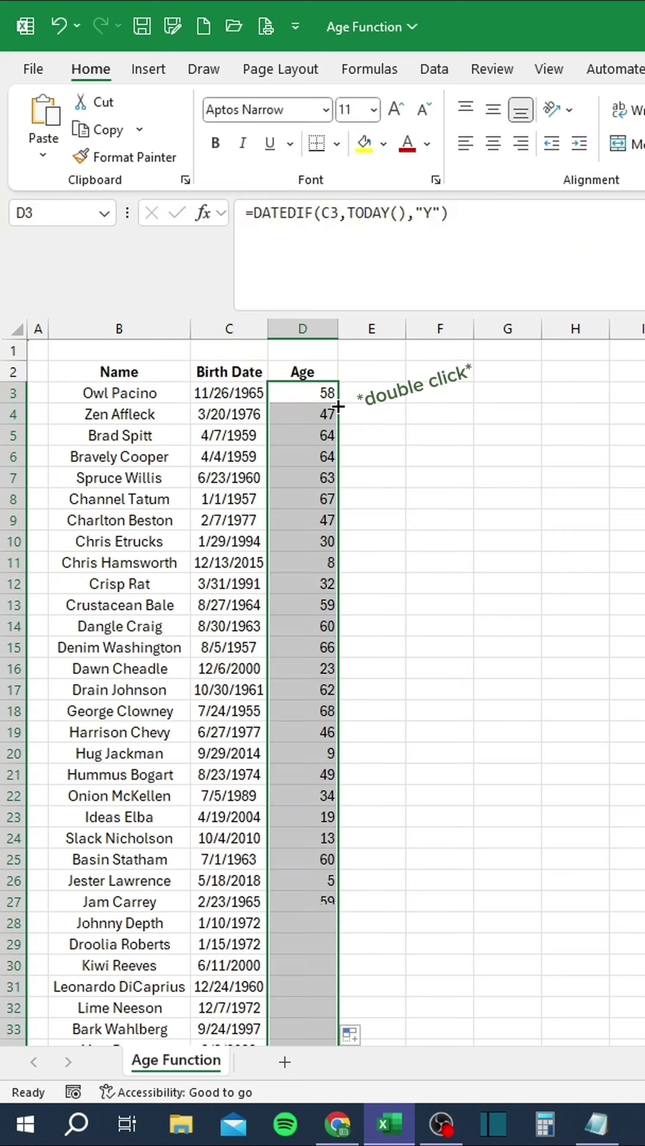
Manually clear the weekend dates and shift the remaining dates up to close the gaps.
{"action": "left_click", "coordinate": [370, 543]}
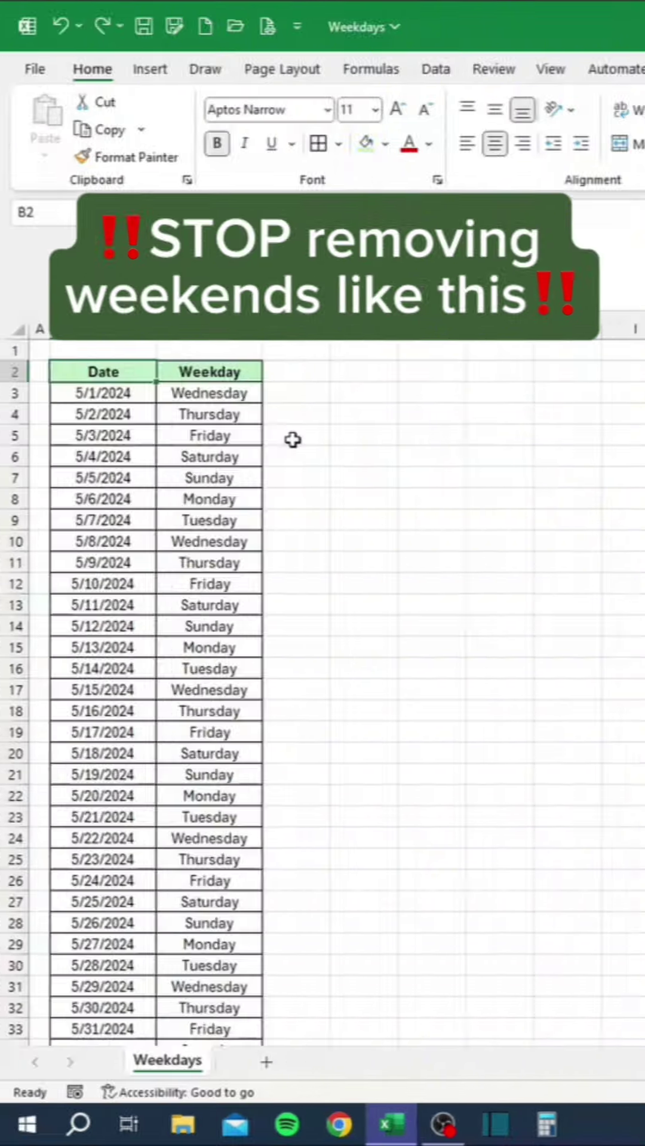
{"action": "left_click_drag", "start_coordinate": [235, 455], "coordinate": [145, 473]}
{"action": "key", "text": "Delete"}
{"action": "left_click_drag", "start_coordinate": [65, 492], "coordinate": [235, 1023]}
{"action": "left_click_drag", "start_coordinate": [209, 488], "coordinate": [213, 455]}
{"action": "left_click_drag", "start_coordinate": [229, 563], "coordinate": [217, 988]}
{"action": "key", "text": "Delete"}
{"action": "left_click_drag", "start_coordinate": [199, 607], "coordinate": [207, 564]}
{"action": "left_click_drag", "start_coordinate": [202, 669], "coordinate": [117, 695]}
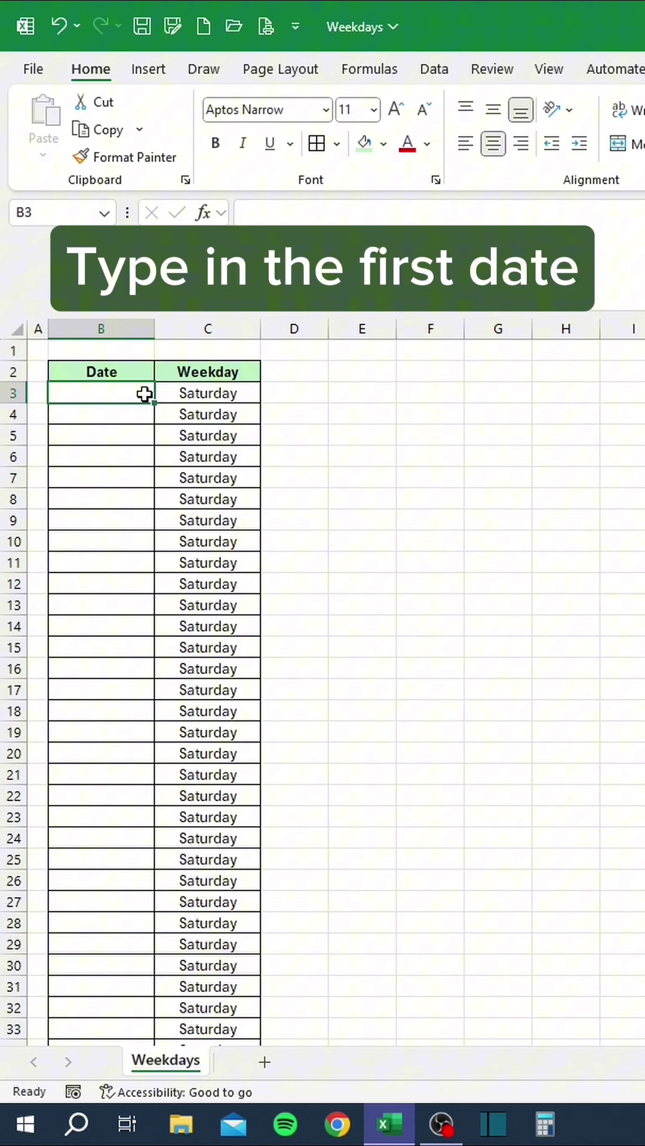
Enter 5/1/2024 as the starting date in B3.
{"action": "type", "text": "5/1/2024"}
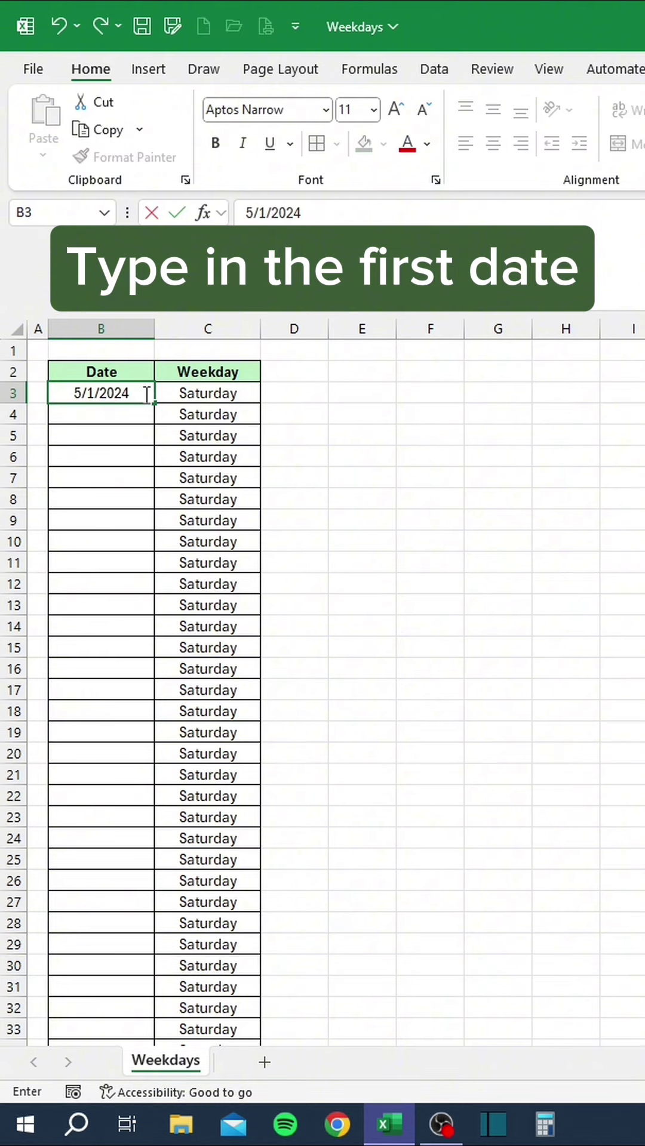
{"action": "key", "text": "Return"}
{"action": "left_click", "coordinate": [144, 393]}
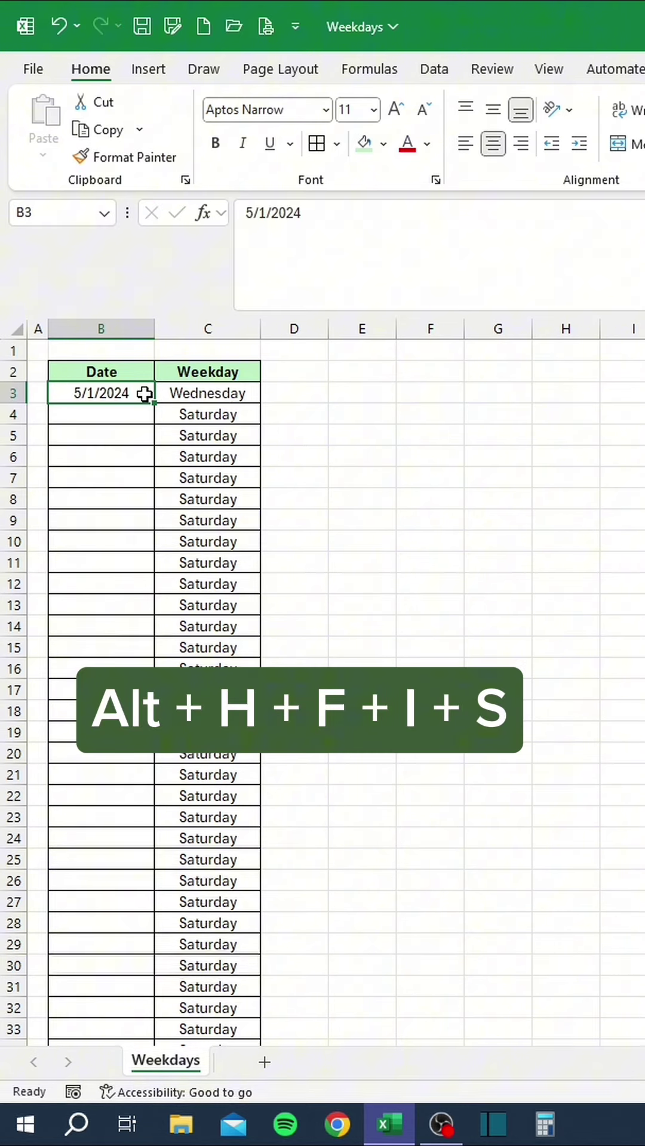
Fill a weekday-only date series down column B from 5/1/2024, stopping at 1/1/2025.
{"action": "key", "text": "alt"}
{"action": "key", "text": "h"}
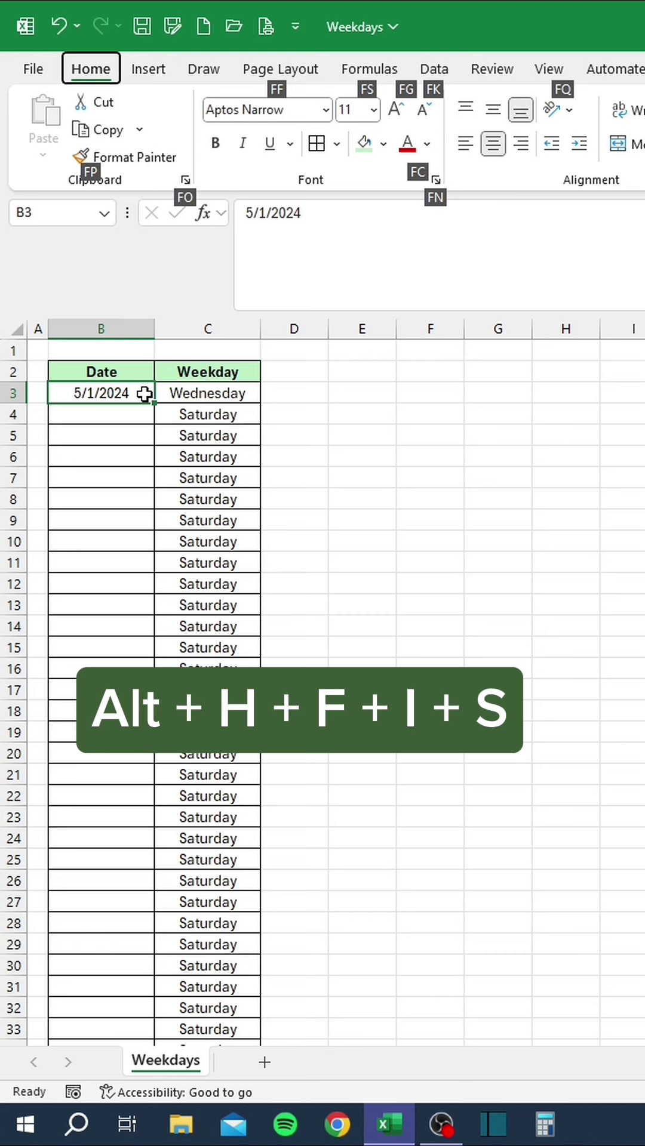
{"action": "key", "text": "f"}
{"action": "key", "text": "i"}
{"action": "key", "text": "s"}
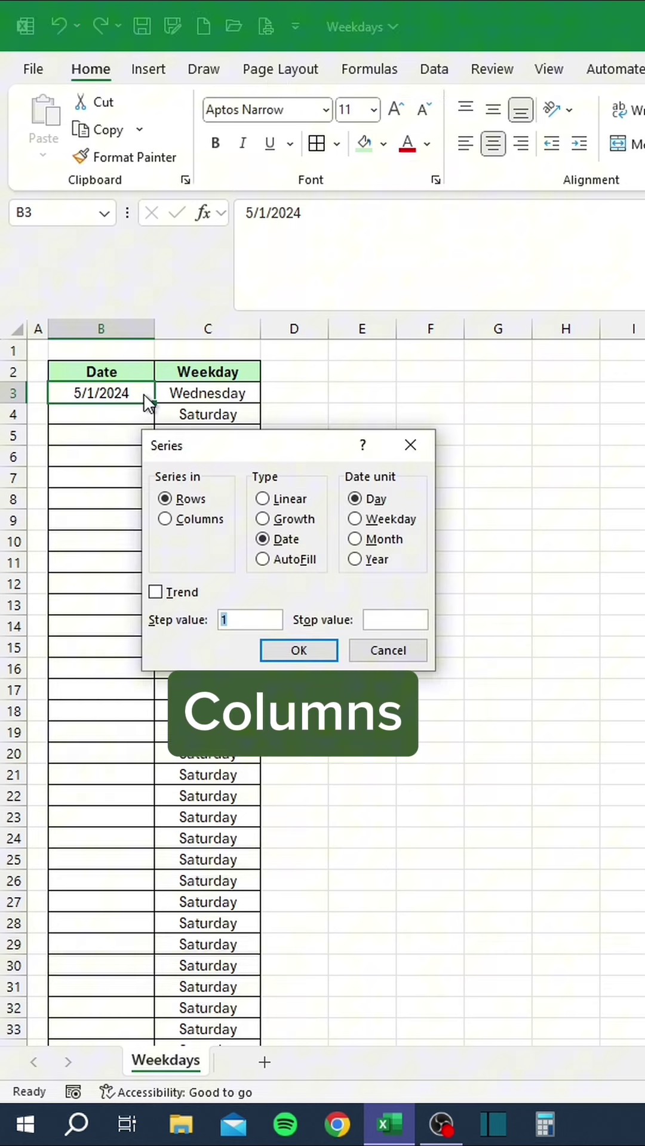
{"action": "left_click", "coordinate": [164, 519]}
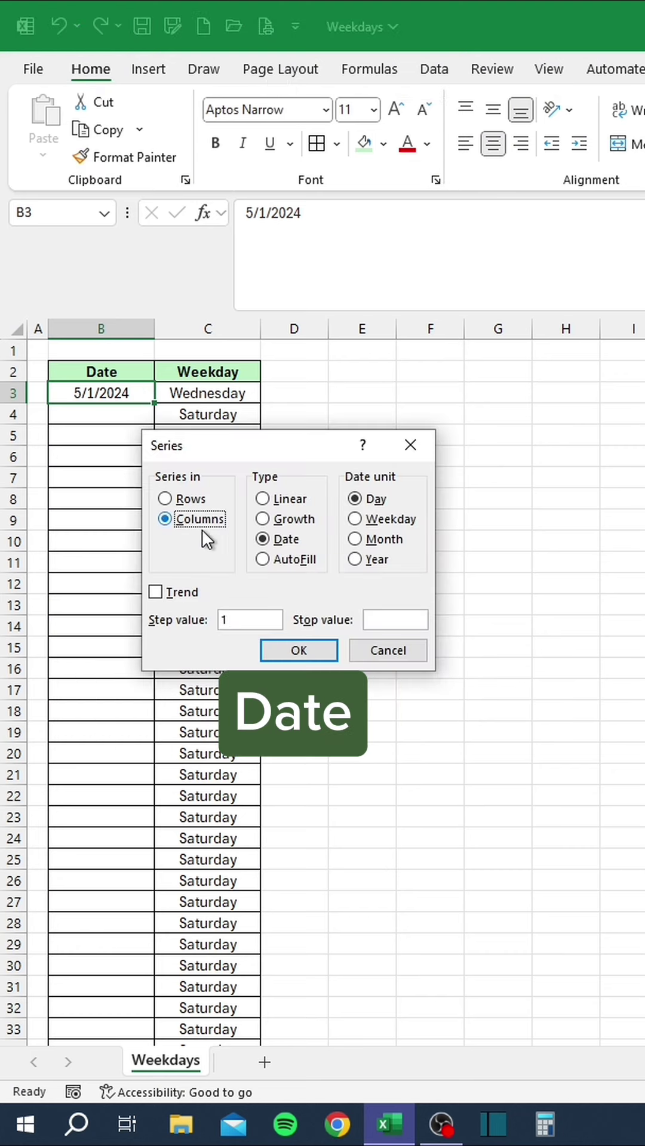
{"action": "left_click", "coordinate": [355, 520]}
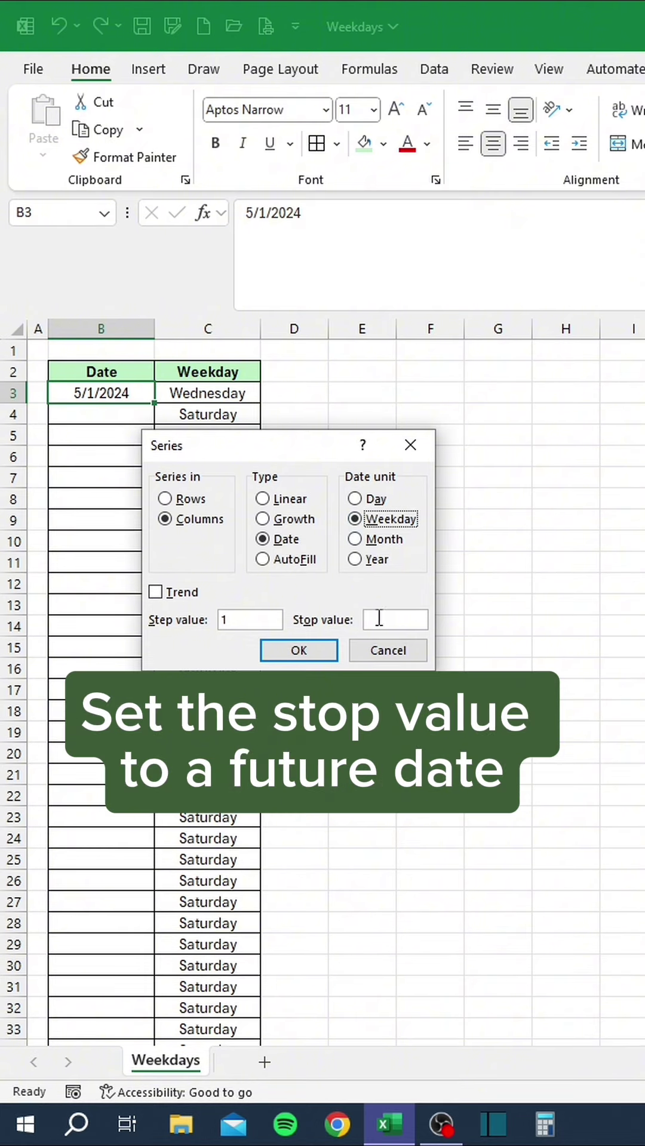
{"action": "left_click", "coordinate": [380, 618]}
{"action": "type", "text": "1/1/2025"}
{"action": "left_click", "coordinate": [329, 655]}
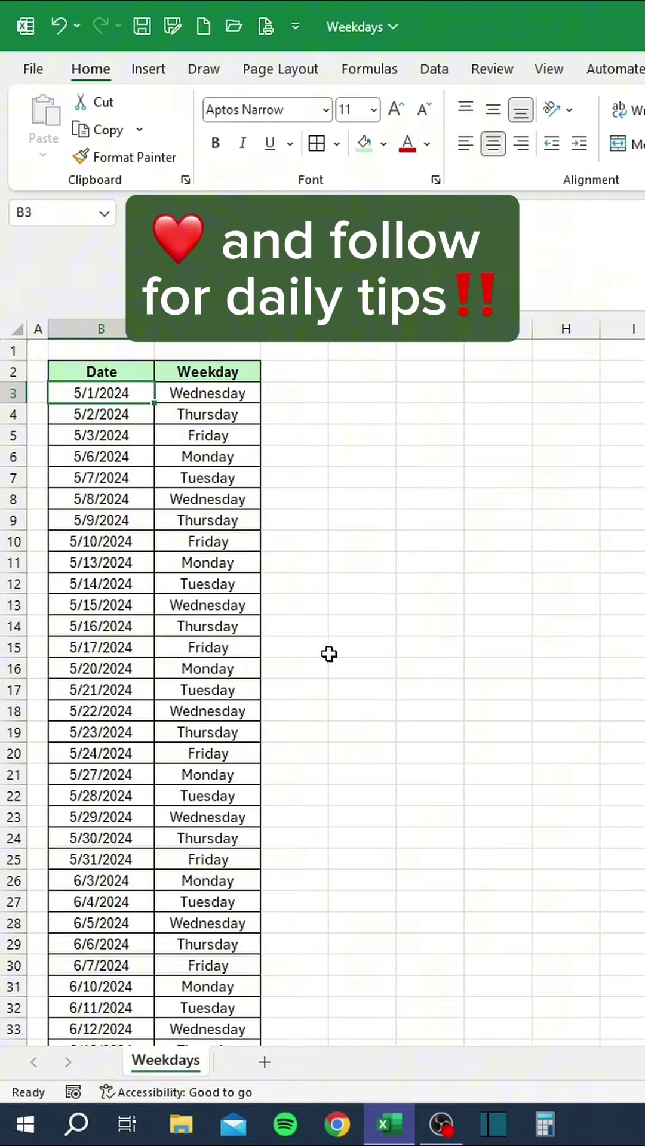
Scroll down and jump to the last date in the list.
{"action": "scroll", "coordinate": [179, 642], "scroll_direction": "down", "scroll_amount": 12}
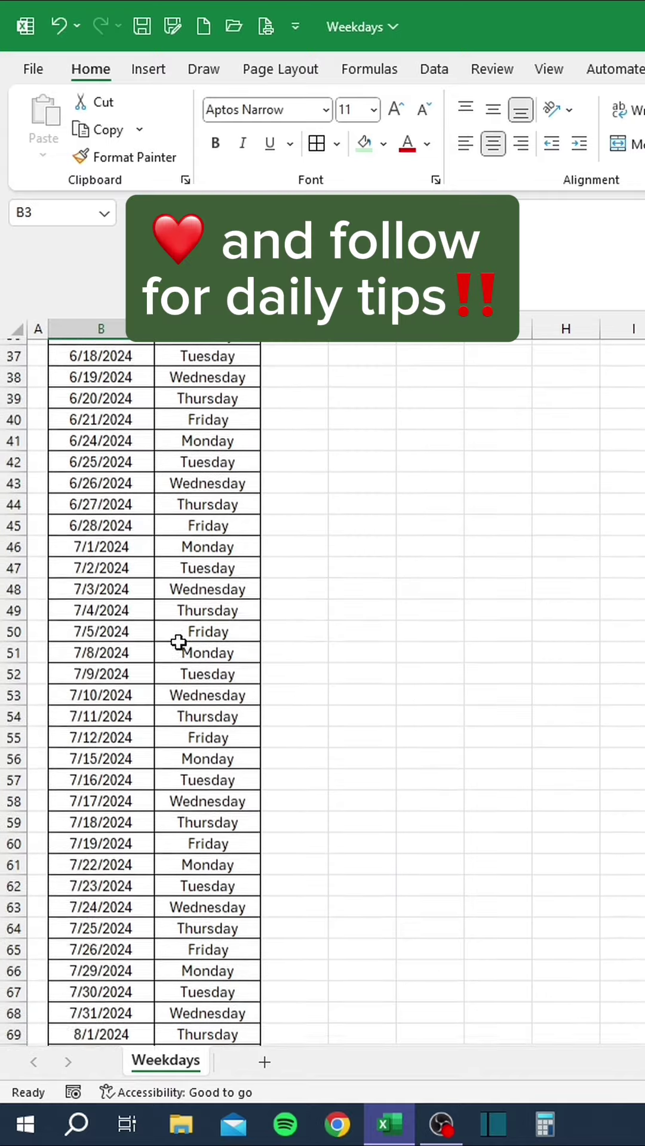
{"action": "scroll", "coordinate": [178, 642], "scroll_direction": "down", "scroll_amount": 3}
{"action": "key", "text": "ctrl+Down"}
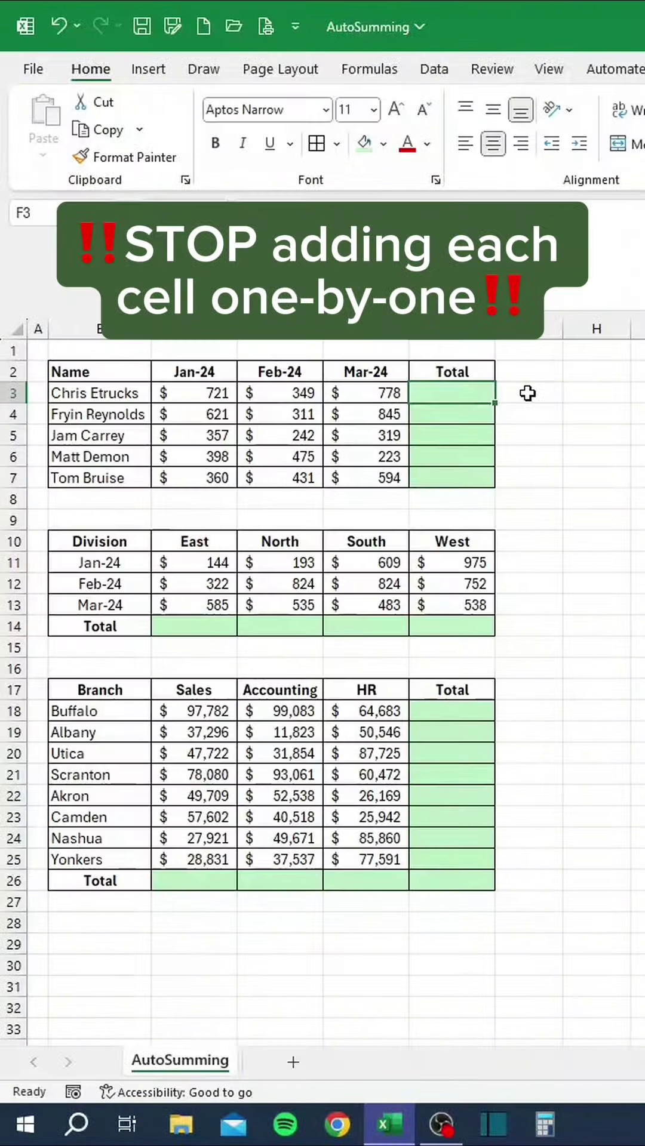
Build a total by adding the Jan–Mar amounts cell by cell, then undo it.
{"action": "type", "text": "="}
{"action": "key", "text": "Left"}
{"action": "type", "text": "+"}
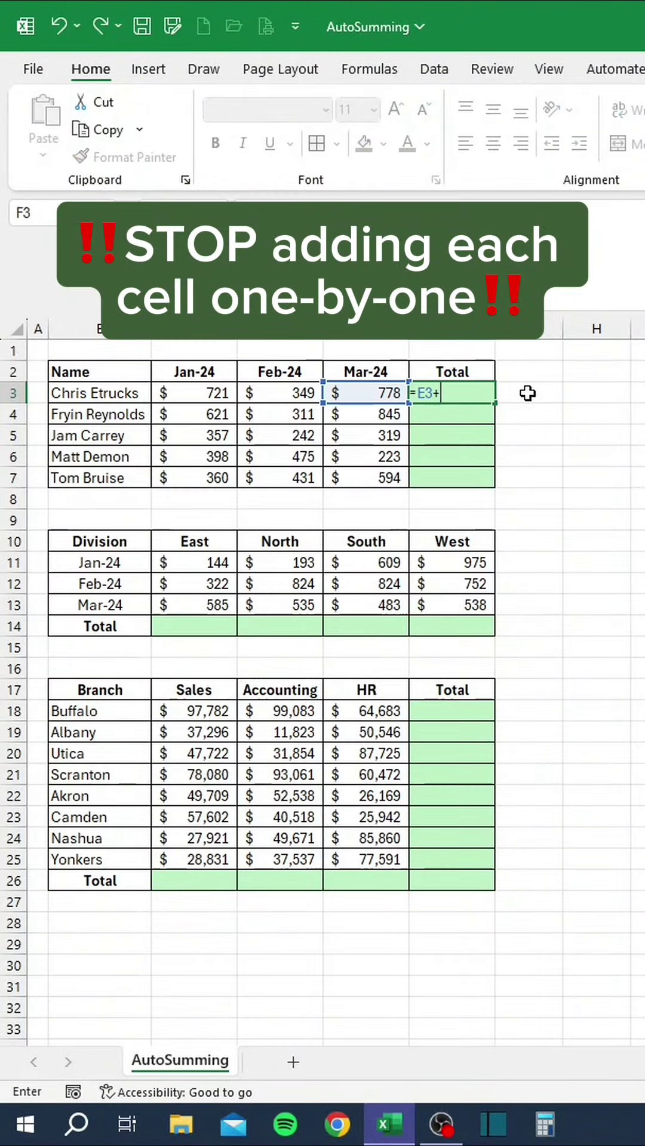
{"action": "key", "text": "Left"}
{"action": "key", "text": "Left"}
{"action": "type", "text": "+"}
{"action": "key", "text": "Left"}
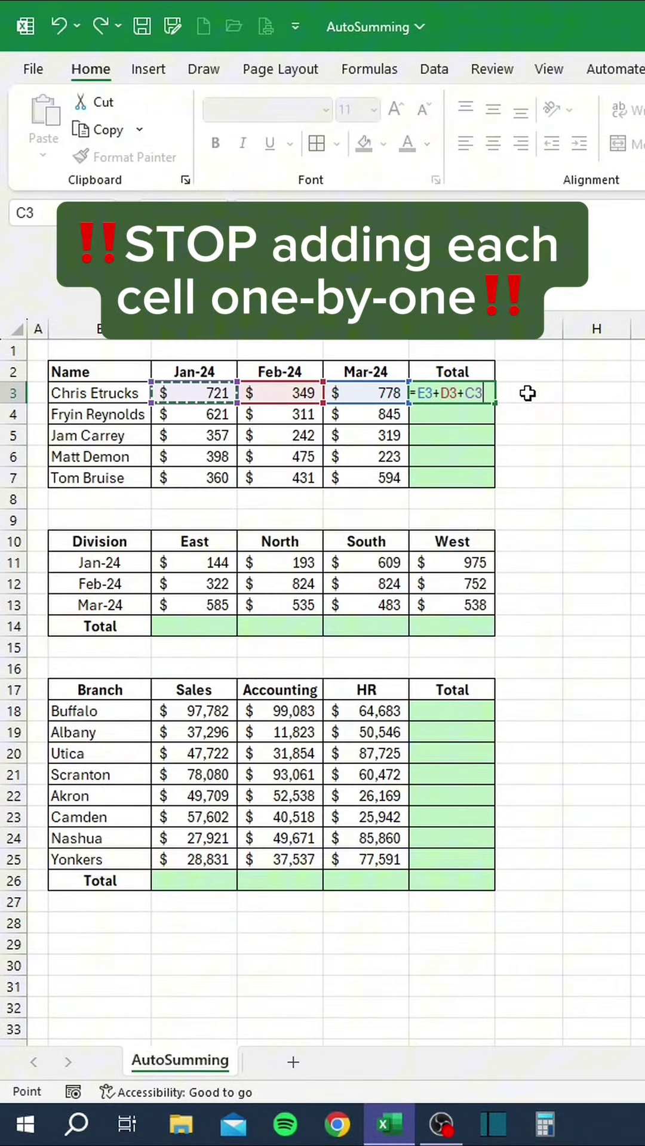
{"action": "key", "text": "Return"}
{"action": "key", "text": "ctrl+z"}
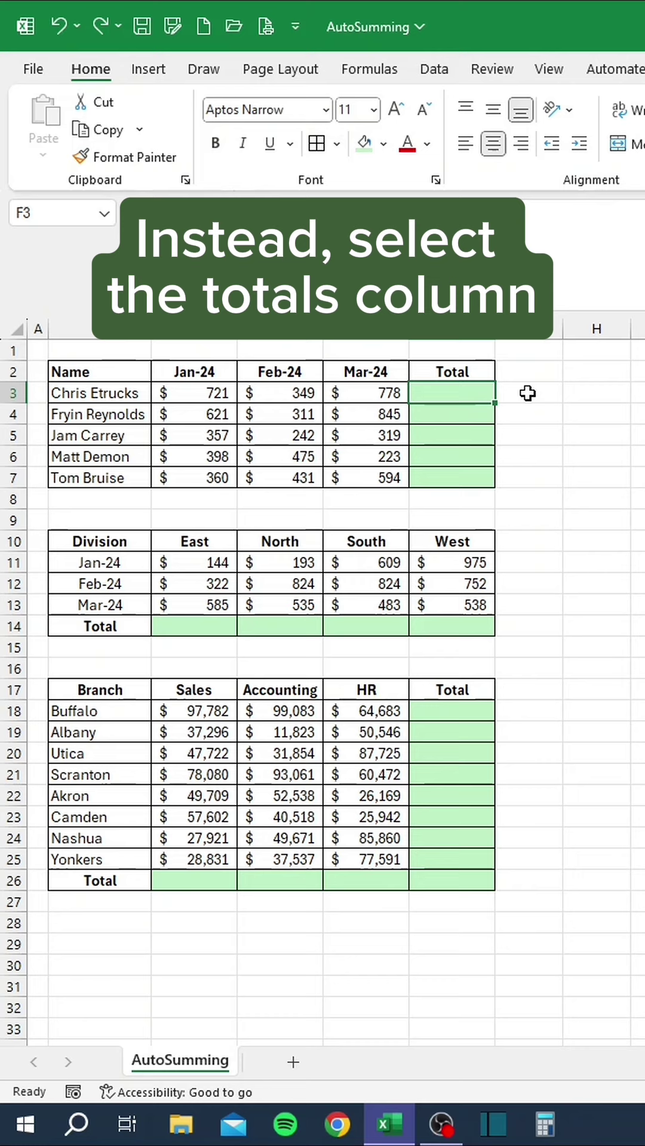
AutoSum F3:F7, C14:F14 and the branch range C18:F26 with Alt+=.
{"action": "left_click_drag", "start_coordinate": [470, 393], "coordinate": [474, 480]}
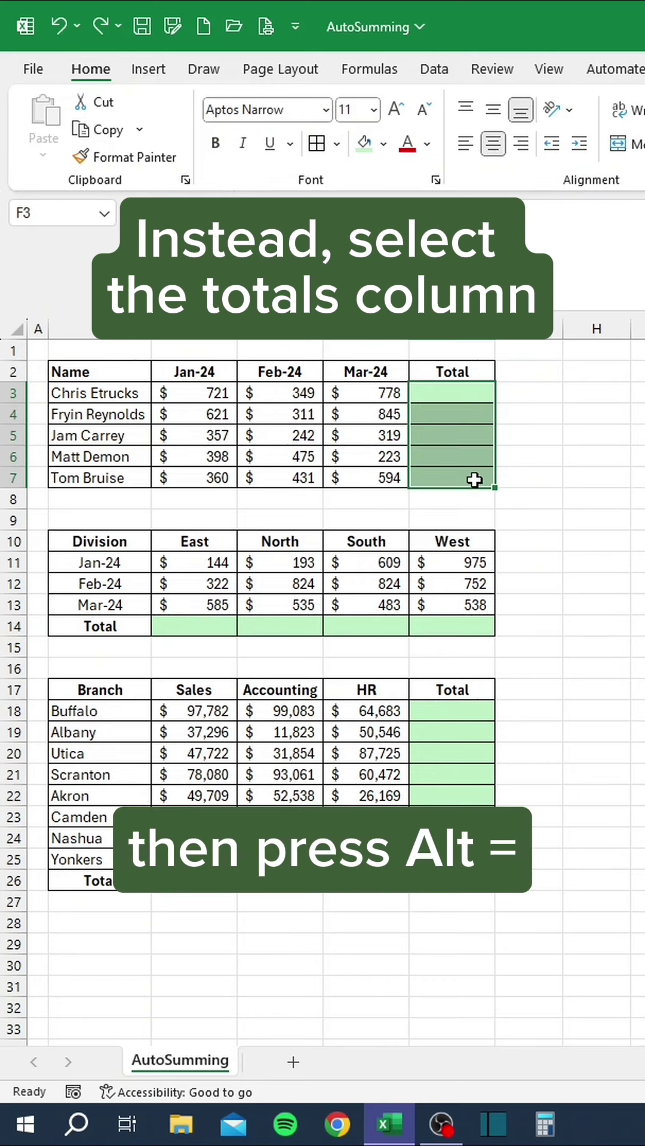
{"action": "key", "text": "alt+equal"}
{"action": "left_click_drag", "start_coordinate": [206, 621], "coordinate": [445, 620]}
{"action": "key", "text": "alt+equal"}
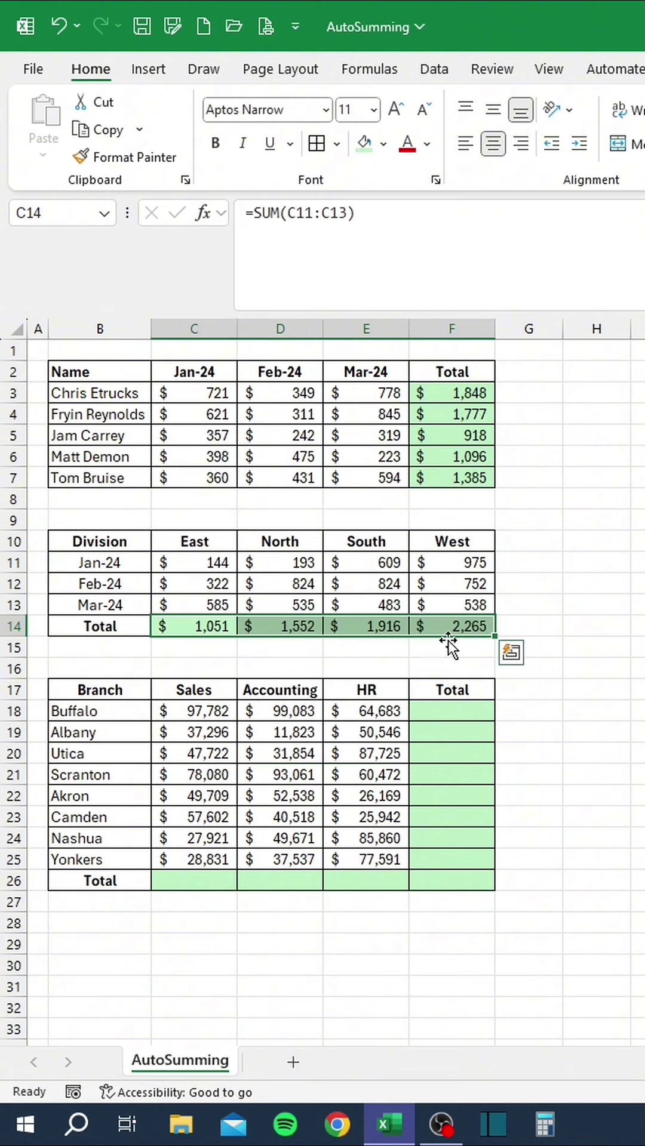
{"action": "left_click_drag", "start_coordinate": [452, 712], "coordinate": [201, 885]}
{"action": "key", "text": "alt+equal"}
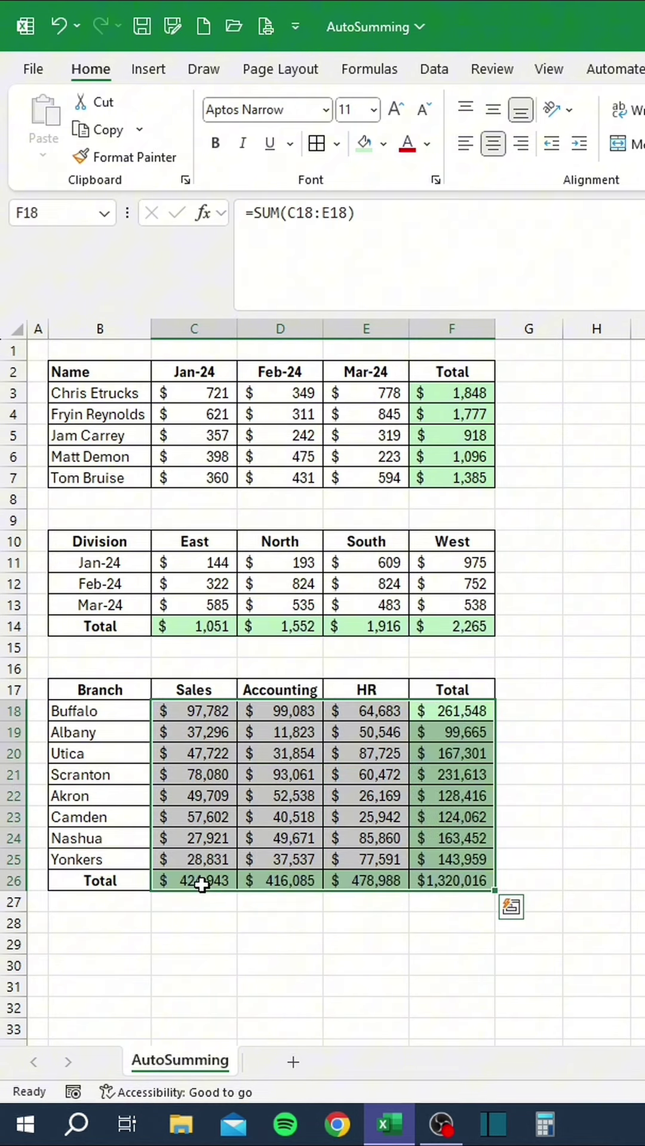
{"action": "left_click", "coordinate": [203, 943]}
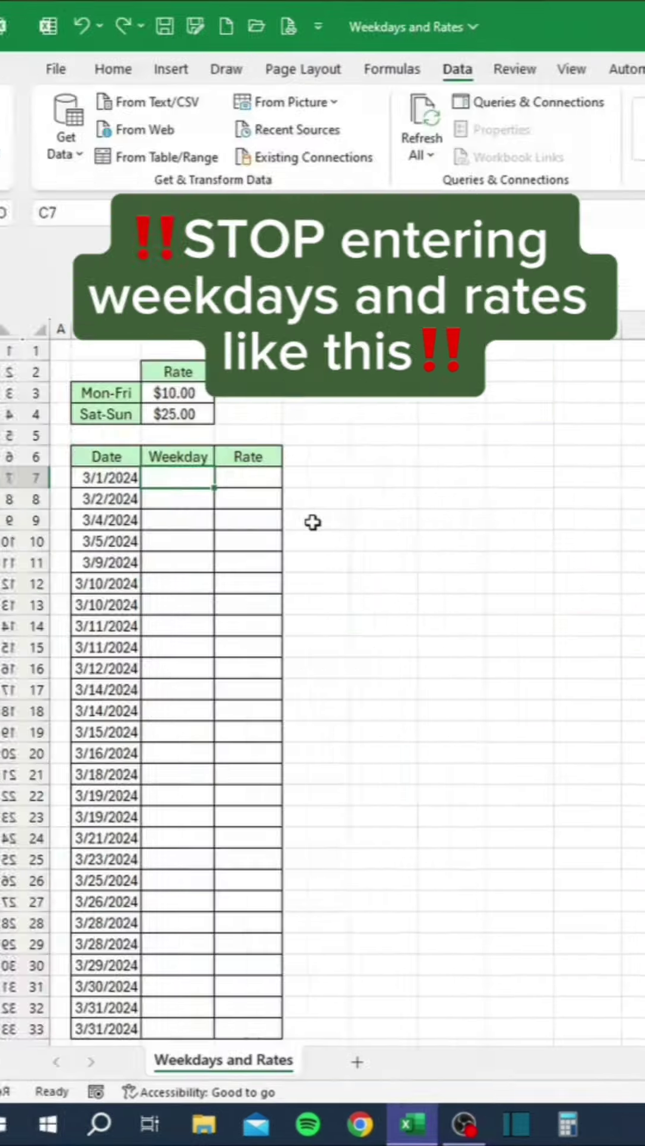
Manually type weekdays and rates: Friday 10, Saturday 25, Monday 10.
{"action": "type", "text": "Friday"}
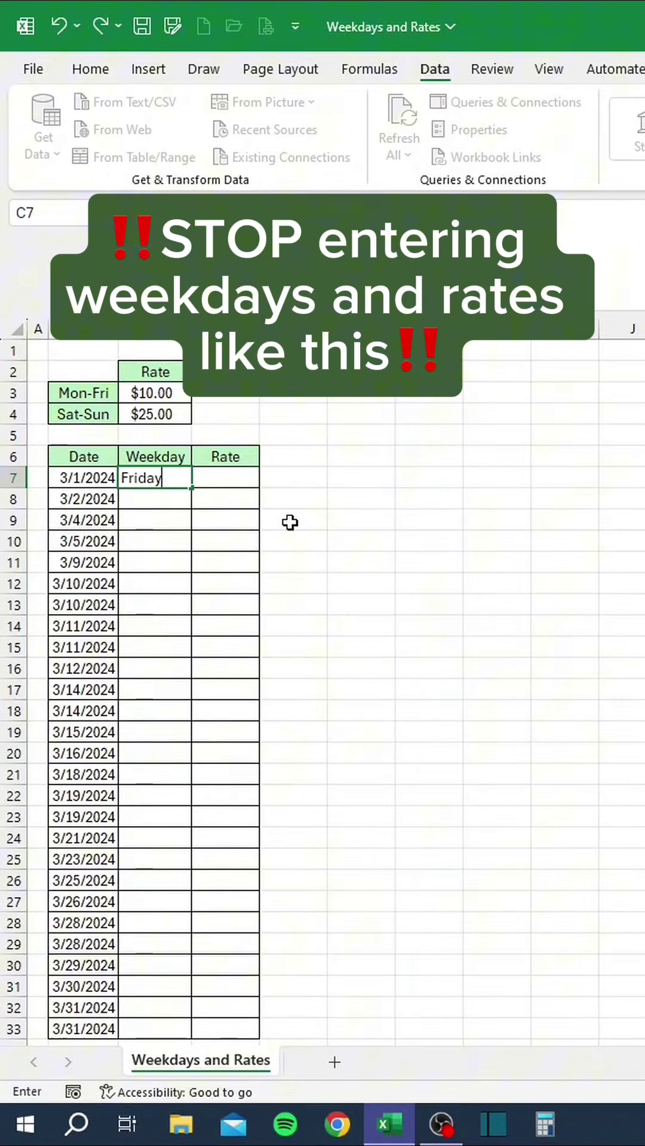
{"action": "key", "text": "Tab"}
{"action": "type", "text": "10"}
{"action": "key", "text": "Return"}
{"action": "type", "text": "Saturday"}
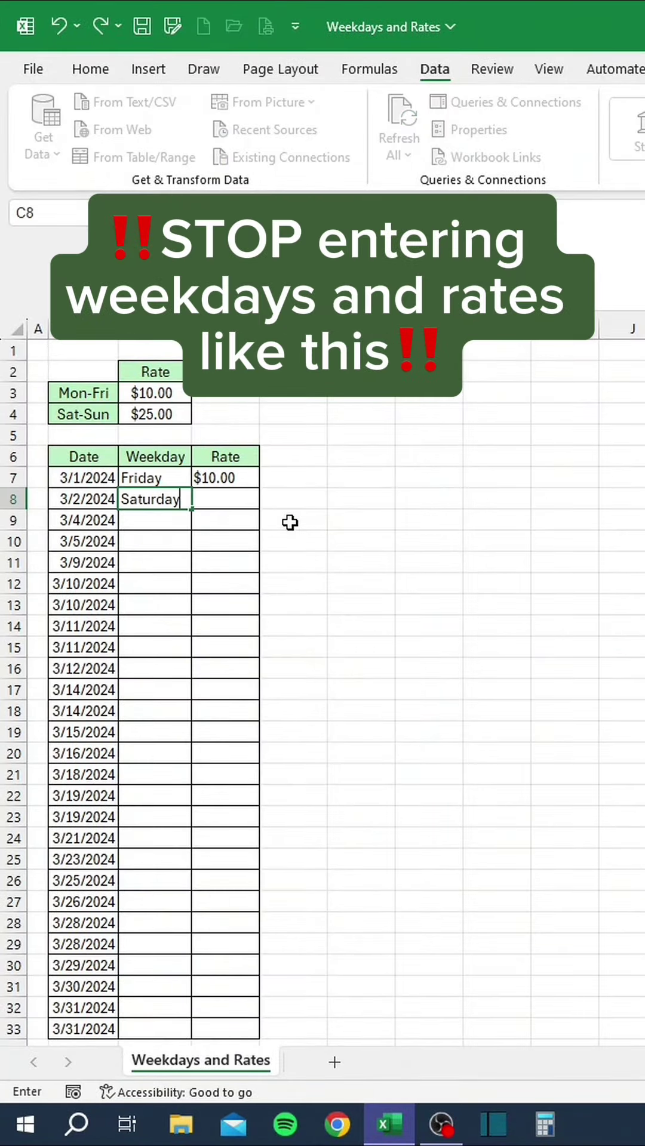
{"action": "key", "text": "Tab"}
{"action": "type", "text": "25"}
{"action": "key", "text": "Return"}
{"action": "type", "text": "Monday"}
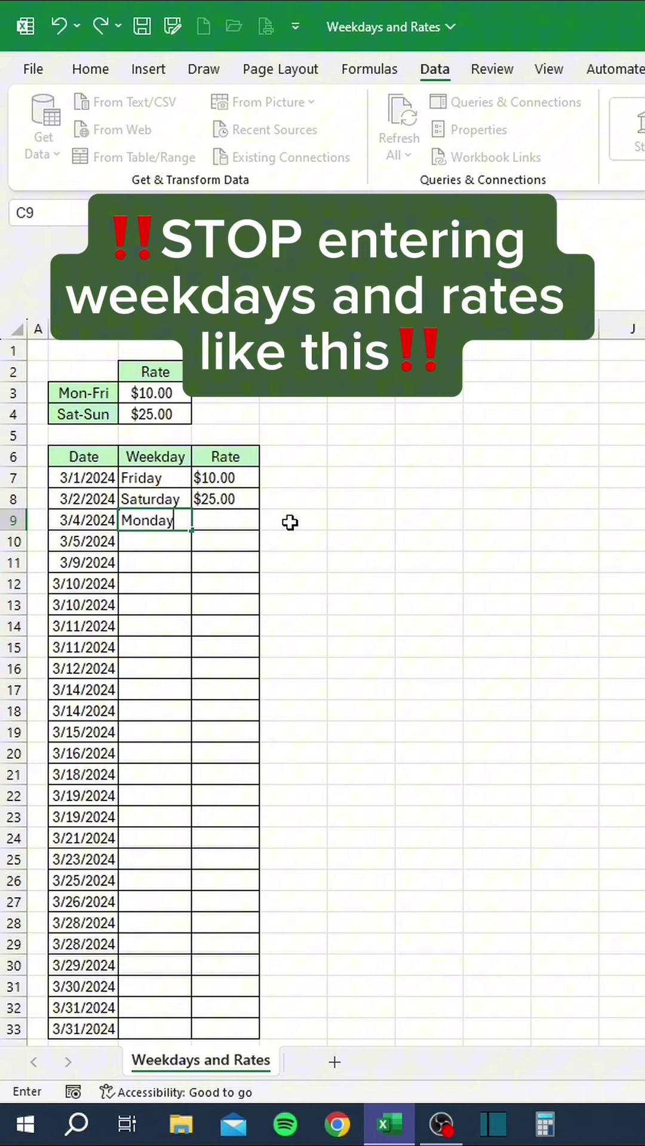
{"action": "key", "text": "Tab"}
{"action": "type", "text": "10"}
{"action": "key", "text": "Return"}
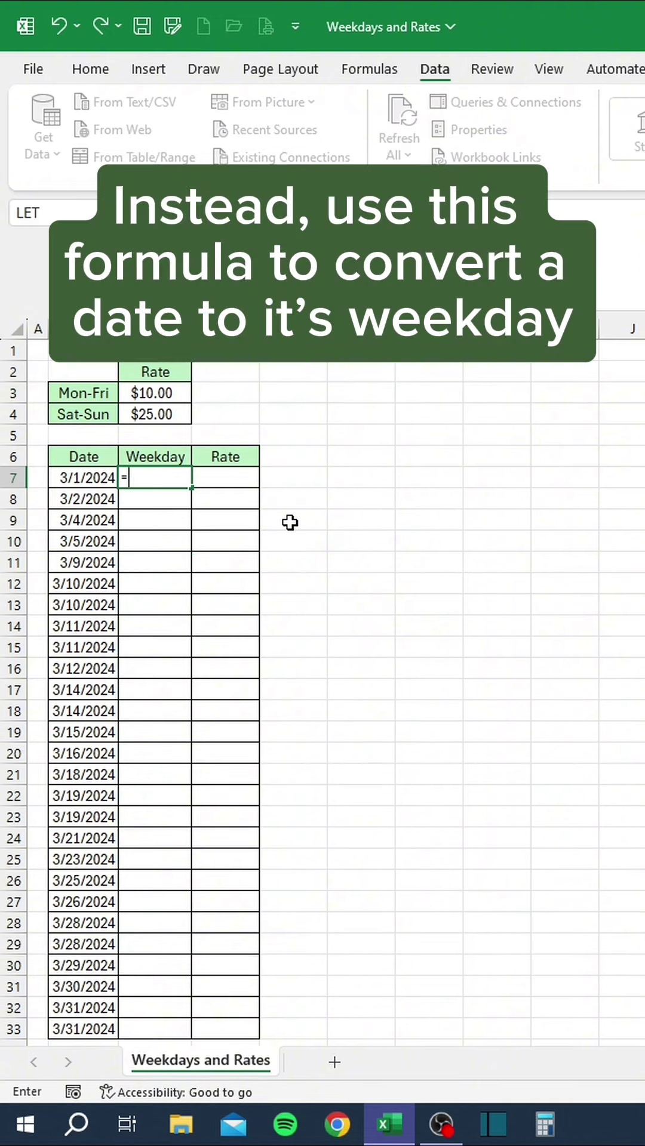
Enter =TEXT(B7,"dddd") in C7 and fill it down to row 33.
{"action": "type", "text": "TEXT("}
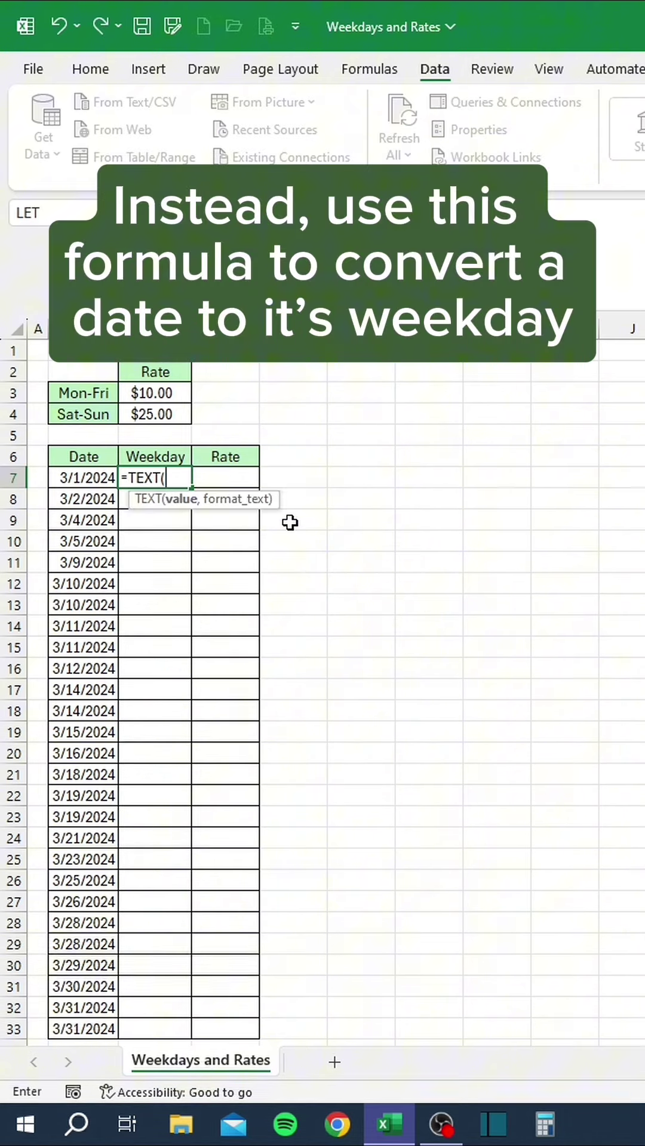
{"action": "key", "text": "Left"}
{"action": "type", "text": ","}
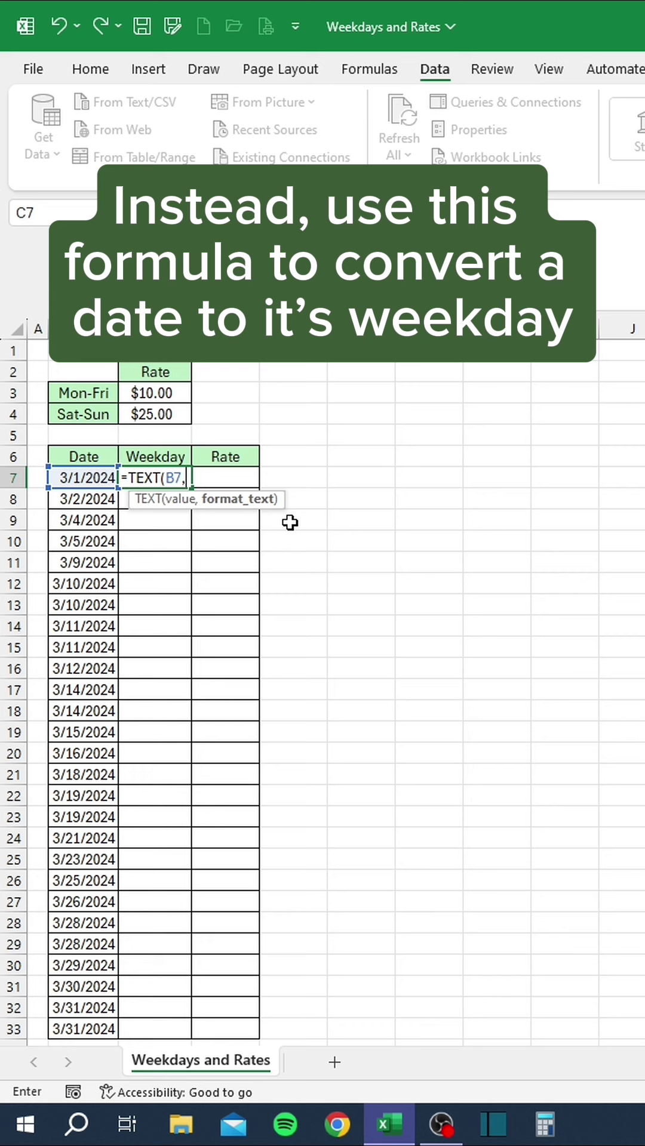
{"action": "type", "text": "\"dddd"}
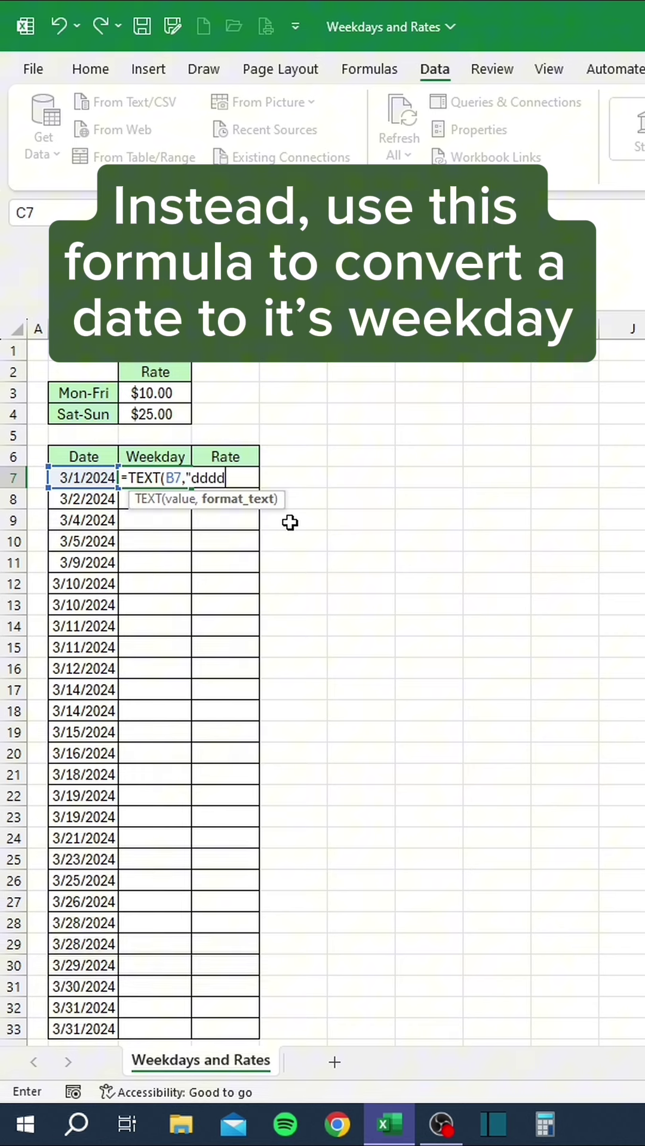
{"action": "type", "text": "\""}
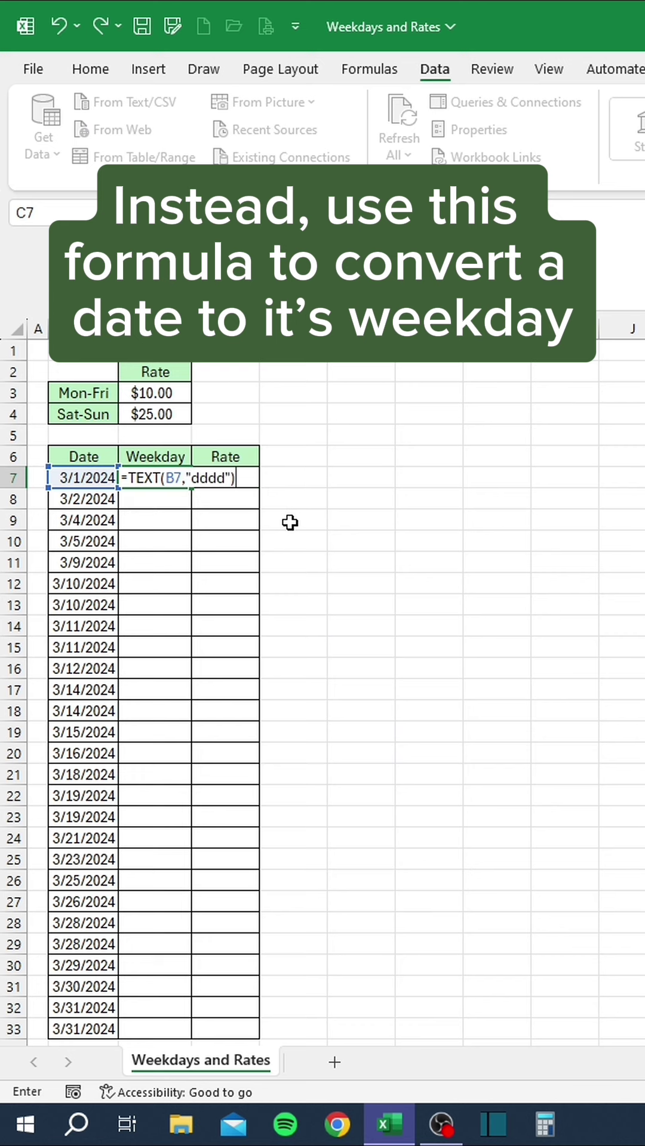
{"action": "key", "text": "Return"}
{"action": "left_click", "coordinate": [184, 475]}
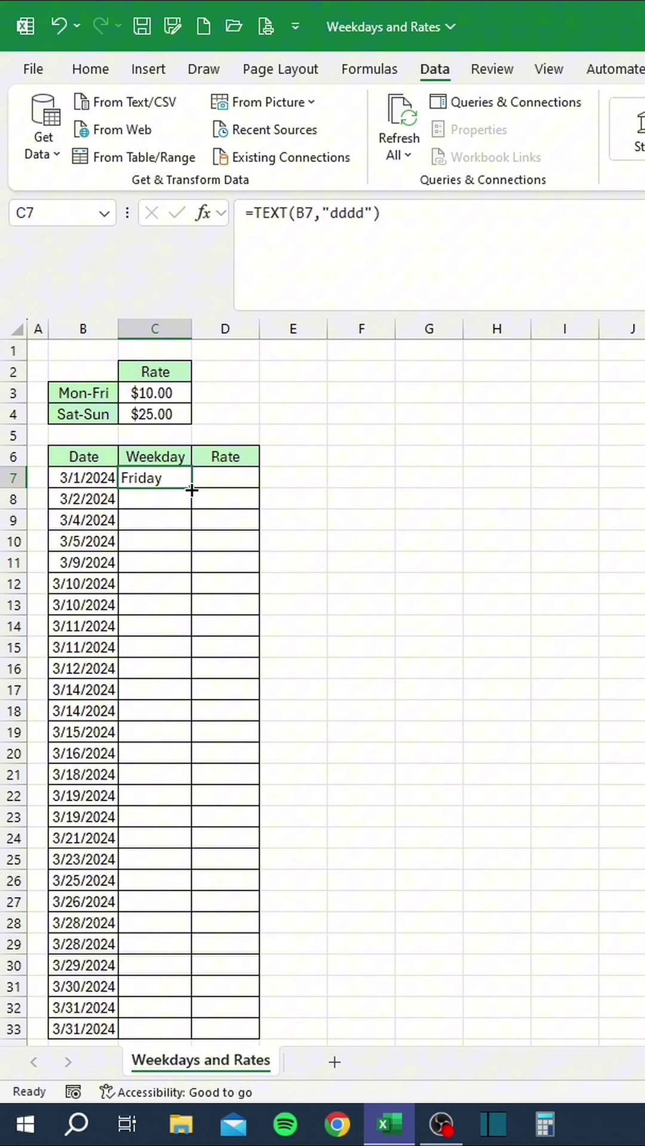
{"action": "double_click", "coordinate": [191, 489]}
Enter =IF(OR(C7="Saturday",C7="Sunday"),$C$4,$C$3) as the rate formula in D7.
{"action": "left_click", "coordinate": [232, 479]}
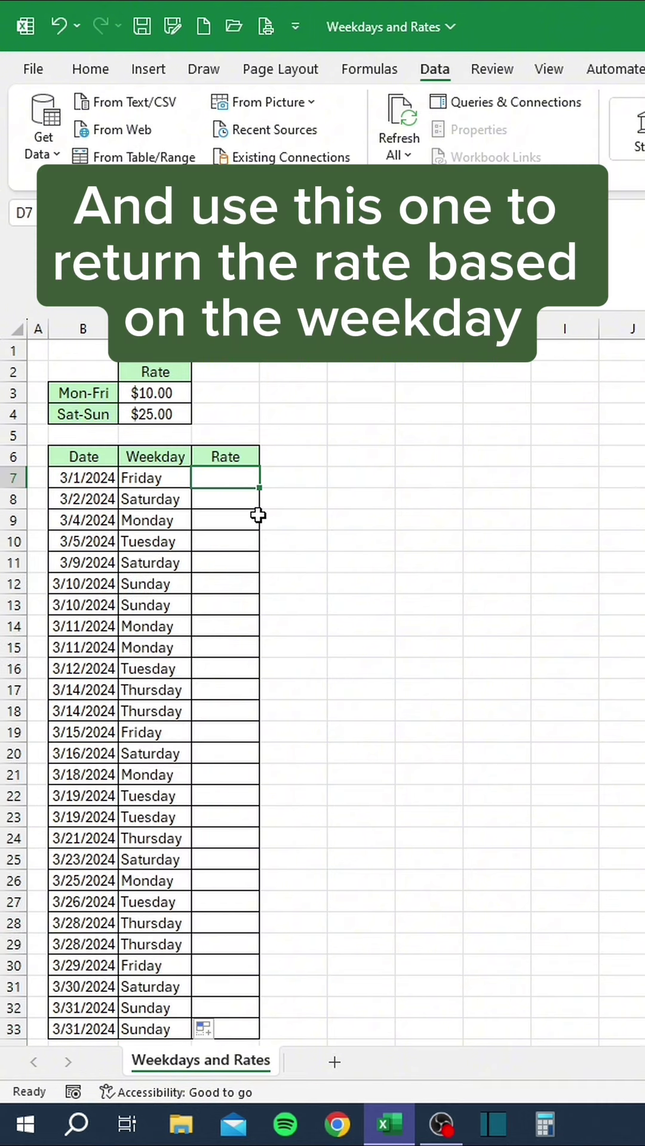
{"action": "type", "text": "=IF"}
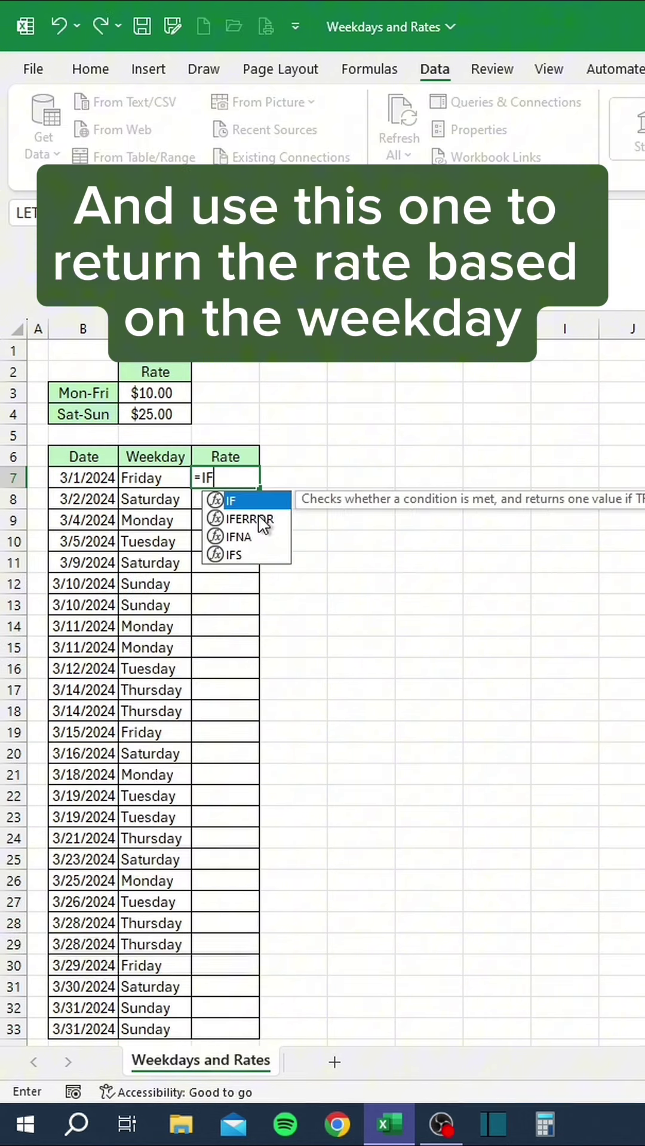
{"action": "type", "text": "(OR"}
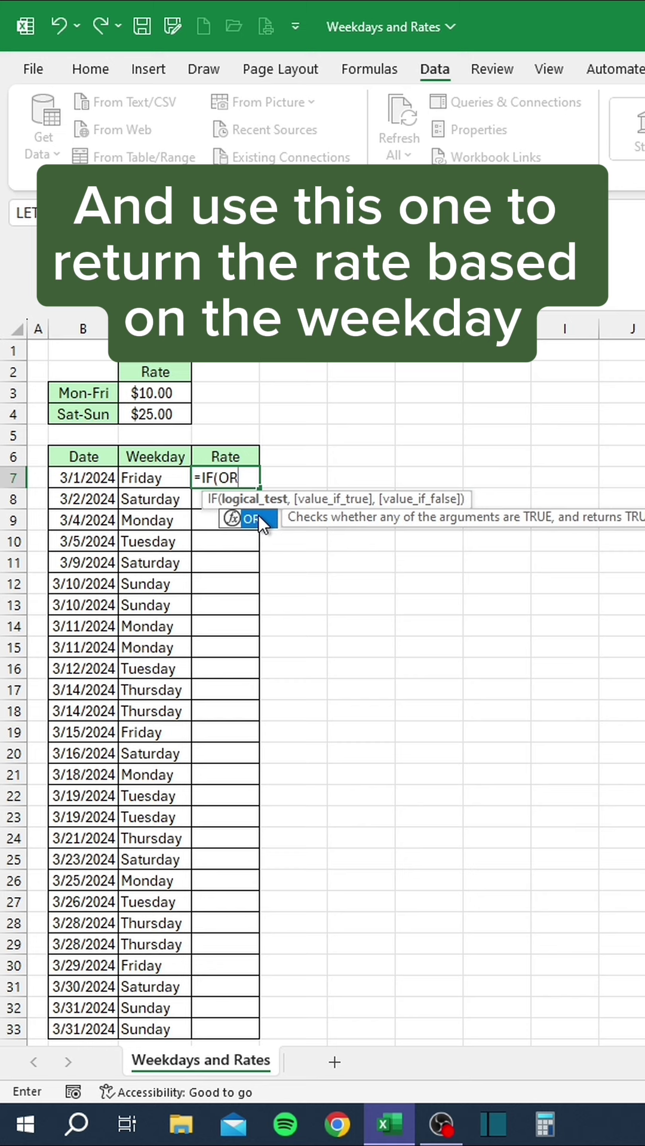
{"action": "type", "text": "("}
{"action": "key", "text": "Left"}
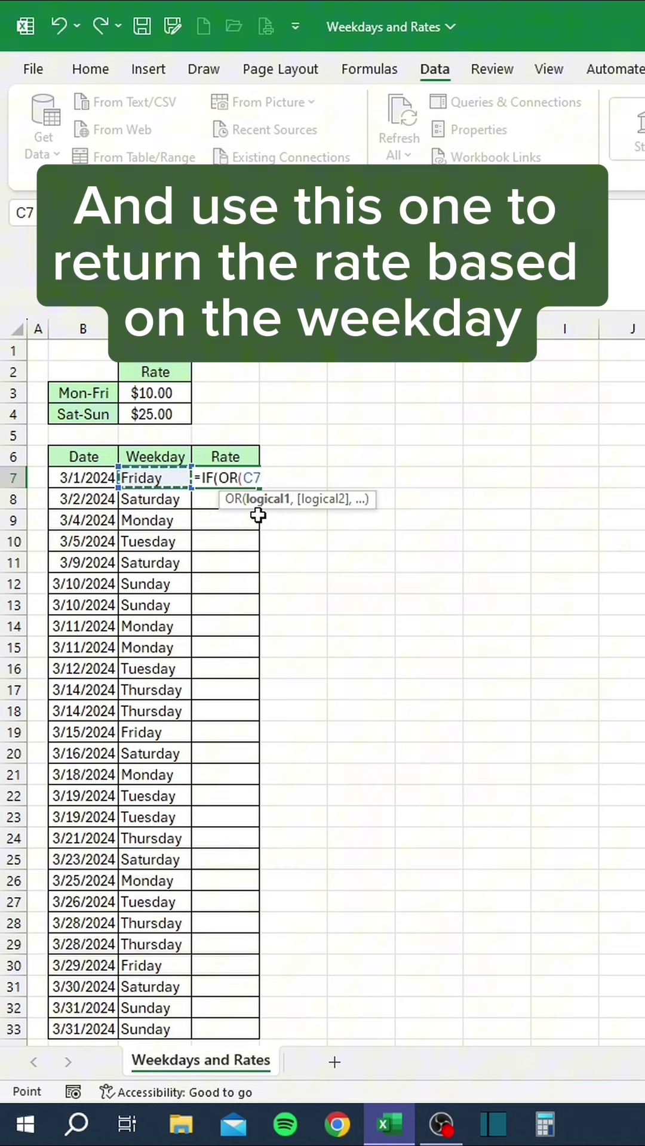
{"action": "type", "text": "="}
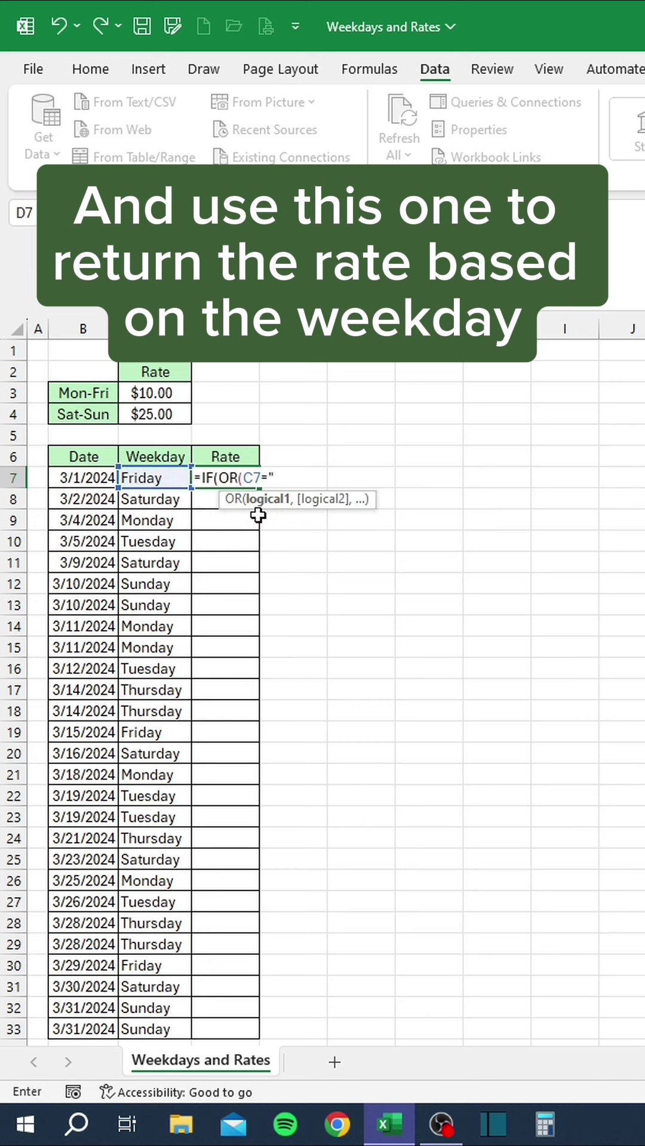
{"action": "type", "text": "\"Saturday\","}
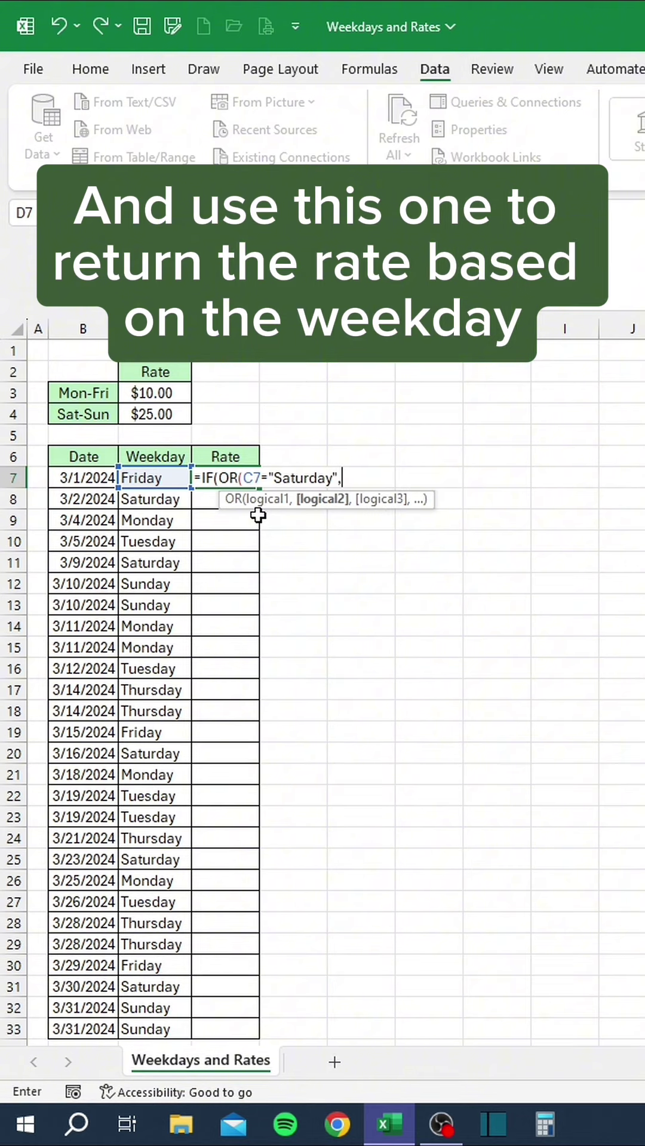
{"action": "key", "text": "Left"}
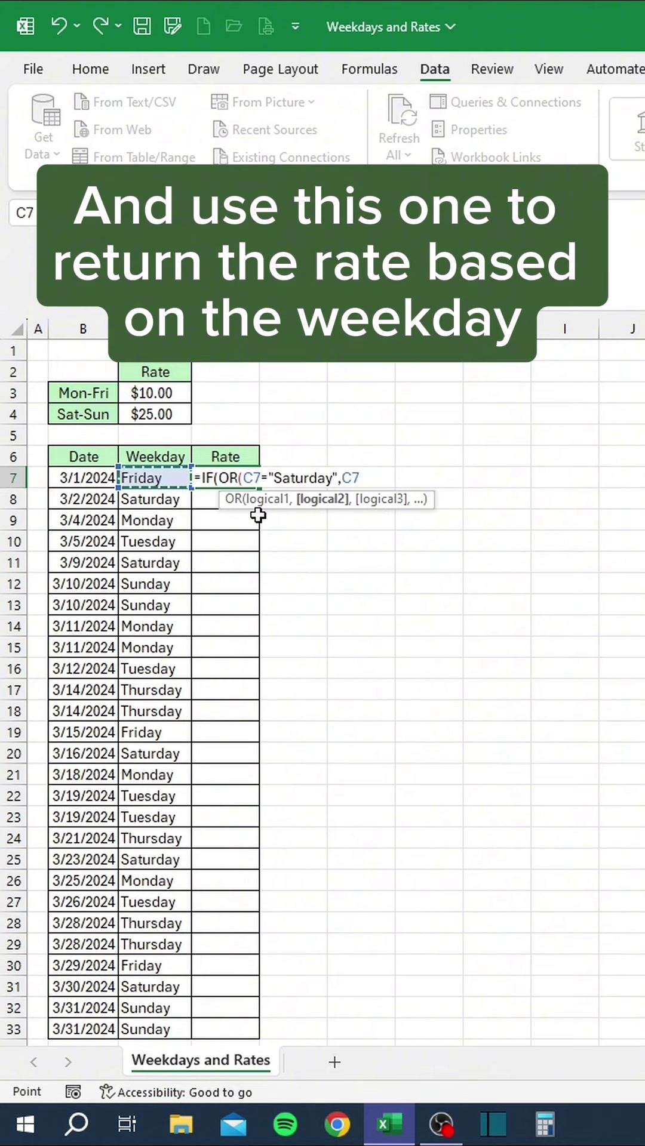
{"action": "type", "text": "=\"Sunday"}
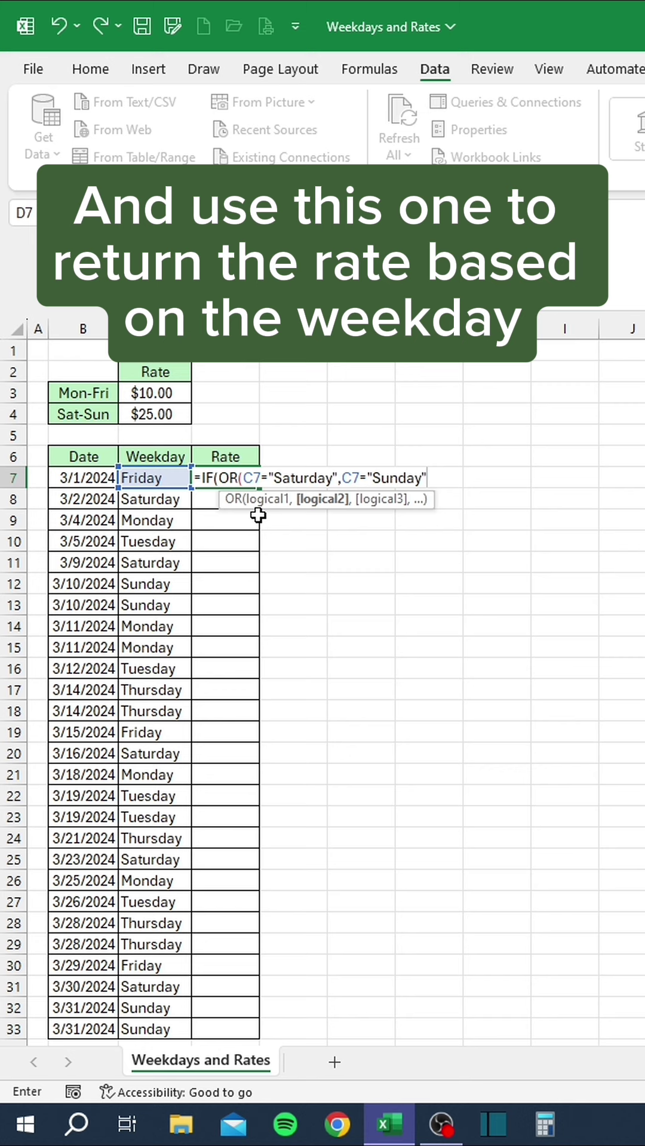
{"action": "type", "text": "\"),"}
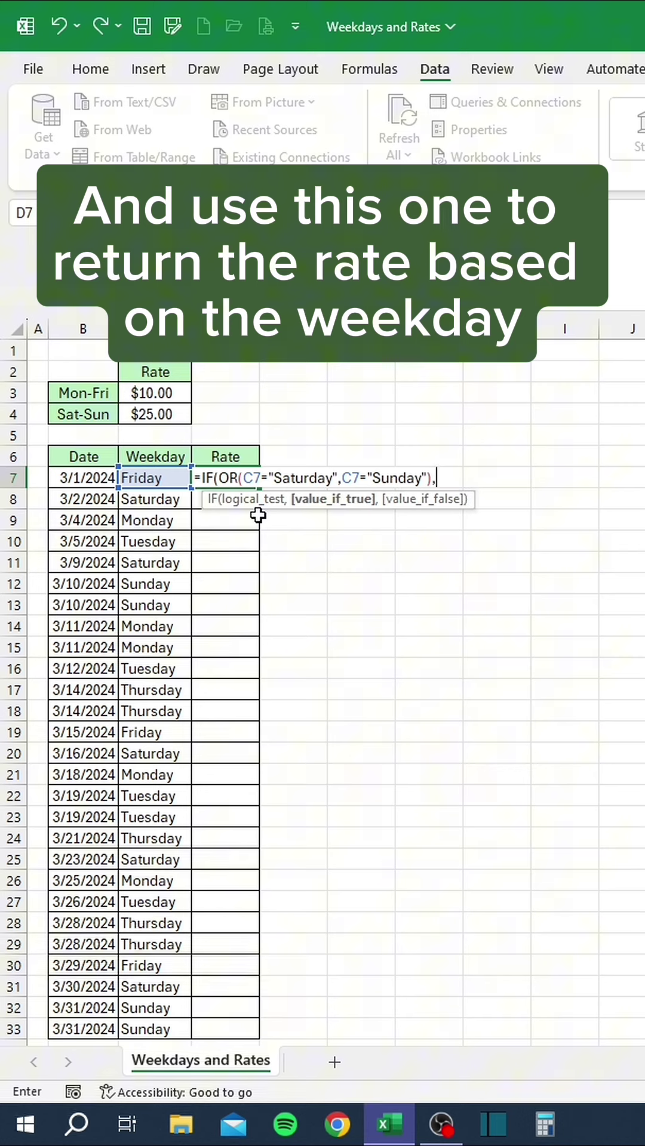
{"action": "left_click", "coordinate": [175, 412]}
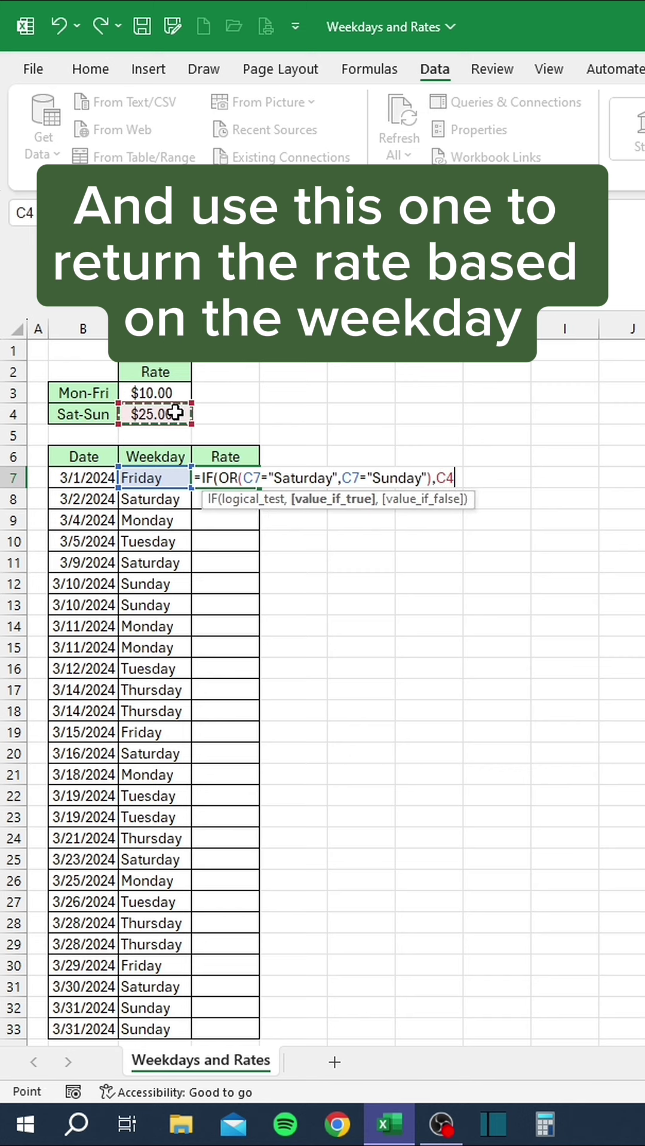
{"action": "key", "text": "F4"}
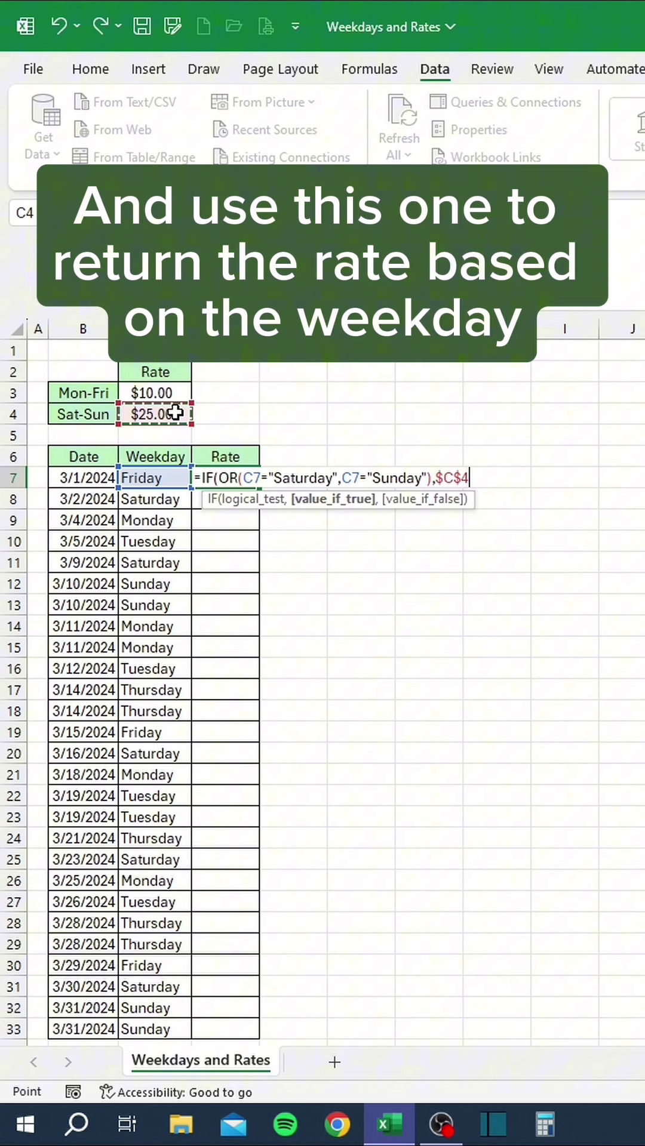
{"action": "type", "text": ","}
{"action": "left_click", "coordinate": [175, 394]}
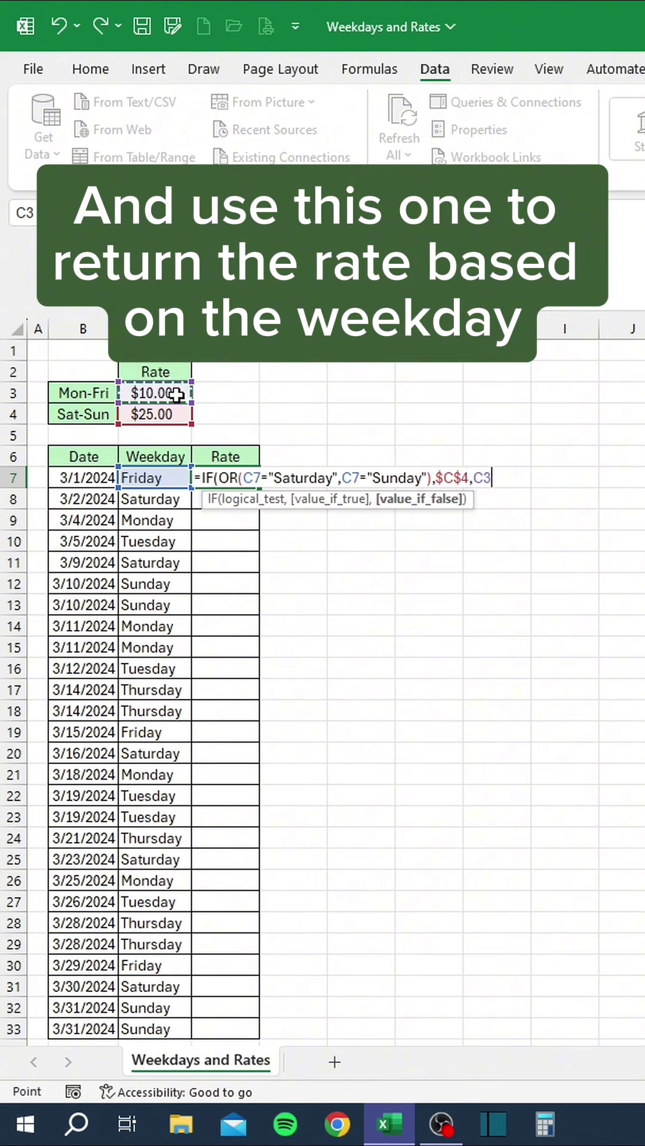
{"action": "key", "text": "F4"}
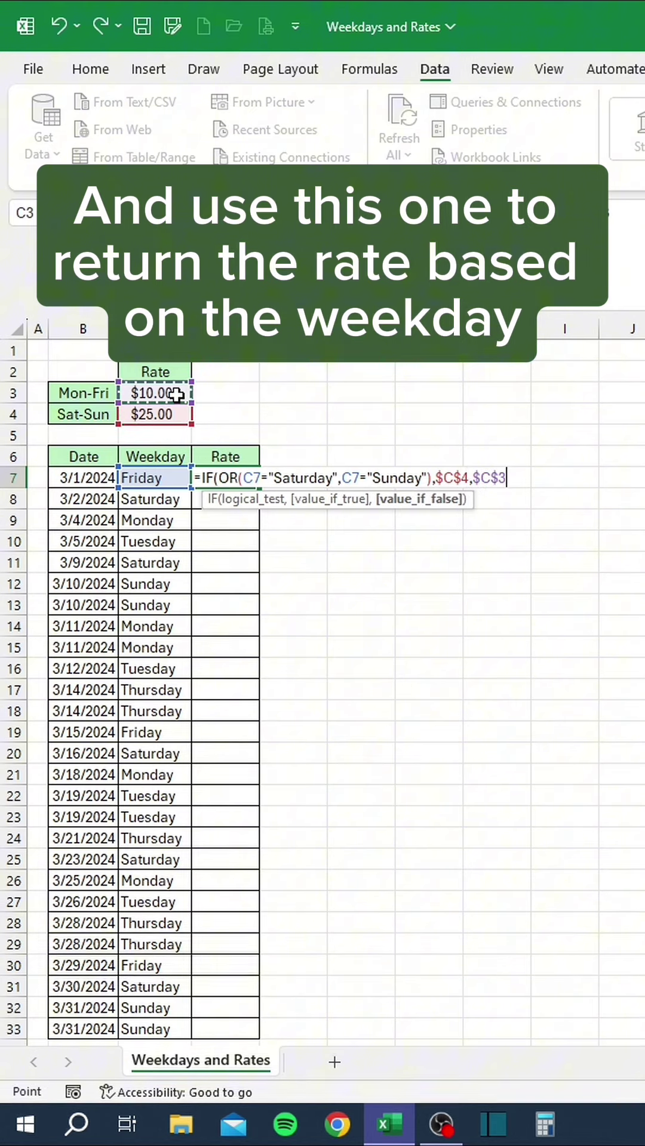
{"action": "type", "text": ")"}
{"action": "key", "text": "Return"}
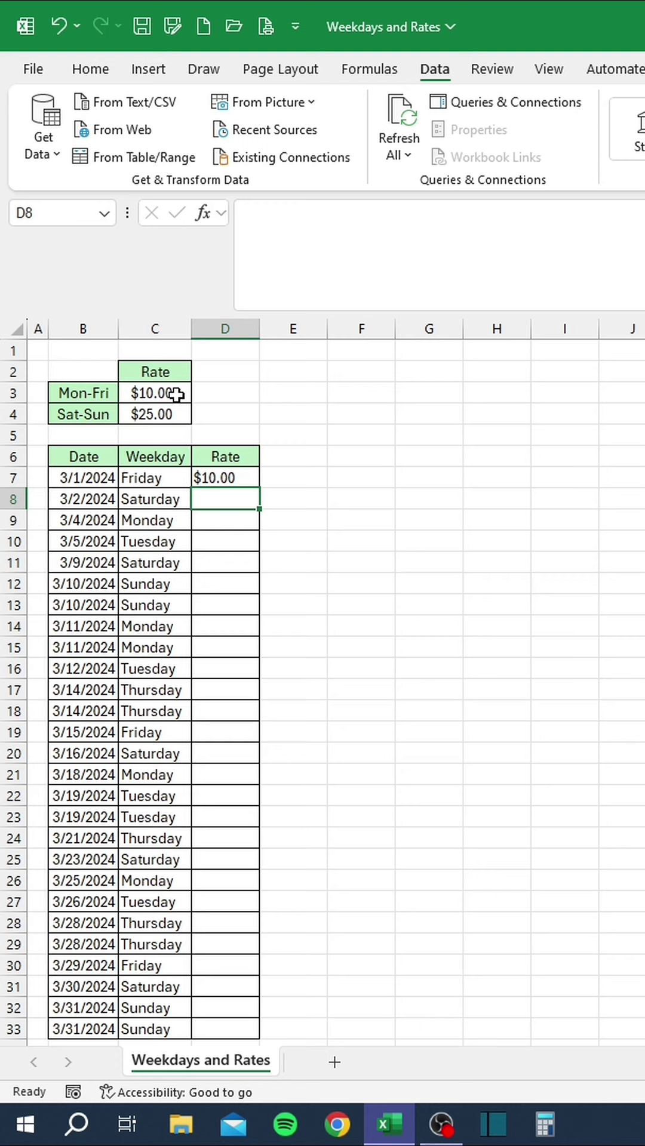
Fill the rate formula down to D33, then set rates to $15.00 Mon-Fri and $30.00 Sat-Sun.
{"action": "left_click", "coordinate": [229, 475]}
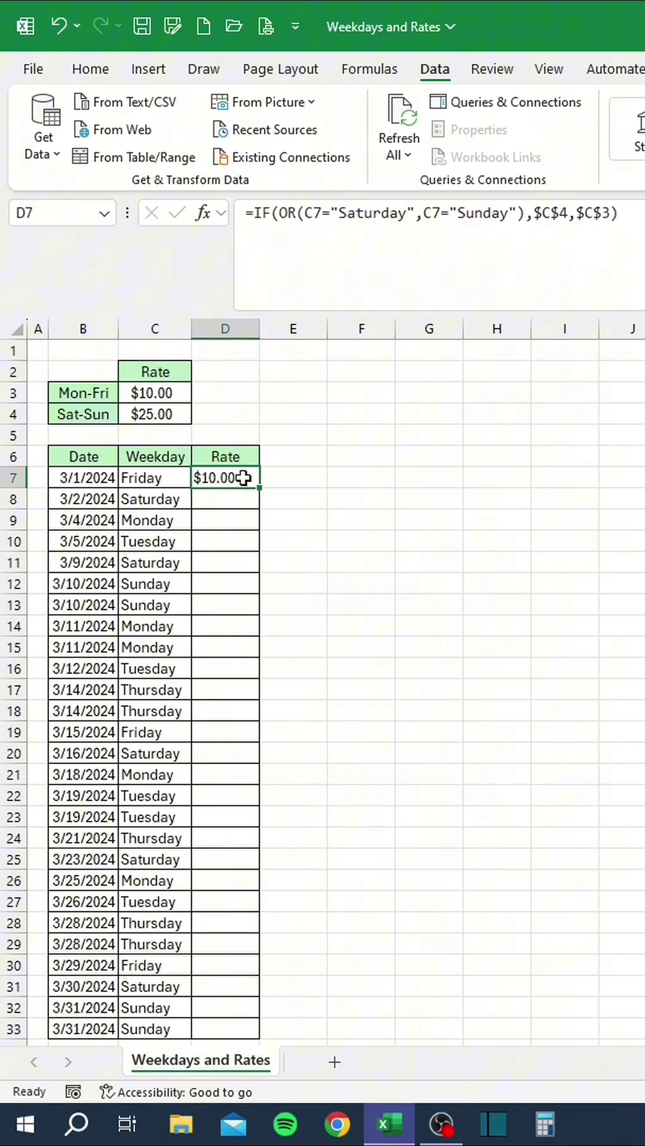
{"action": "double_click", "coordinate": [258, 489]}
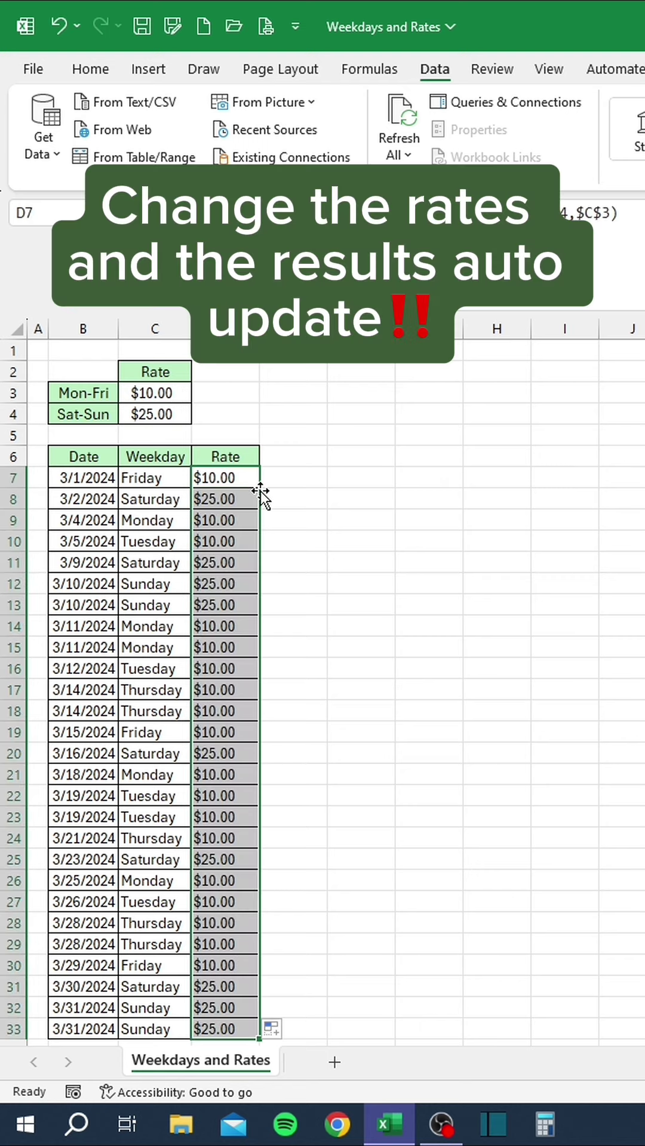
{"action": "left_click", "coordinate": [176, 395]}
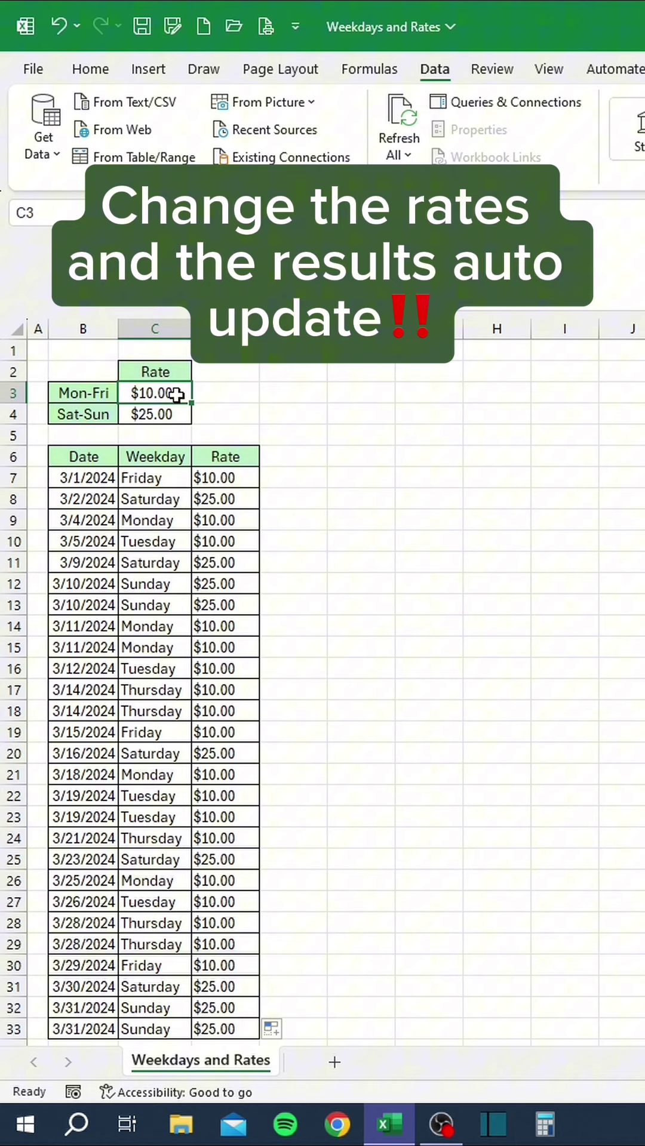
{"action": "type", "text": "15"}
{"action": "key", "text": "Return"}
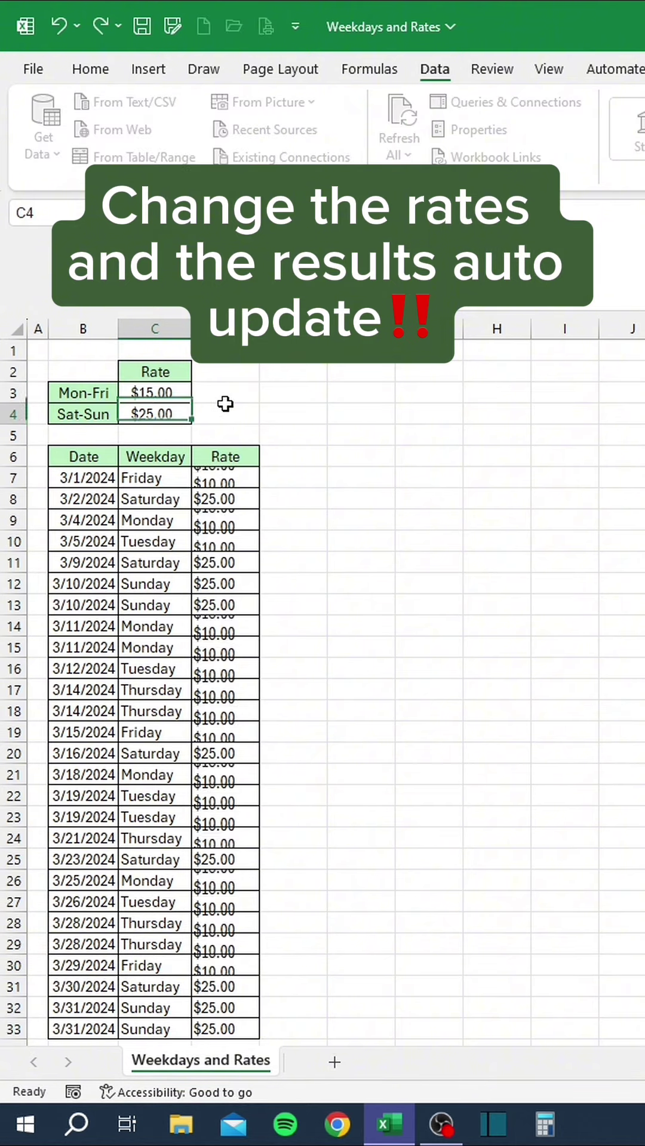
{"action": "type", "text": "30"}
{"action": "key", "text": "Return"}
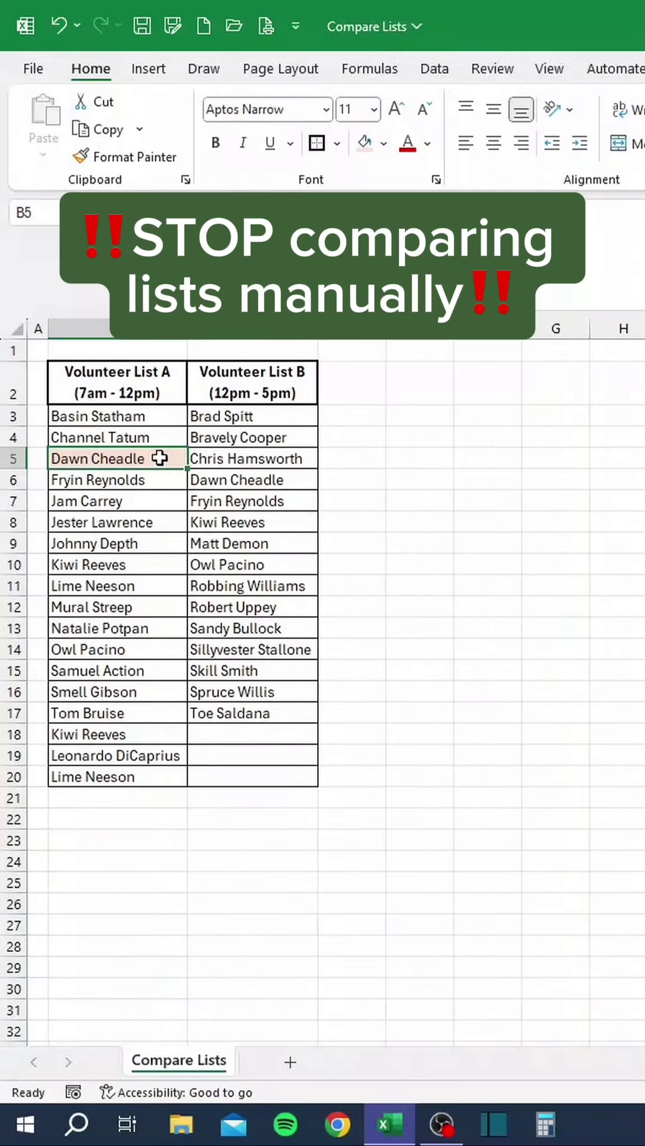
Shade several repeated names pink by hand, undo those fills, and select both lists B3:C20.
{"action": "left_click", "coordinate": [289, 476]}
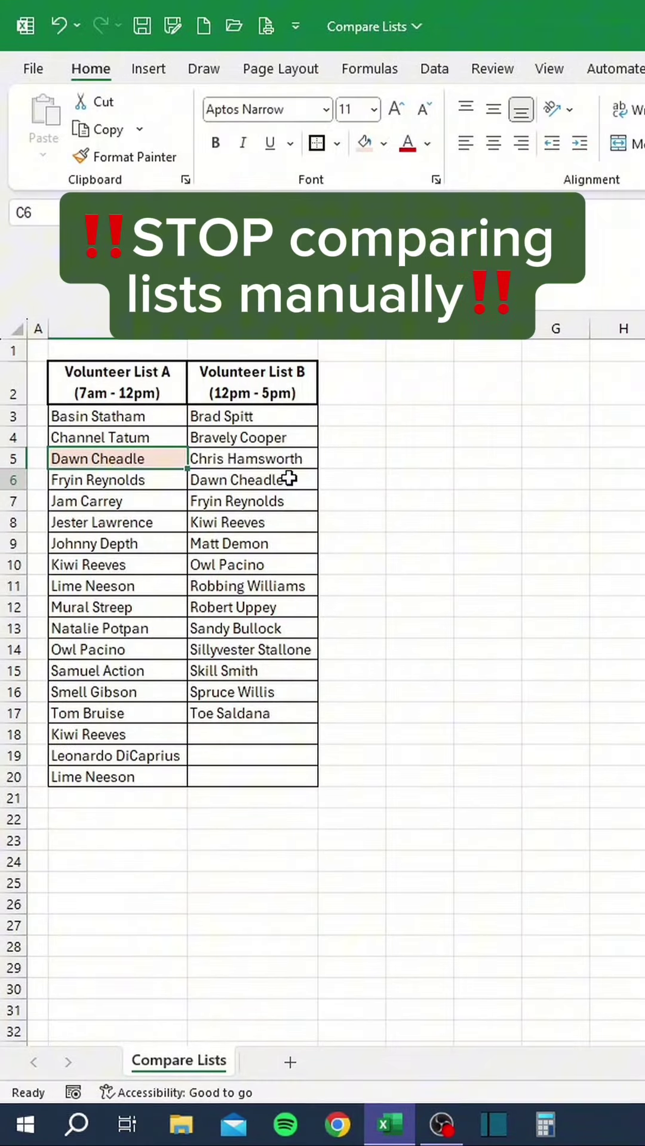
{"action": "left_click", "coordinate": [172, 479]}
{"action": "left_click", "coordinate": [255, 501]}
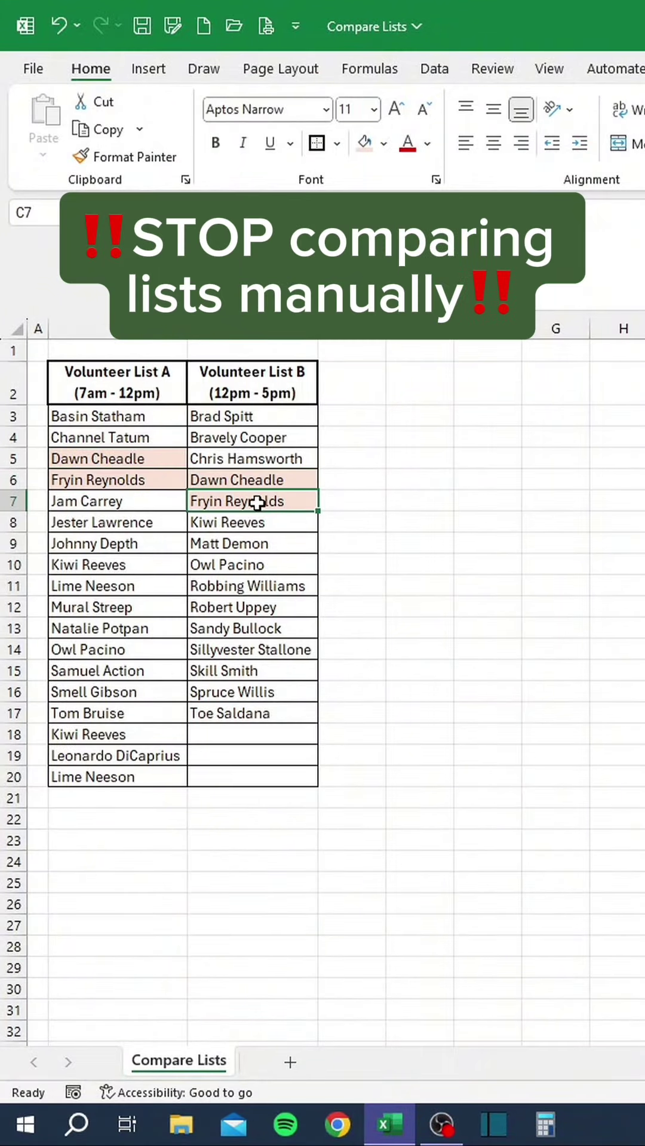
{"action": "left_click", "coordinate": [244, 518]}
{"action": "left_click", "coordinate": [171, 561]}
{"action": "key", "text": "ctrl+z"}
{"action": "key", "text": "ctrl+z"}
{"action": "key", "text": "ctrl+z"}
{"action": "key", "text": "ctrl+z"}
{"action": "key", "text": "ctrl+z"}
{"action": "key", "text": "ctrl+z"}
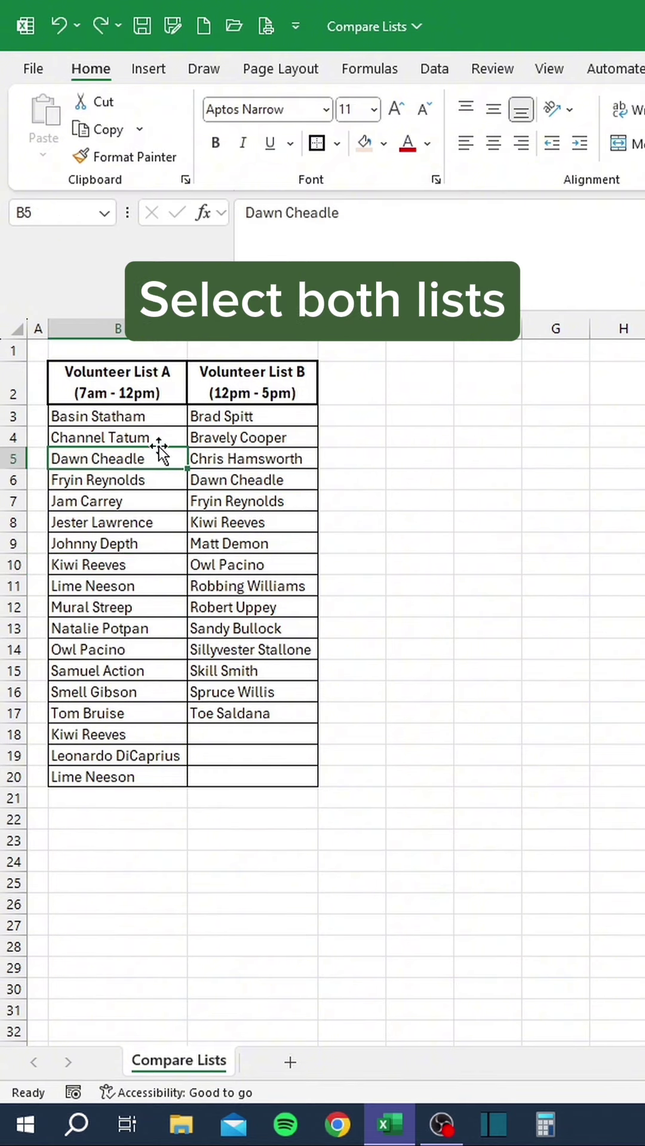
{"action": "left_click_drag", "start_coordinate": [160, 421], "coordinate": [246, 772]}
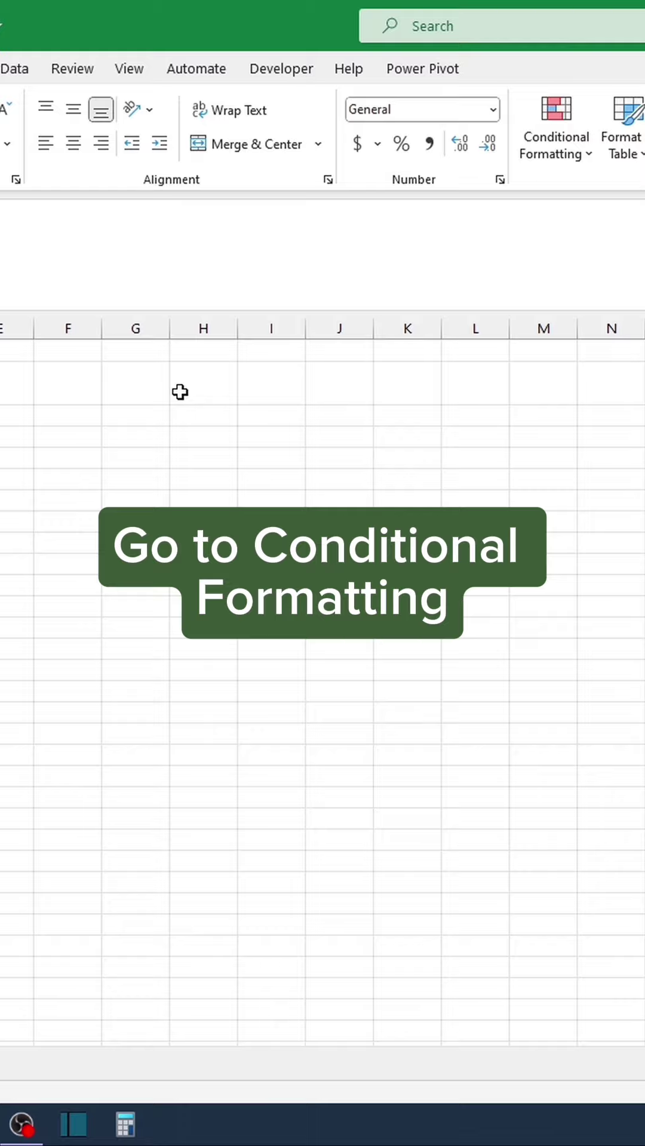
Add a Duplicate Values rule set to Unique with Green Fill with Dark Green Text on B3:C20.
{"action": "left_click", "coordinate": [397, 154]}
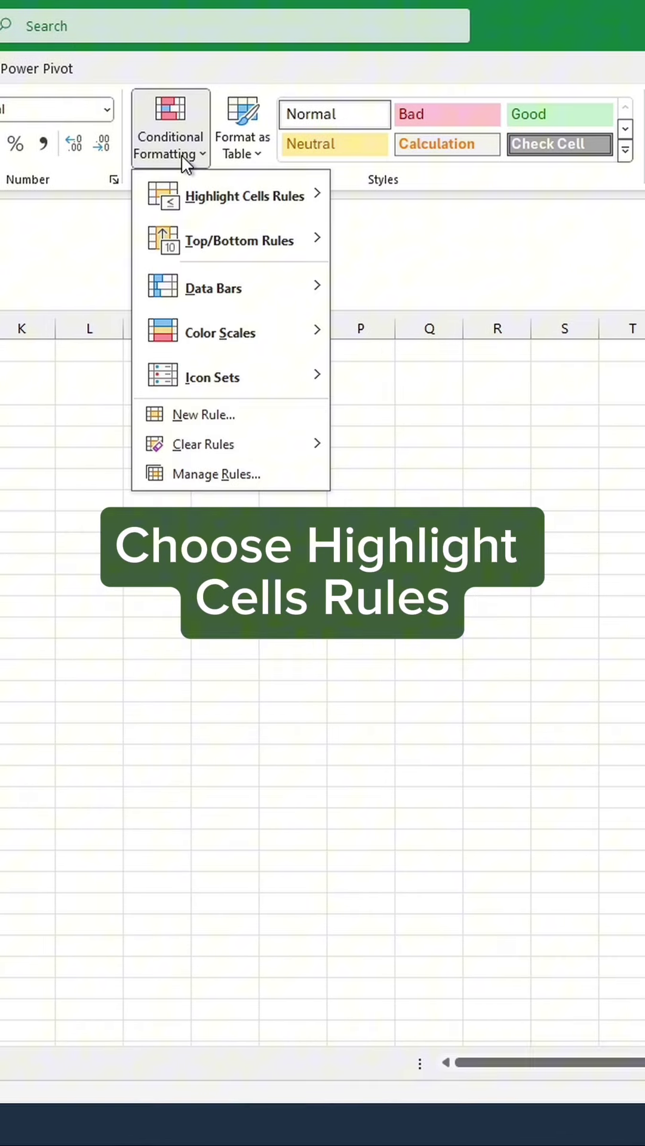
{"action": "mouse_move", "coordinate": [206, 210]}
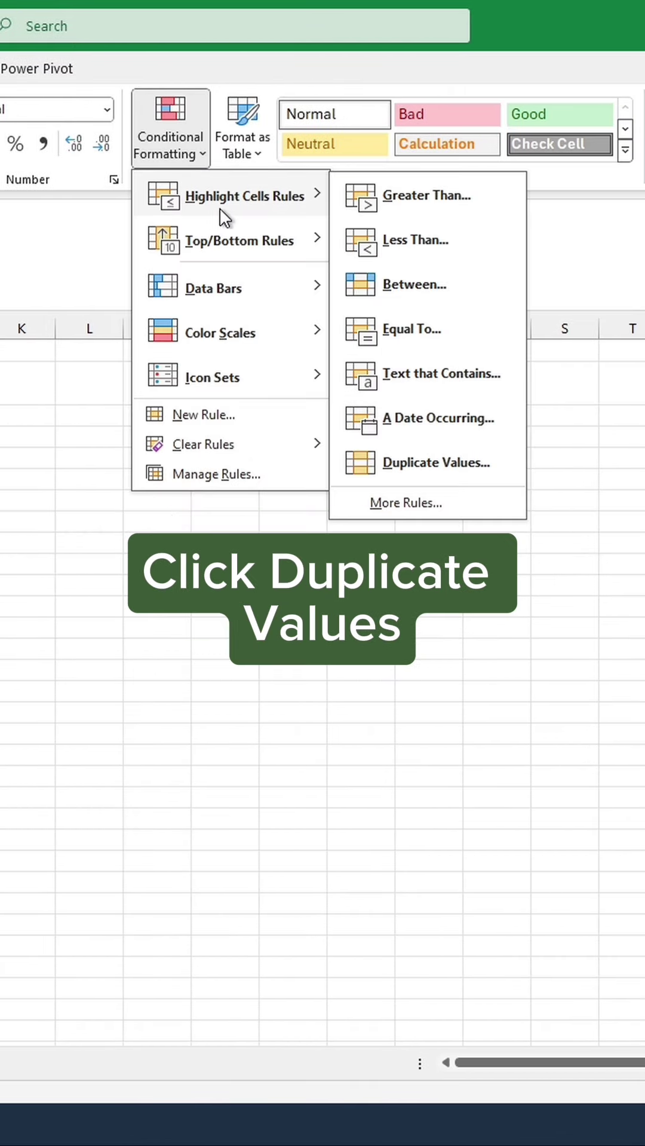
{"action": "left_click", "coordinate": [374, 471]}
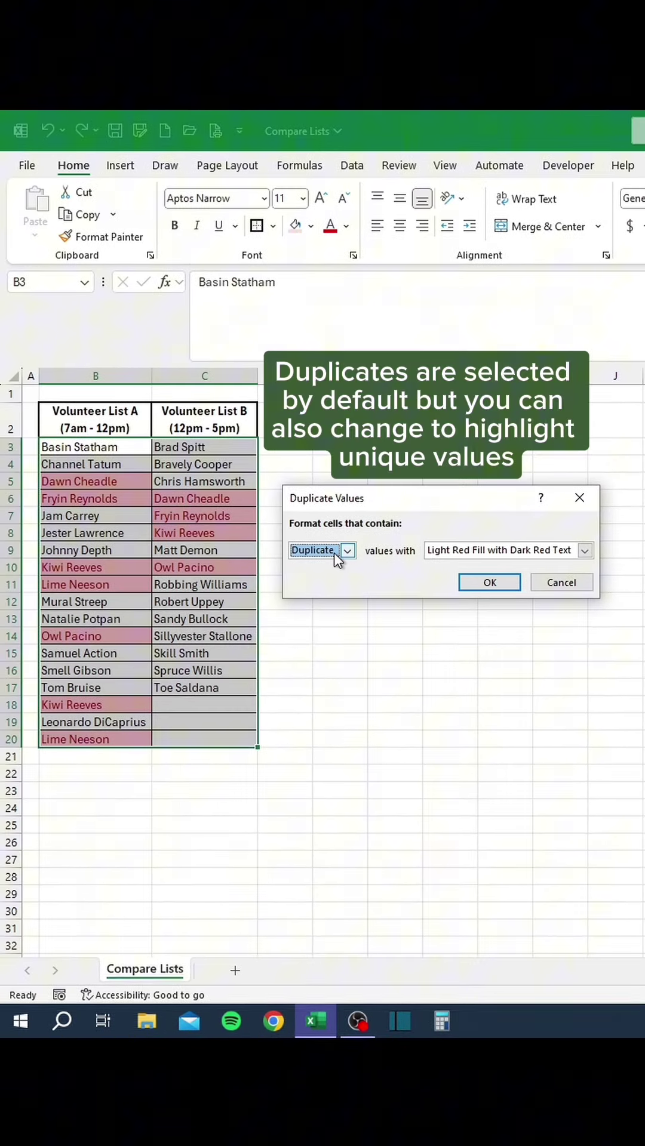
{"action": "left_click", "coordinate": [338, 560]}
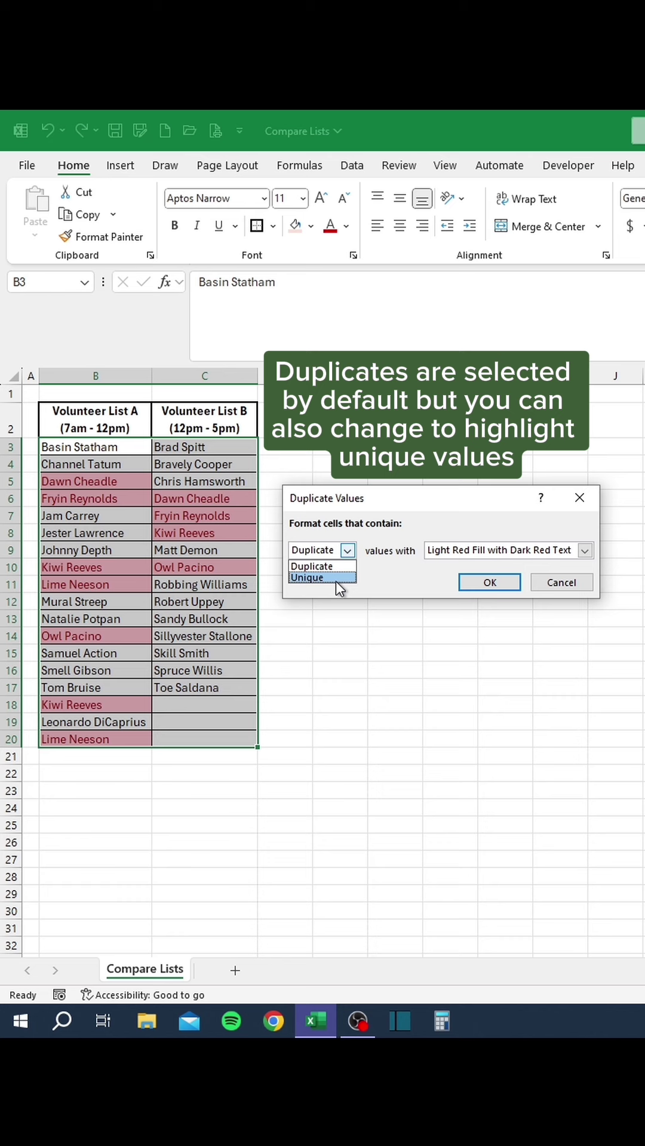
{"action": "left_click", "coordinate": [336, 579]}
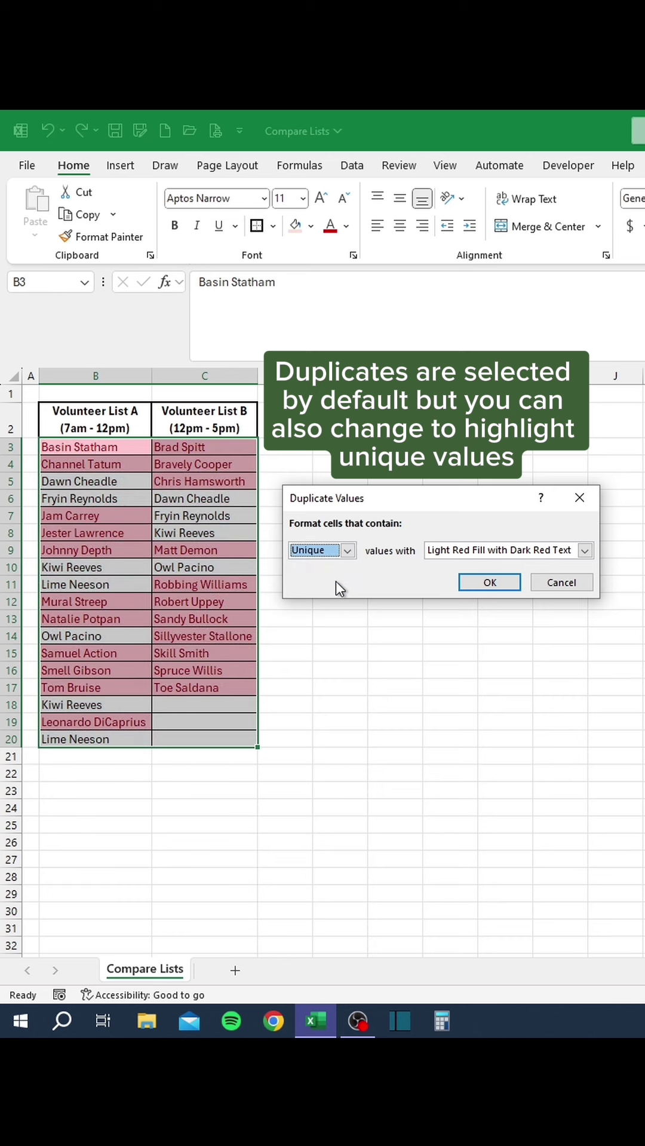
{"action": "left_click", "coordinate": [454, 555]}
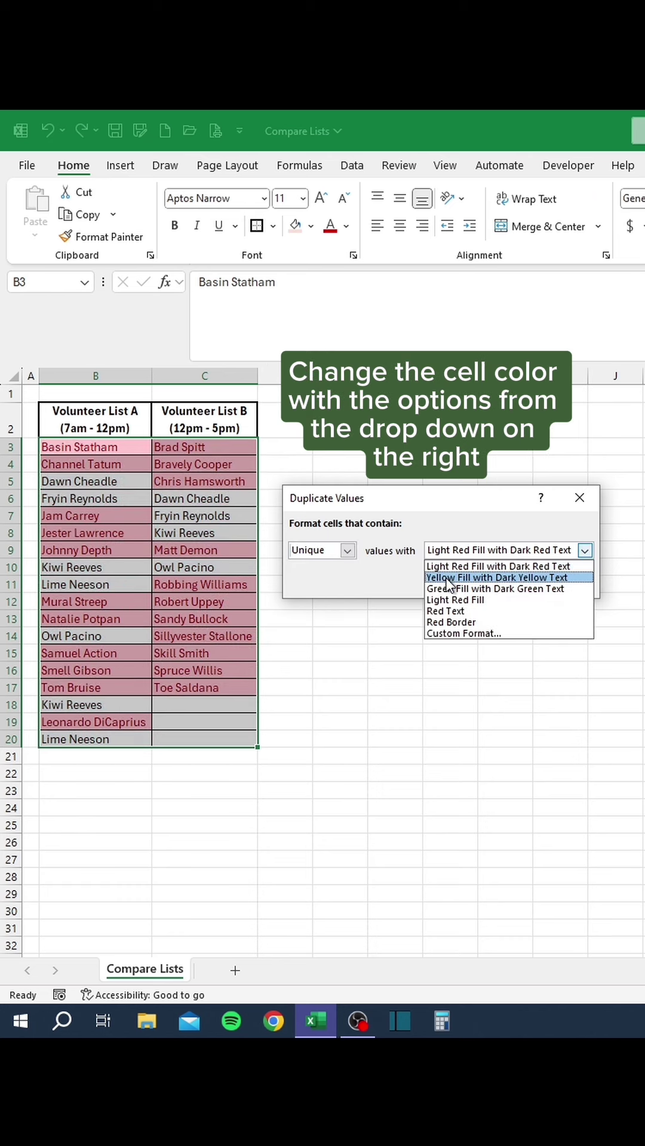
{"action": "left_click", "coordinate": [451, 590]}
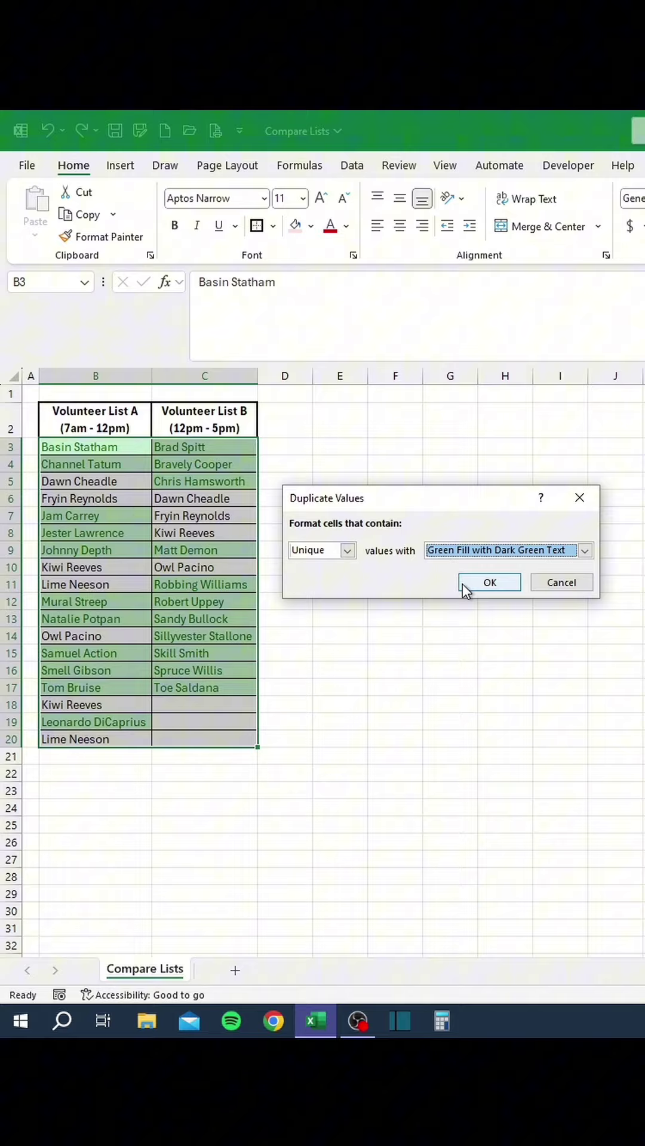
{"action": "left_click", "coordinate": [469, 583]}
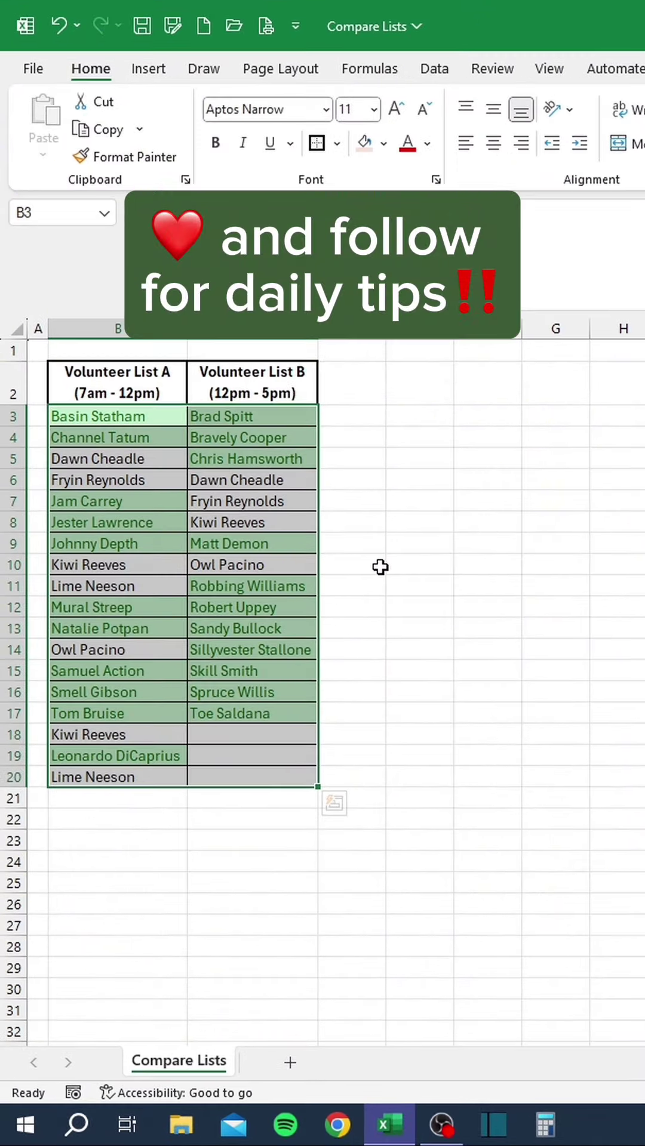
{"action": "left_click", "coordinate": [380, 567]}
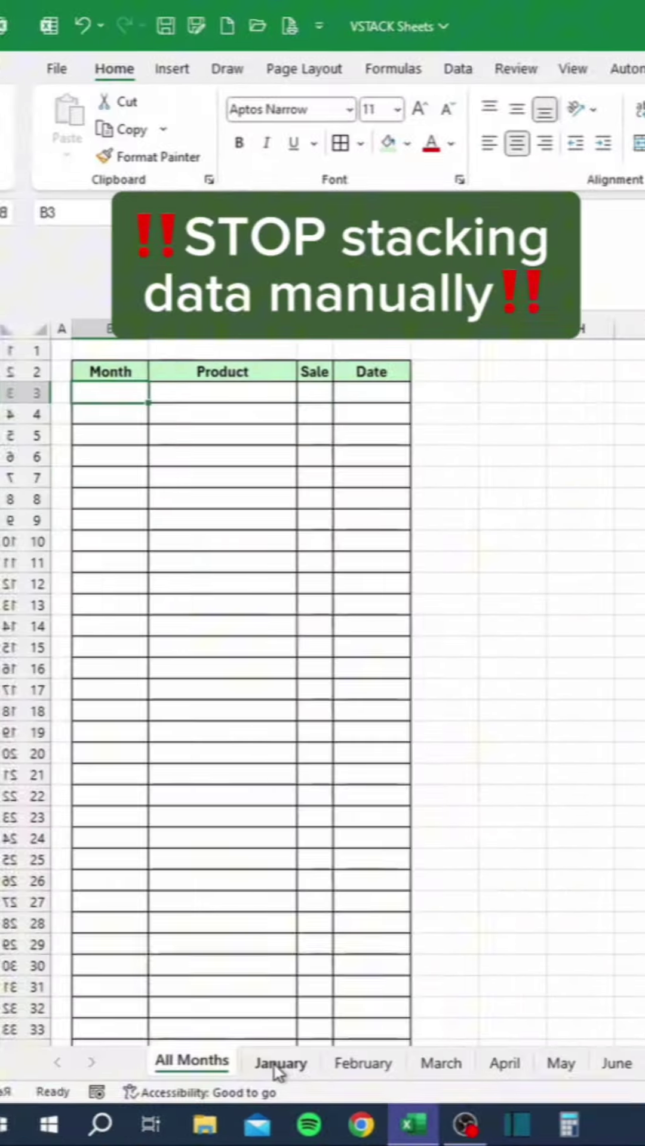
Copy the January sales rows and paste them into the All Months sheet.
{"action": "left_click", "coordinate": [250, 1064]}
{"action": "key", "text": "ctrl+c"}
{"action": "left_click", "coordinate": [179, 1064]}
{"action": "key", "text": "ctrl+v"}
{"action": "scroll", "coordinate": [133, 684], "scroll_direction": "down", "scroll_amount": 7}
{"action": "left_click", "coordinate": [99, 606]}
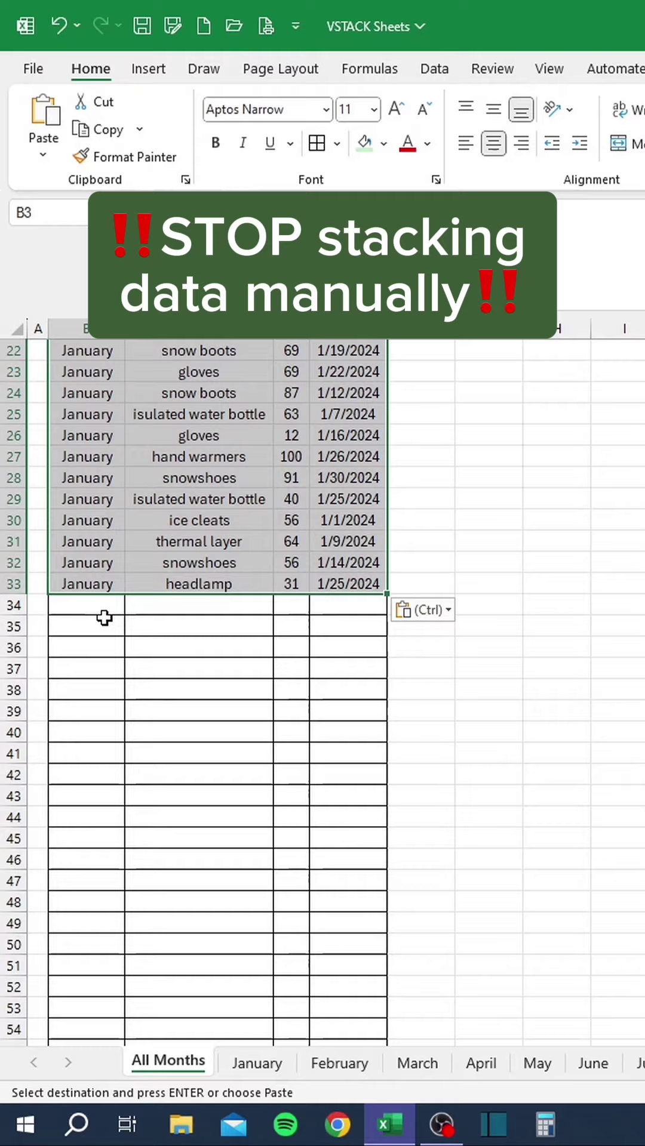
Copy the February sales rows and paste them below January's in All Months.
{"action": "left_click", "coordinate": [339, 1064]}
{"action": "key", "text": "ctrl+c"}
{"action": "left_click", "coordinate": [173, 1061]}
{"action": "key", "text": "ctrl+v"}
{"action": "scroll", "coordinate": [138, 736], "scroll_direction": "down", "scroll_amount": 9}
{"action": "left_click", "coordinate": [90, 689]}
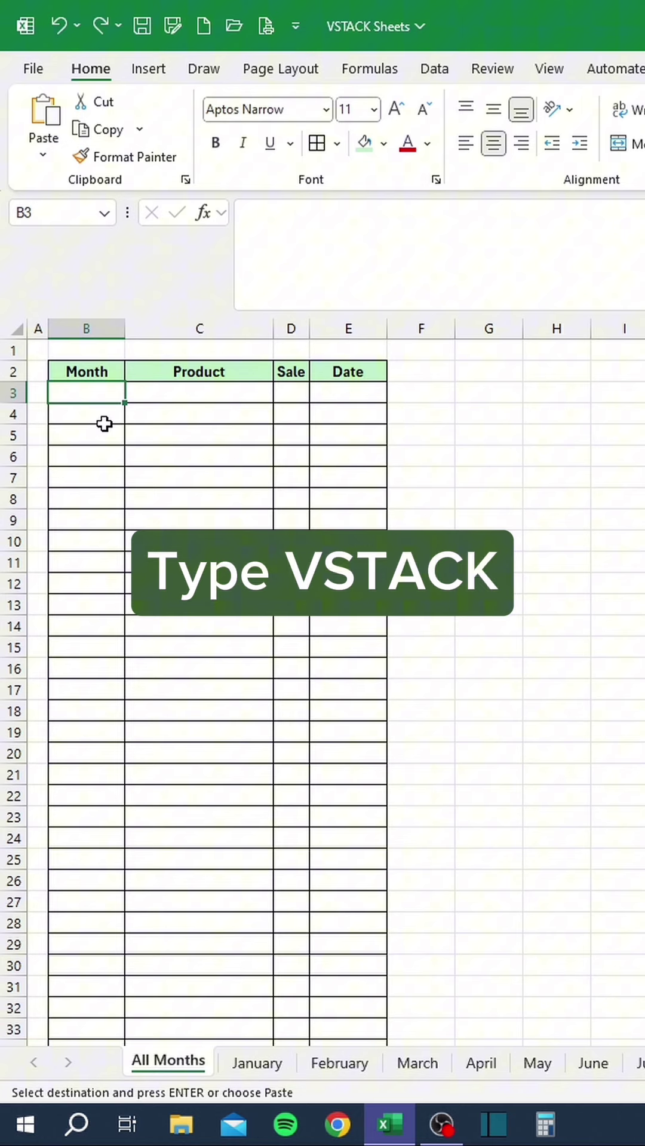
Enter =VSTACK(January:December!B3:E33) in B3 and jump to the last stacked row to check it.
{"action": "type", "text": "=V"}
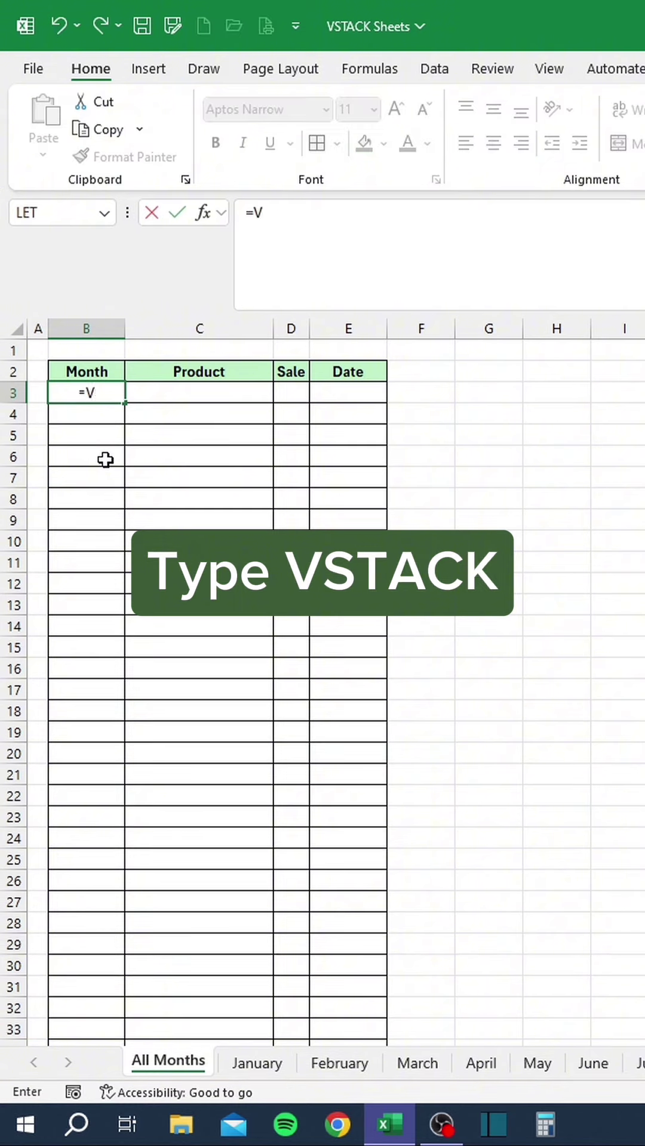
{"action": "type", "text": "STACK("}
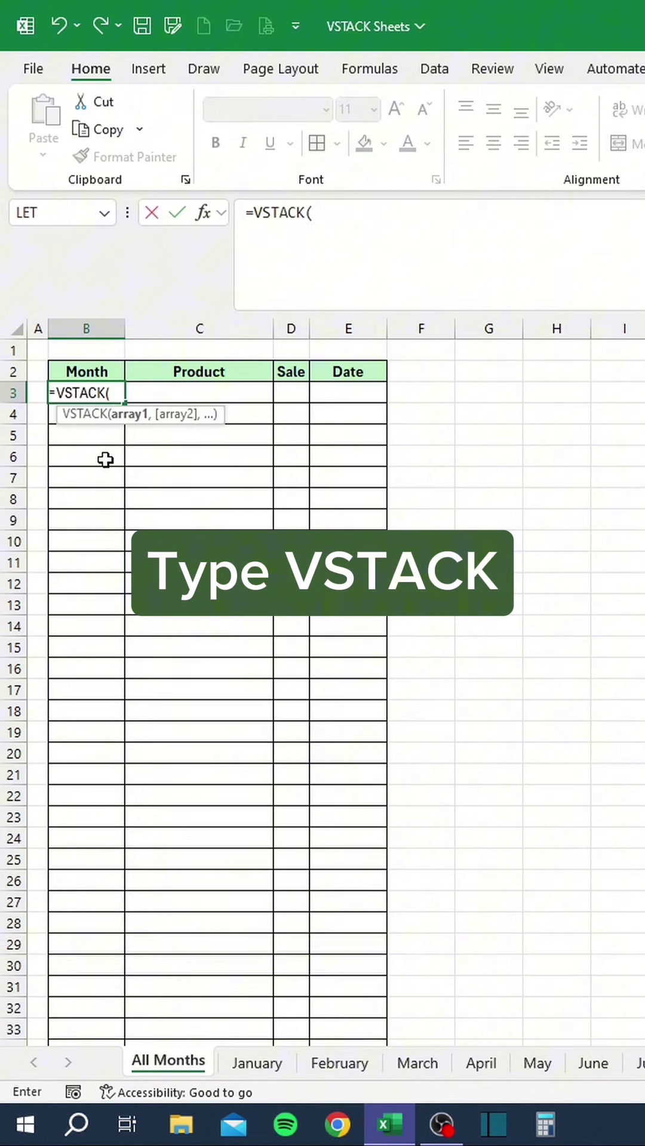
{"action": "left_click", "coordinate": [256, 1063]}
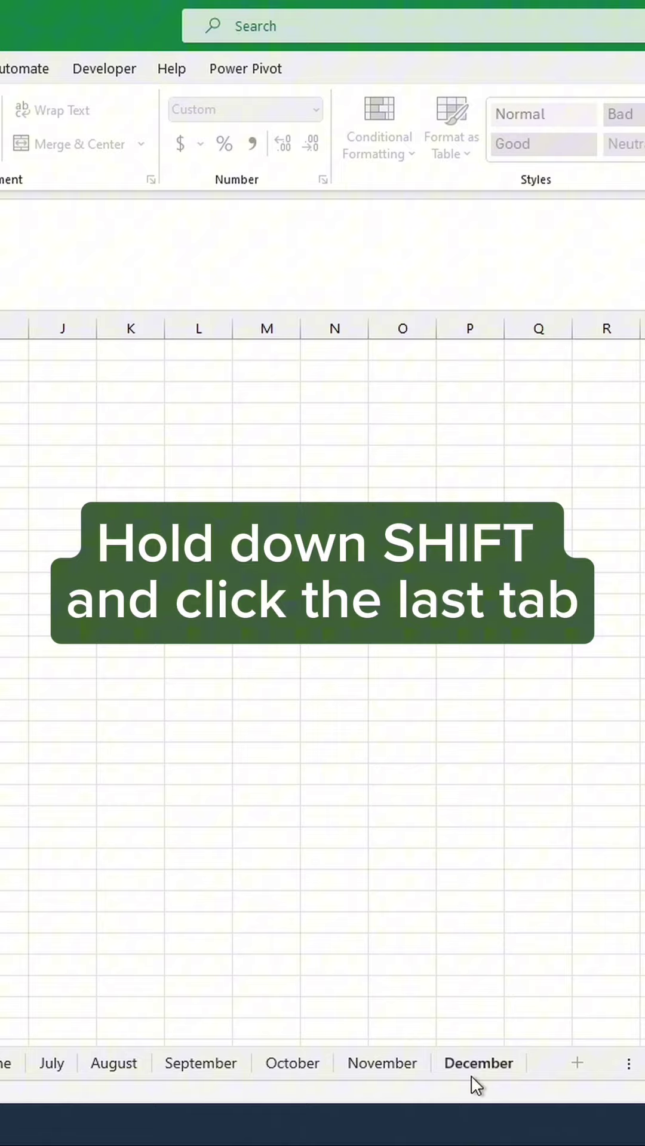
{"action": "left_click", "coordinate": [471, 1076], "text": "shift"}
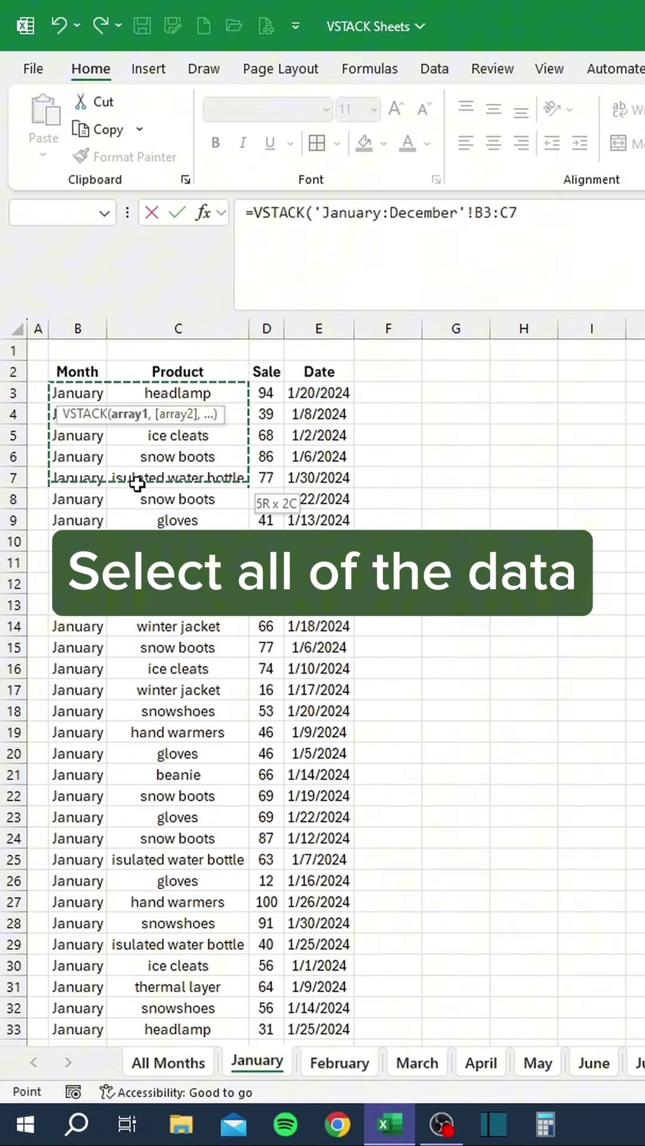
{"action": "left_click_drag", "start_coordinate": [137, 484], "coordinate": [317, 1030]}
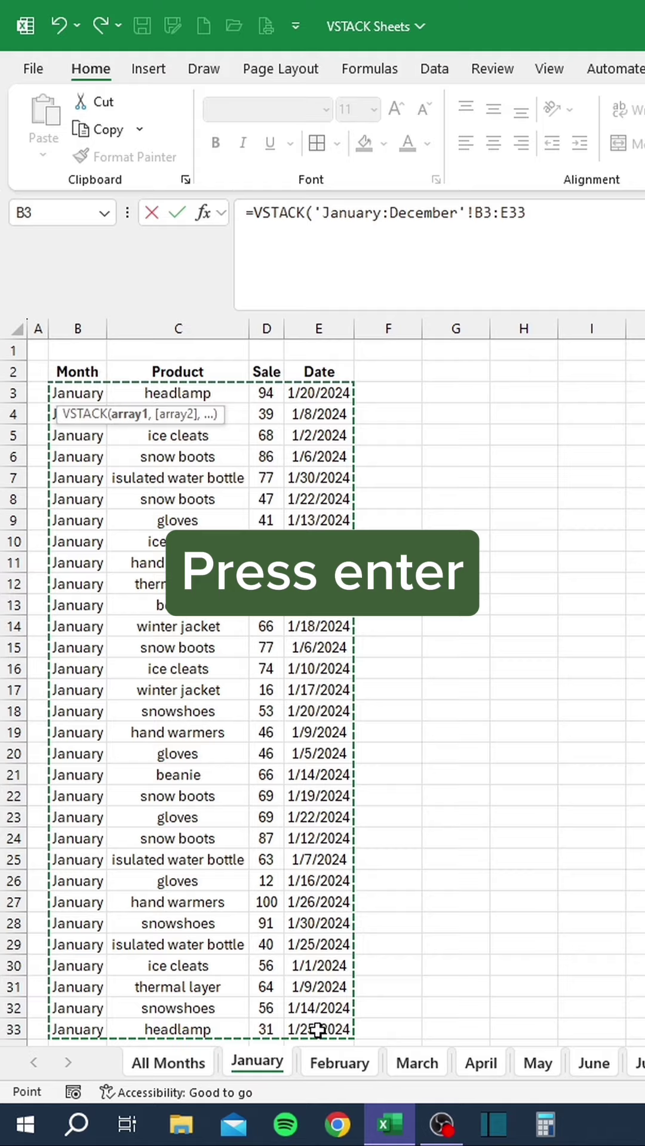
{"action": "type", "text": ")"}
{"action": "key", "text": "Return"}
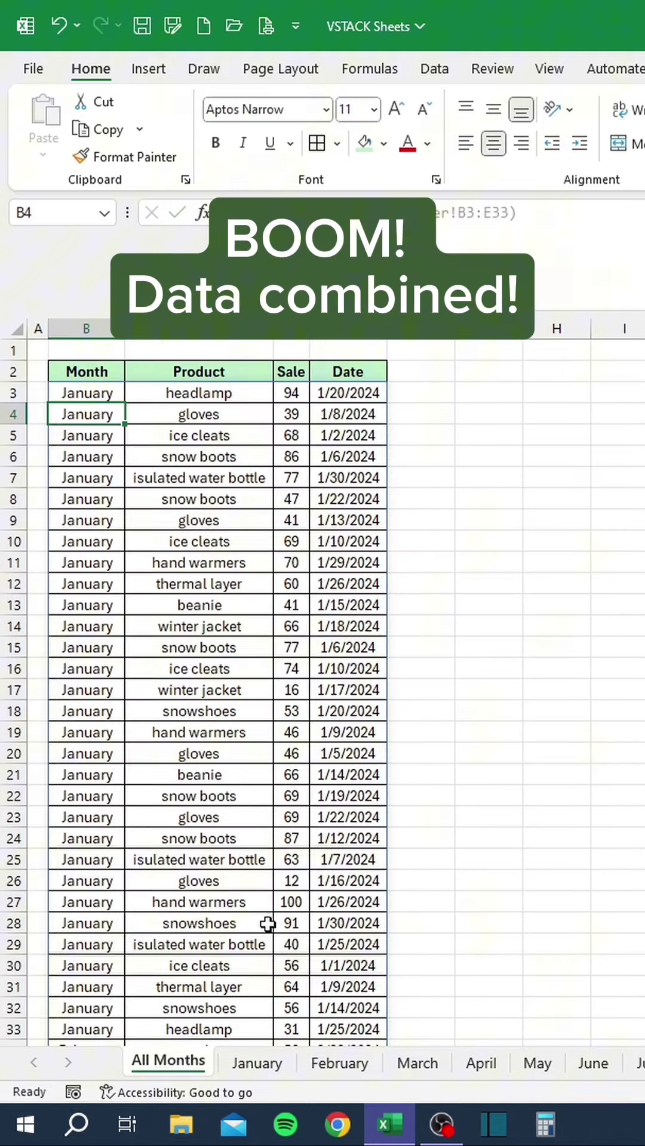
{"action": "scroll", "coordinate": [262, 955], "scroll_direction": "down", "scroll_amount": 10}
{"action": "scroll", "coordinate": [252, 898], "scroll_direction": "down", "scroll_amount": 14}
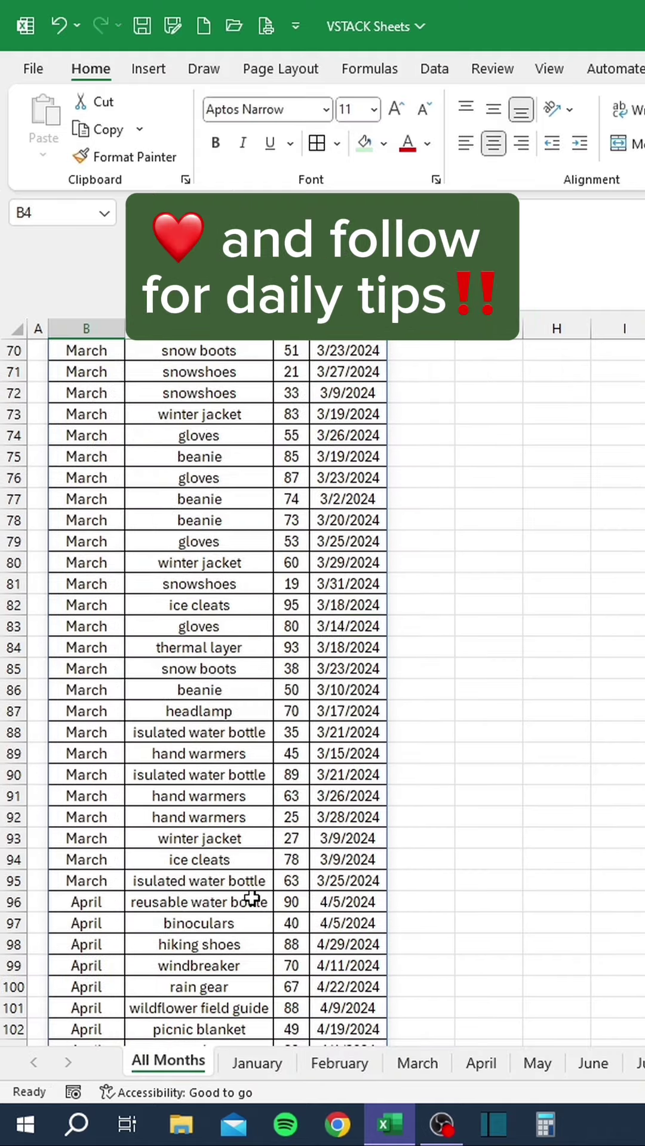
{"action": "key", "text": "ctrl+Down"}
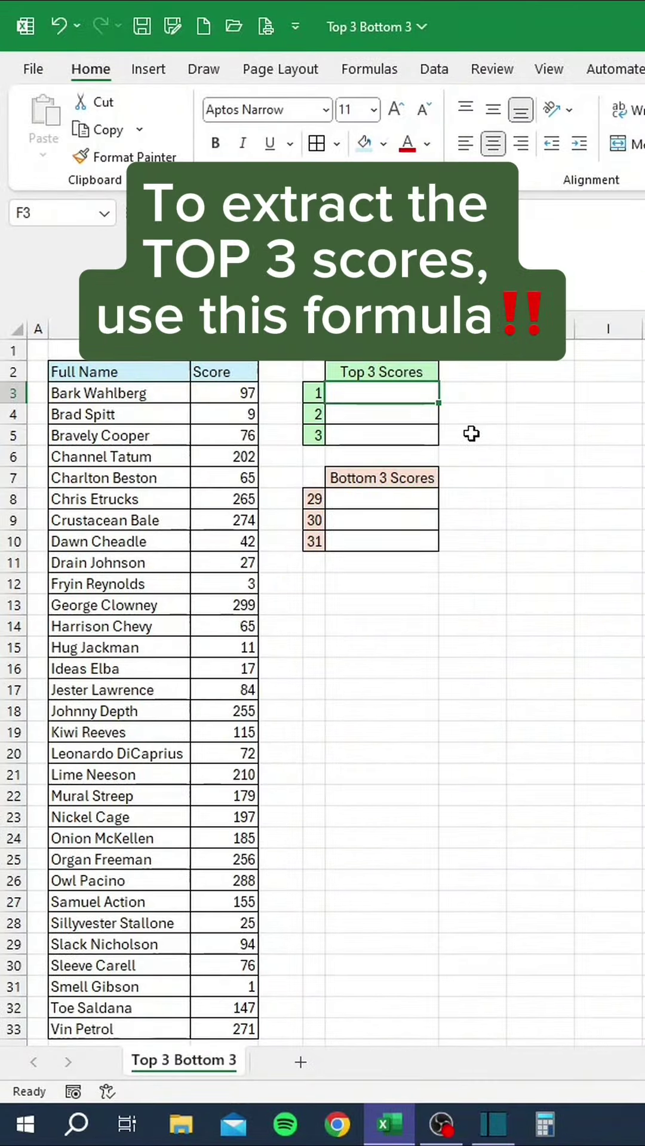
Enter a LARGE formula on the Score column C3:C33 in F3 for the top three scores.
{"action": "type", "text": "="}
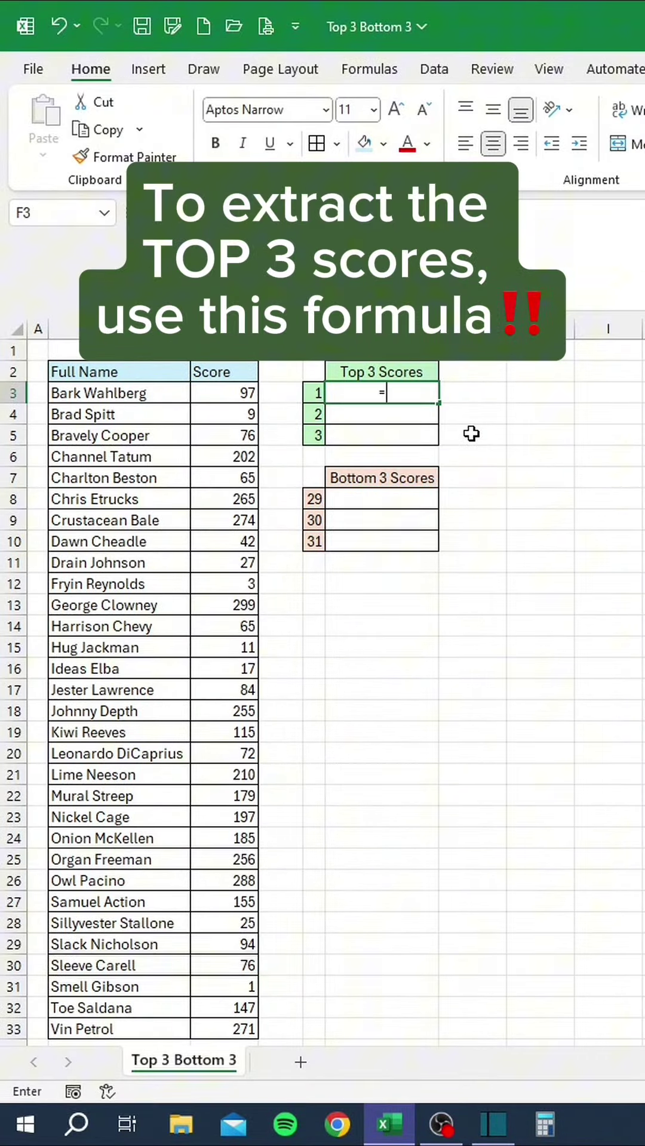
{"action": "type", "text": "LARGE("}
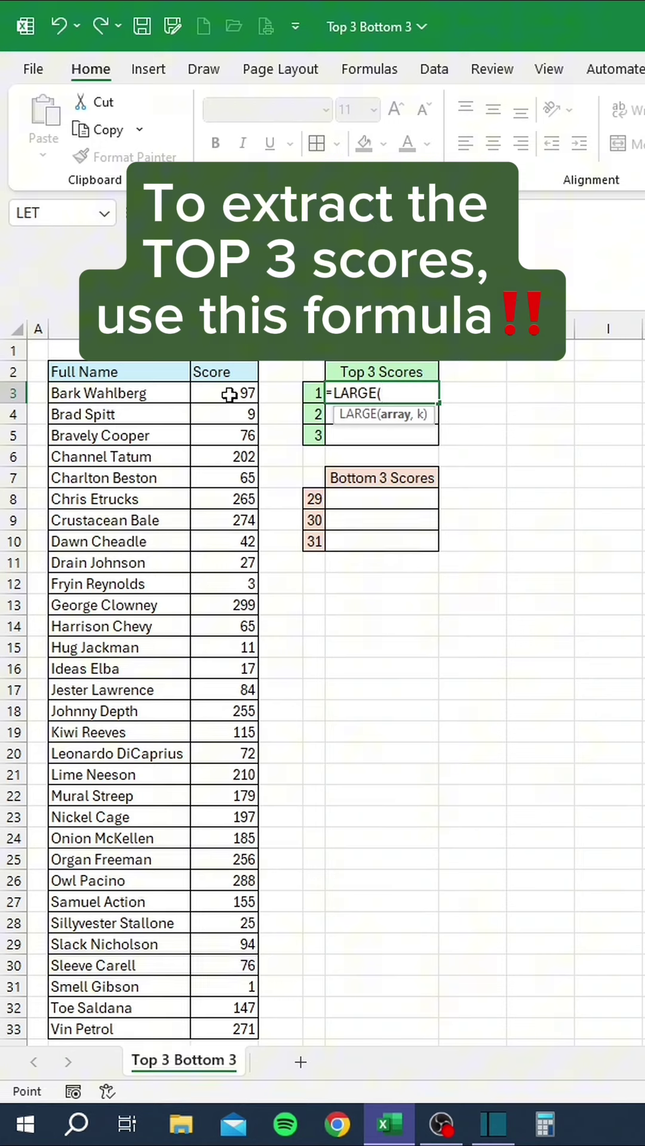
{"action": "left_click_drag", "start_coordinate": [225, 388], "coordinate": [219, 1040]}
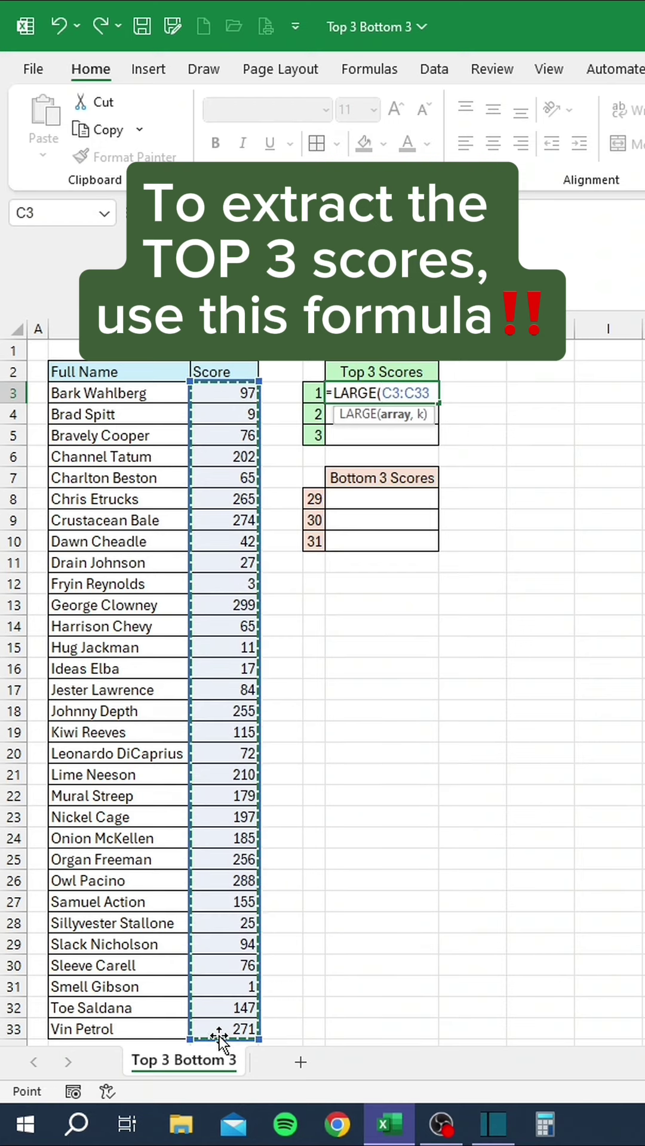
{"action": "type", "text": ",{1,2,3"}
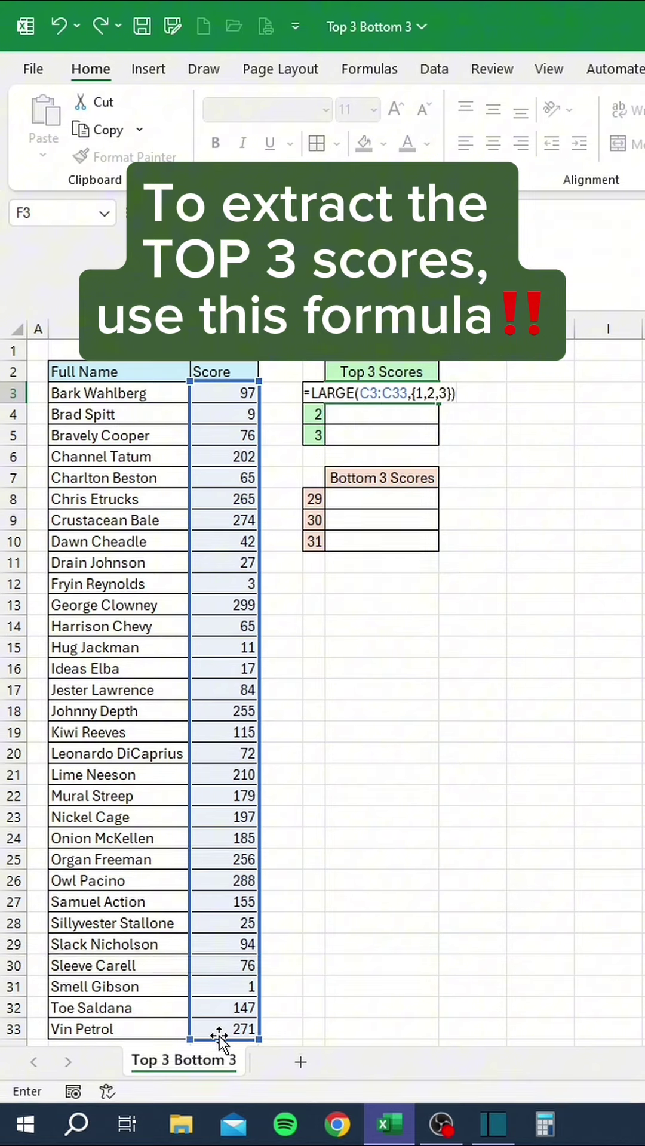
{"action": "key", "text": "Return"}
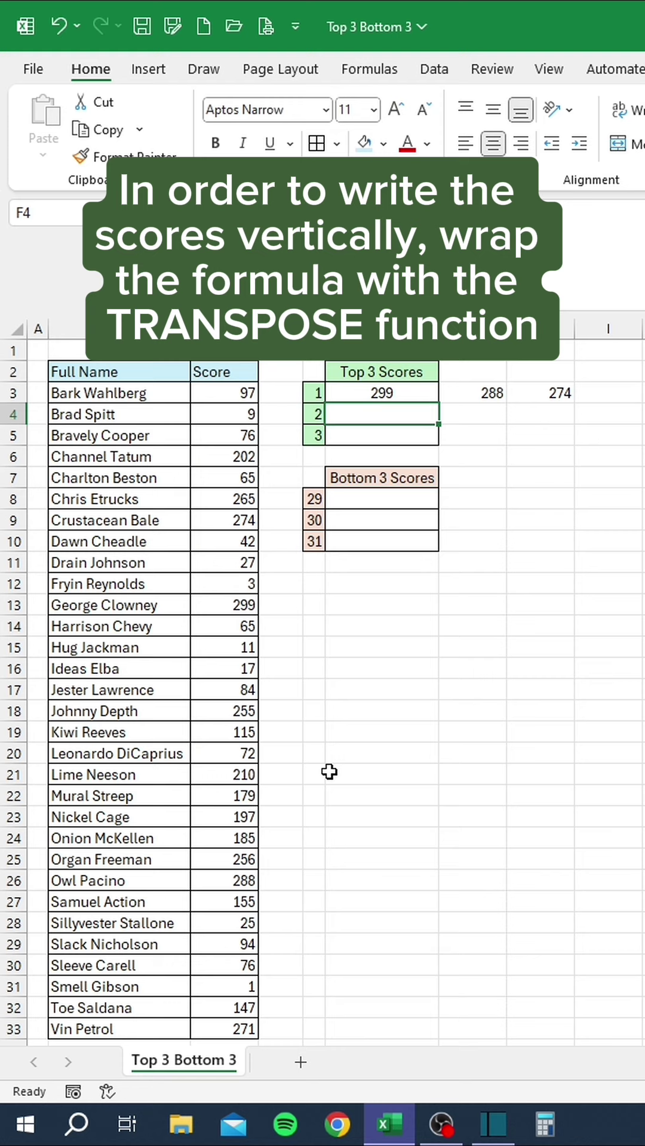
Wrap the formula in TRANSPOSE so 299, 288 and 274 run down F3:F5, then copy F3:F5.
{"action": "double_click", "coordinate": [431, 393]}
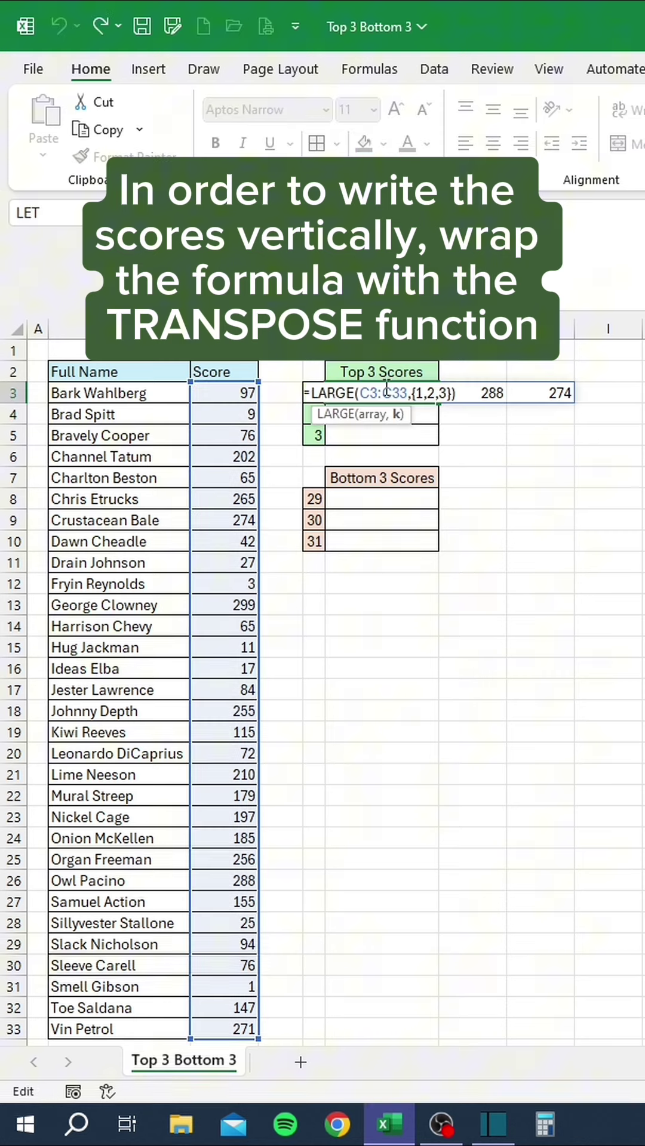
{"action": "left_click", "coordinate": [316, 388]}
{"action": "left_click", "coordinate": [313, 388]}
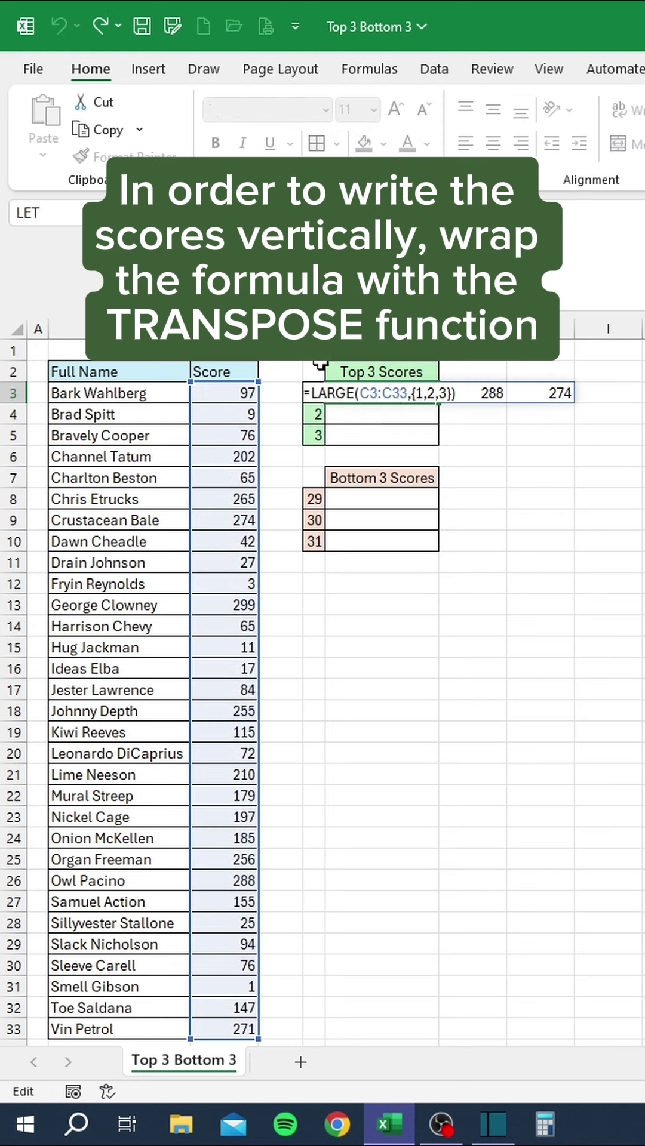
{"action": "type", "text": "TRANSPOSE"}
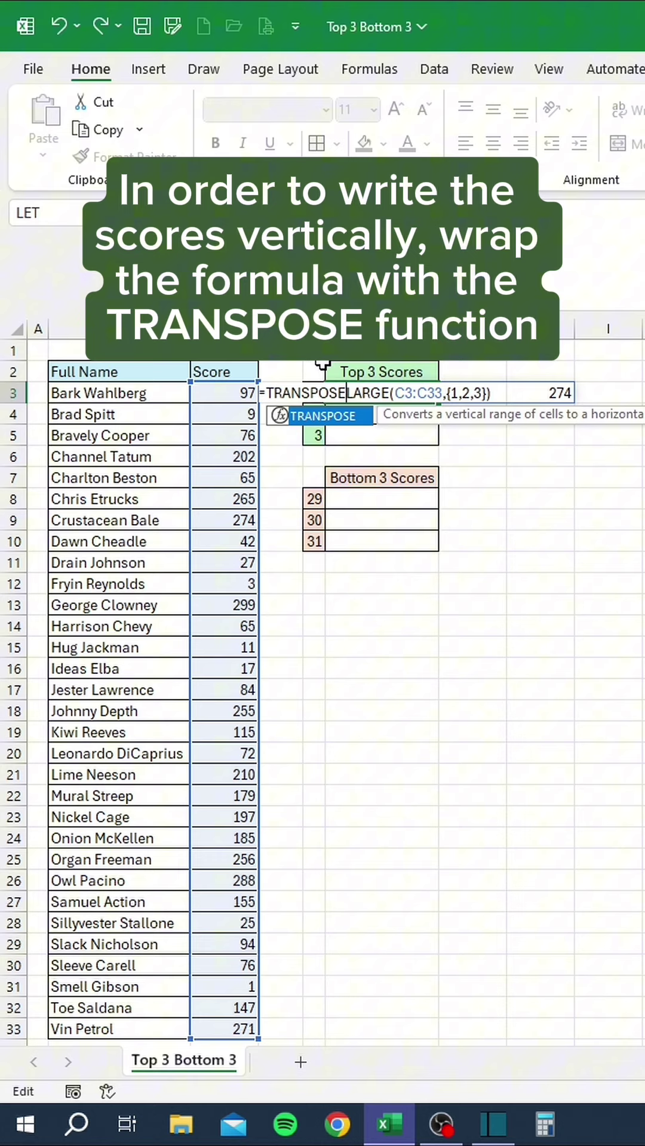
{"action": "type", "text": "("}
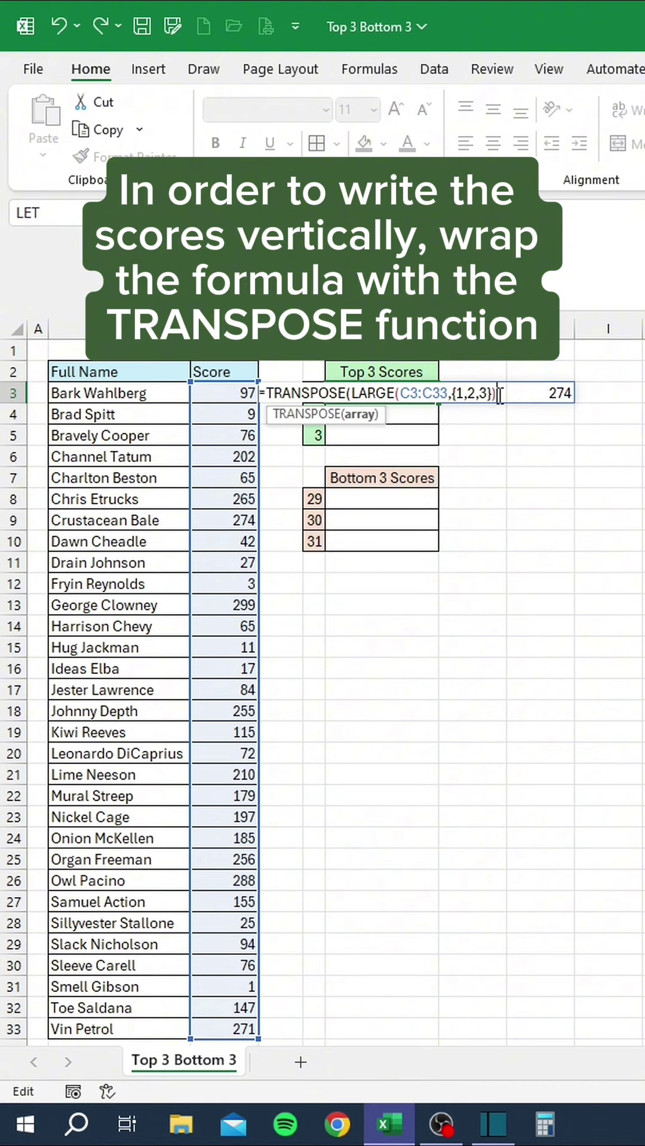
{"action": "type", "text": ")"}
{"action": "key", "text": "Return"}
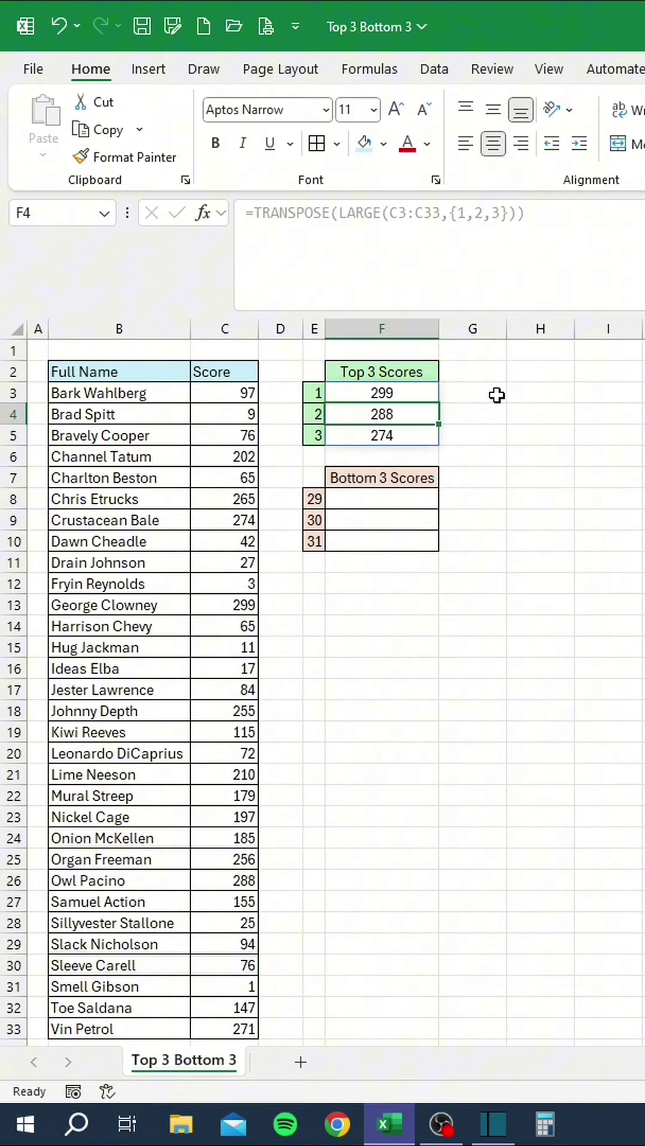
{"action": "left_click_drag", "start_coordinate": [419, 390], "coordinate": [417, 435]}
{"action": "key", "text": "ctrl+c"}
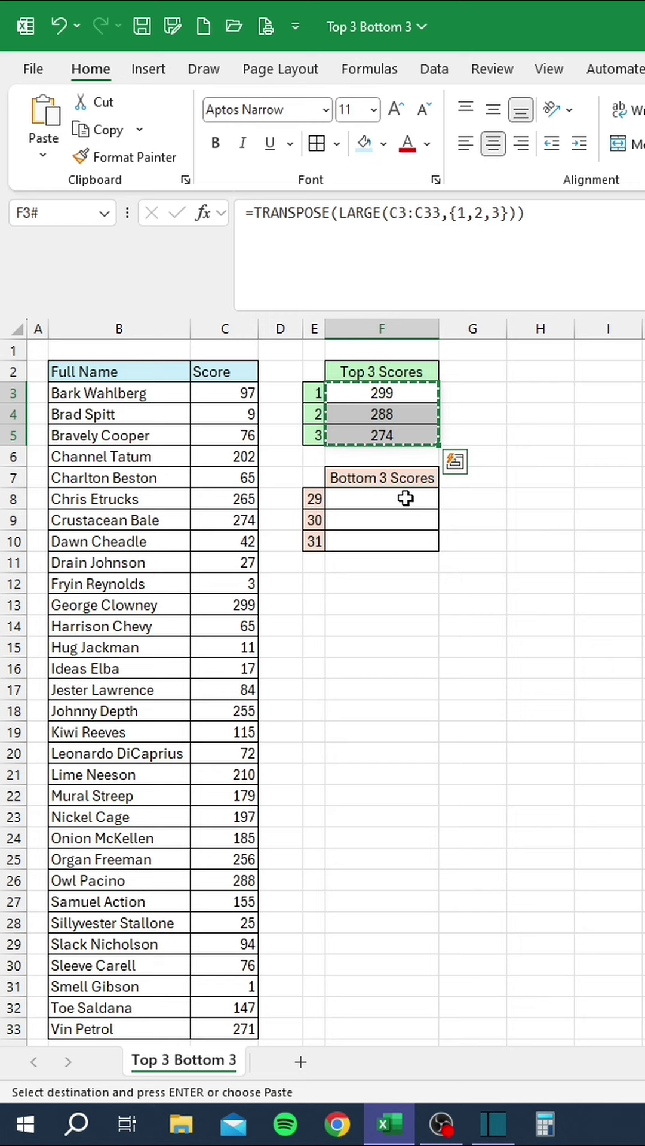
Paste the formula into F8, changing LARGE to SMALL and {1,2,3} to {3,2,1}.
{"action": "left_click", "coordinate": [405, 498]}
{"action": "key", "text": "ctrl+v"}
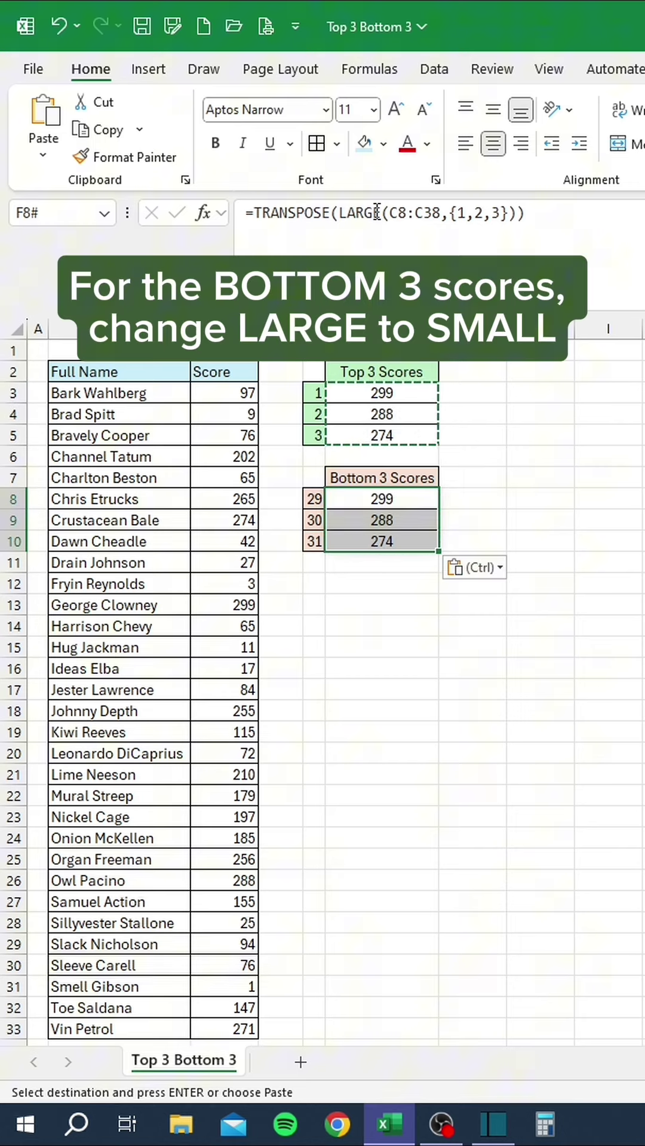
{"action": "left_click_drag", "start_coordinate": [381, 213], "coordinate": [340, 218]}
{"action": "type", "text": "SMALL"}
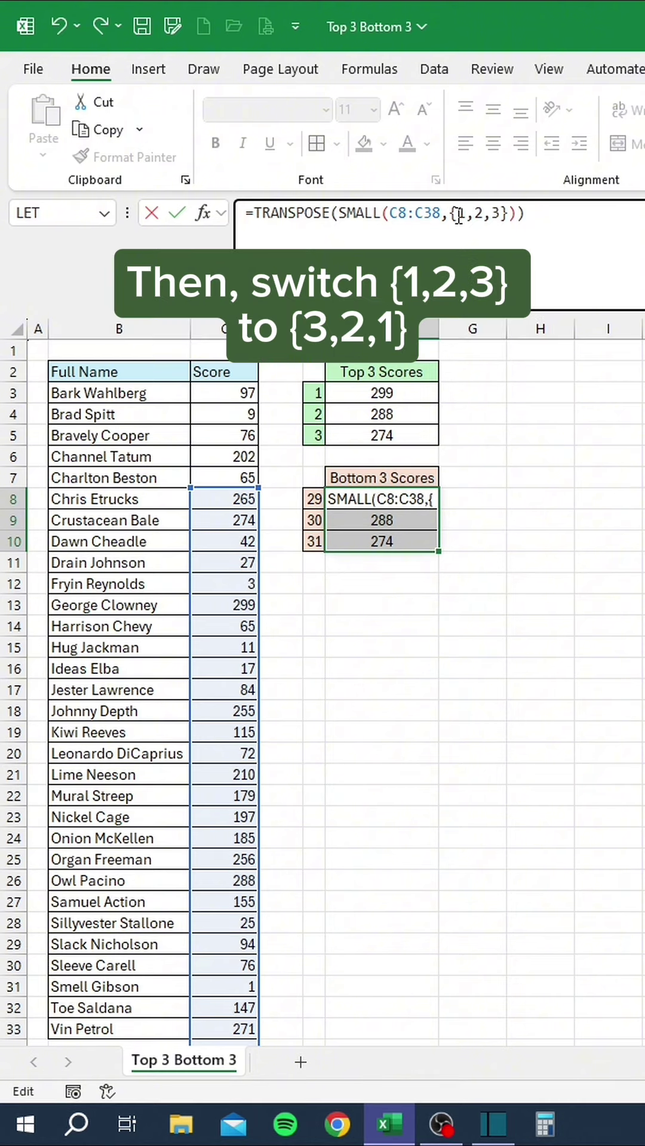
{"action": "left_click_drag", "start_coordinate": [457, 216], "coordinate": [504, 222]}
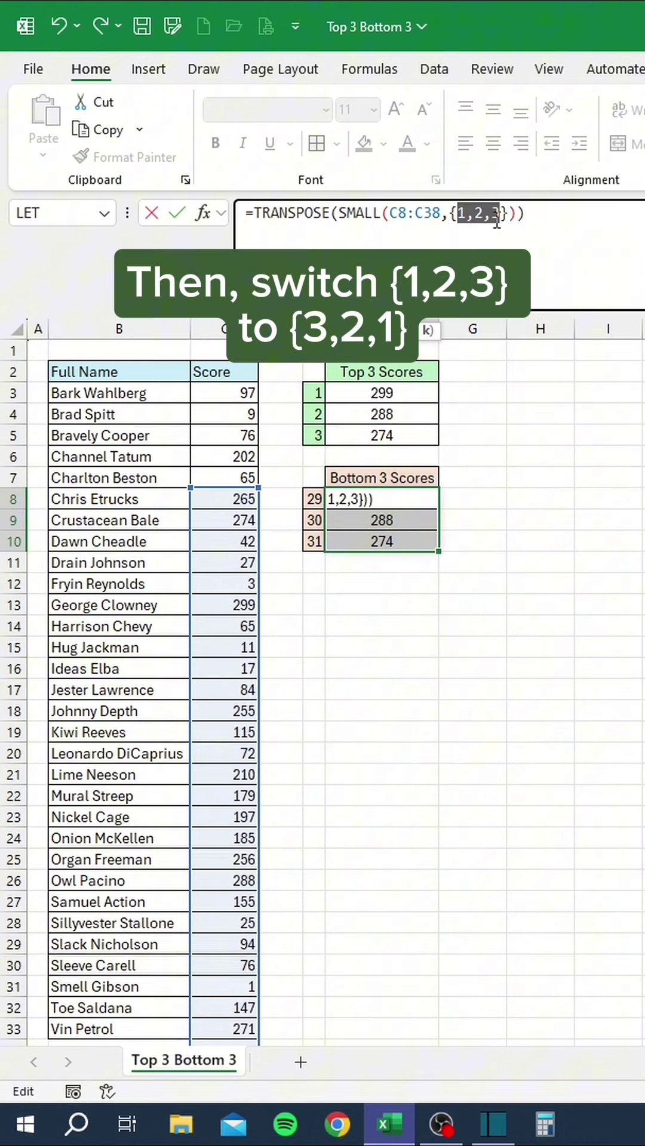
{"action": "type", "text": "3,2,1"}
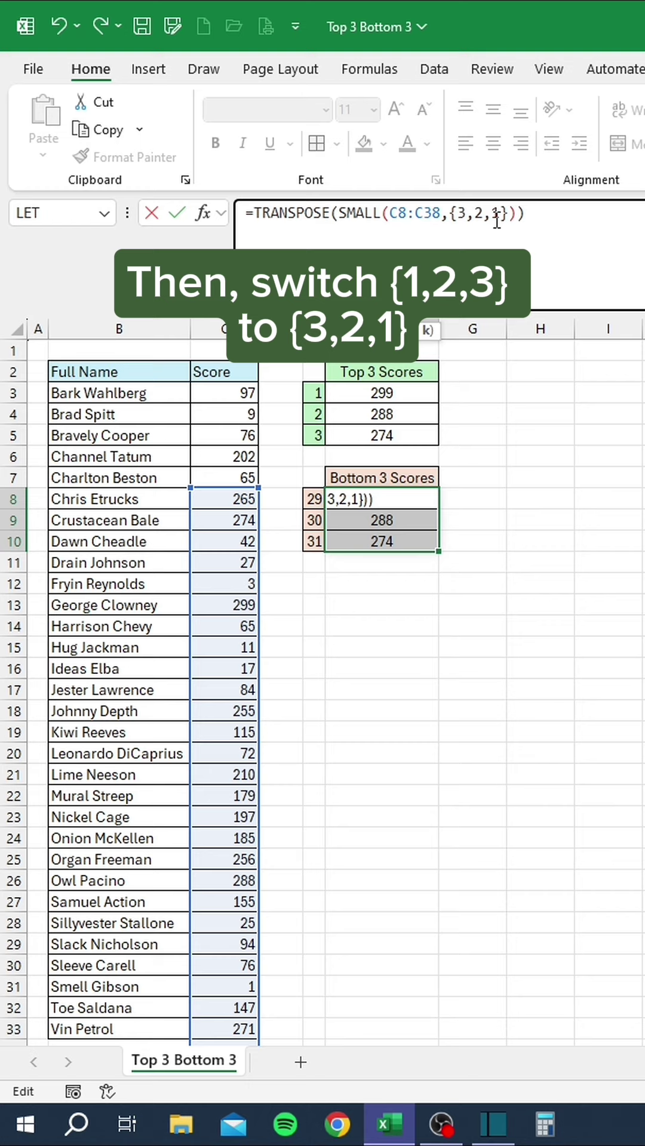
{"action": "key", "text": "Return"}
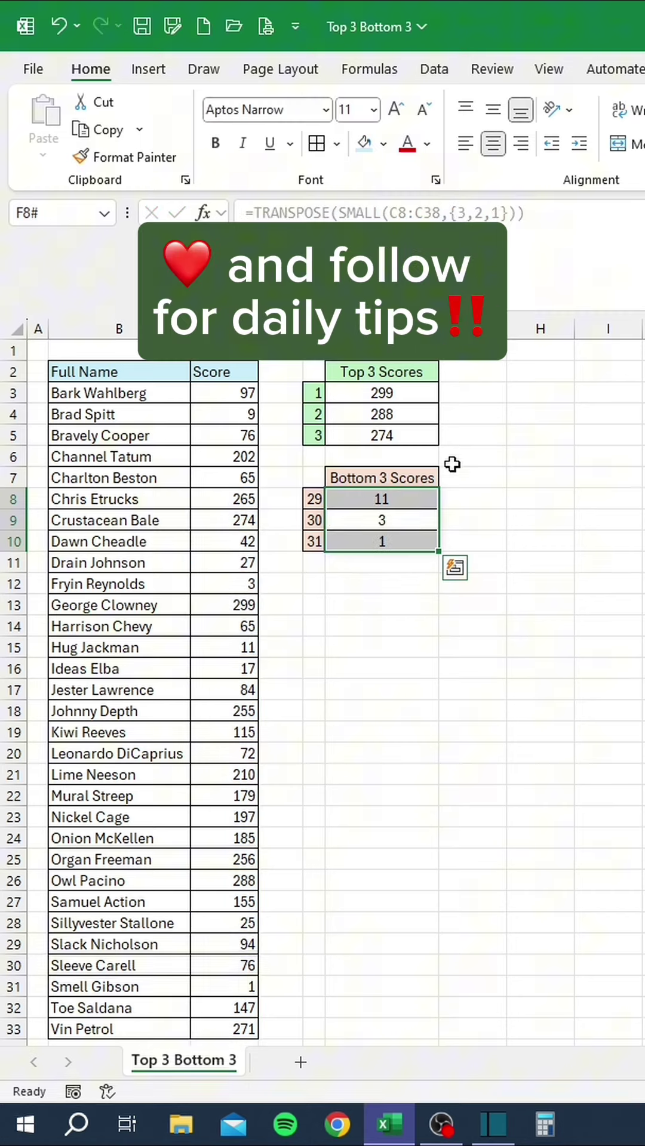
{"action": "left_click", "coordinate": [406, 606]}
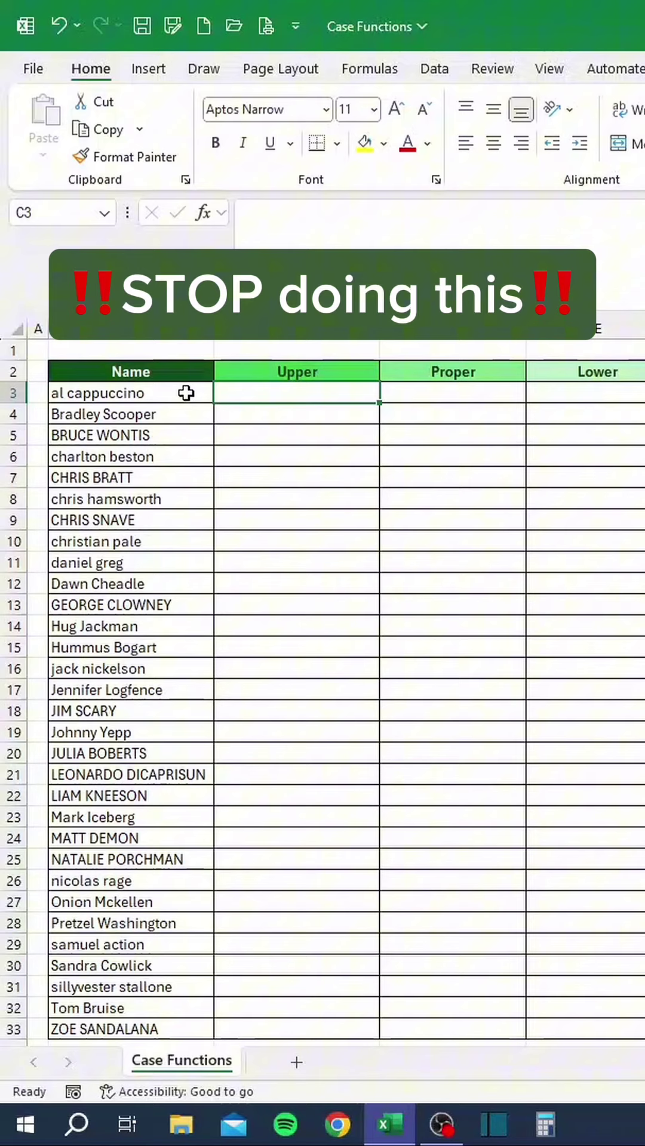
Type the first name by hand in upper, proper and lower case across C3:E3, then undo it.
{"action": "type", "text": "AL CAPPUCCINO"}
{"action": "key", "text": "Tab"}
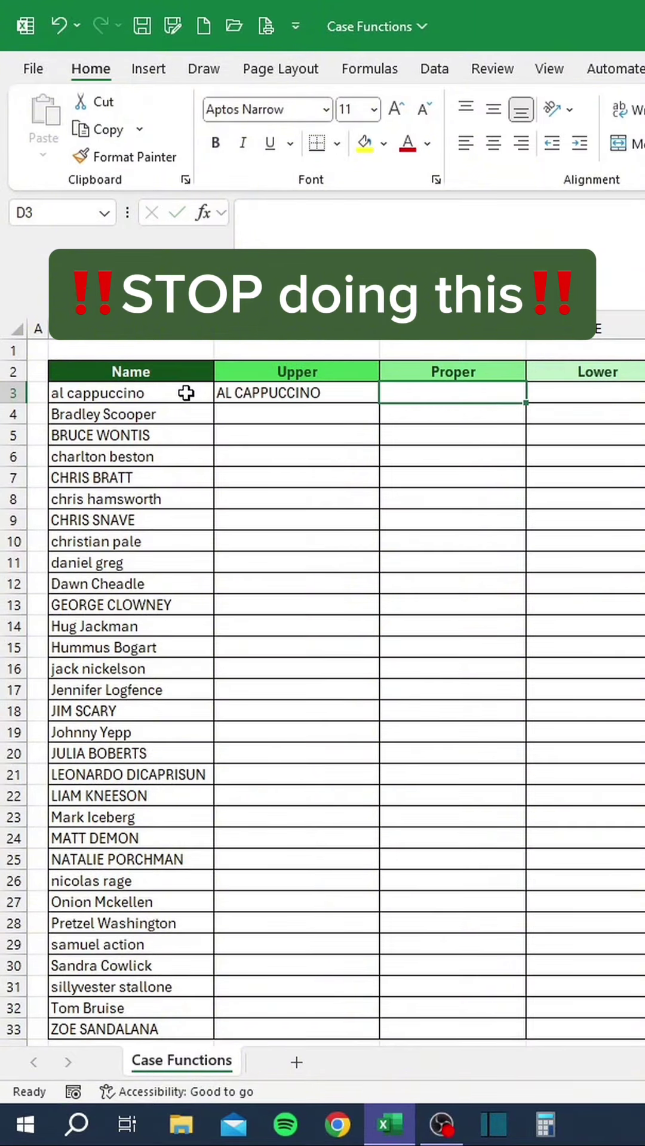
{"action": "type", "text": "Al Cappuccino"}
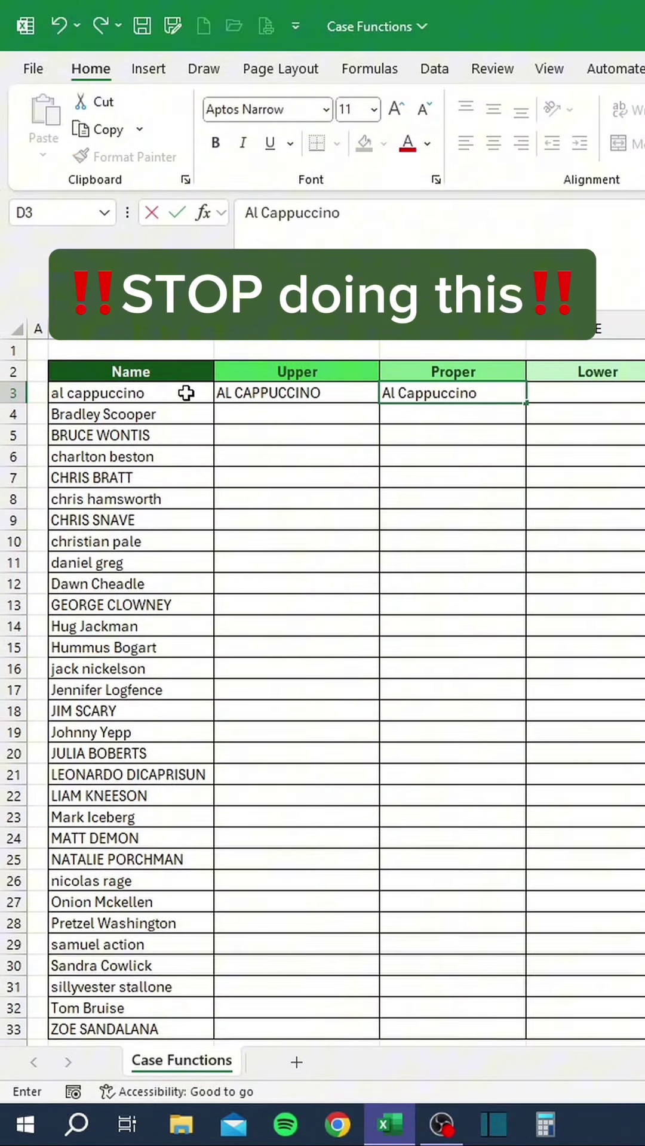
{"action": "key", "text": "Tab"}
{"action": "type", "text": "al c"}
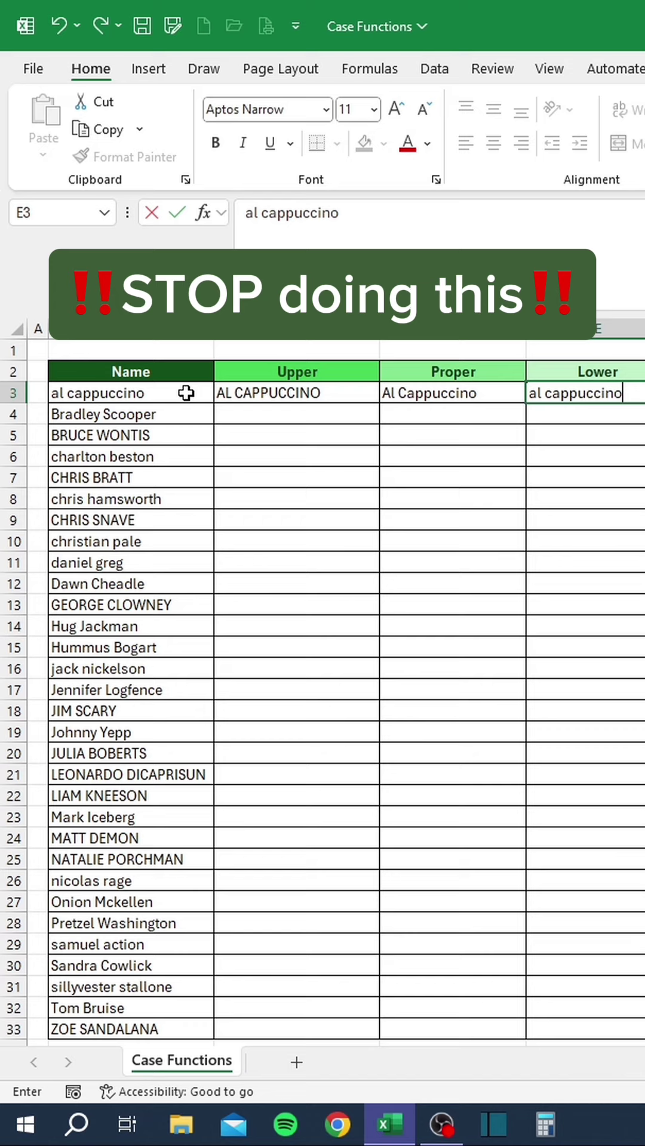
{"action": "type", "text": "appuccino"}
{"action": "key", "text": "Return"}
{"action": "key", "text": "ctrl+z"}
{"action": "key", "text": "ctrl+z"}
{"action": "key", "text": "ctrl+z"}
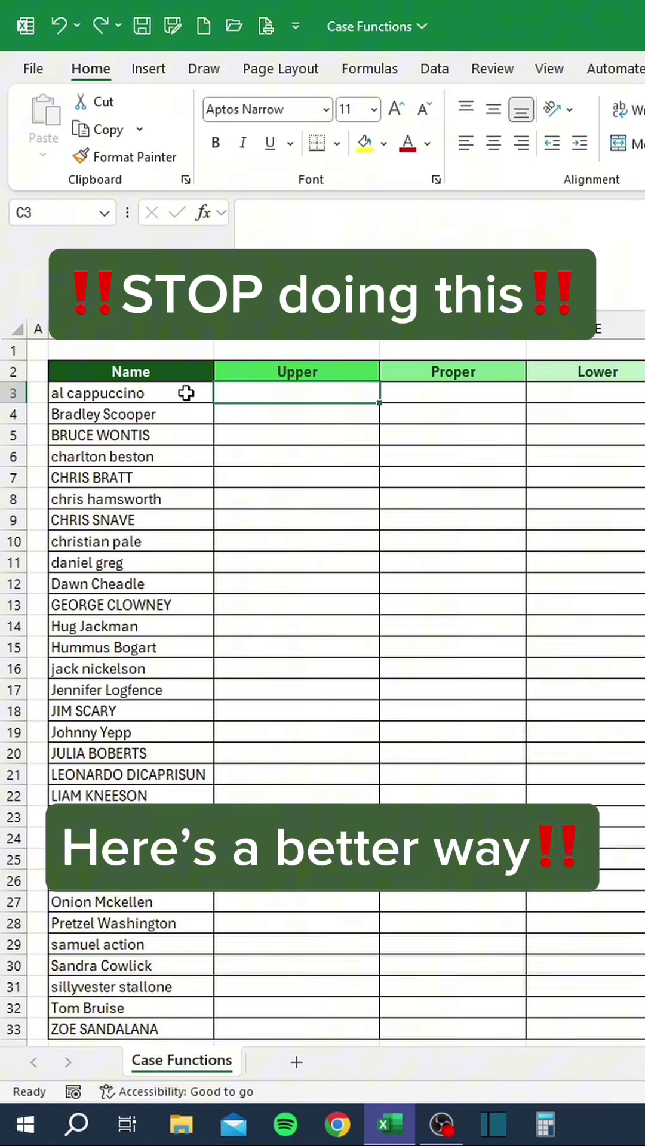
Enter =UPPER(B3), =PROPER(B3) and =LOWER(B3) in C3, D3 and E3.
{"action": "type", "text": "=upper"}
{"action": "key", "text": "Tab"}
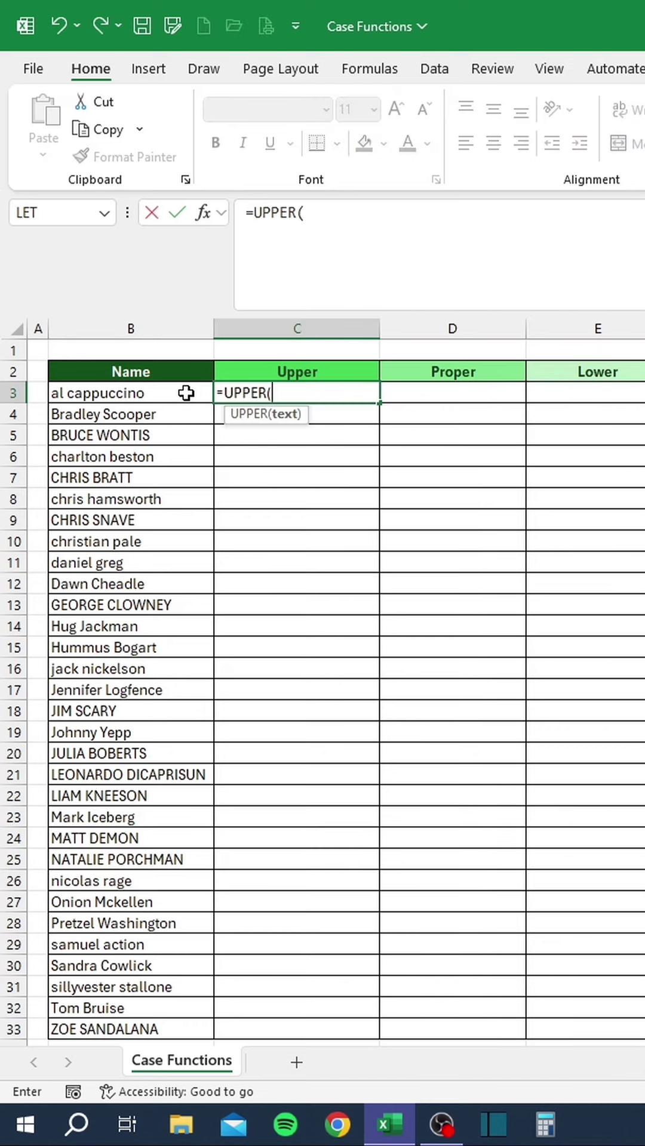
{"action": "left_click", "coordinate": [186, 392]}
{"action": "type", "text": ")"}
{"action": "key", "text": "Tab"}
{"action": "type", "text": "="}
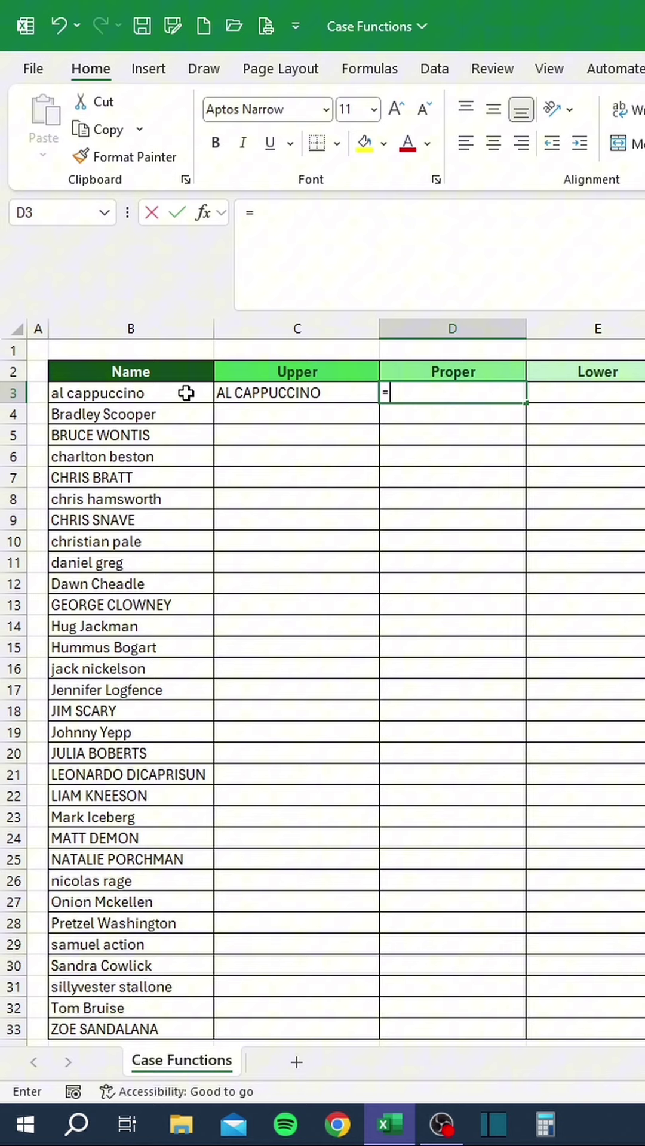
{"action": "type", "text": "proper"}
{"action": "key", "text": "Tab"}
{"action": "left_click", "coordinate": [186, 392]}
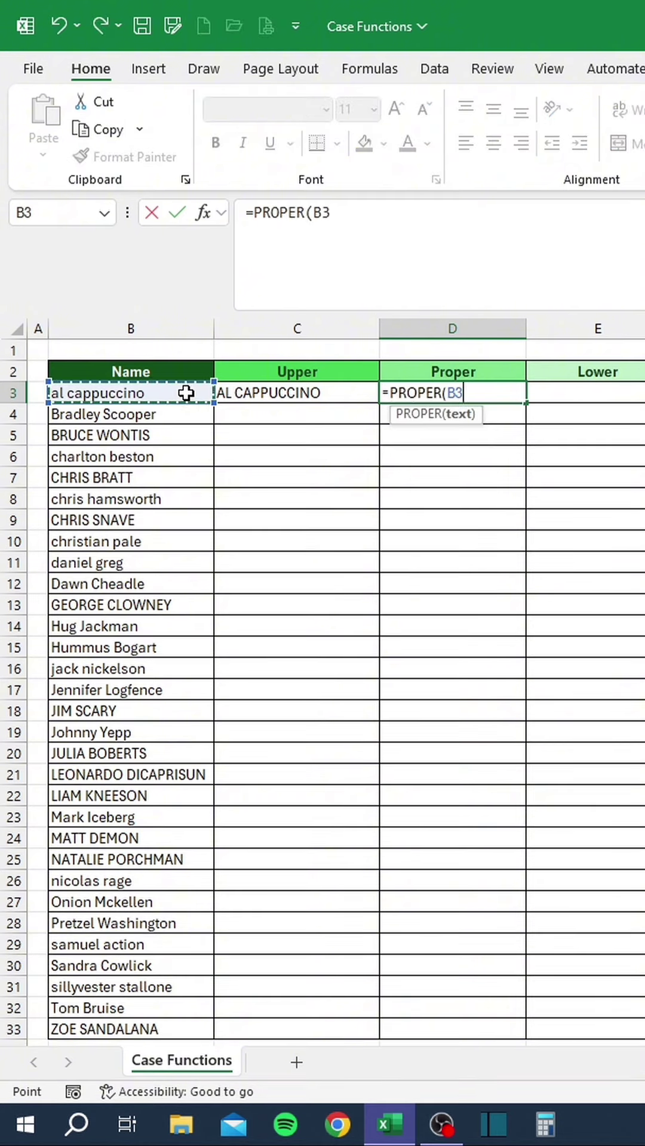
{"action": "type", "text": ")"}
{"action": "key", "text": "Tab"}
{"action": "type", "text": "=lower"}
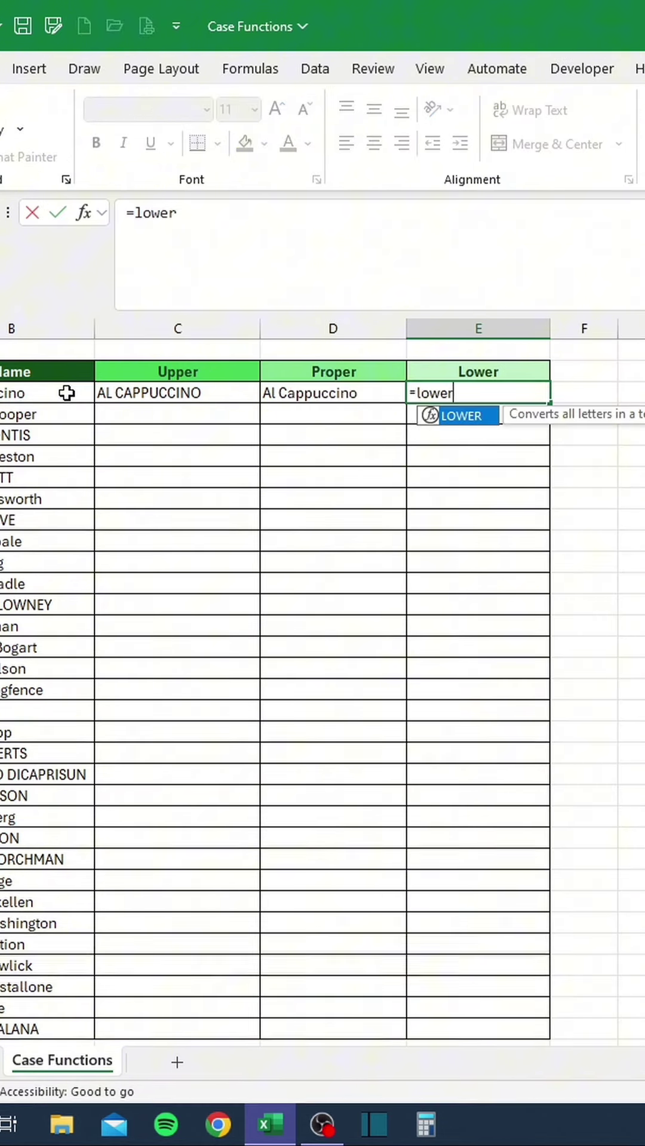
{"action": "key", "text": "Tab"}
{"action": "left_click", "coordinate": [177, 392]}
{"action": "type", "text": ")"}
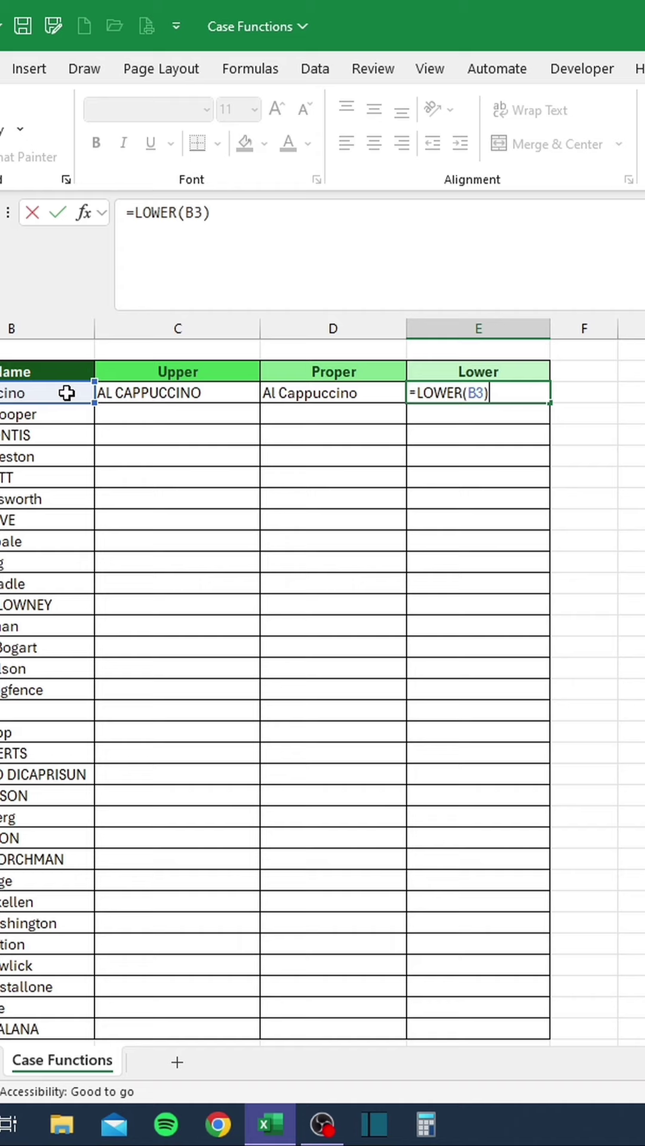
{"action": "key", "text": "Return"}
Copy the three case formulas in C3:E3 down for every name.
{"action": "left_click_drag", "start_coordinate": [128, 393], "coordinate": [478, 391]}
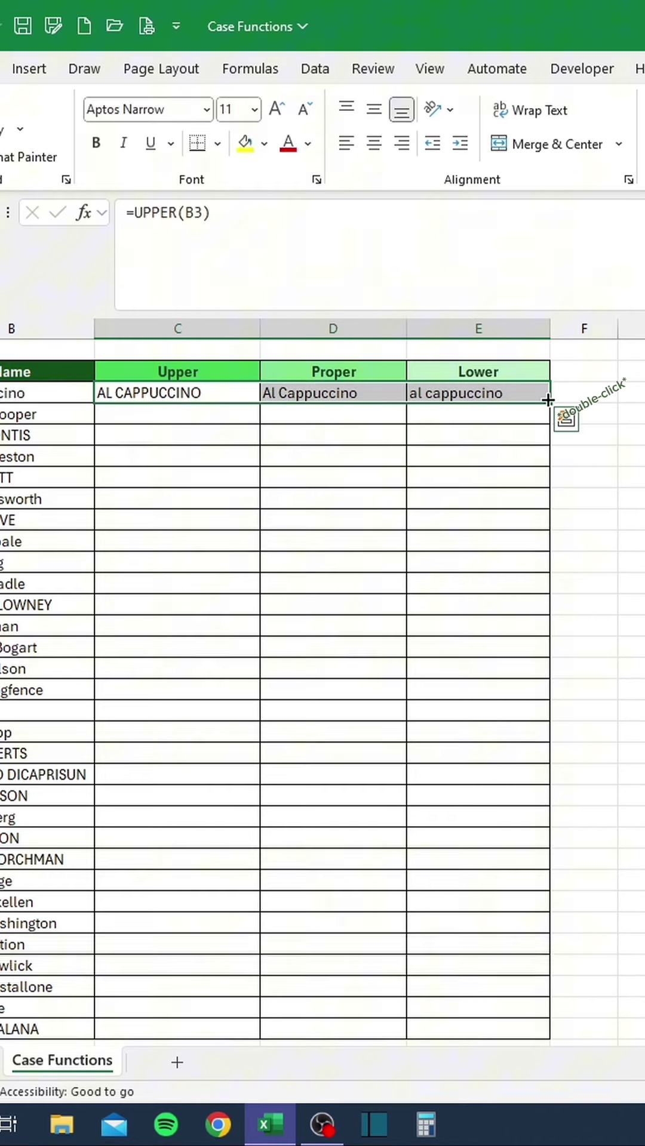
{"action": "double_click", "coordinate": [548, 400]}
{"action": "left_click", "coordinate": [571, 648]}
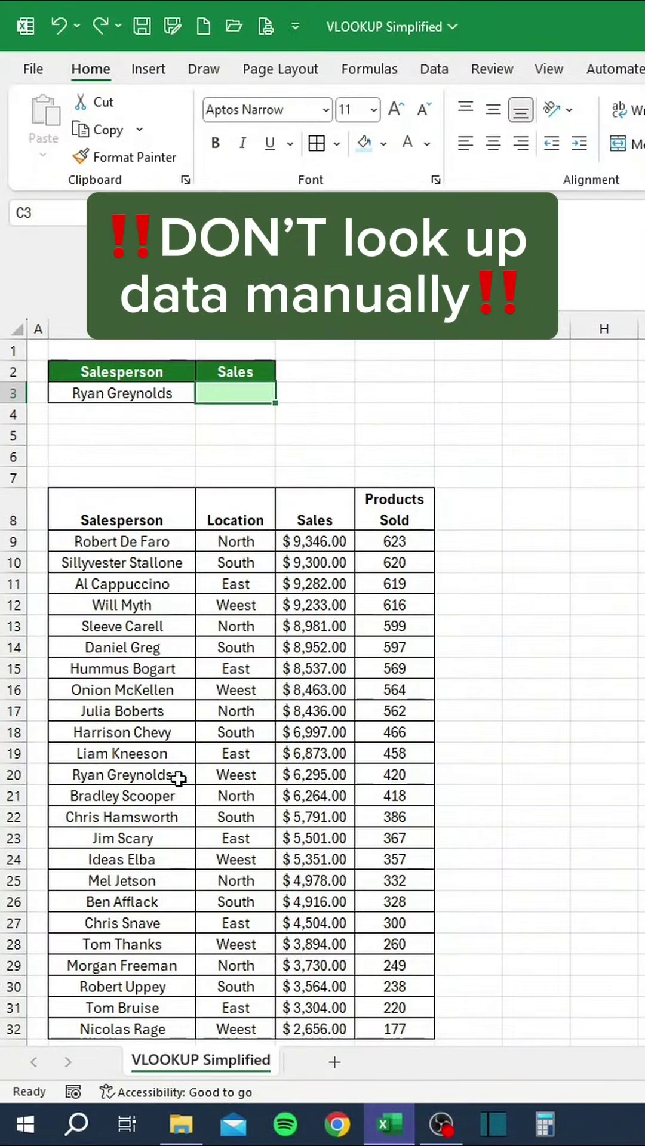
Enter =VLOOKUP(B3,B9:E32,3,FALSE) in the Sales cell C3.
{"action": "left_click", "coordinate": [315, 774]}
{"action": "left_click_drag", "start_coordinate": [315, 766], "coordinate": [235, 392]}
{"action": "key", "text": "ctrl+z"}
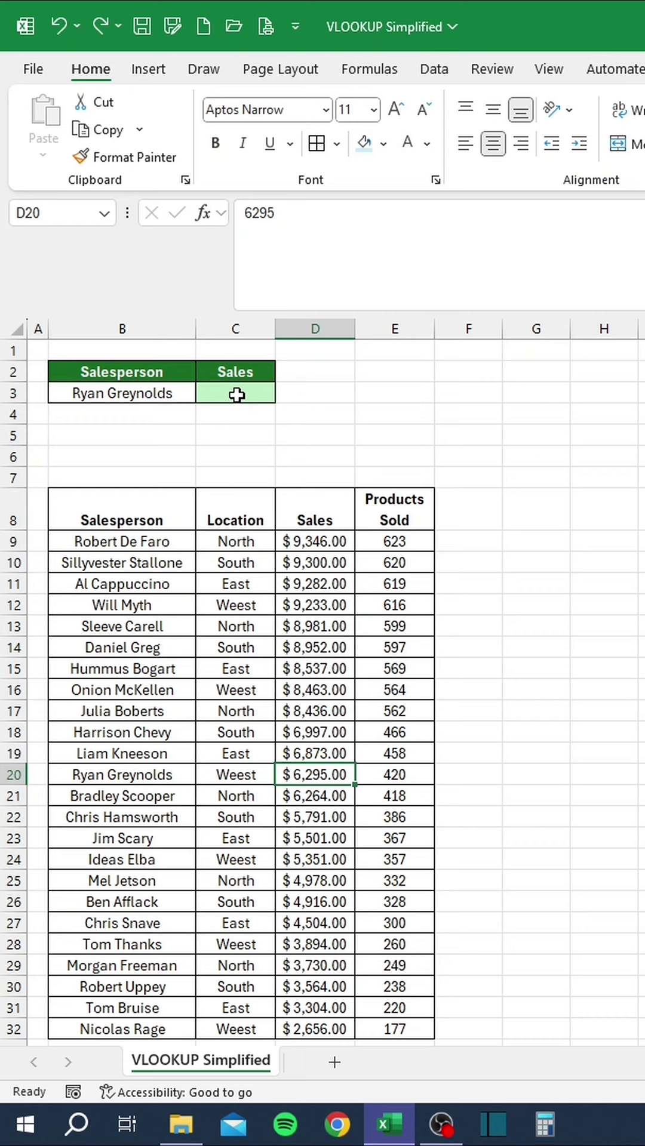
{"action": "left_click", "coordinate": [241, 401]}
{"action": "type", "text": "="}
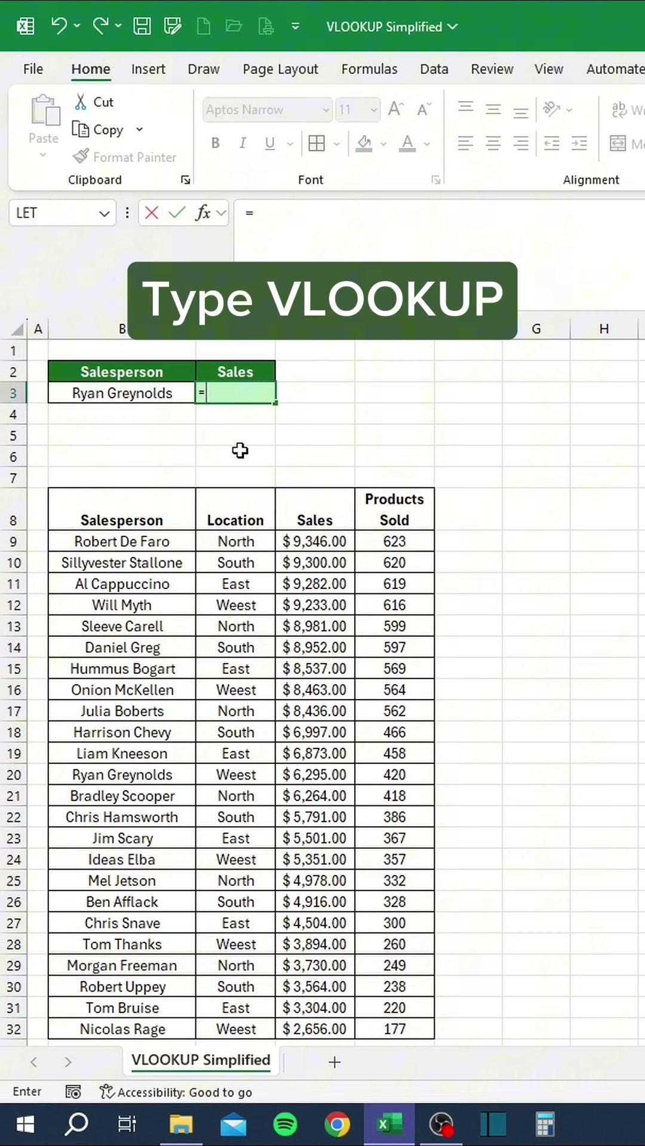
{"action": "type", "text": "VLOOKUP("}
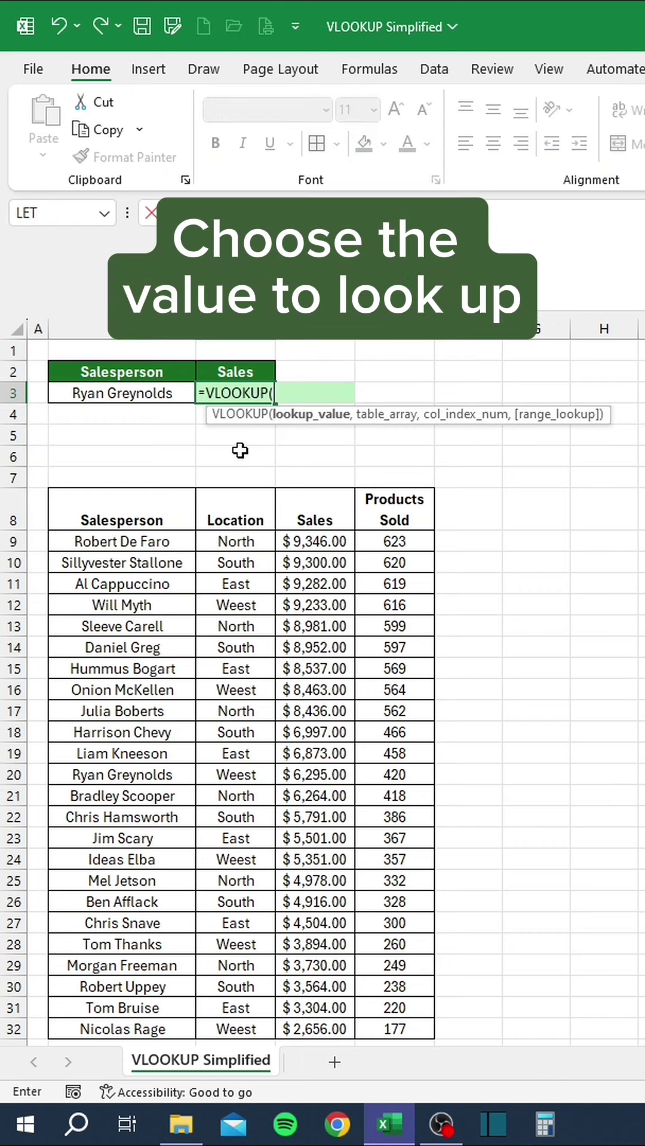
{"action": "left_click", "coordinate": [163, 394]}
{"action": "type", "text": ","}
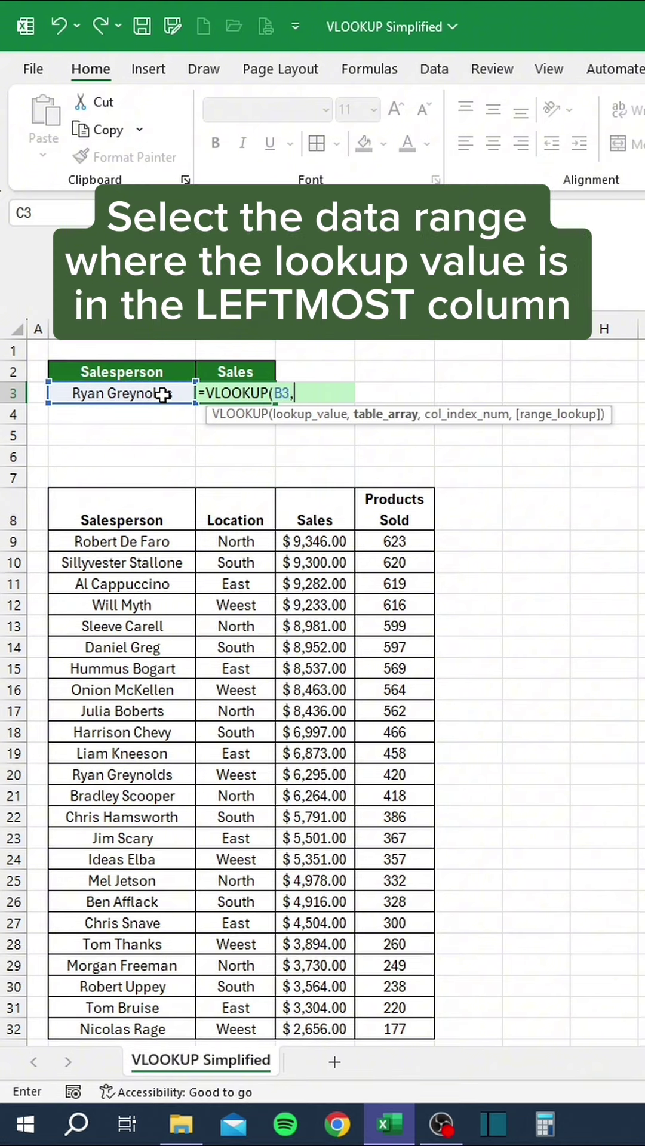
{"action": "left_click", "coordinate": [142, 540]}
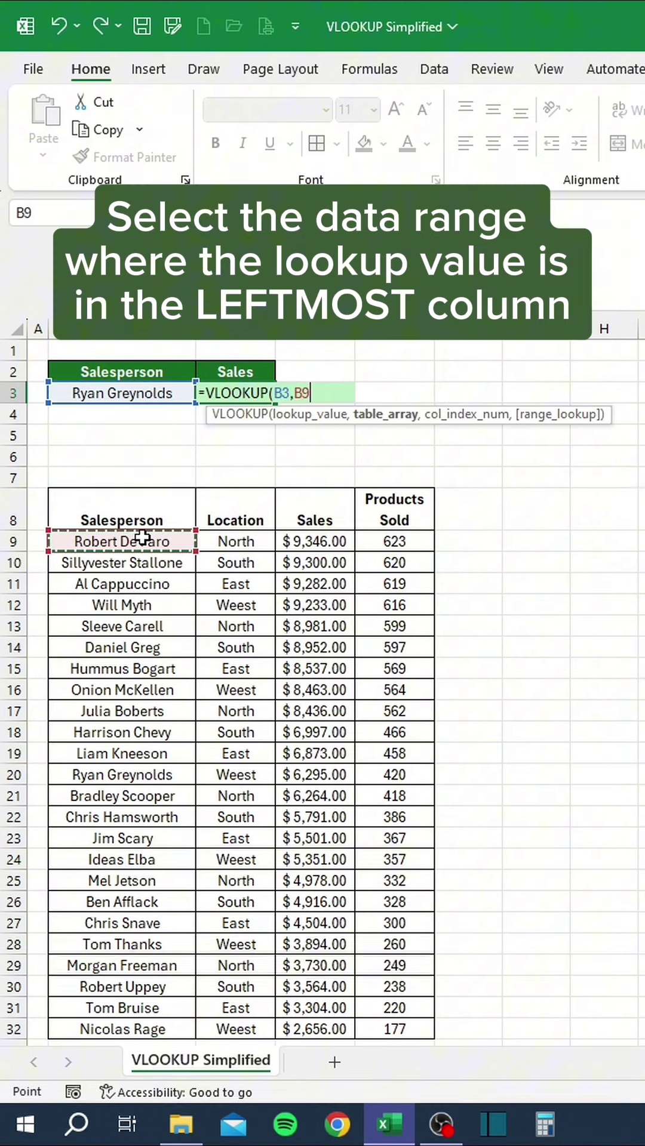
{"action": "left_click_drag", "start_coordinate": [158, 562], "coordinate": [396, 1029]}
{"action": "type", "text": ","}
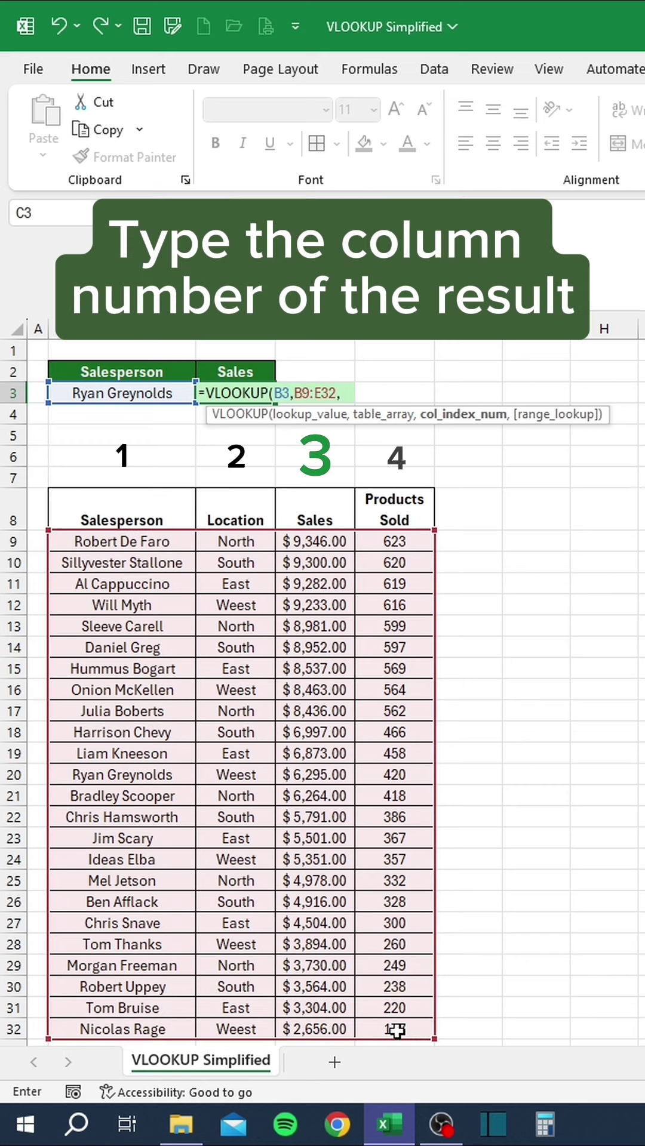
{"action": "type", "text": "3,"}
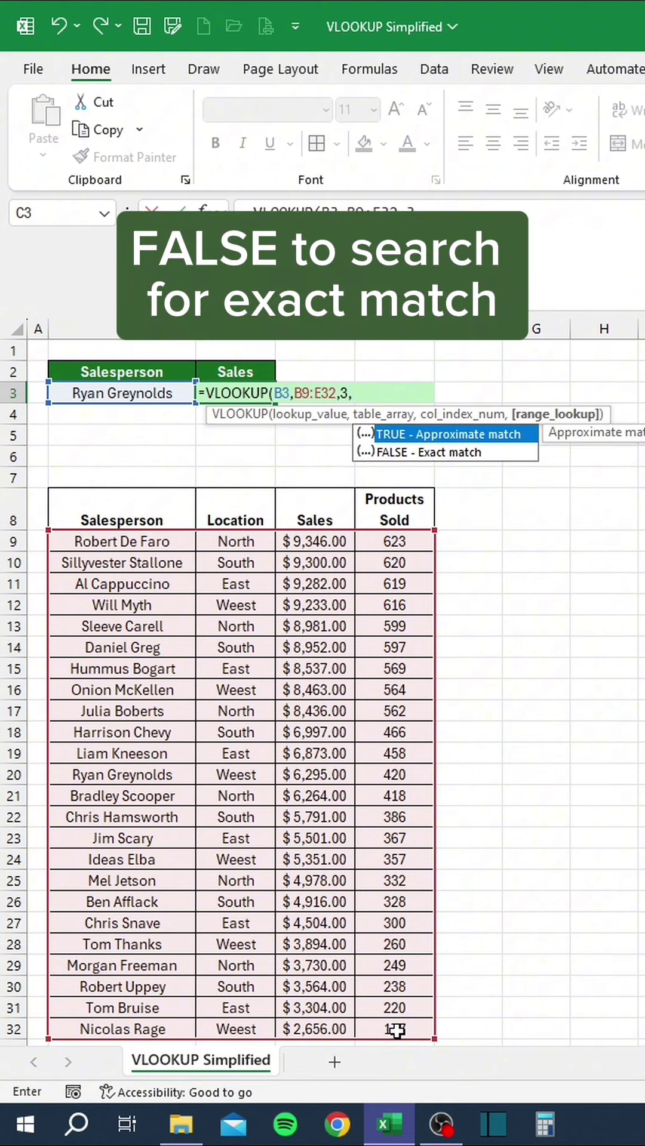
{"action": "type", "text": "FALSE)"}
{"action": "key", "text": "Return"}
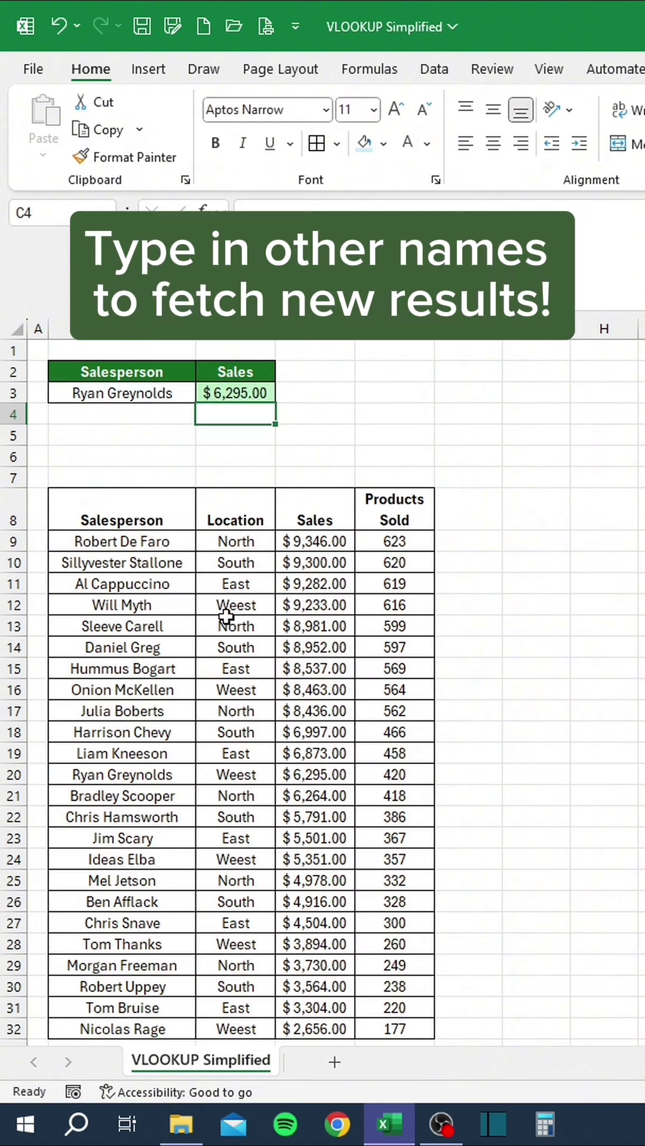
Try three other salesperson names in B3, the last returning sales of $3,304.00.
{"action": "left_click", "coordinate": [150, 401]}
{"action": "type", "text": "Jim Scary"}
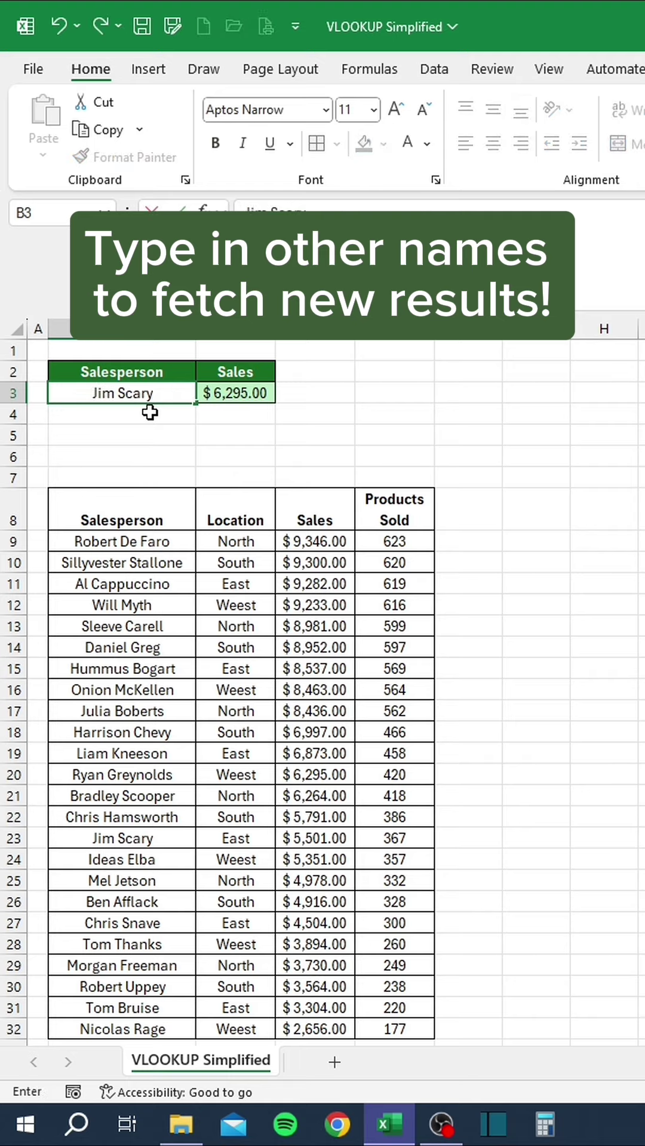
{"action": "key", "text": "Return"}
{"action": "left_click", "coordinate": [149, 412]}
{"action": "type", "text": "Ben Afflack"}
{"action": "key", "text": "Return"}
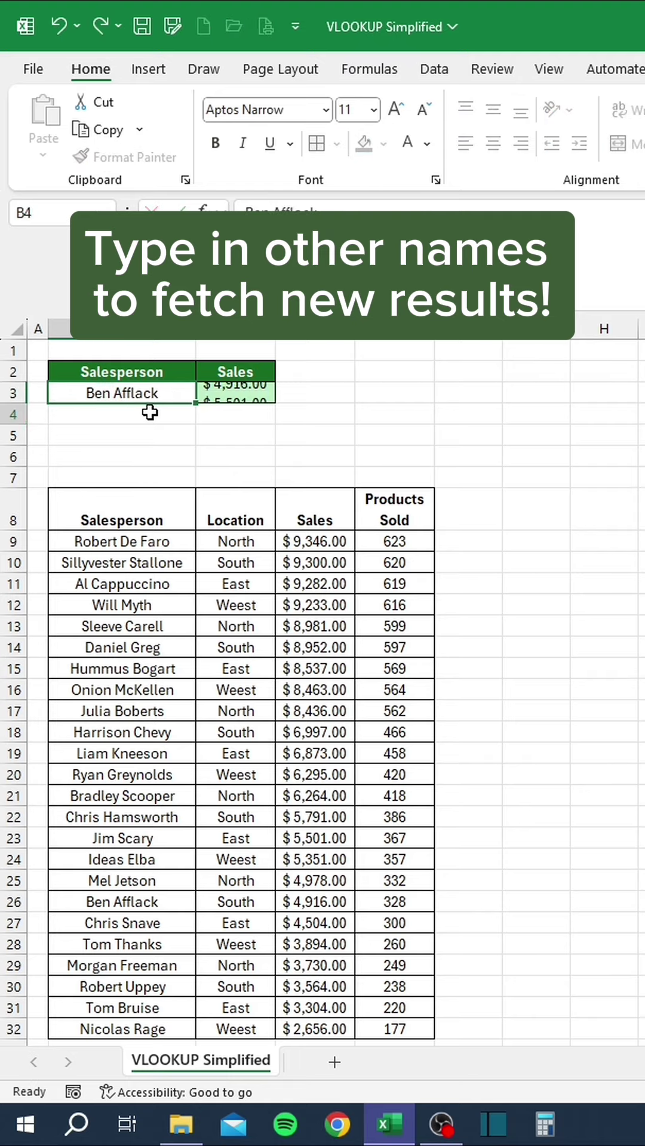
{"action": "key", "text": "Up"}
{"action": "type", "text": "Tom B"}
{"action": "key", "text": "Return"}
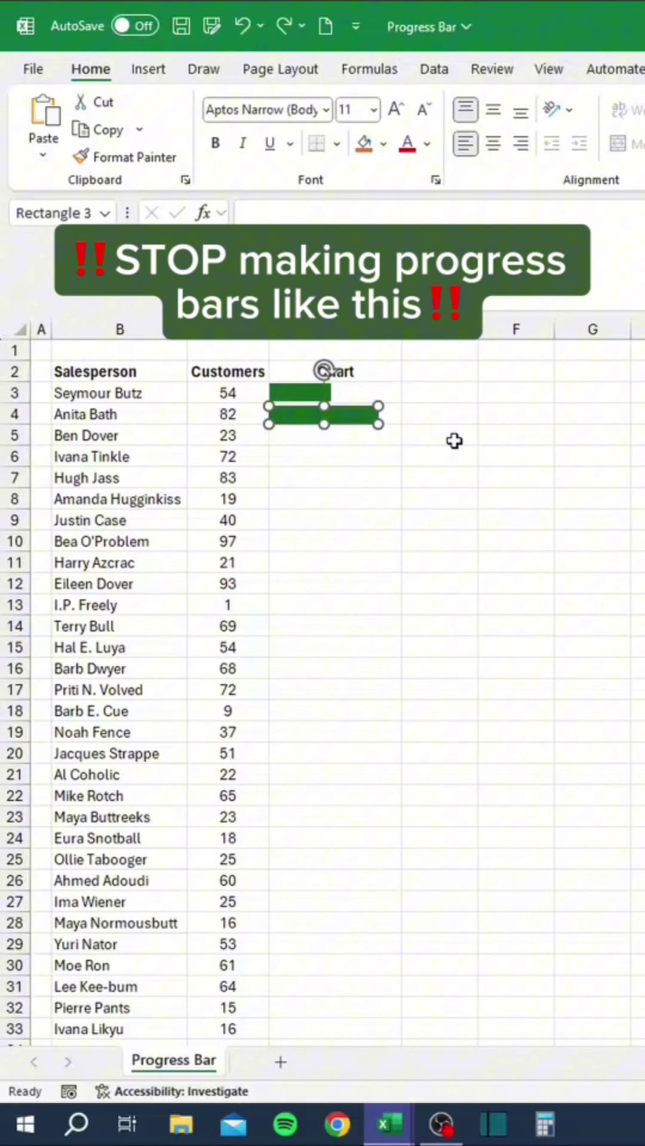
Duplicate the green bar shape, then delete all the drawn green bars.
{"action": "key", "text": "ctrl+d"}
{"action": "left_click_drag", "start_coordinate": [379, 433], "coordinate": [365, 466]}
{"action": "key", "text": "ctrl+d"}
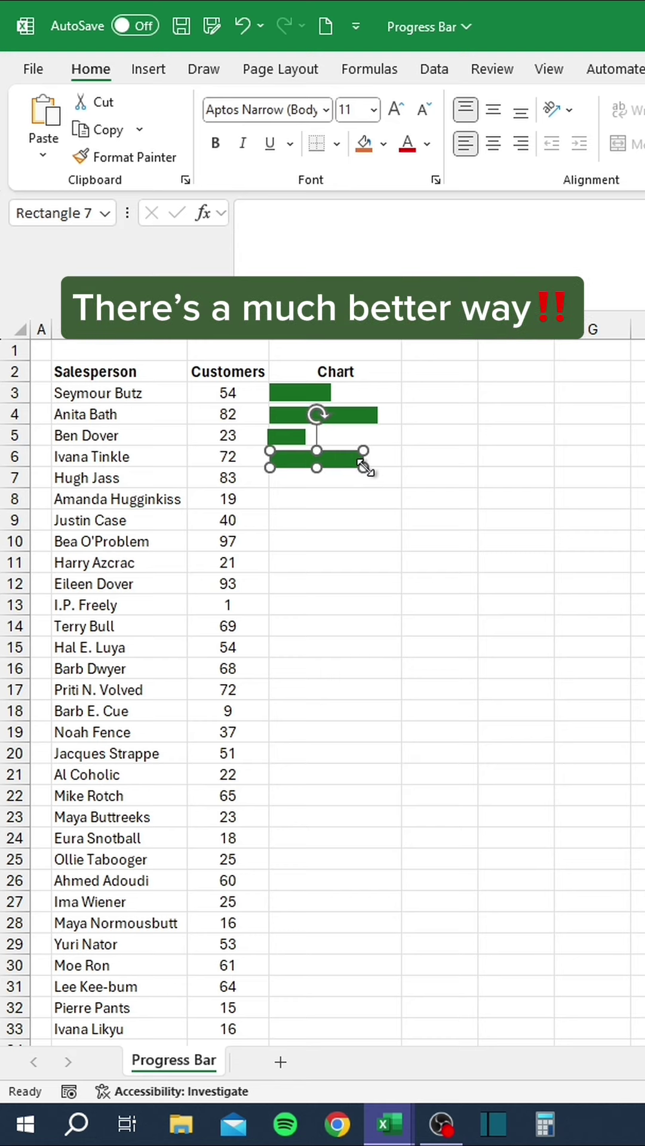
{"action": "key", "text": "Delete"}
{"action": "left_click", "coordinate": [302, 435]}
{"action": "key", "text": "Delete"}
{"action": "left_click", "coordinate": [311, 414]}
{"action": "key", "text": "Delete"}
{"action": "left_click", "coordinate": [307, 394]}
{"action": "key", "text": "Delete"}
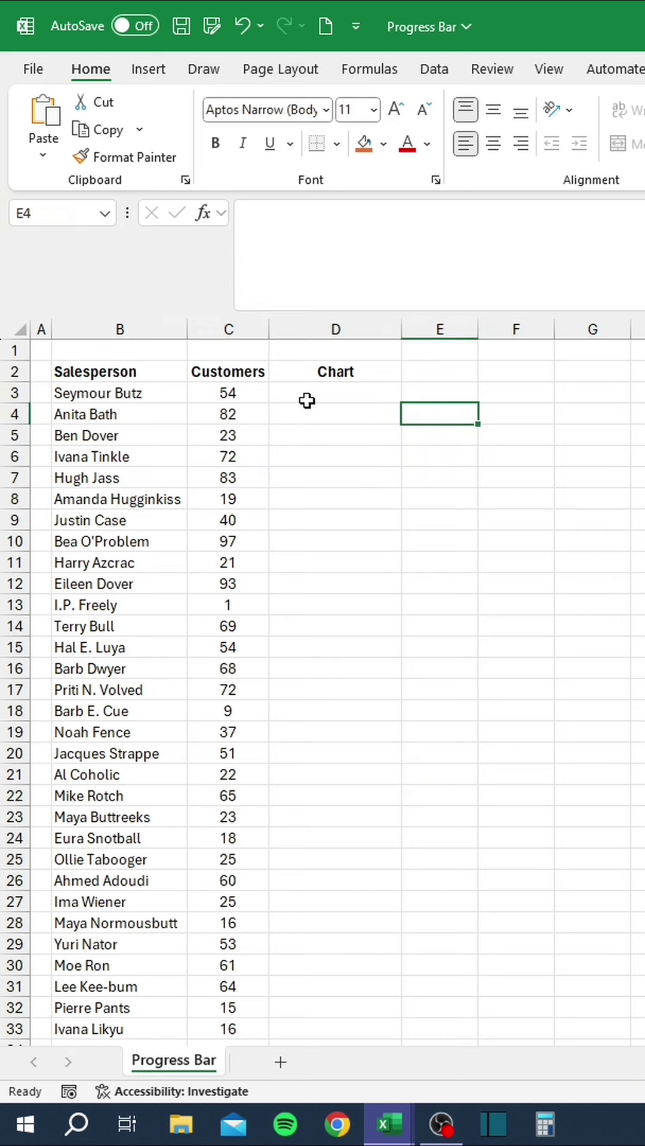
Enter =REPT("|",C3) in D3 to build a text progress bar.
{"action": "left_click", "coordinate": [313, 395]}
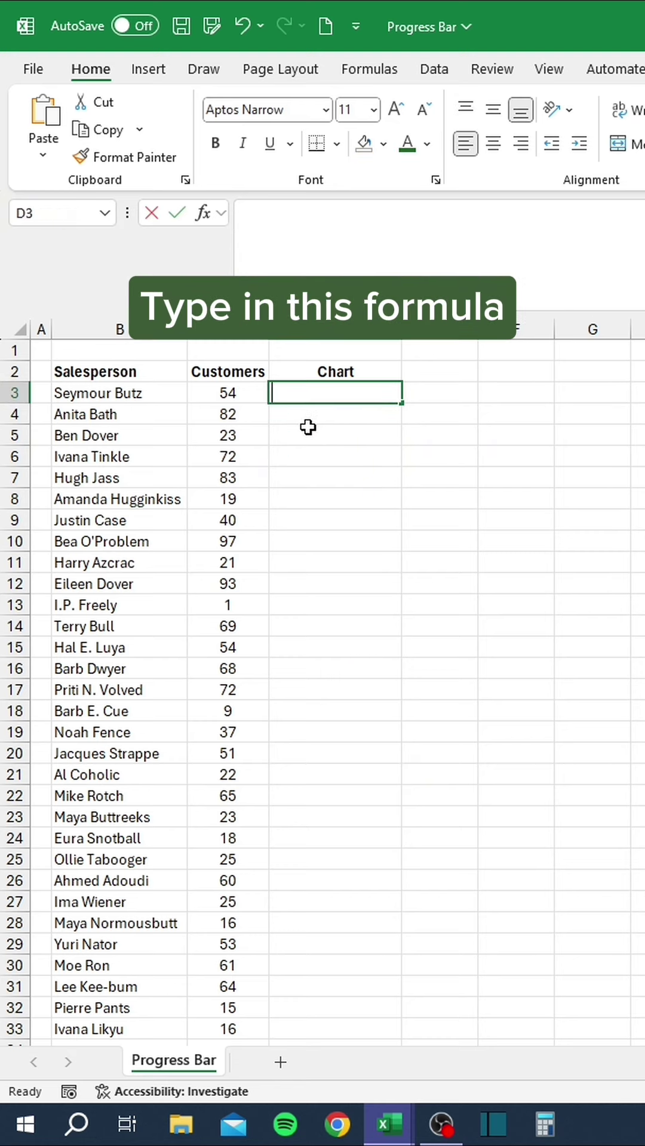
{"action": "type", "text": "=rept"}
{"action": "key", "text": "Tab"}
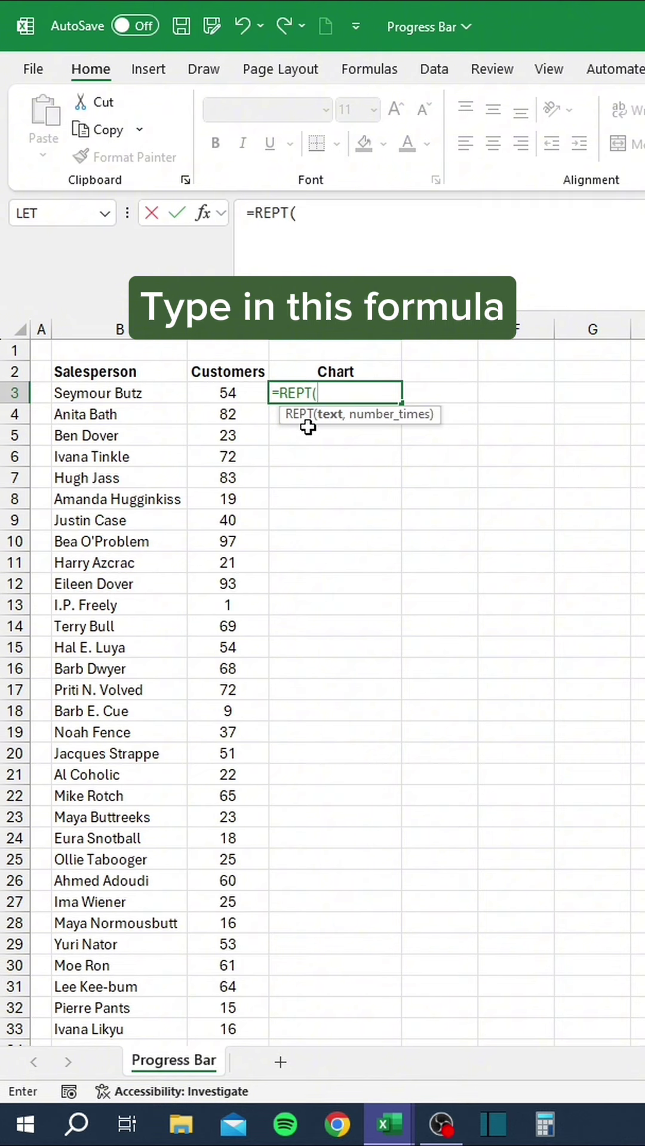
{"action": "type", "text": "\"|\","}
{"action": "key", "text": "Left"}
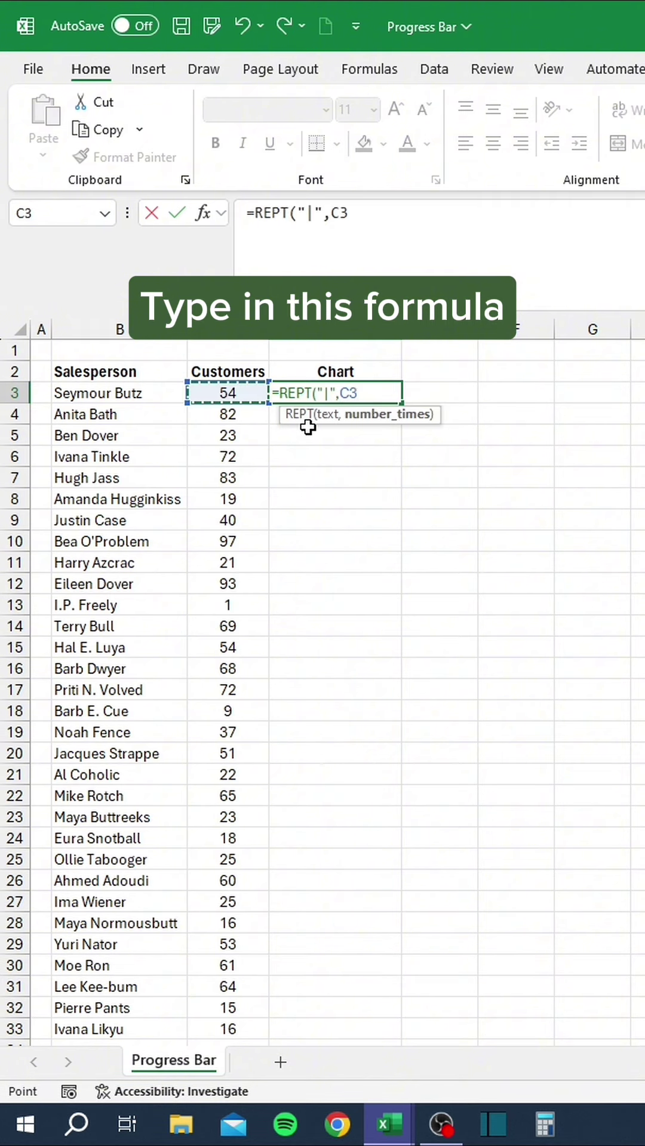
{"action": "type", "text": ")"}
{"action": "key", "text": "Return"}
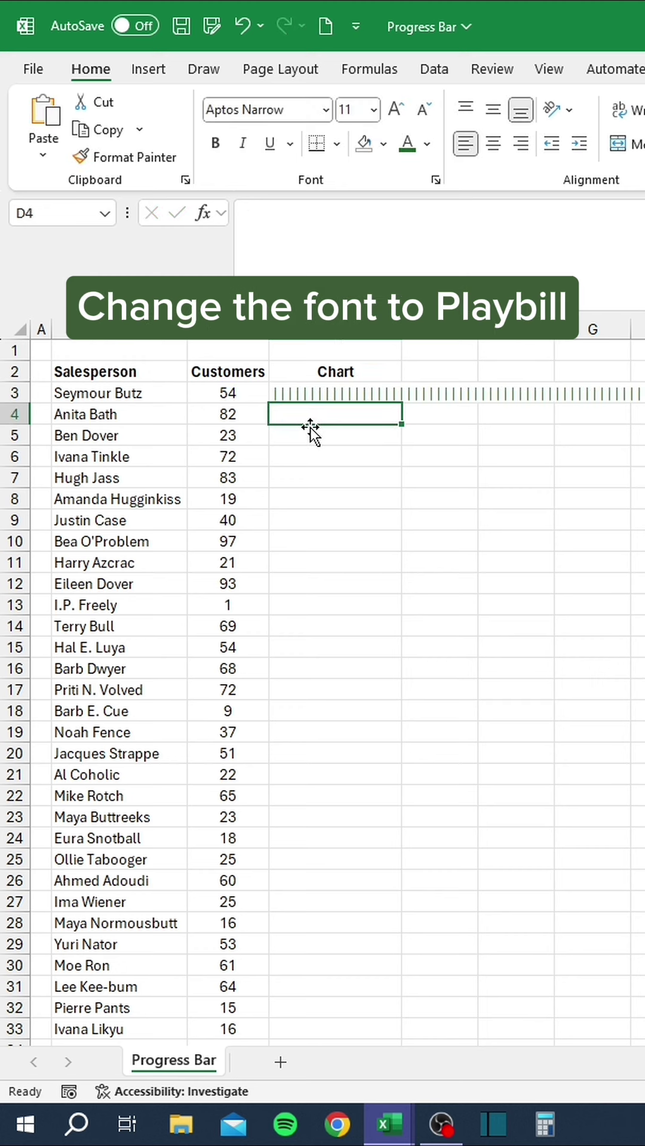
Set D3's font to Playbill and fill the bar formula down to row 33.
{"action": "left_click", "coordinate": [297, 396]}
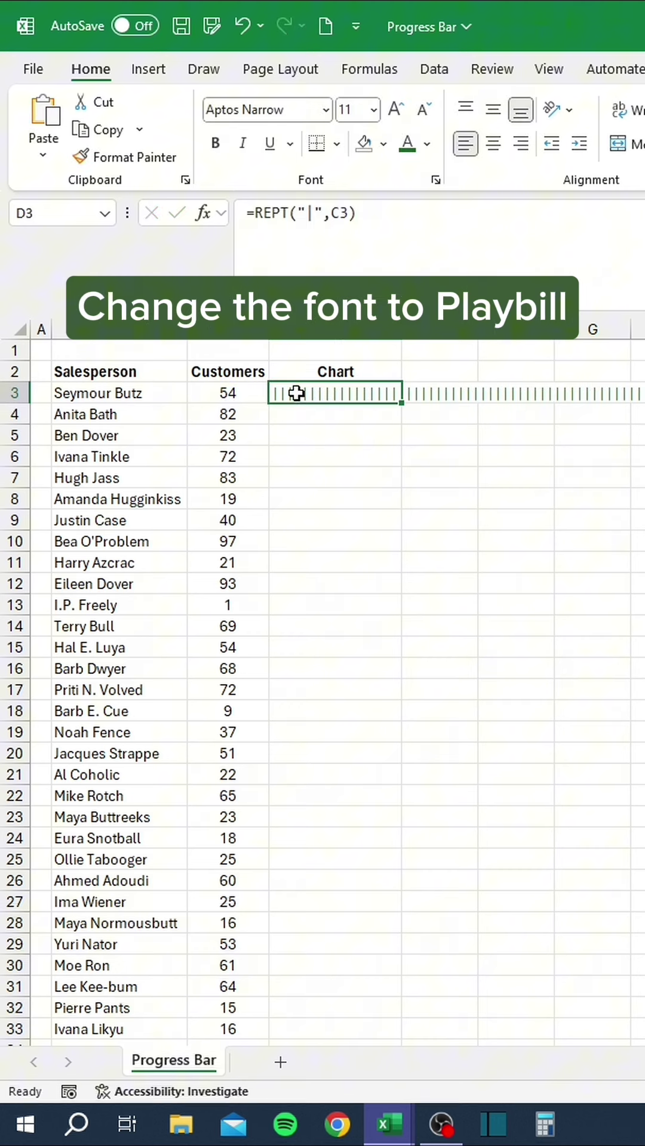
{"action": "left_click", "coordinate": [302, 110]}
{"action": "type", "text": "Playbill"}
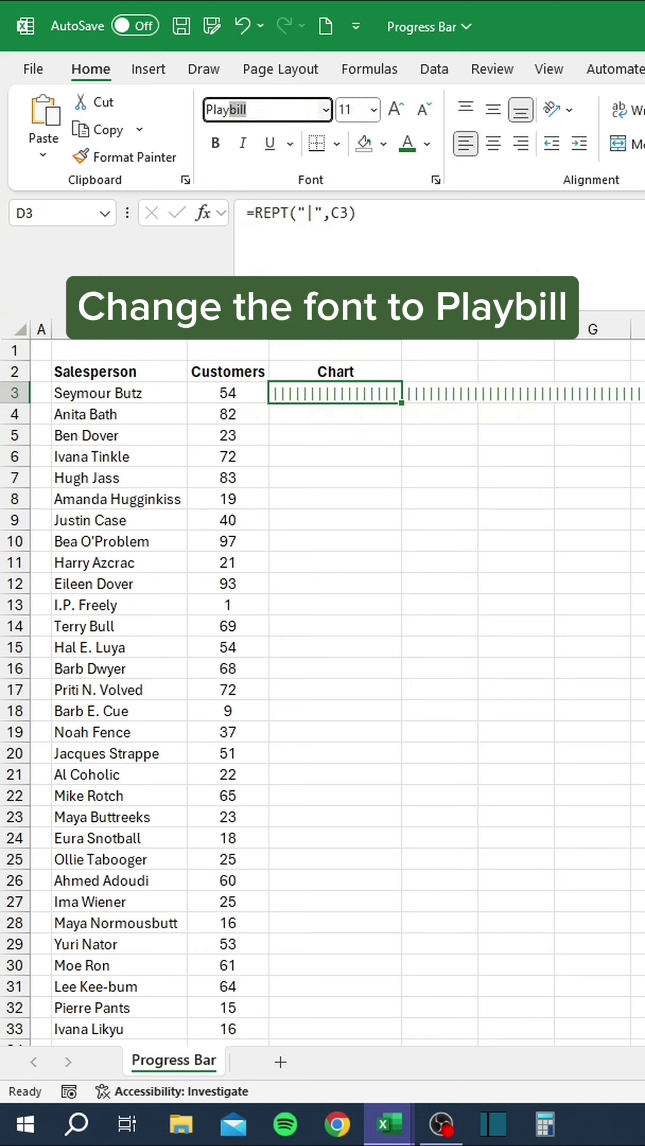
{"action": "key", "text": "Return"}
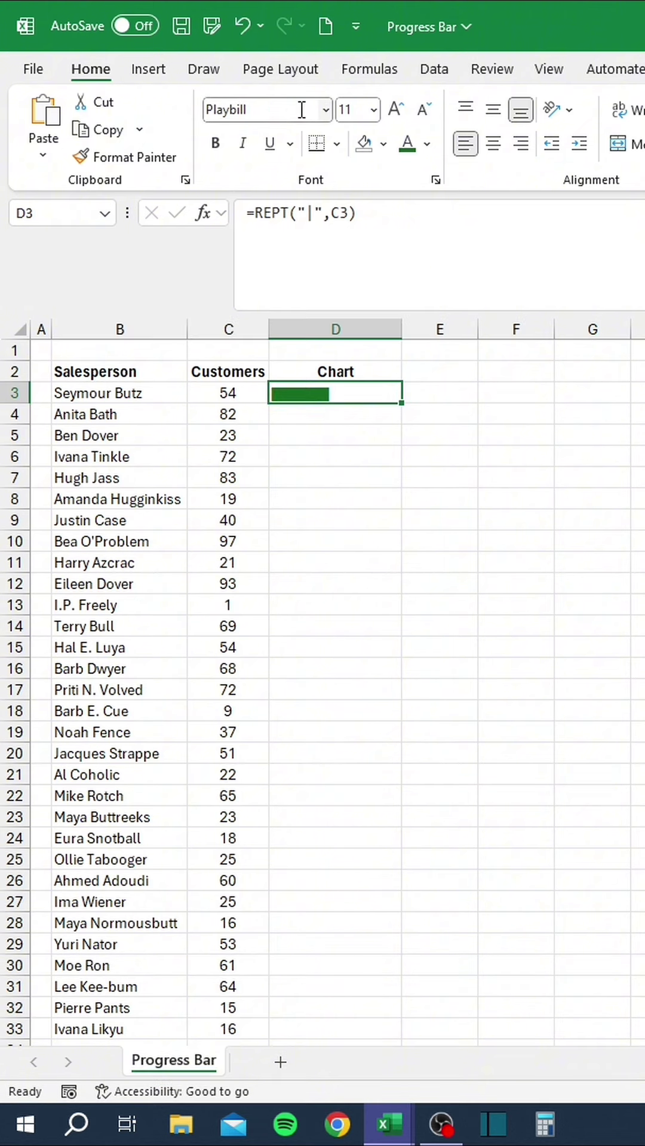
{"action": "double_click", "coordinate": [401, 404]}
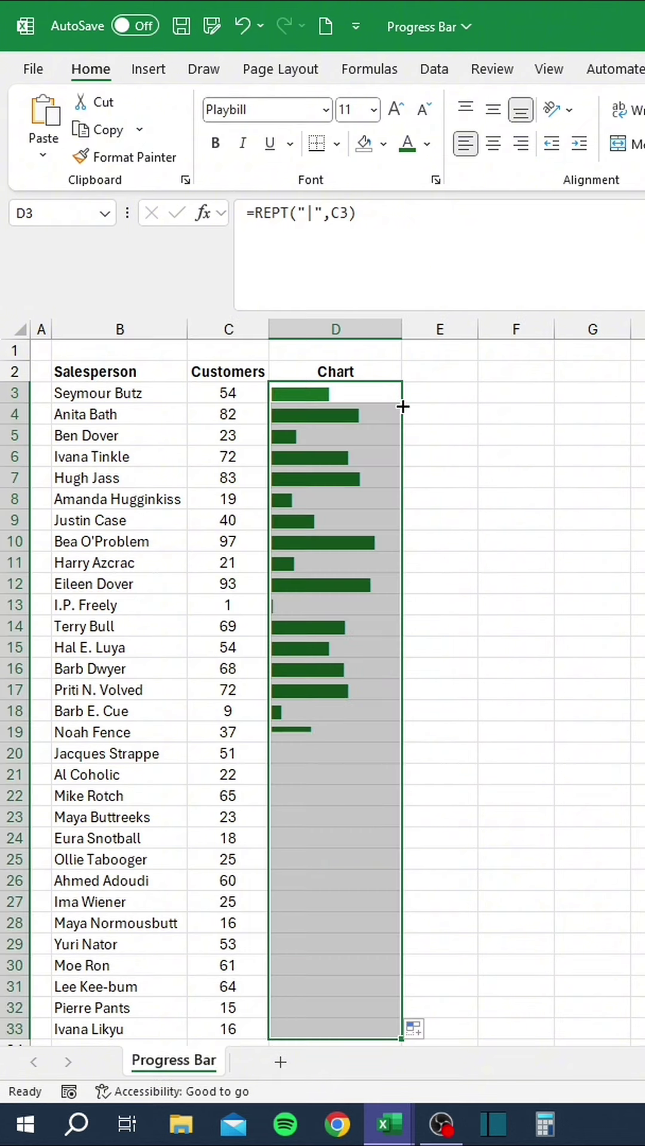
{"action": "left_click", "coordinate": [427, 562]}
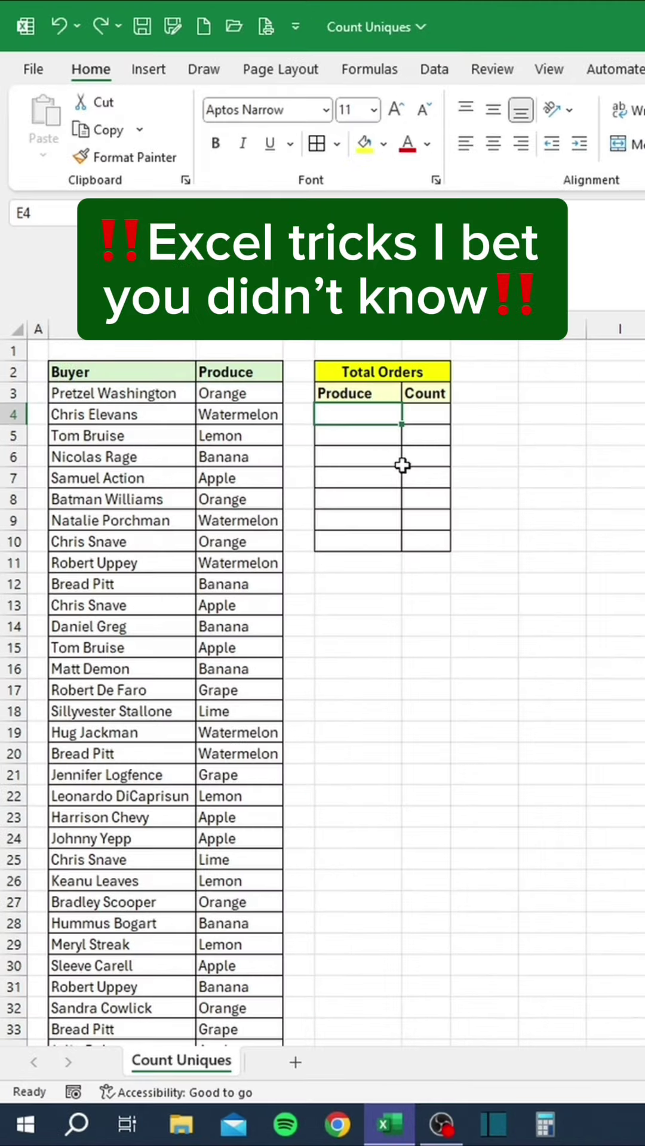
Enter =UNIQUE(C3:C102) in E4 to list each distinct produce item.
{"action": "type", "text": "="}
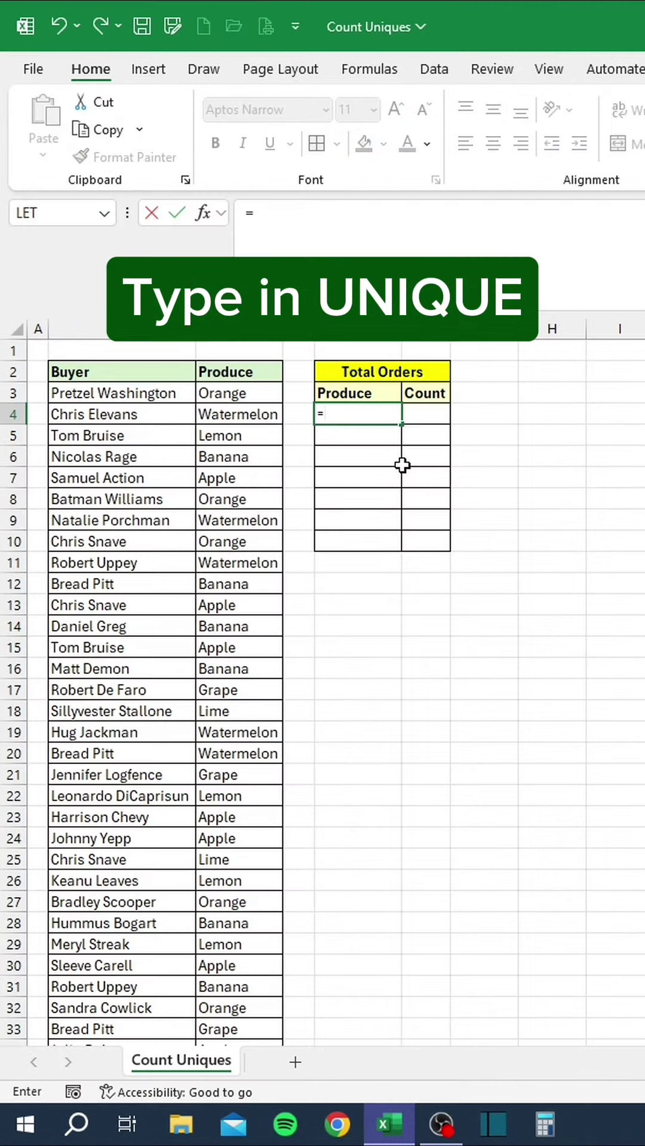
{"action": "type", "text": "UNIQUE("}
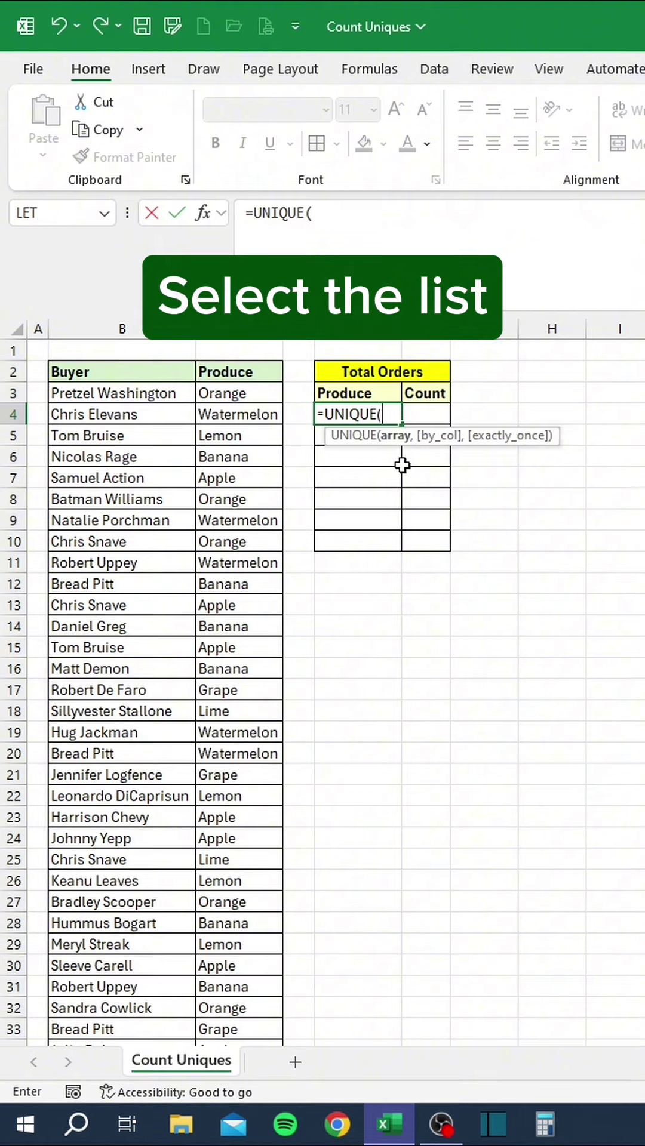
{"action": "key", "text": "Left"}
{"action": "key", "text": "Left"}
{"action": "key", "text": "Up"}
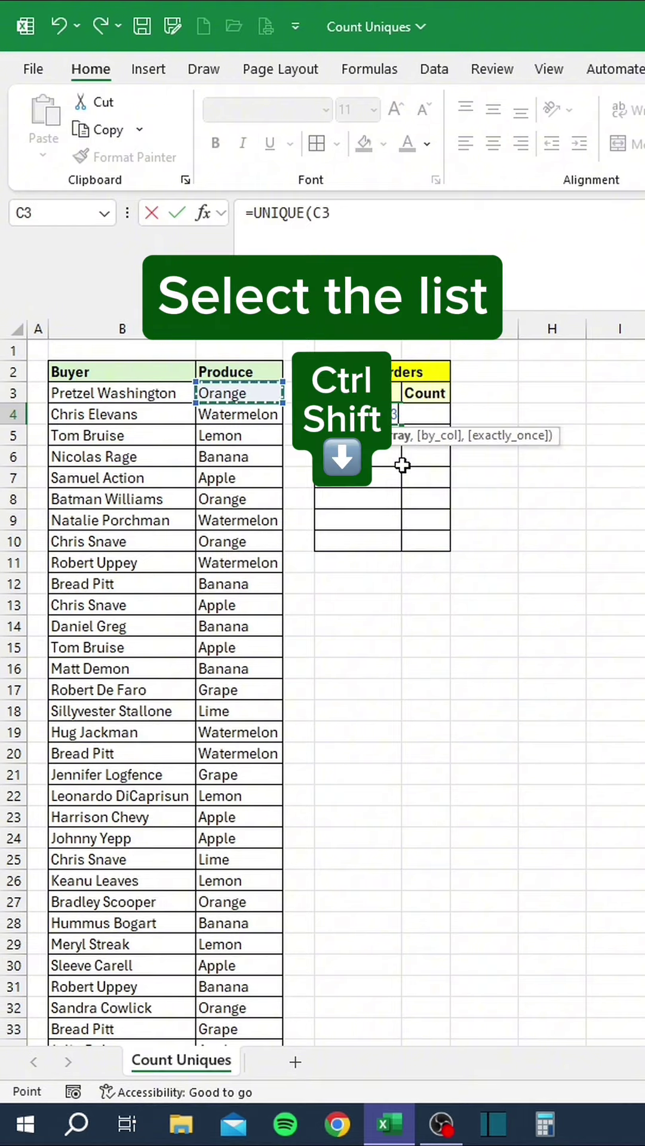
{"action": "key", "text": "ctrl+shift+Down"}
{"action": "type", "text": ")"}
{"action": "key", "text": "Return"}
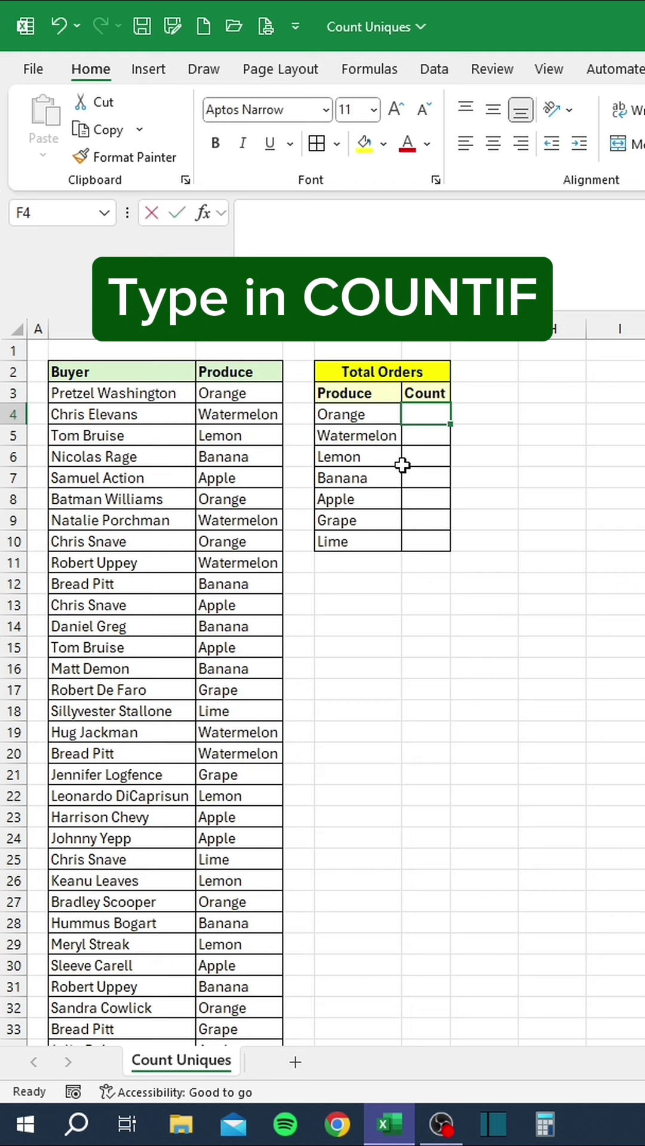
Enter =COUNTIF(C3:C102,E4#) in F4 so order counts spill beside each item.
{"action": "type", "text": "=COUNTIF"}
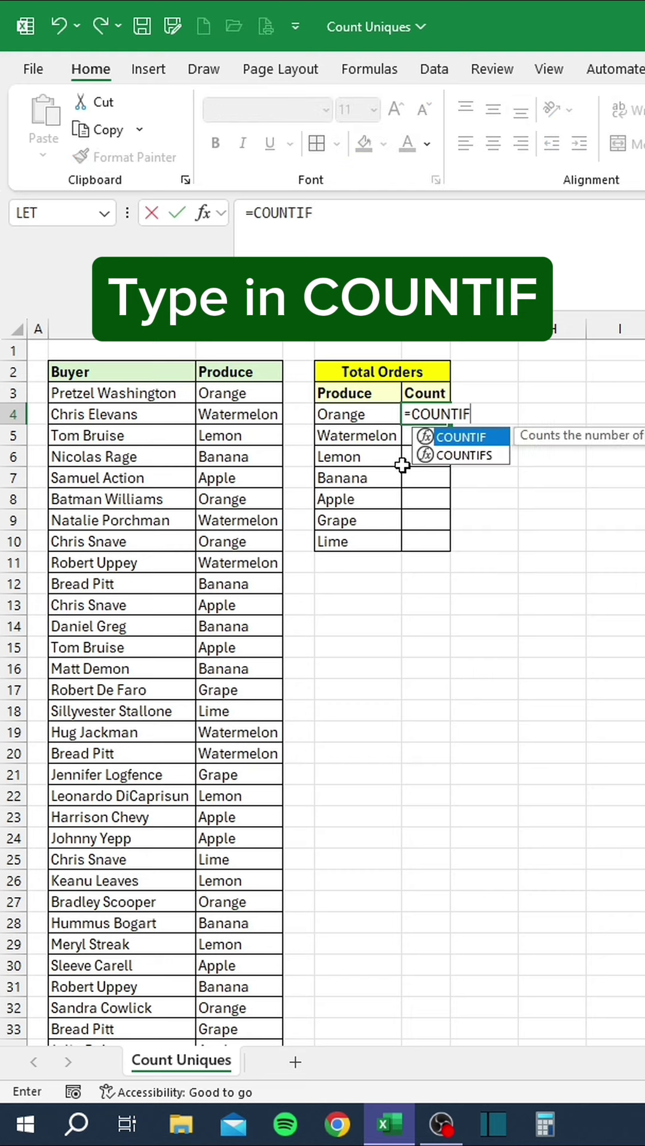
{"action": "type", "text": "("}
{"action": "key", "text": "Left"}
{"action": "key", "text": "Left"}
{"action": "key", "text": "Left"}
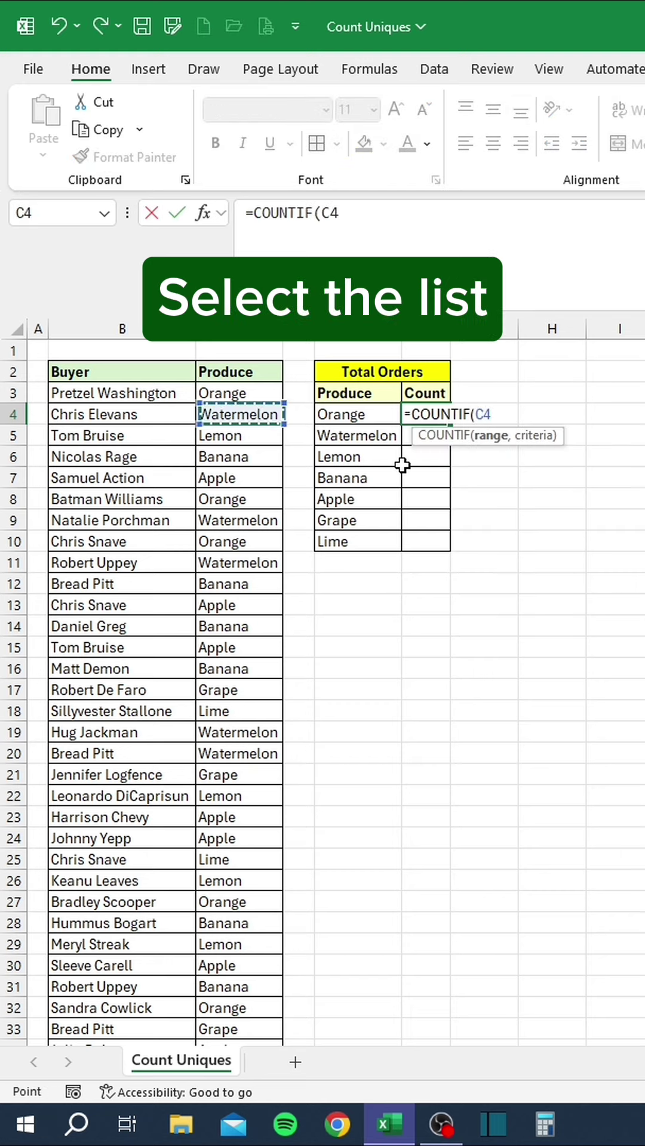
{"action": "key", "text": "Up"}
{"action": "key", "text": "ctrl+shift+Down"}
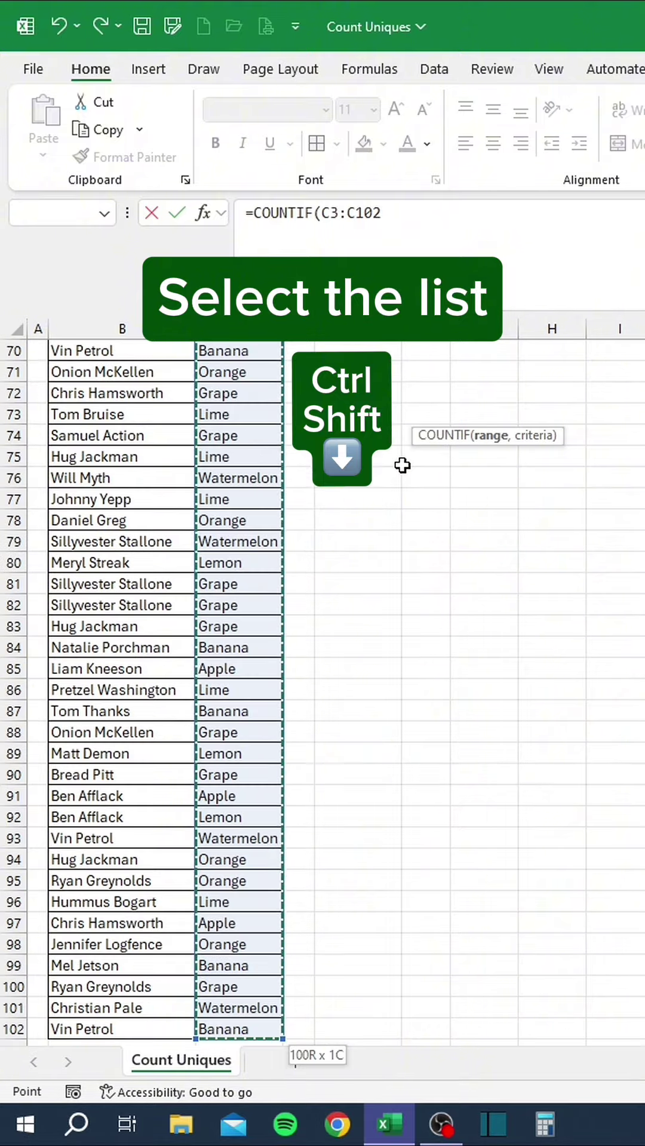
{"action": "type", "text": ","}
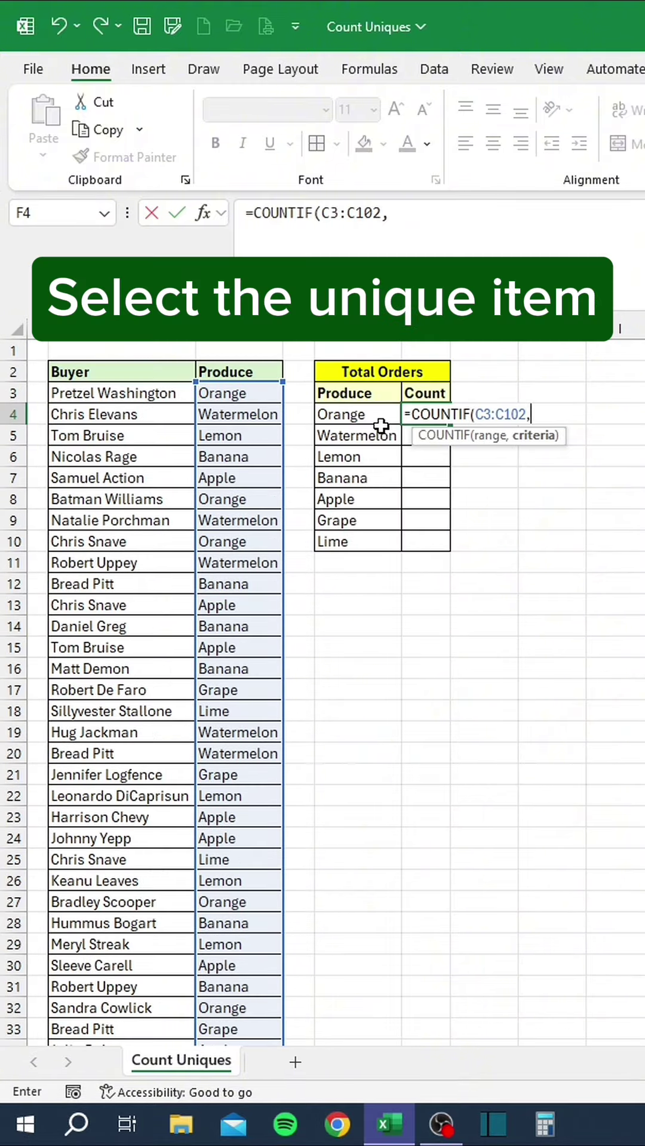
{"action": "left_click", "coordinate": [374, 412]}
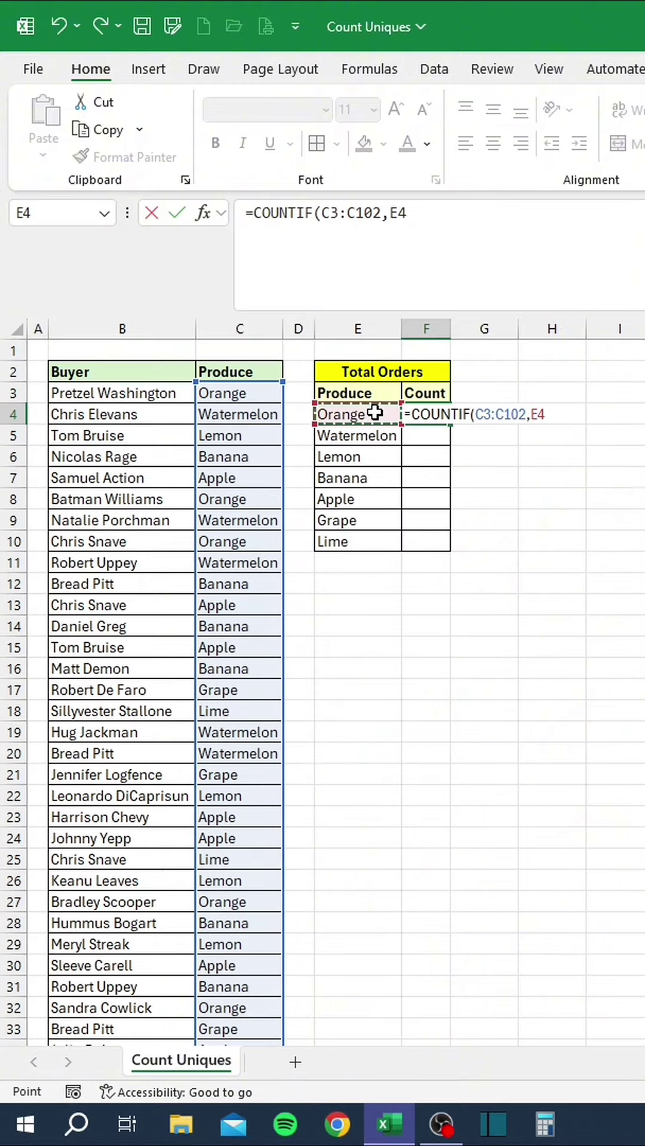
{"action": "type", "text": "#"}
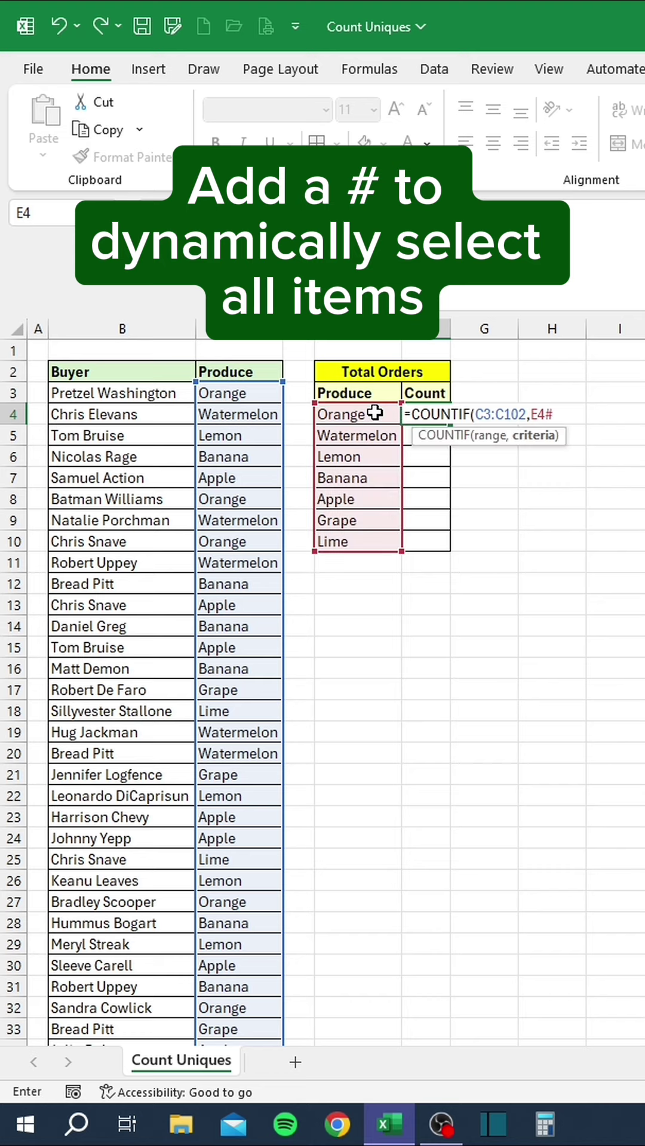
{"action": "type", "text": ")"}
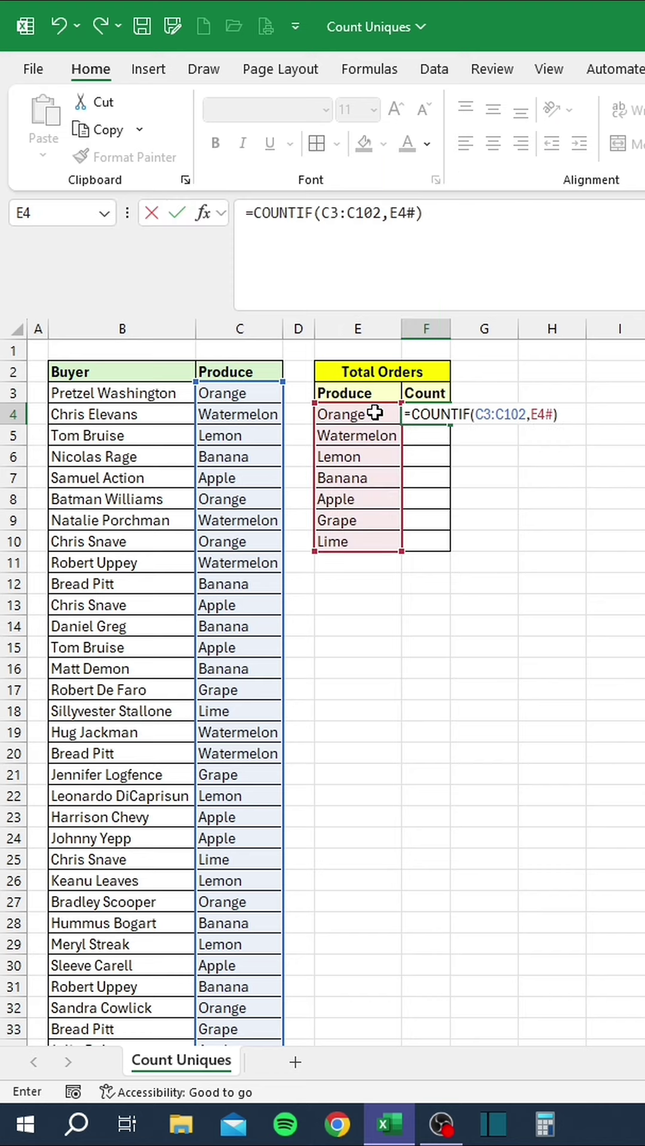
{"action": "key", "text": "Return"}
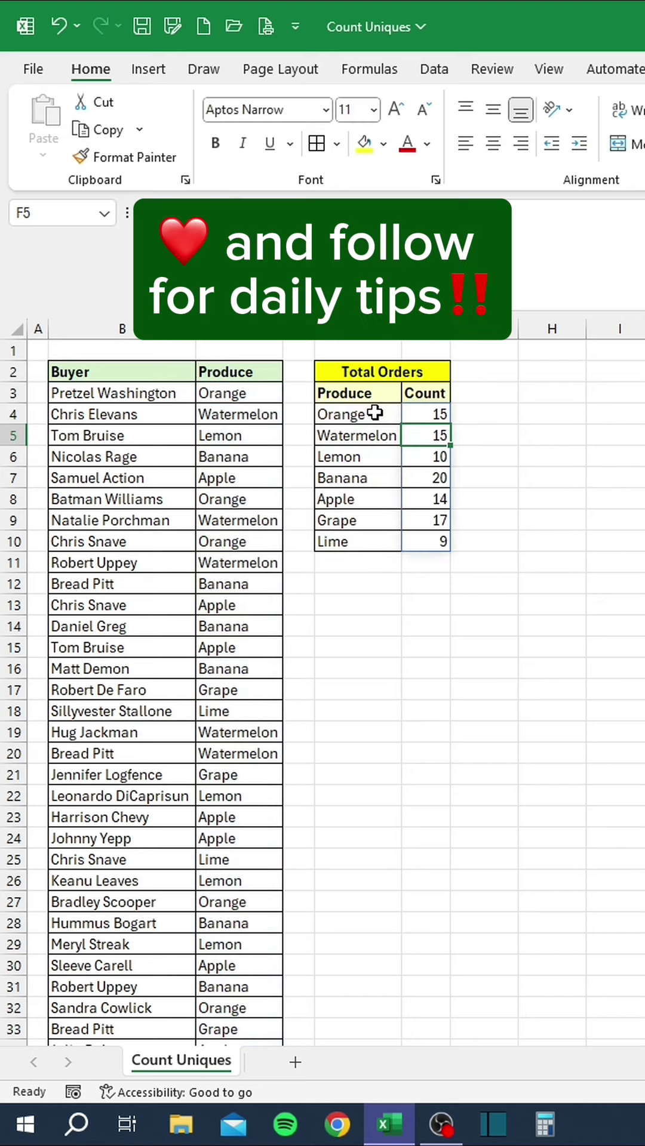
Widen columns B, E and Time by hand, then undo the change.
{"action": "left_click", "coordinate": [425, 567]}
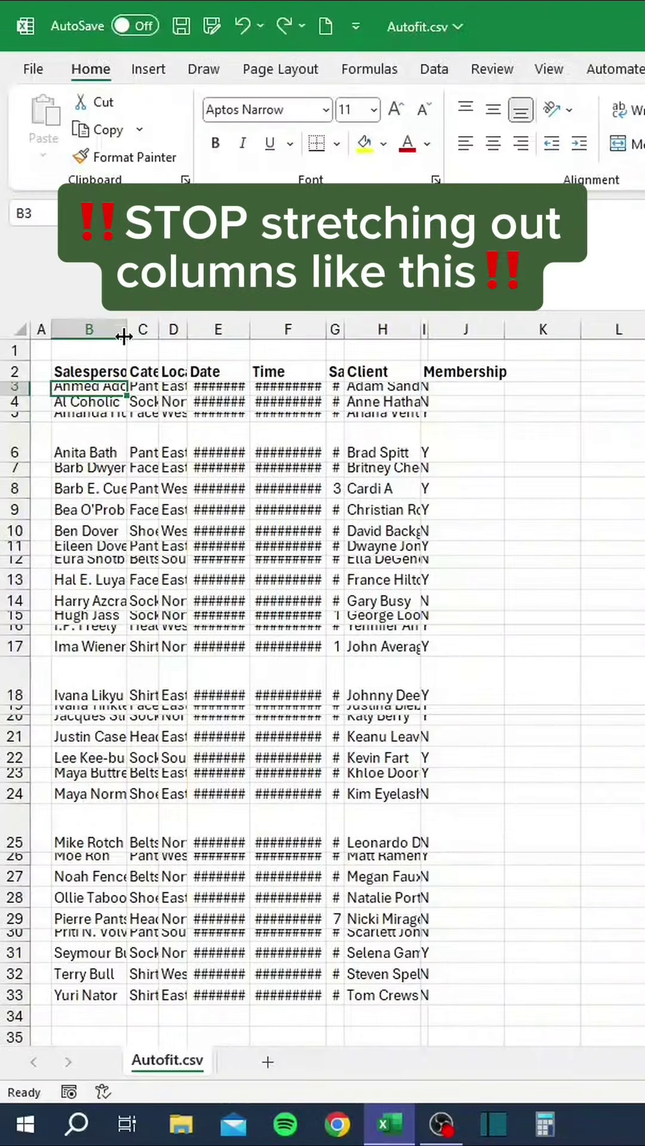
{"action": "left_click_drag", "start_coordinate": [123, 338], "coordinate": [185, 328]}
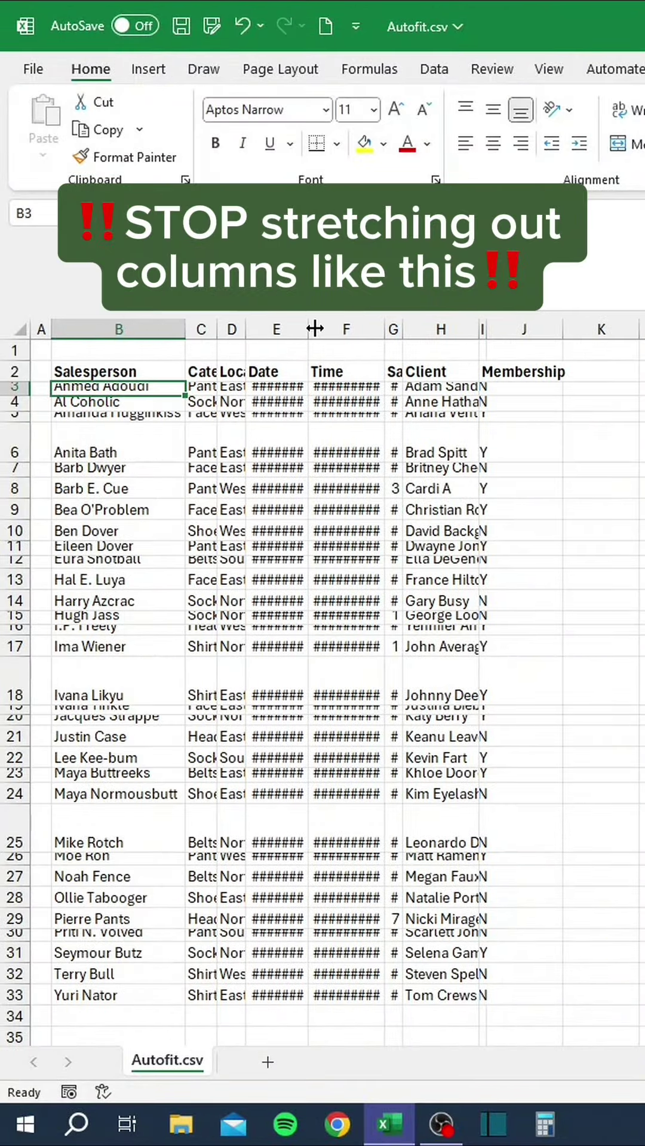
{"action": "left_click_drag", "start_coordinate": [314, 328], "coordinate": [370, 328]}
{"action": "left_click_drag", "start_coordinate": [448, 330], "coordinate": [484, 337]}
{"action": "key", "text": "ctrl+z"}
{"action": "key", "text": "ctrl+z"}
{"action": "key", "text": "ctrl+z"}
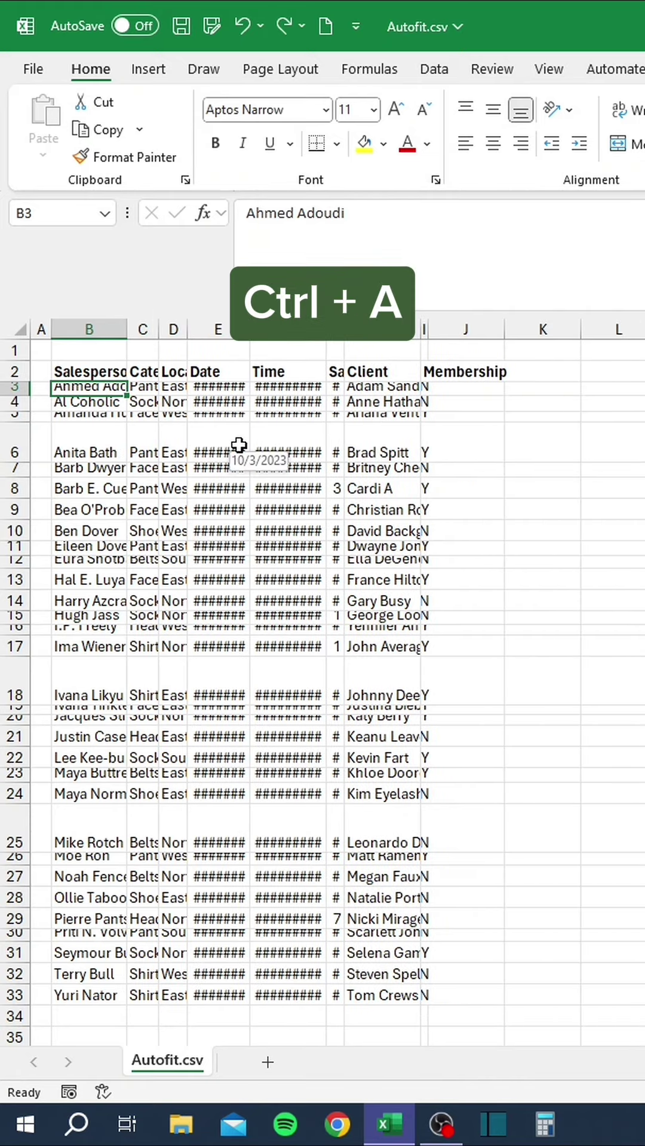
Select all data and auto-fit column widths (Alt+H+O+I) and row heights (Alt+H+O+A).
{"action": "key", "text": "ctrl+a"}
{"action": "key", "text": "alt"}
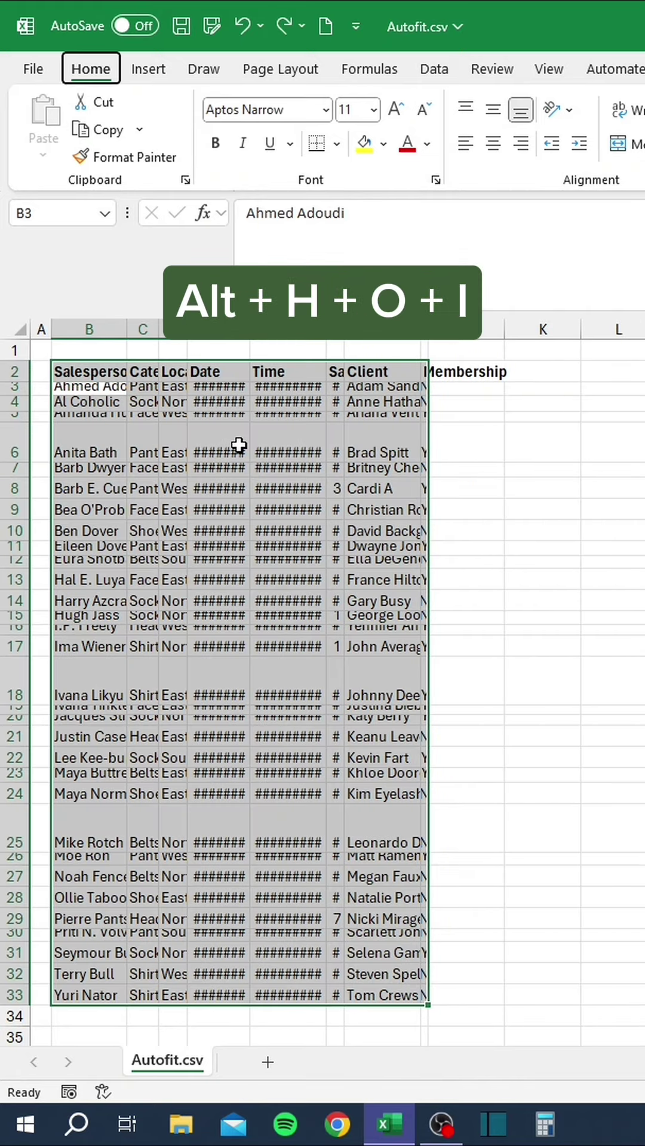
{"action": "key", "text": "h"}
{"action": "key", "text": "o"}
{"action": "key", "text": "i"}
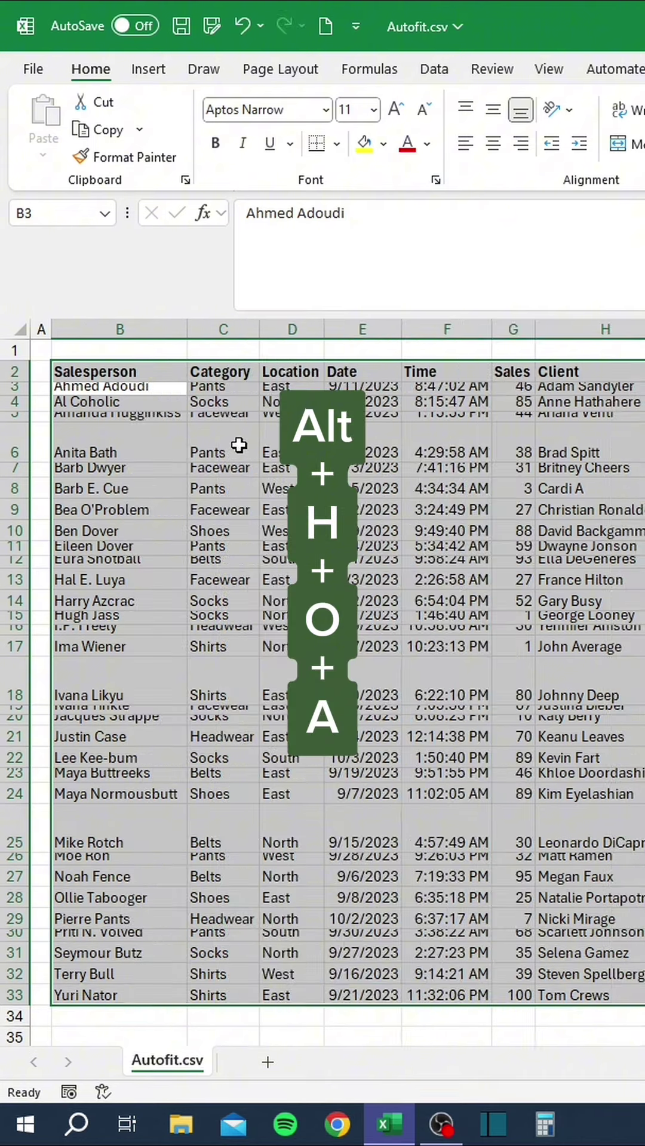
{"action": "key", "text": "alt"}
{"action": "key", "text": "h"}
{"action": "key", "text": "o"}
{"action": "key", "text": "a"}
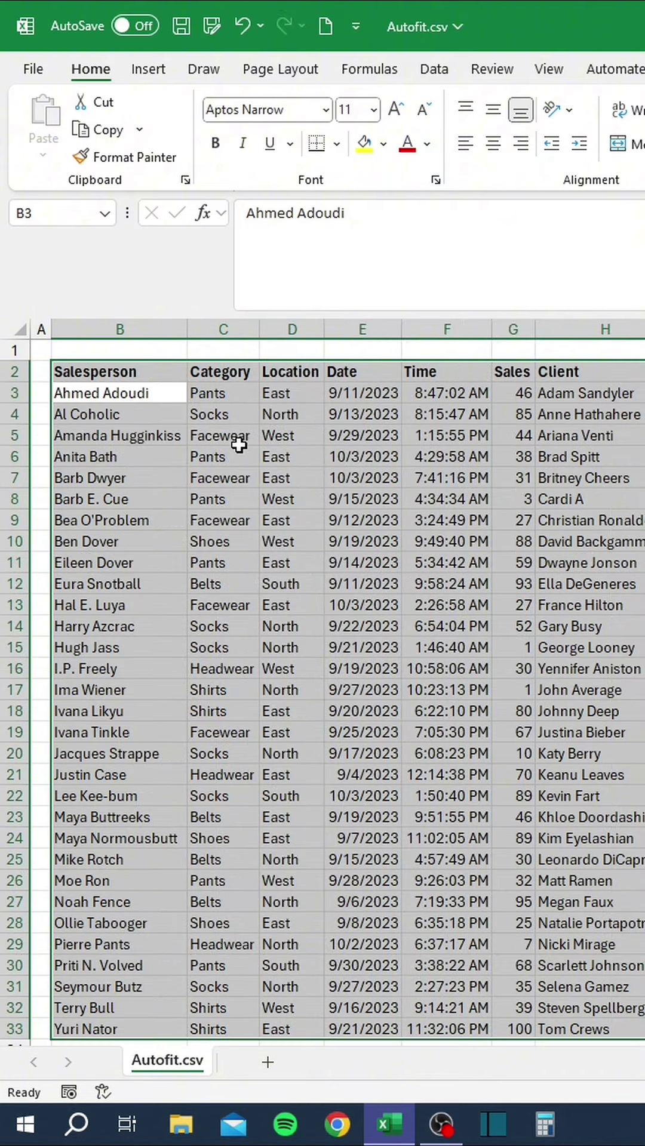
{"action": "left_click", "coordinate": [239, 442]}
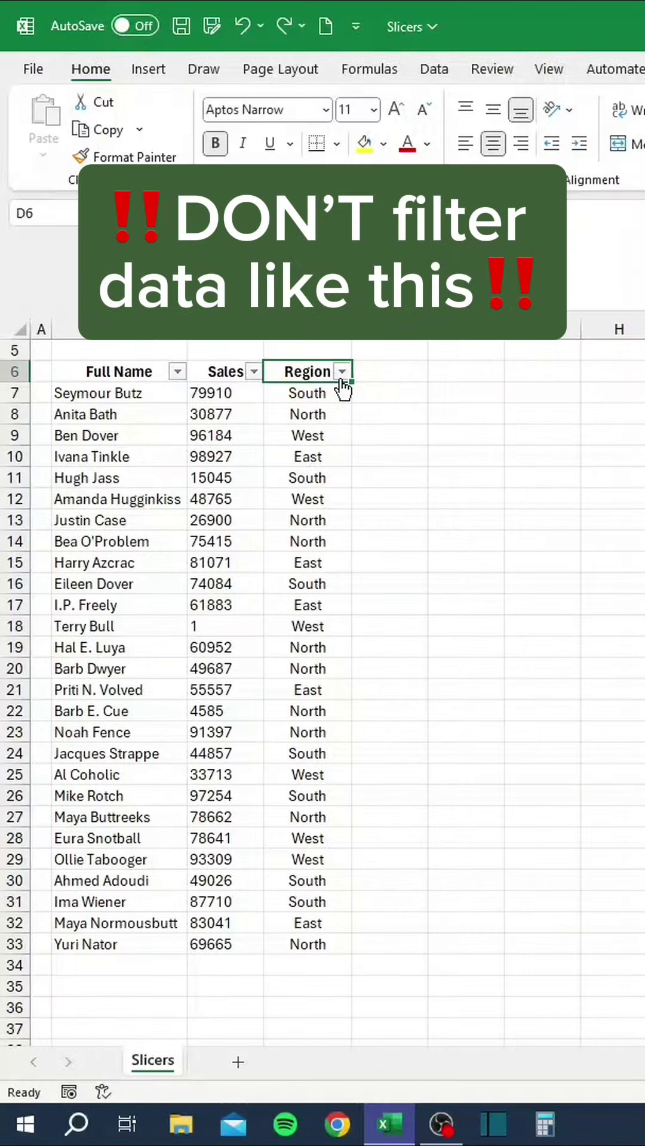
Filter the Region column to show only South, then only East rows.
{"action": "left_click", "coordinate": [342, 372]}
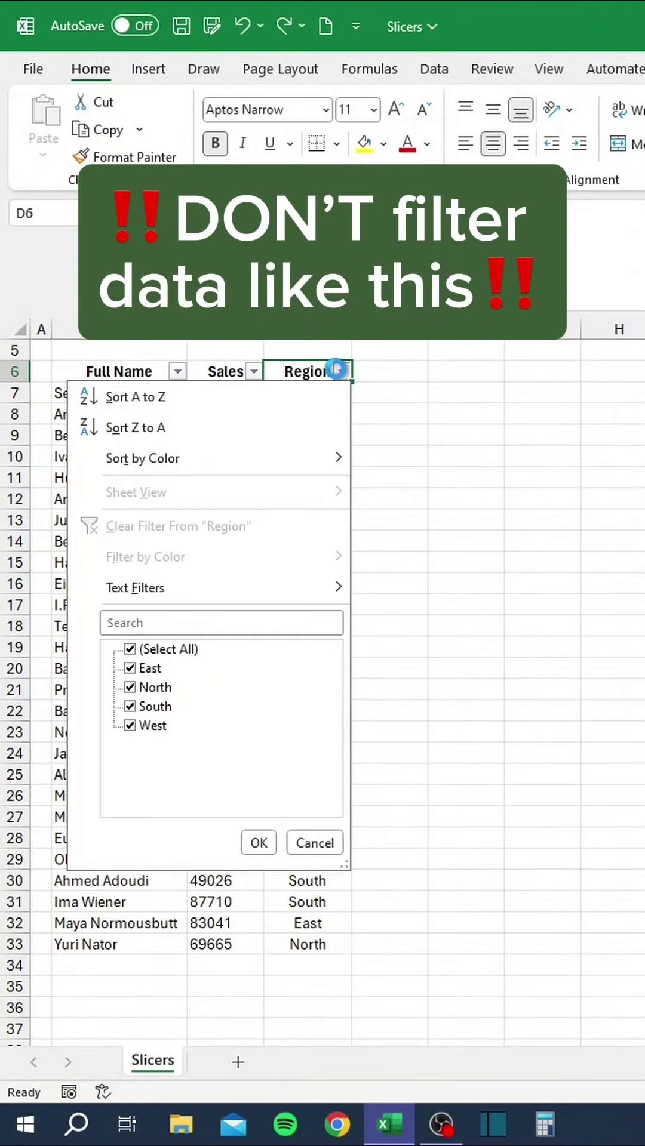
{"action": "left_click", "coordinate": [131, 649]}
{"action": "left_click", "coordinate": [130, 706]}
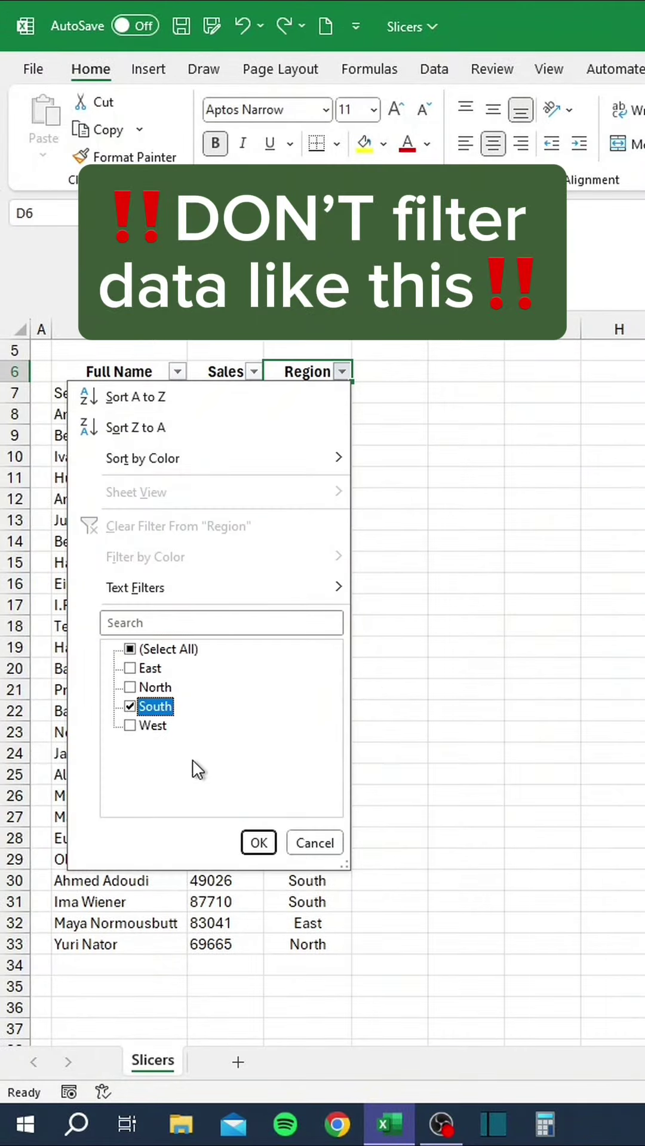
{"action": "left_click", "coordinate": [258, 842]}
{"action": "left_click", "coordinate": [341, 371]}
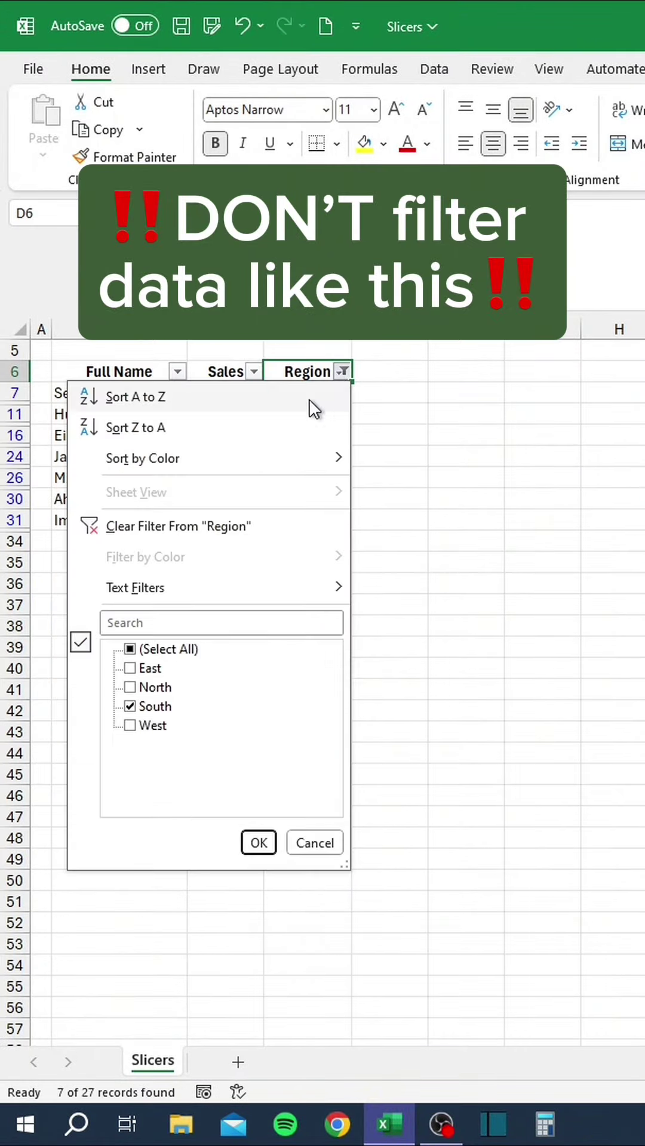
{"action": "left_click", "coordinate": [129, 668]}
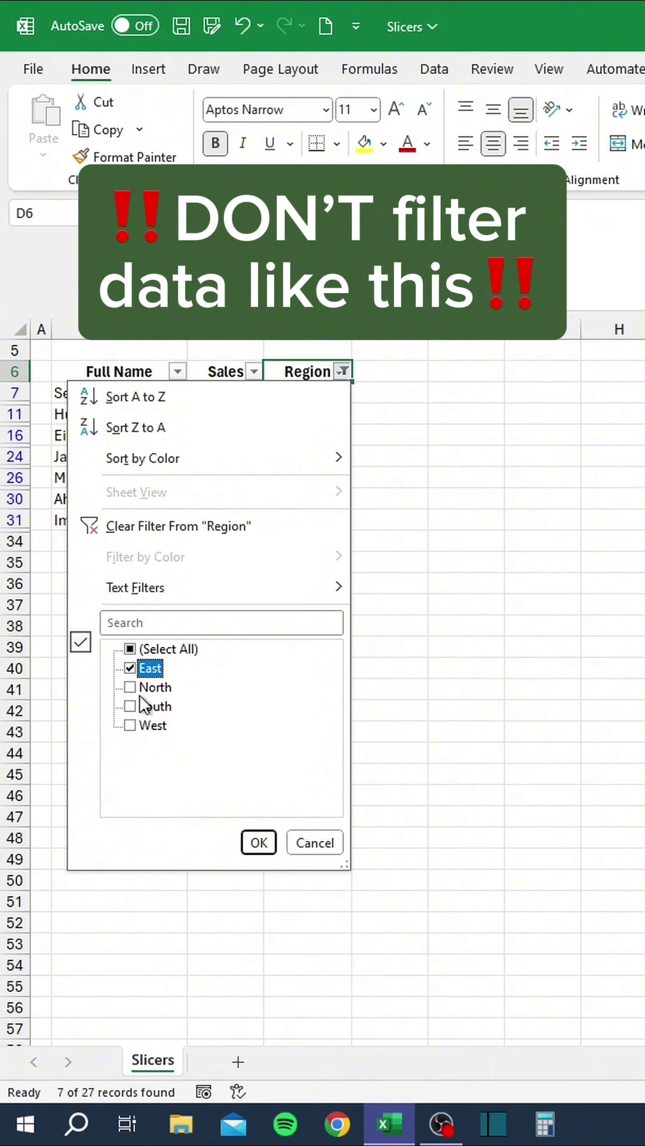
{"action": "left_click", "coordinate": [257, 843]}
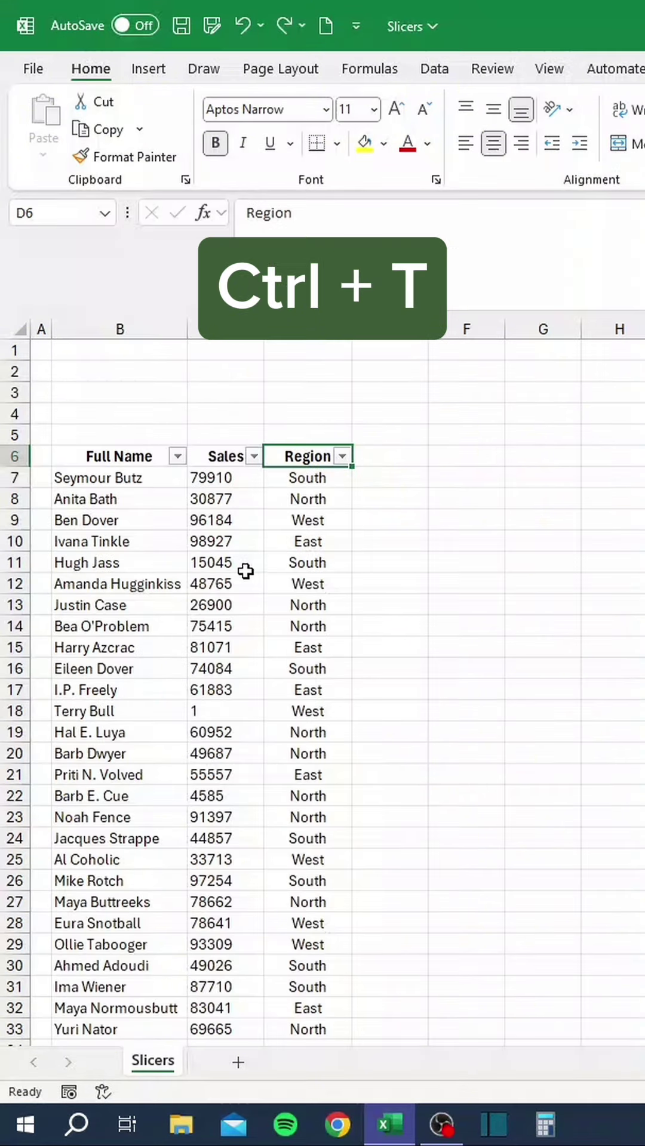
Convert the data to a table with headers and insert a Region slicer.
{"action": "key", "text": "ctrl+t"}
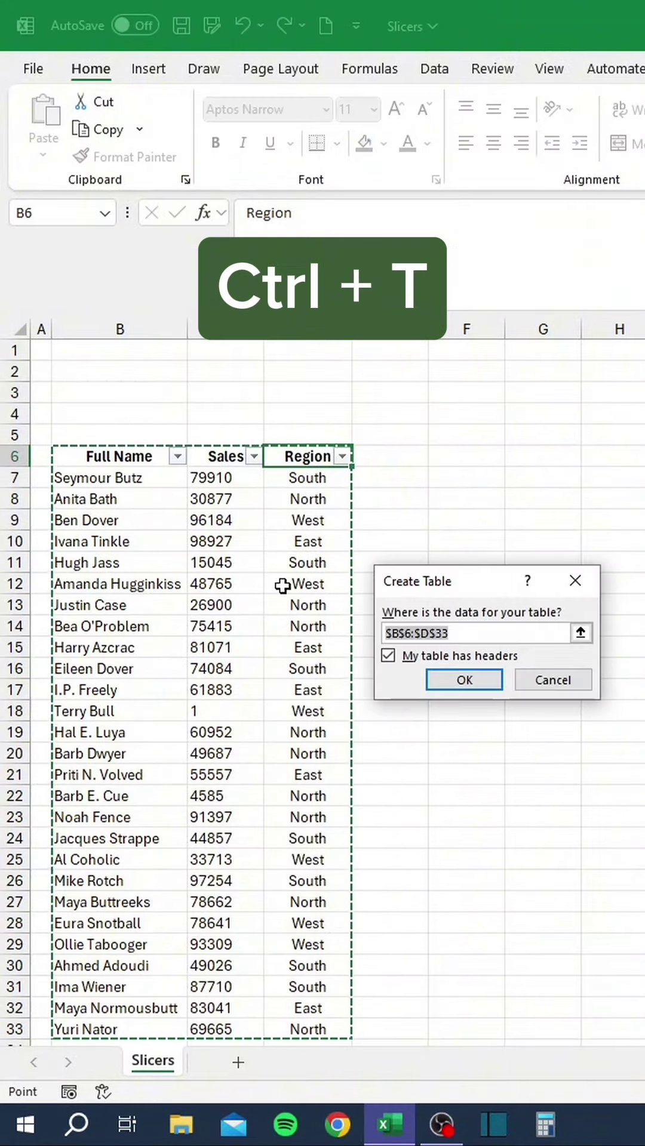
{"action": "left_click", "coordinate": [454, 679]}
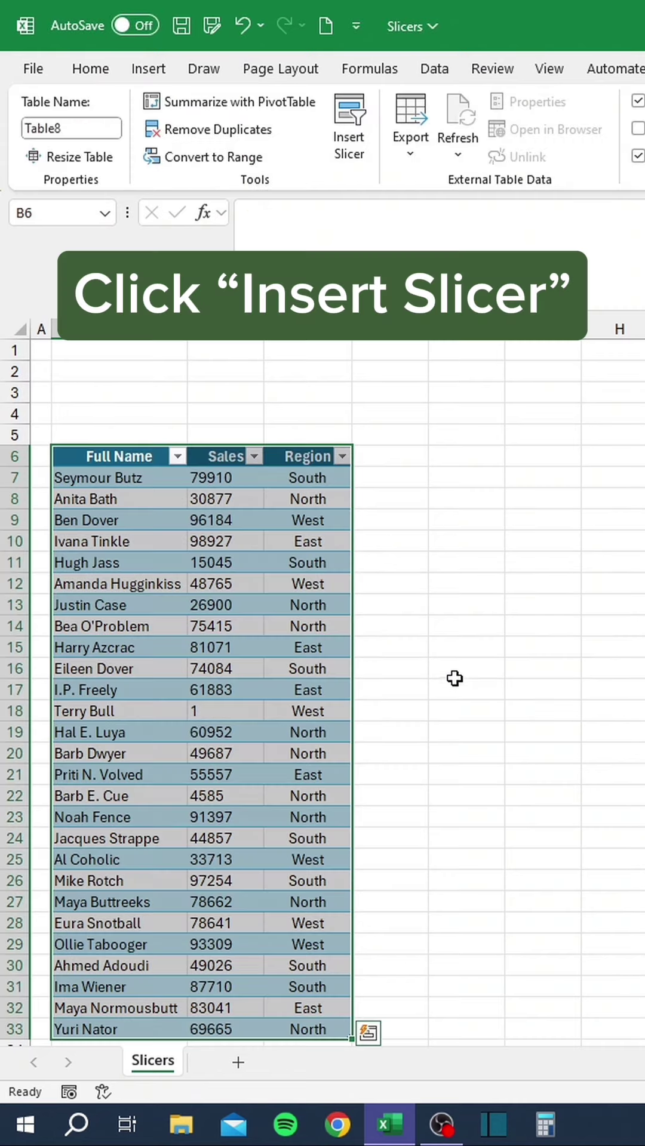
{"action": "left_click", "coordinate": [351, 148]}
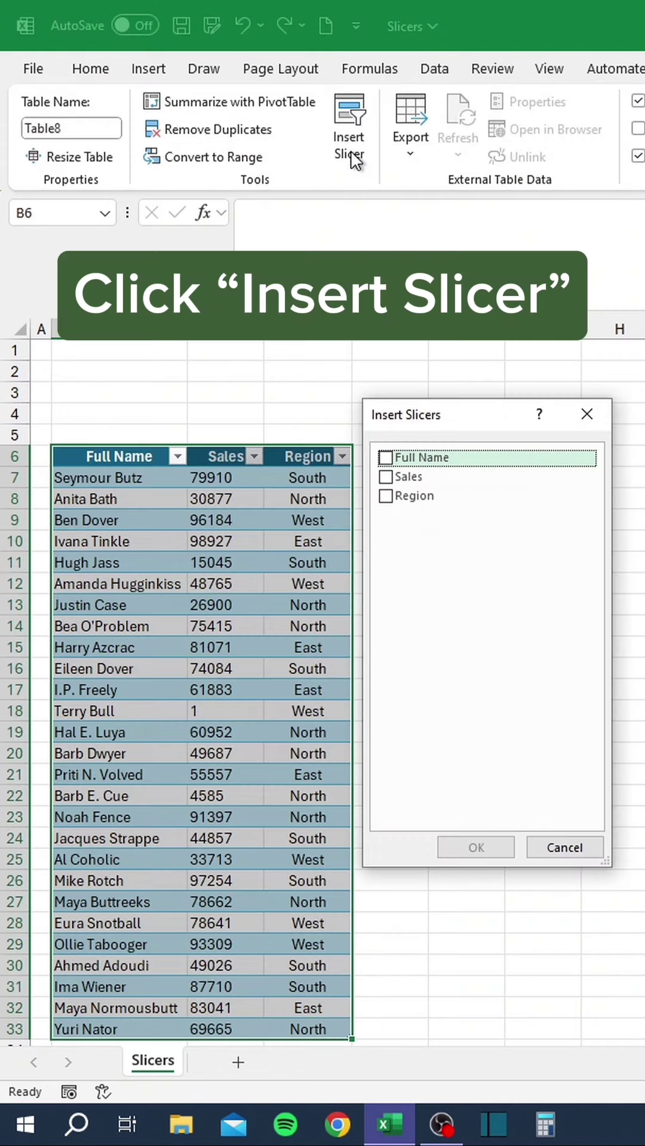
{"action": "left_click", "coordinate": [386, 496]}
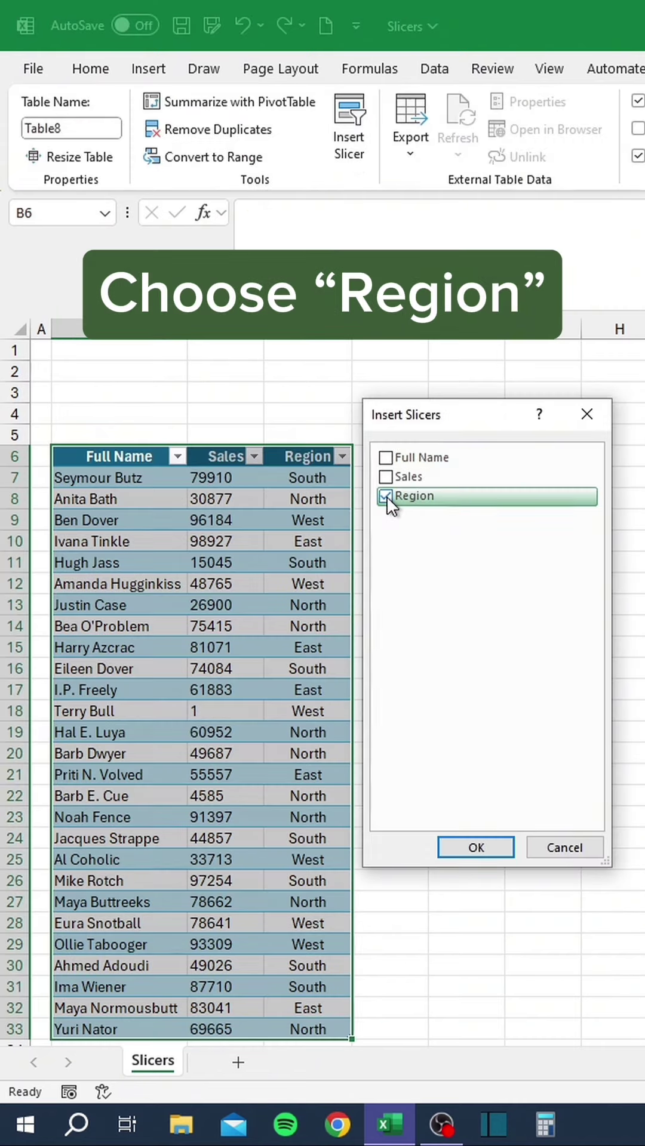
{"action": "left_click", "coordinate": [476, 848]}
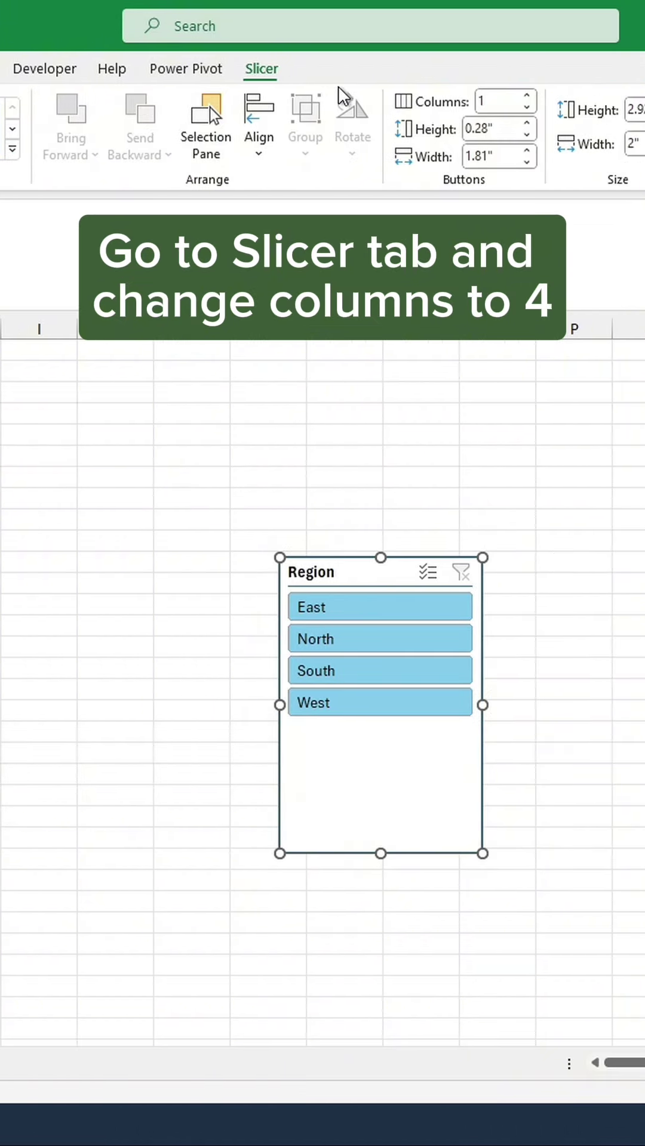
Set the slicer to 4 columns, resize it to one wide row, and move it above the table.
{"action": "left_click", "coordinate": [498, 103]}
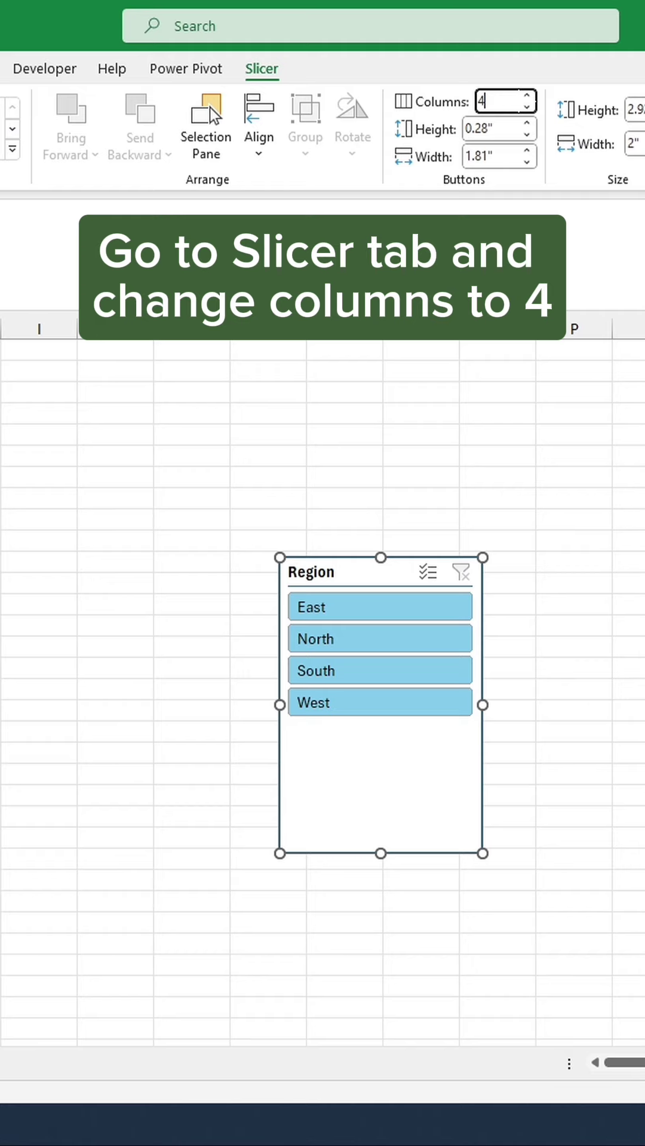
{"action": "key", "text": "Return"}
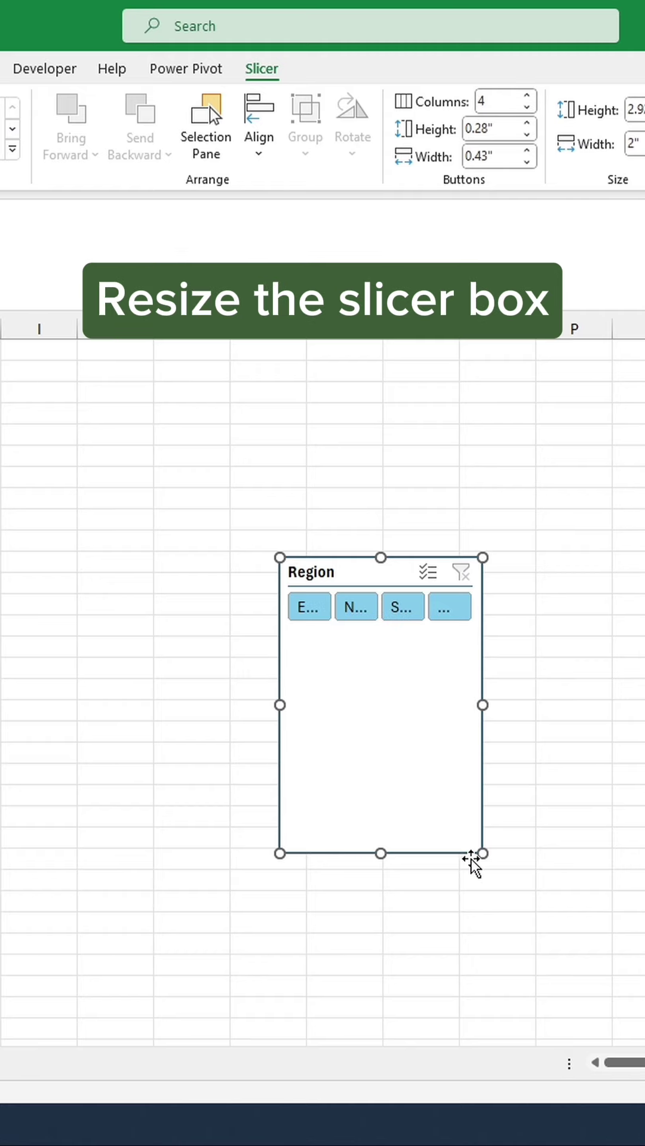
{"action": "left_click_drag", "start_coordinate": [482, 854], "coordinate": [573, 655]}
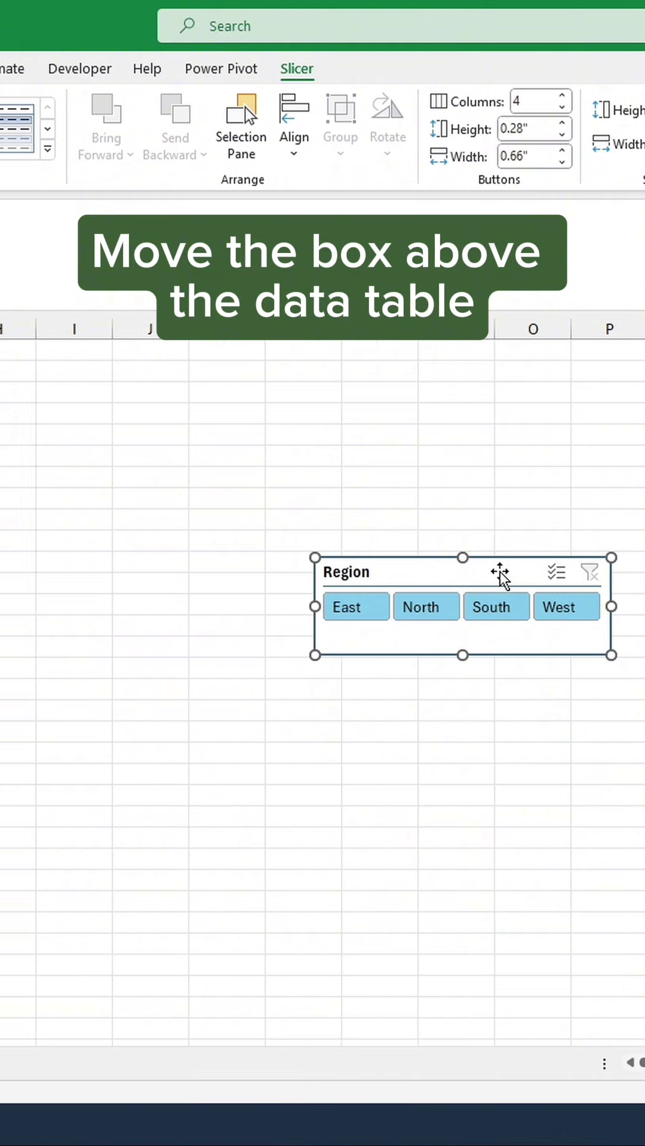
{"action": "left_click_drag", "start_coordinate": [466, 573], "coordinate": [0, 481]}
{"action": "left_click_drag", "start_coordinate": [211, 481], "coordinate": [242, 356]}
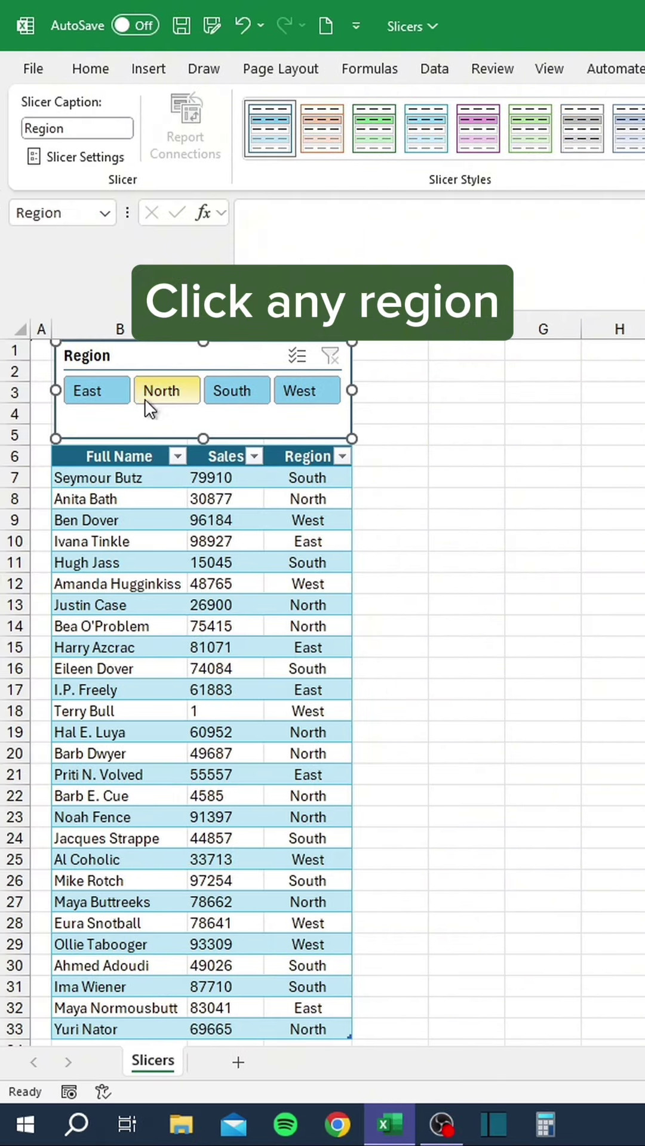
Test the East, North and South slicer buttons, then clear the region filter.
{"action": "left_click", "coordinate": [117, 391]}
{"action": "left_click", "coordinate": [161, 392]}
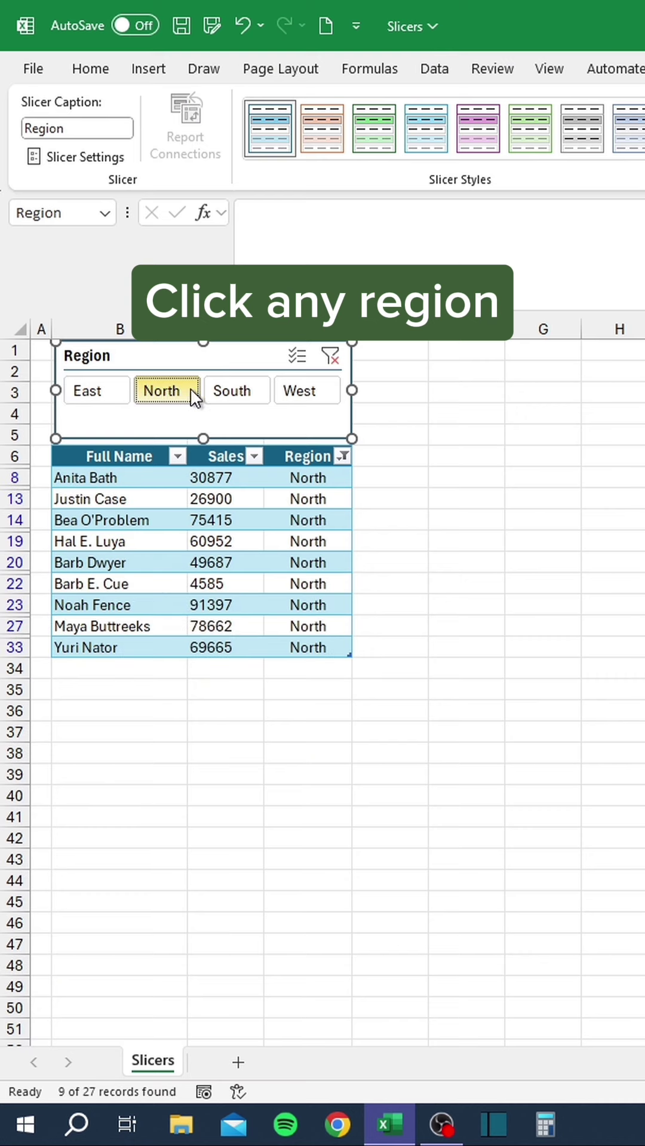
{"action": "left_click", "coordinate": [227, 389]}
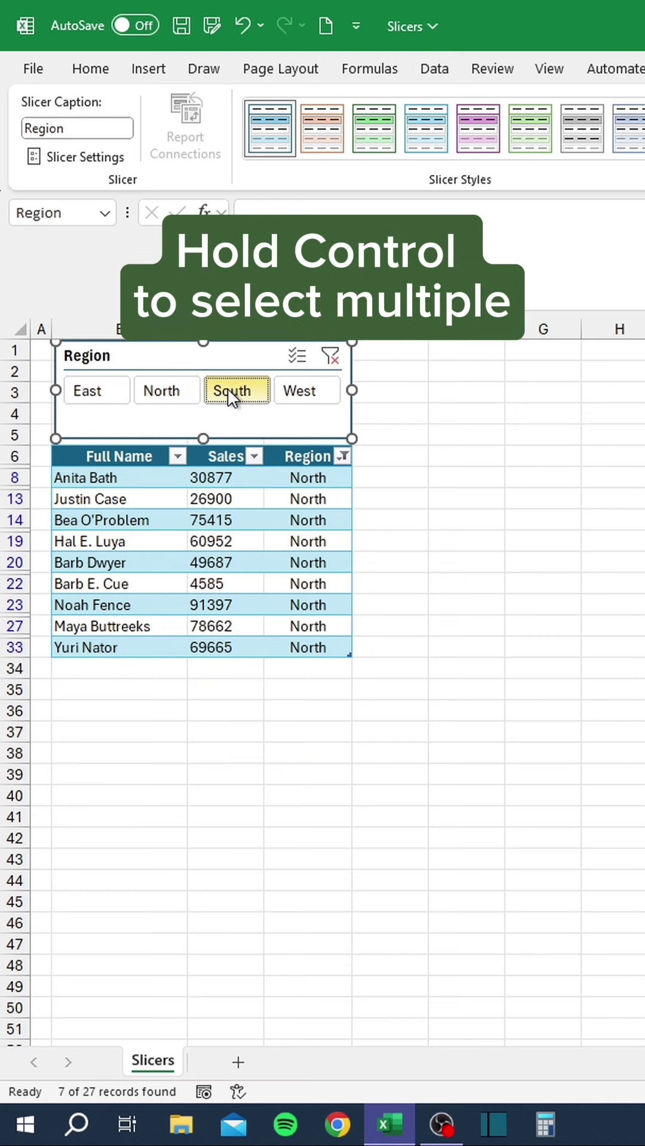
{"action": "left_click", "coordinate": [174, 392], "text": "ctrl"}
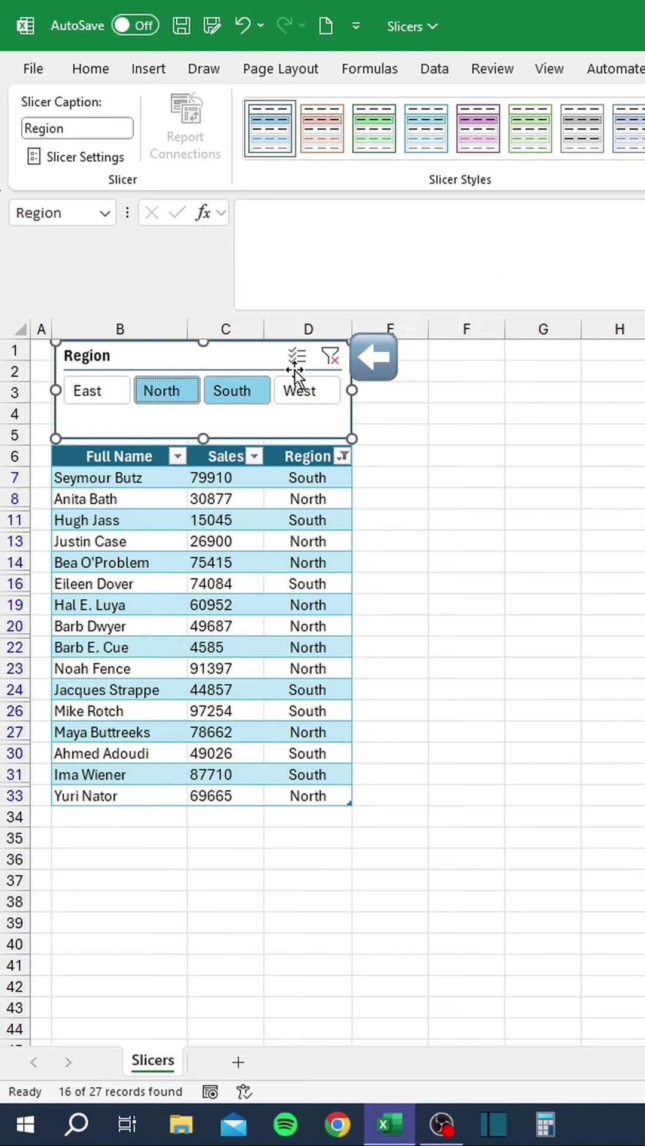
{"action": "left_click", "coordinate": [331, 356]}
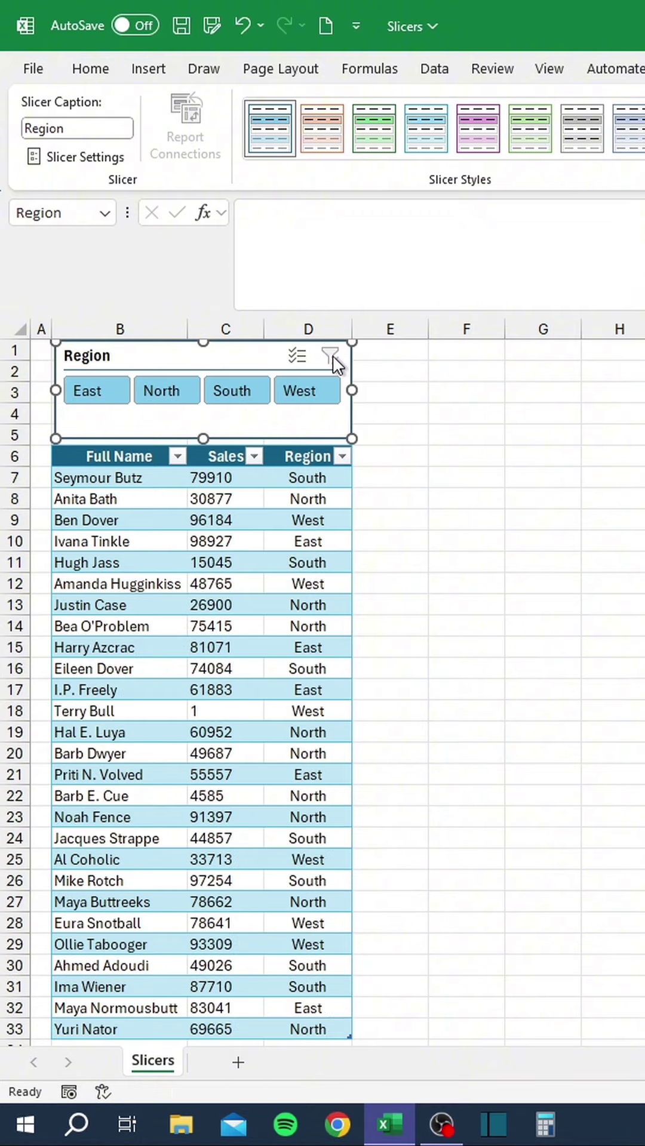
{"action": "left_click", "coordinate": [388, 561]}
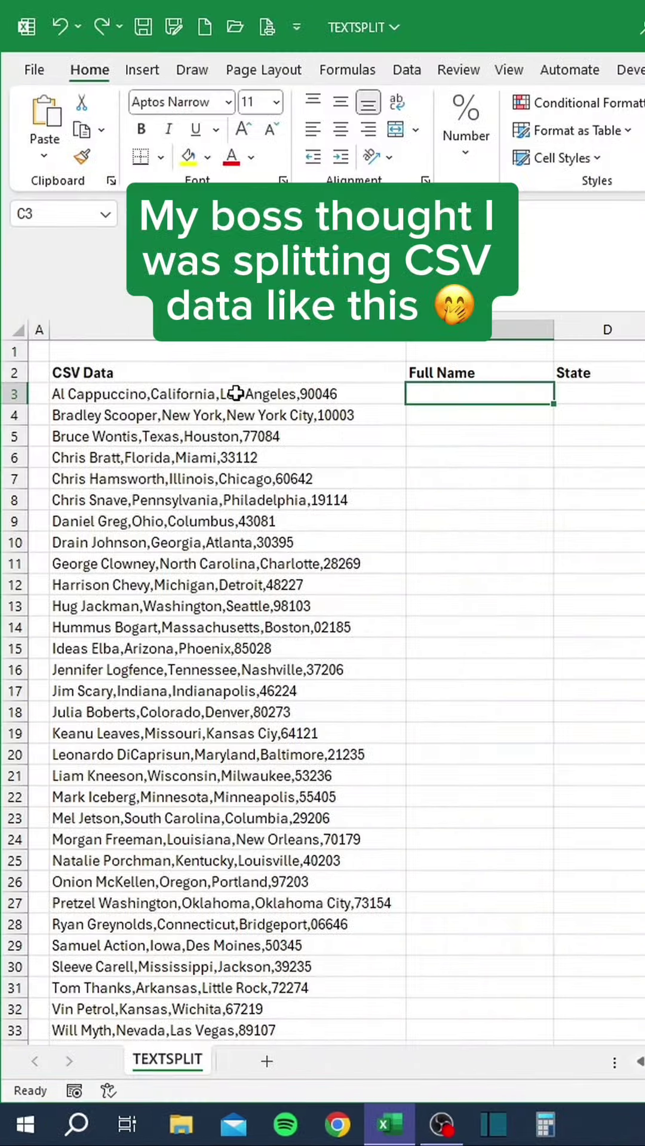
Copy the name and state from B3's CSV text into C3 and D3 manually, then undo it.
{"action": "left_click", "coordinate": [143, 393]}
{"action": "double_click", "coordinate": [142, 392]}
{"action": "left_click_drag", "start_coordinate": [147, 394], "coordinate": [62, 394]}
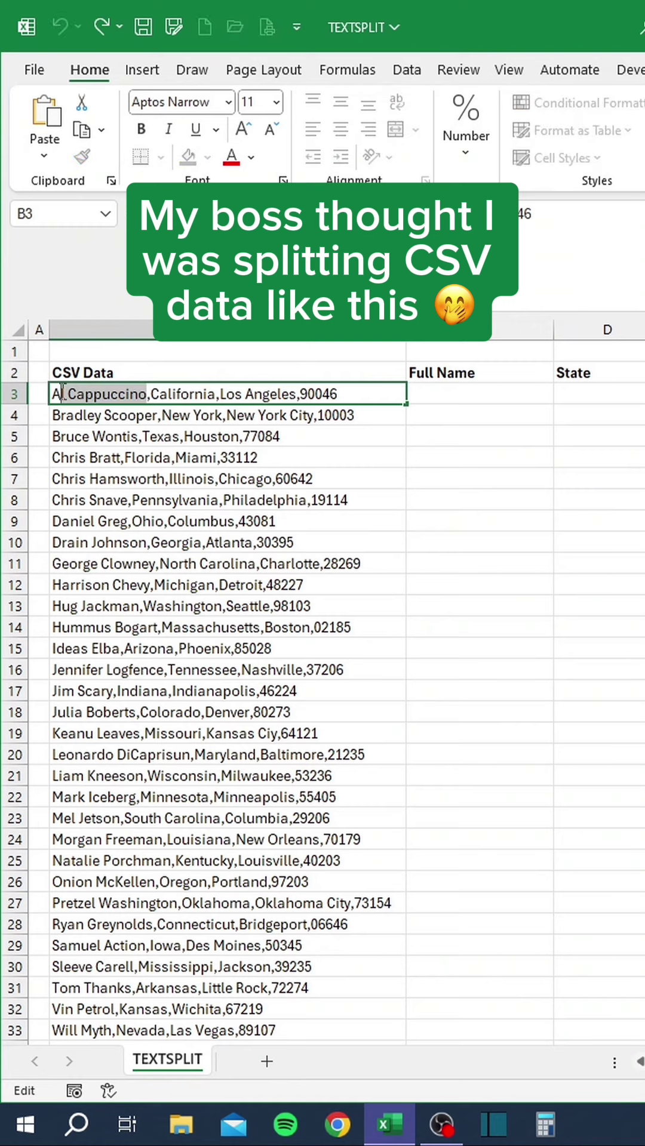
{"action": "key", "text": "ctrl+c"}
{"action": "left_click", "coordinate": [439, 394]}
{"action": "key", "text": "ctrl+v"}
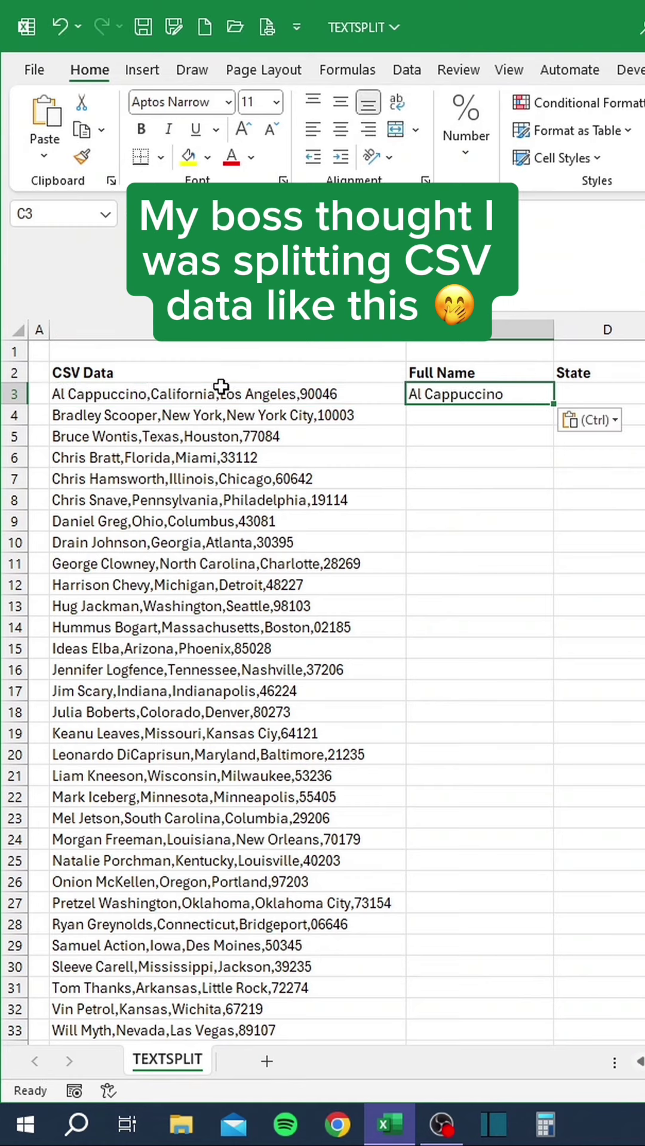
{"action": "left_click", "coordinate": [221, 387]}
{"action": "double_click", "coordinate": [215, 394]}
{"action": "left_click_drag", "start_coordinate": [215, 394], "coordinate": [151, 394]}
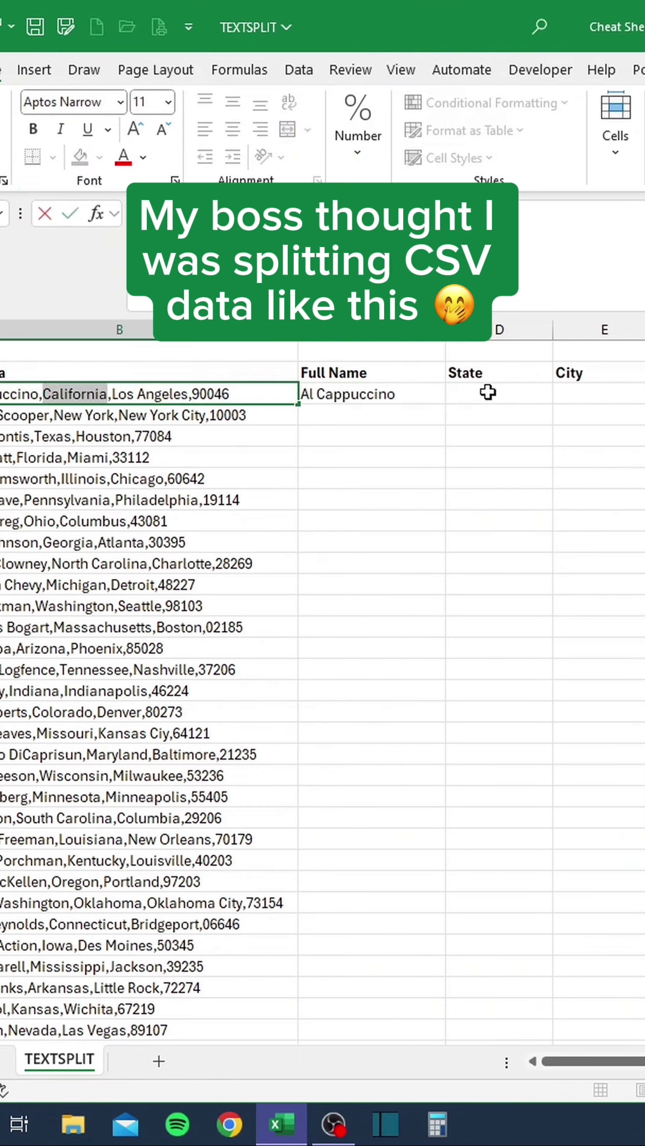
{"action": "key", "text": "ctrl+c"}
{"action": "left_click", "coordinate": [487, 392]}
{"action": "key", "text": "ctrl+v"}
{"action": "key", "text": "ctrl+z"}
{"action": "key", "text": "ctrl+z"}
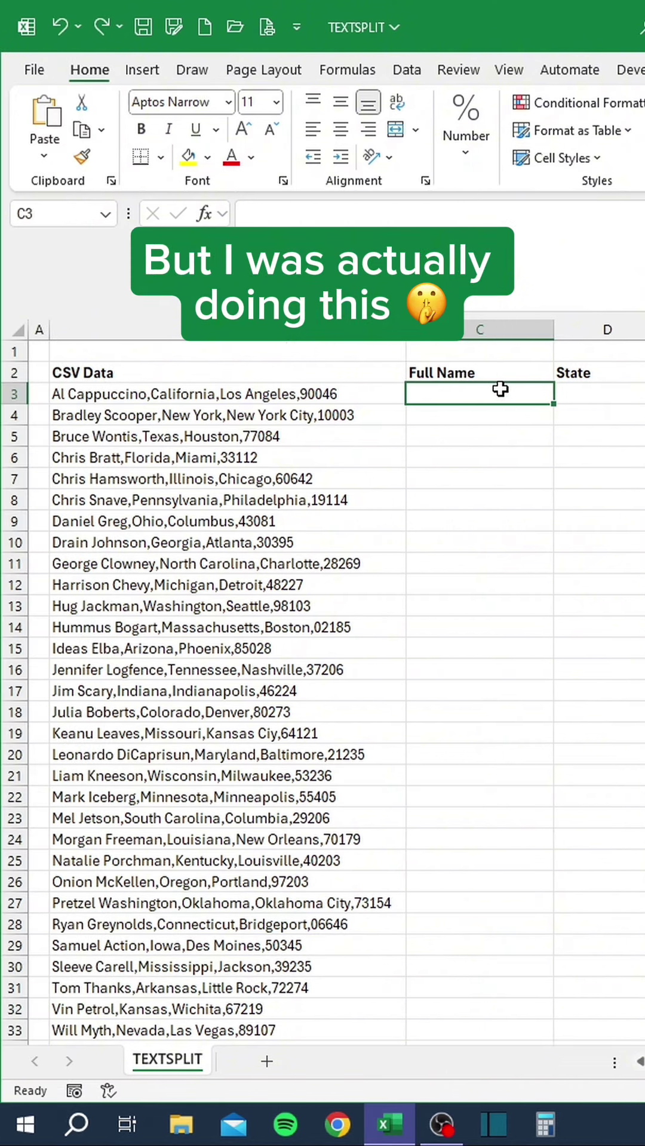
Enter =TEXTSPLIT(B3,",") in C3 and fill it down to row 33.
{"action": "type", "text": "=TEXTSPLIT"}
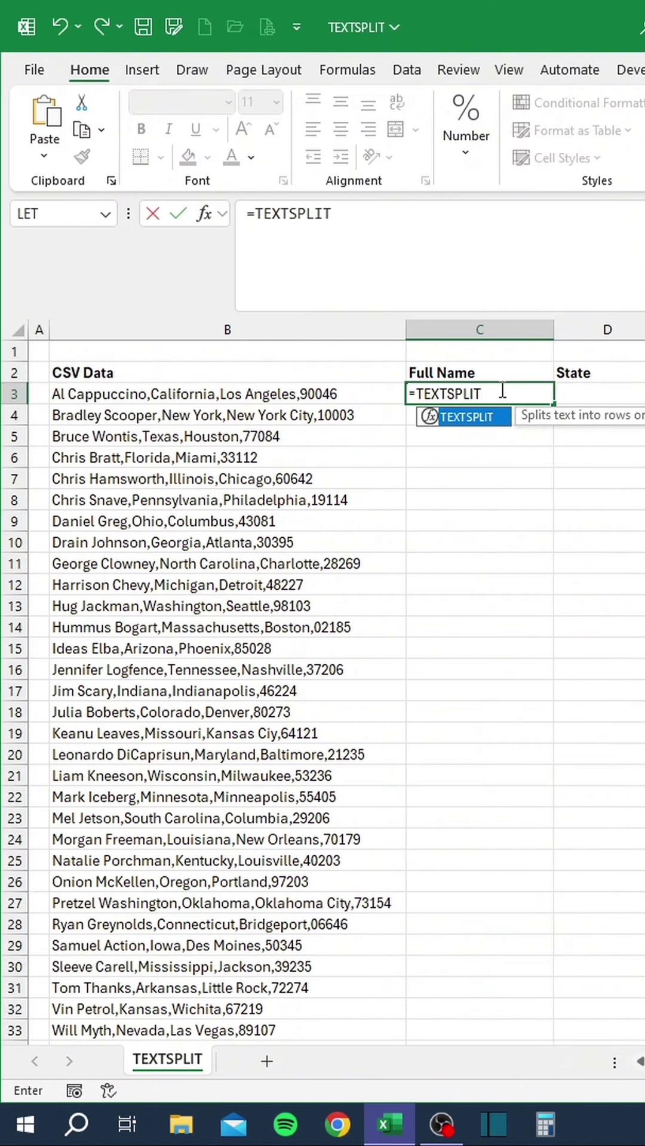
{"action": "type", "text": "("}
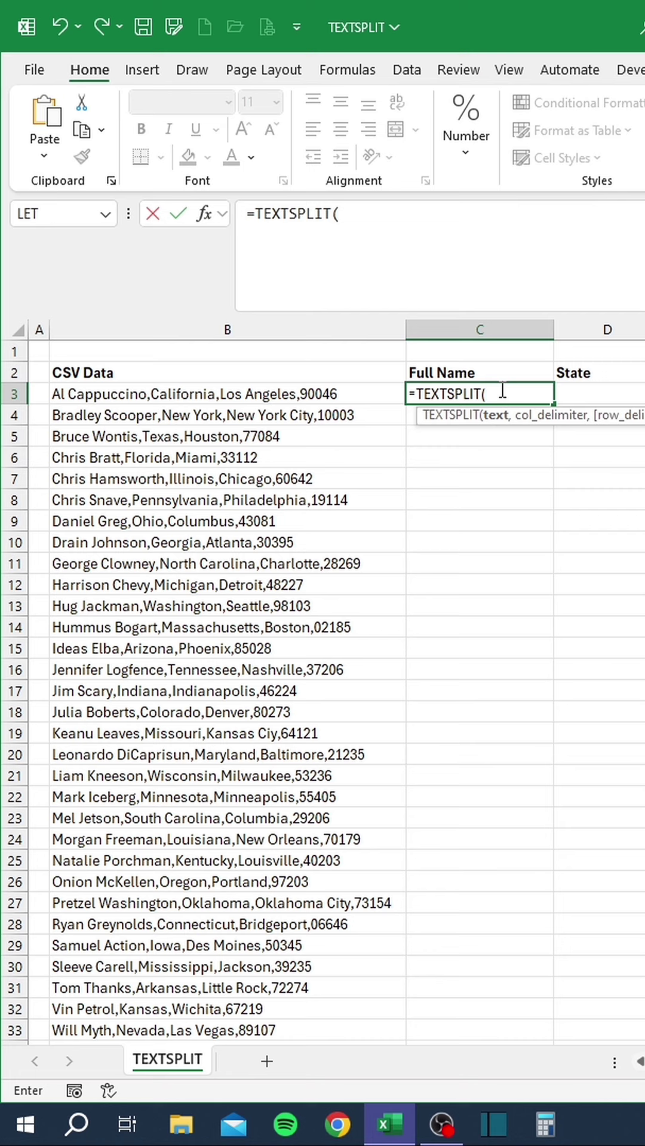
{"action": "left_click", "coordinate": [191, 391]}
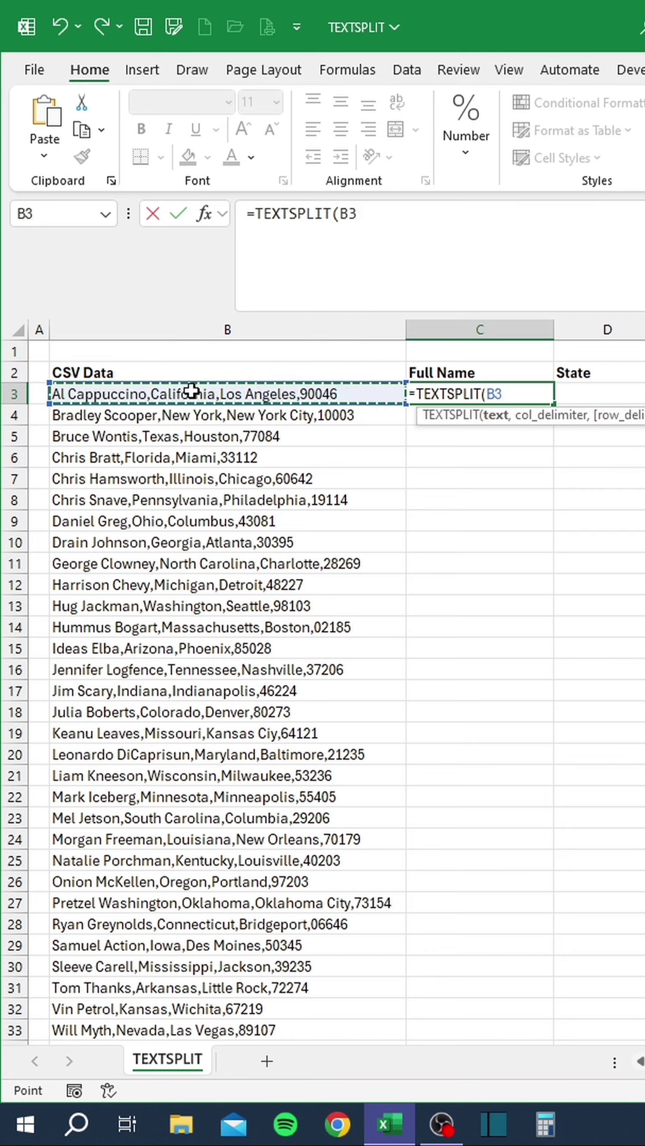
{"action": "type", "text": ",\","}
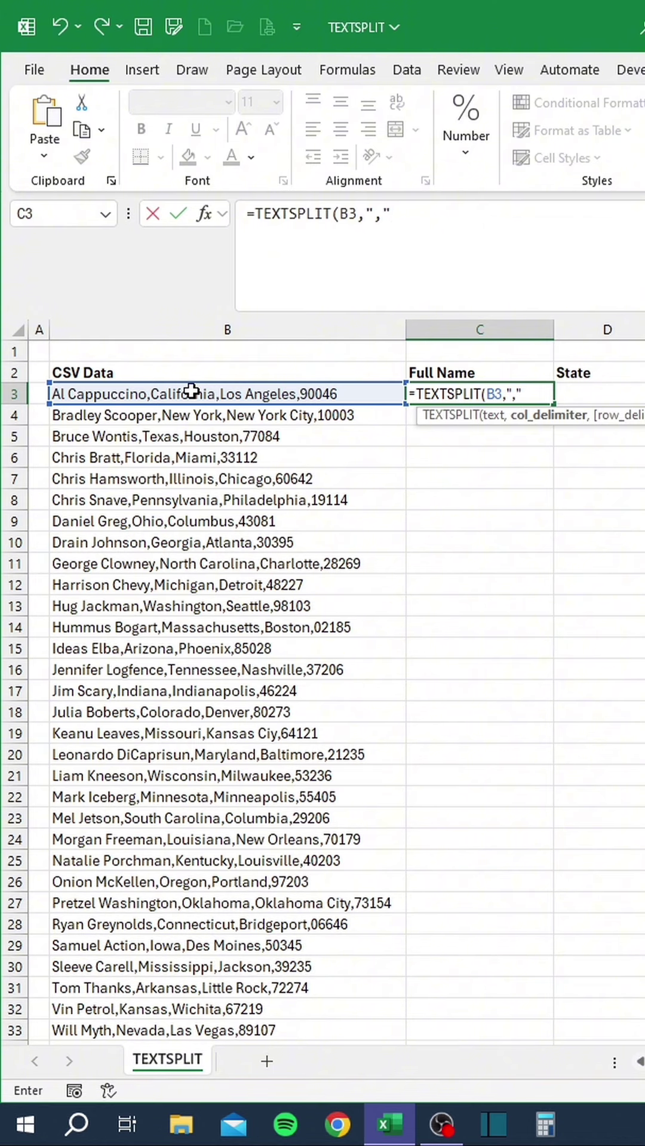
{"action": "type", "text": "\")"}
{"action": "key", "text": "Return"}
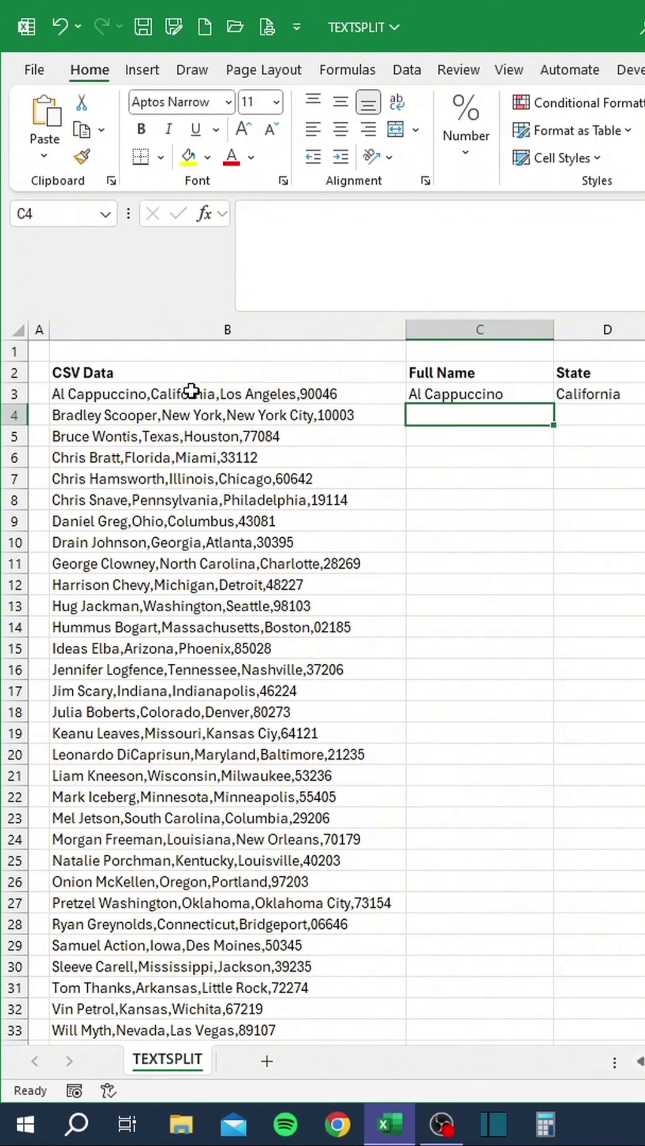
{"action": "left_click", "coordinate": [514, 394]}
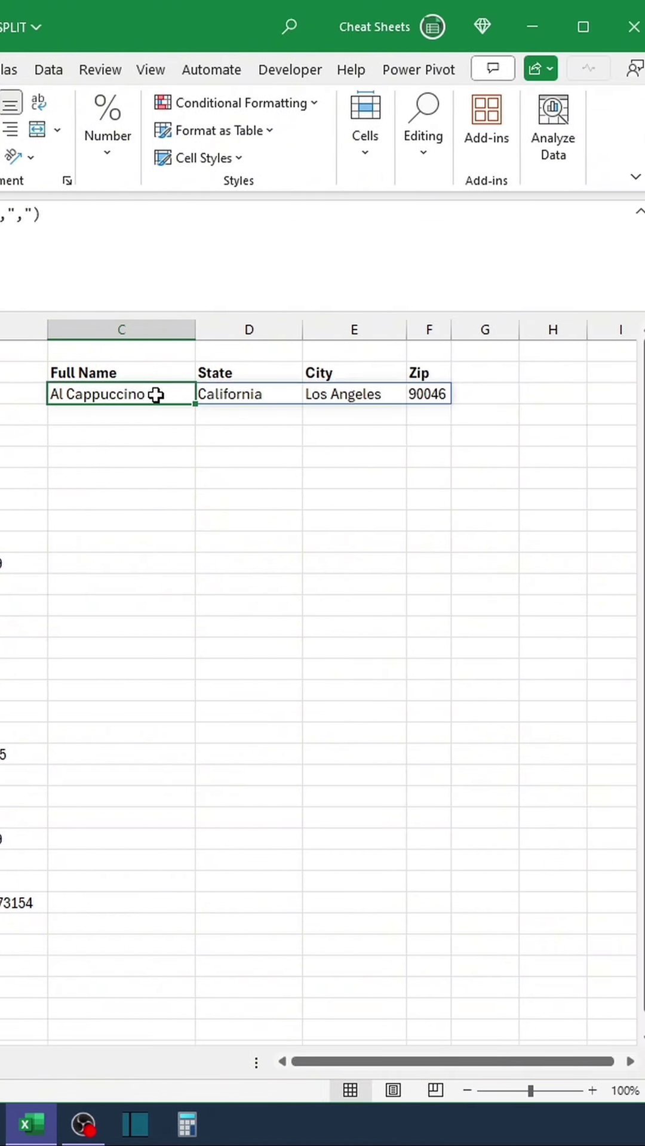
{"action": "left_click_drag", "start_coordinate": [197, 406], "coordinate": [155, 1032]}
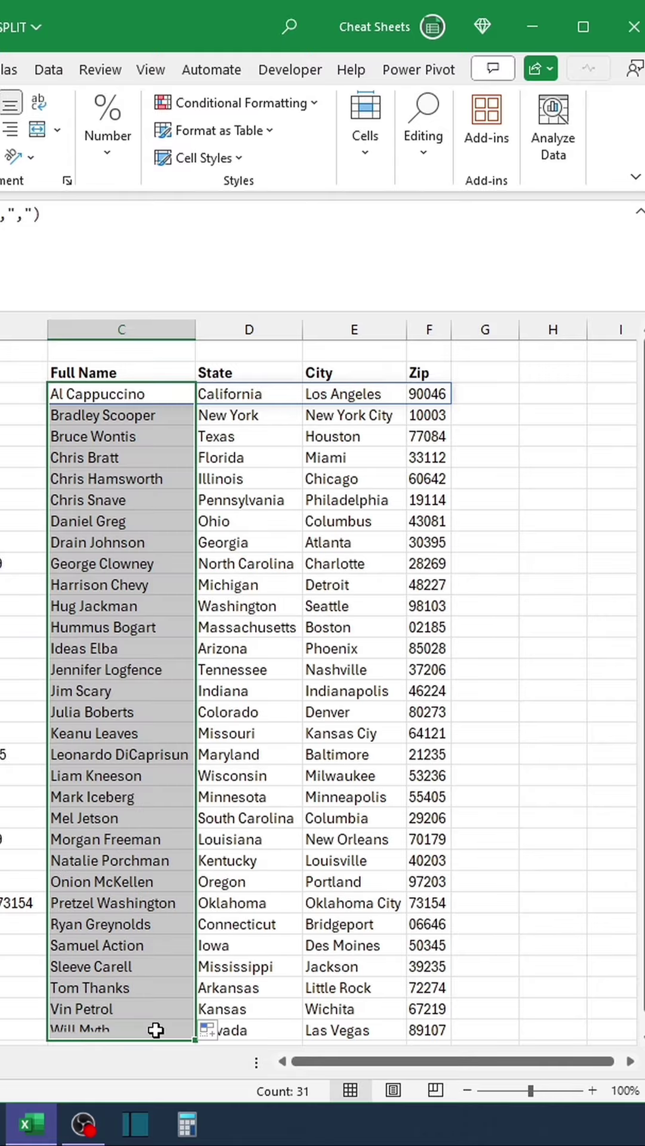
{"action": "left_click", "coordinate": [481, 816]}
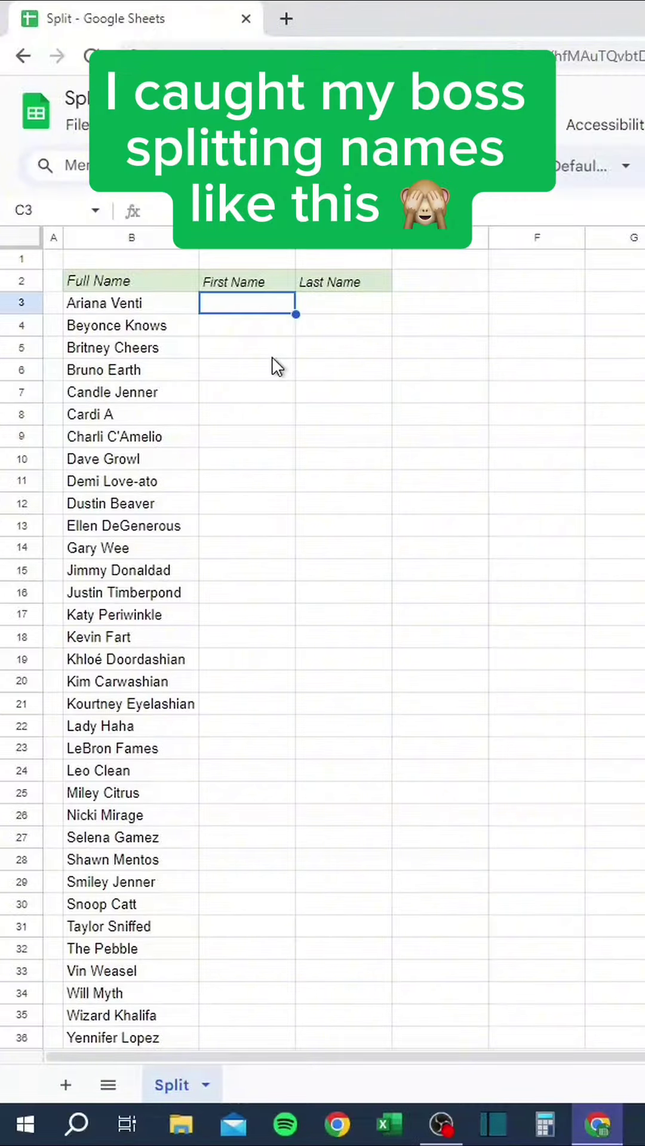
Type two people's first and last names by hand, then undo the entries.
{"action": "type", "text": "Ariana"}
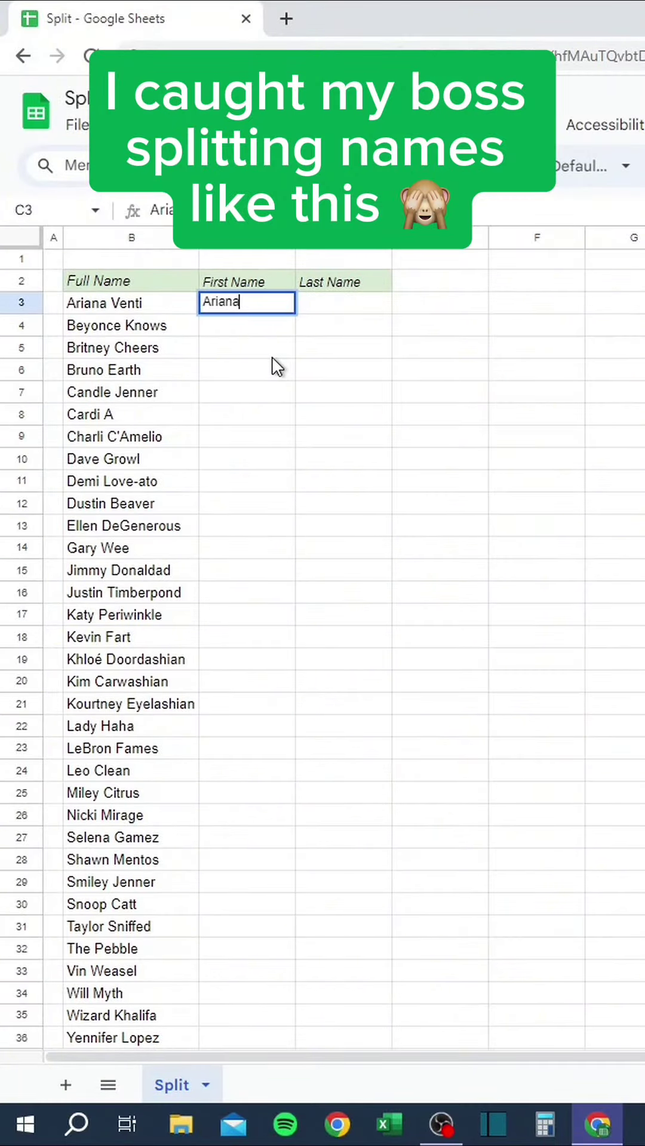
{"action": "key", "text": "Tab"}
{"action": "type", "text": "Venti"}
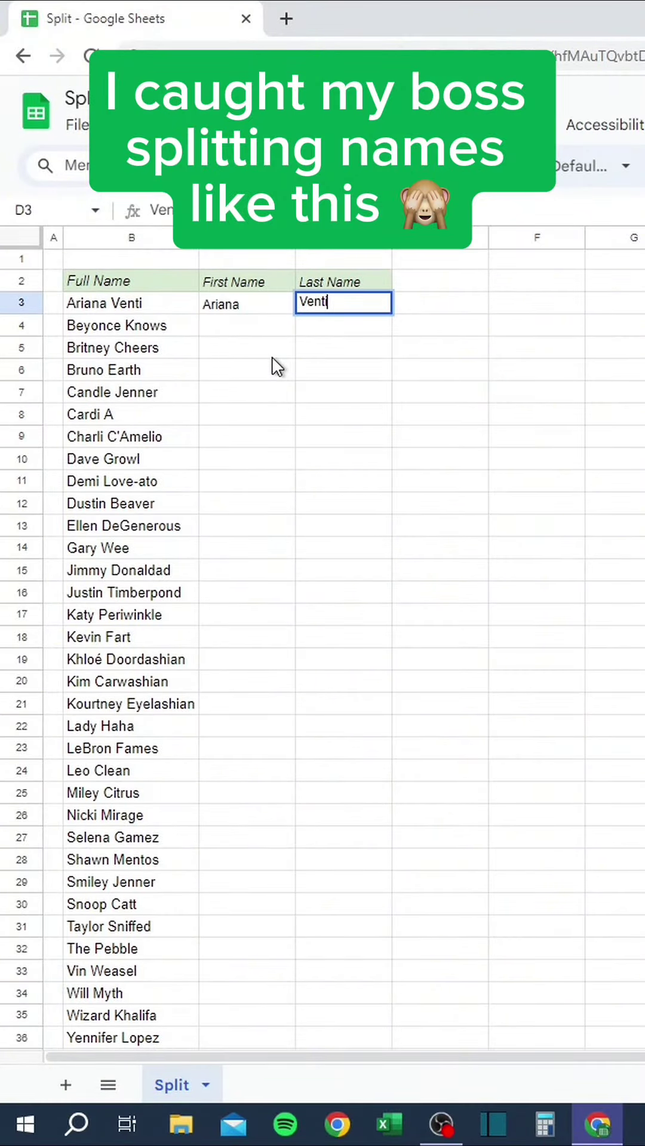
{"action": "key", "text": "Return"}
{"action": "type", "text": "Beyonce"}
{"action": "key", "text": "Tab"}
{"action": "type", "text": "K"}
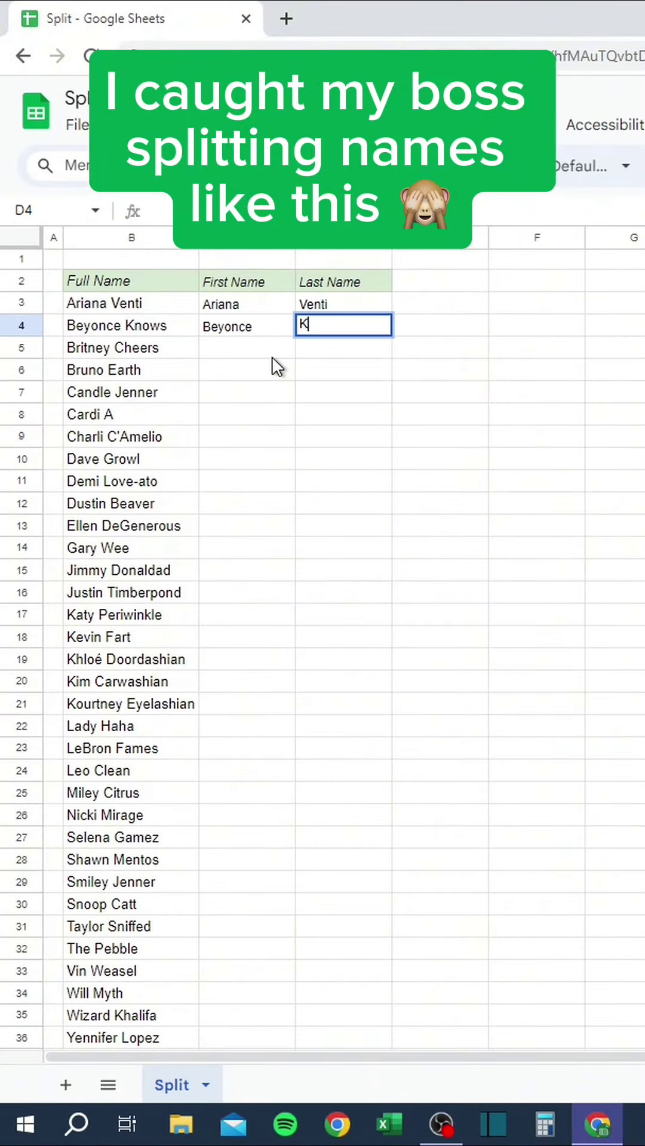
{"action": "type", "text": "nows"}
{"action": "key", "text": "Return"}
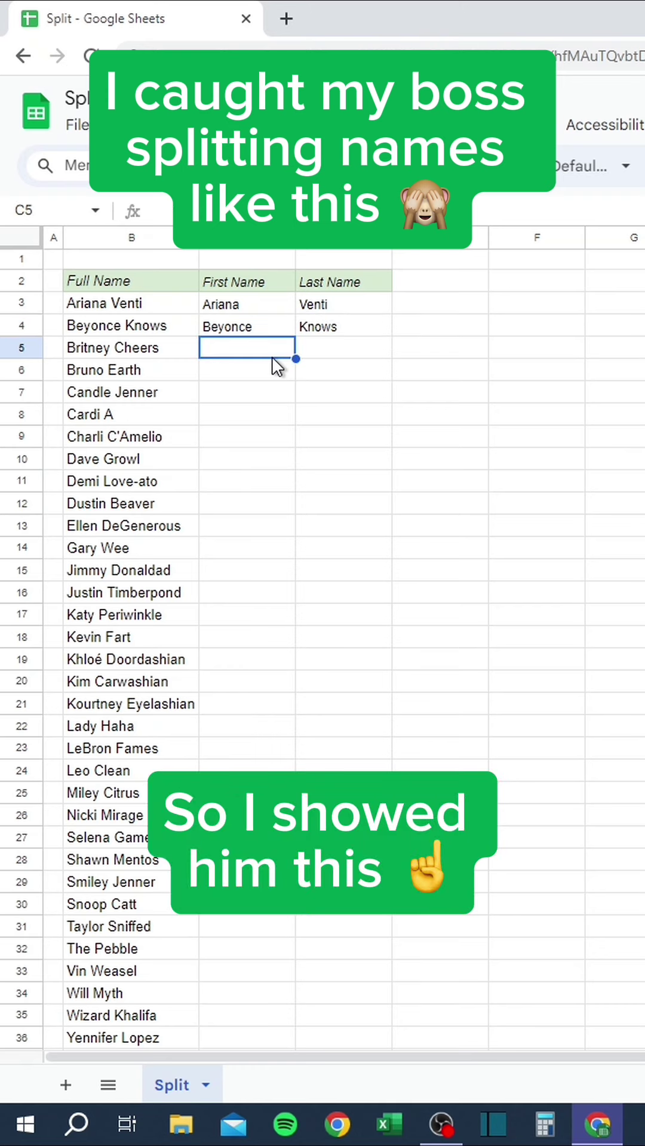
{"action": "key", "text": "ctrl+z"}
{"action": "key", "text": "ctrl+z"}
{"action": "key", "text": "ctrl+z"}
{"action": "key", "text": "ctrl+z"}
Enter =SPLIT(B3," ") in C3 and fill it down the whole name list.
{"action": "type", "text": "="}
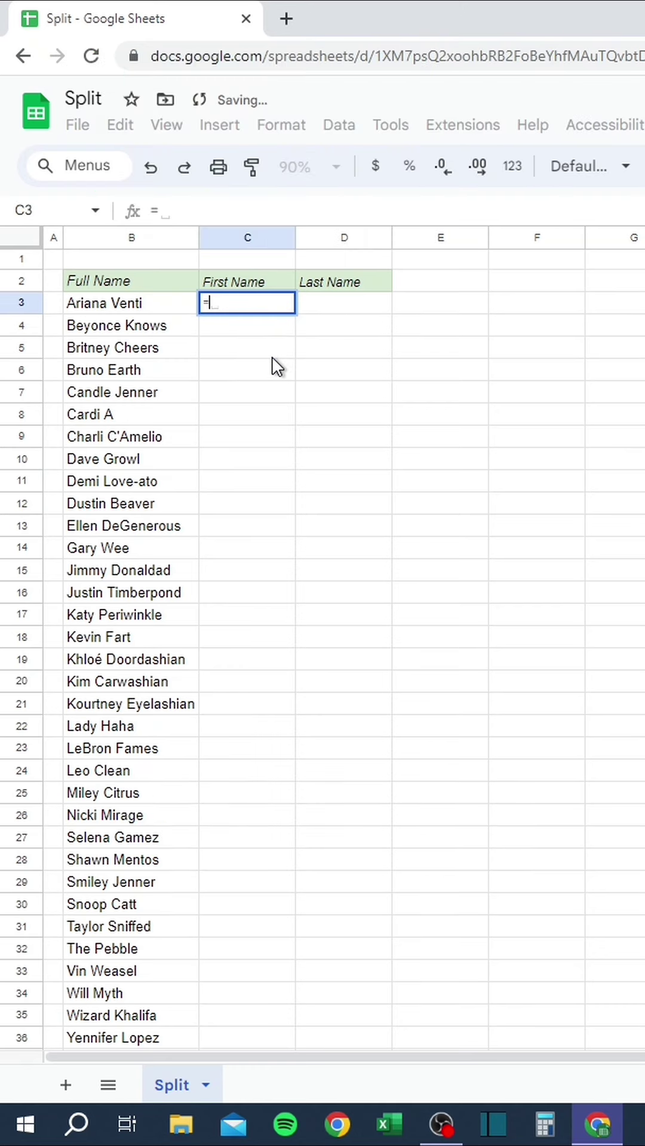
{"action": "type", "text": "SPLIT("}
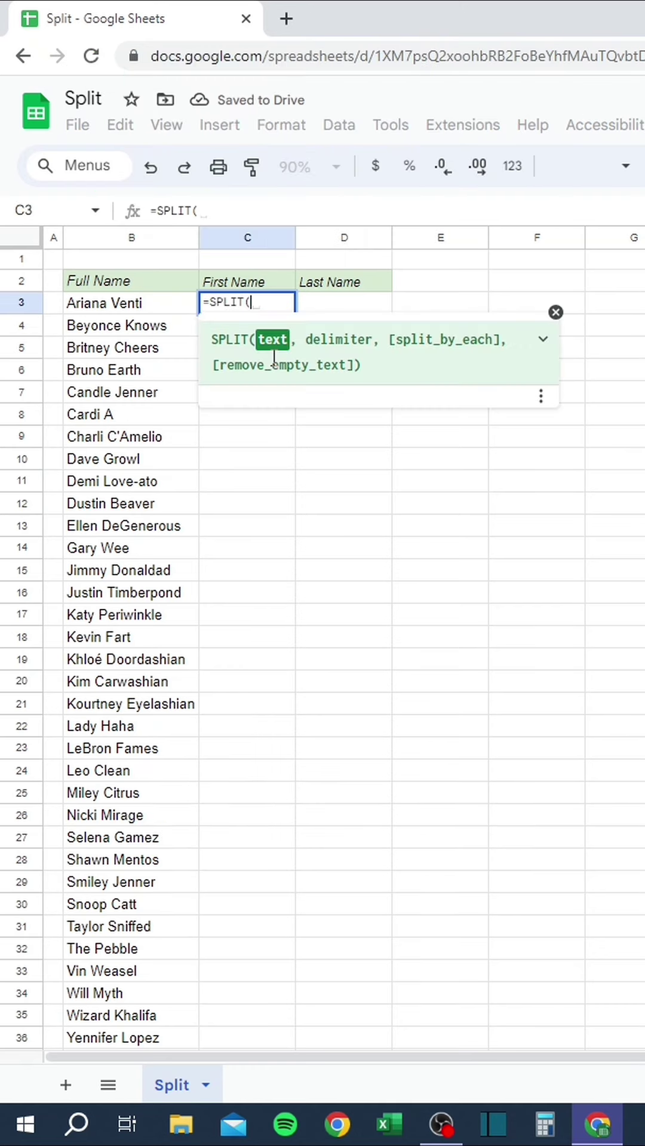
{"action": "type", "text": "B3,\" "}
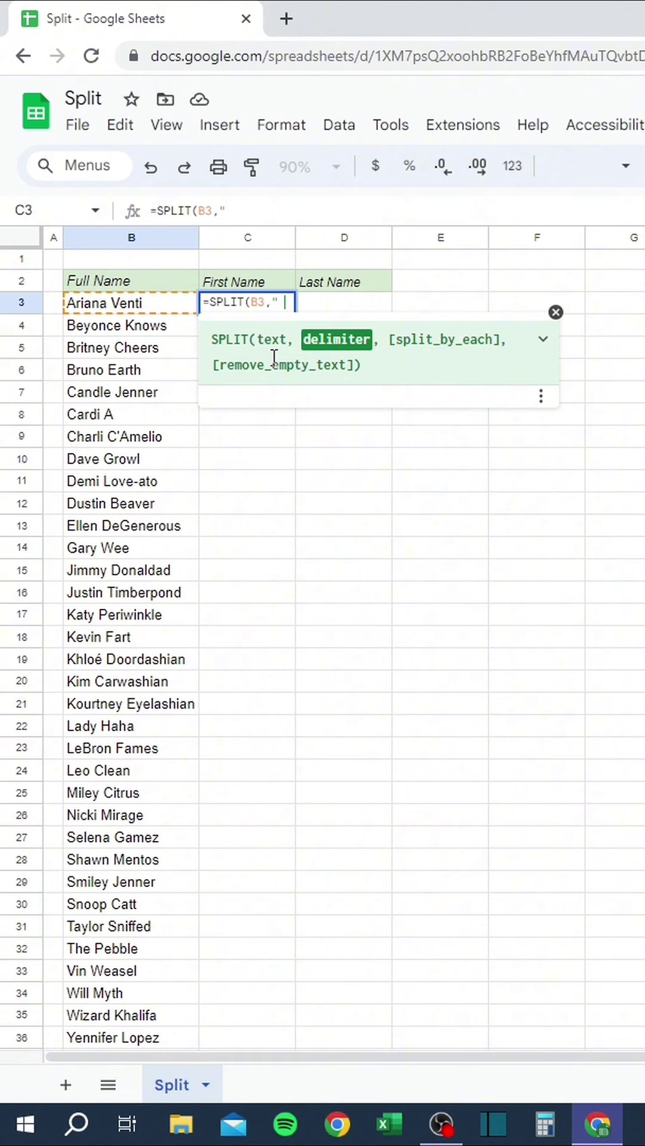
{"action": "type", "text": ")"}
{"action": "key", "text": "Return"}
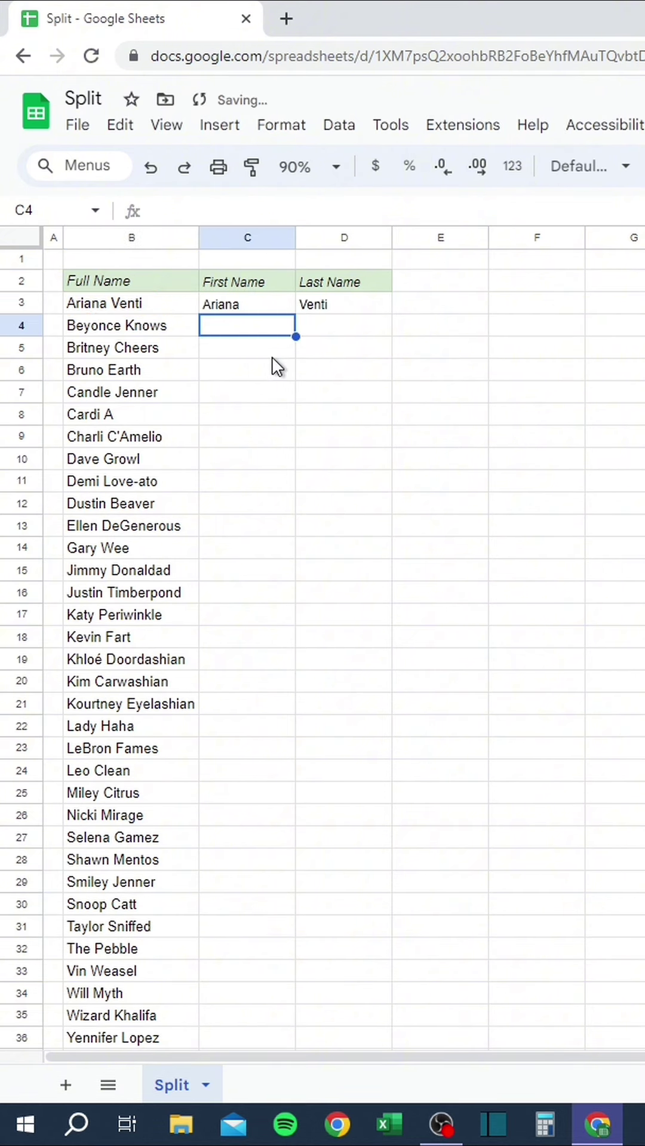
{"action": "left_click", "coordinate": [264, 306]}
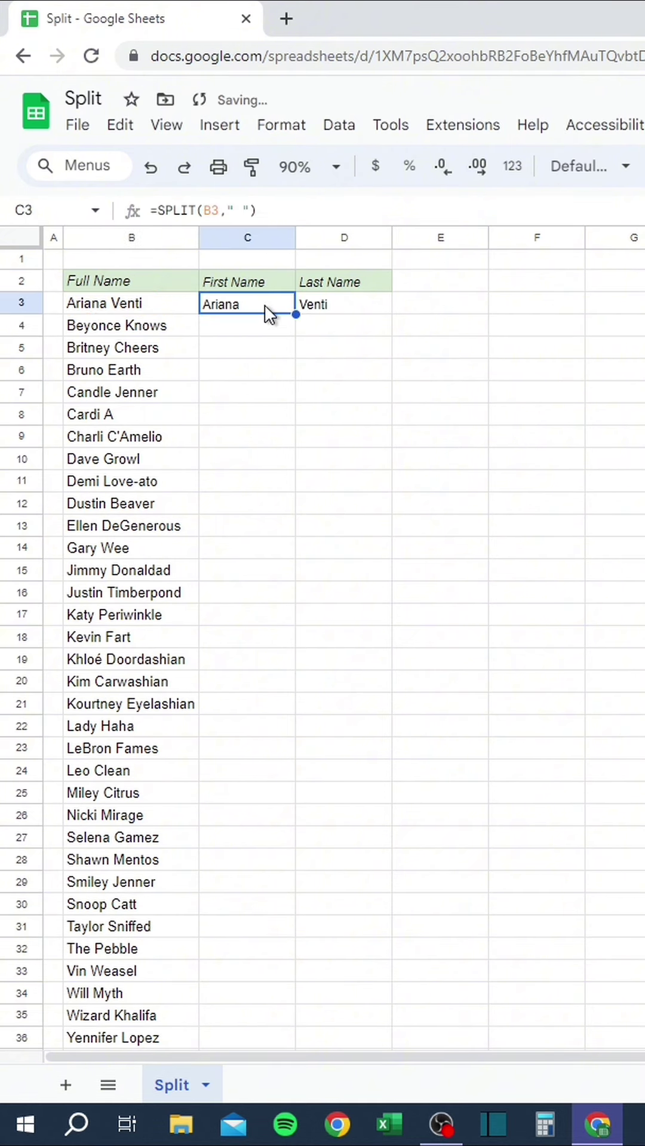
{"action": "double_click", "coordinate": [294, 313]}
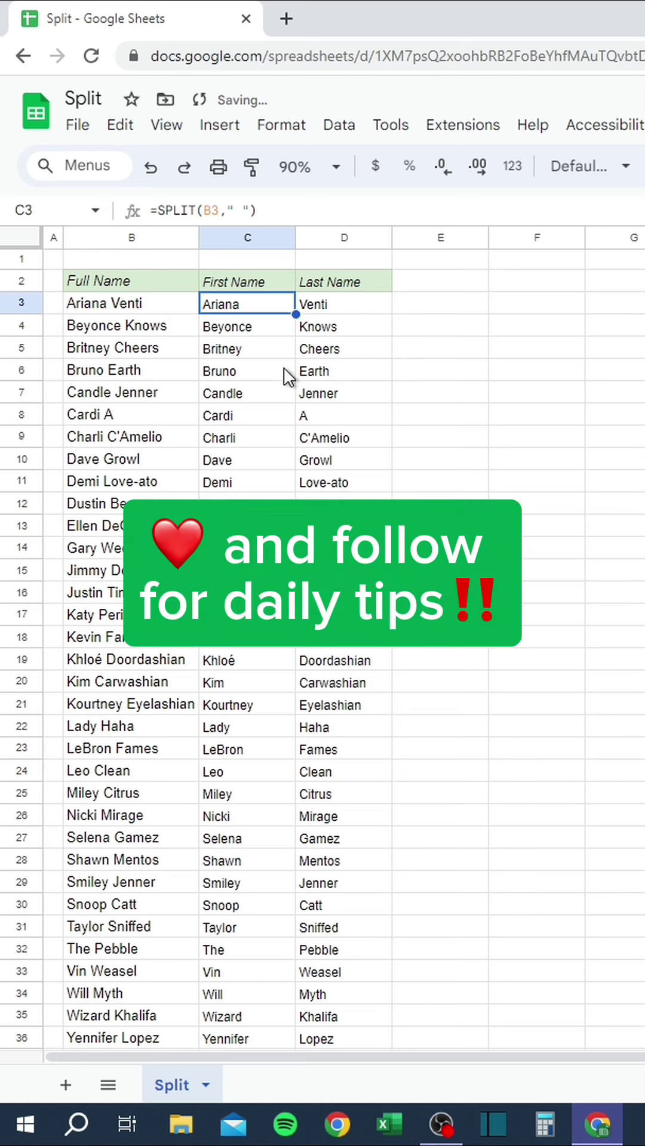
{"action": "left_click", "coordinate": [247, 592]}
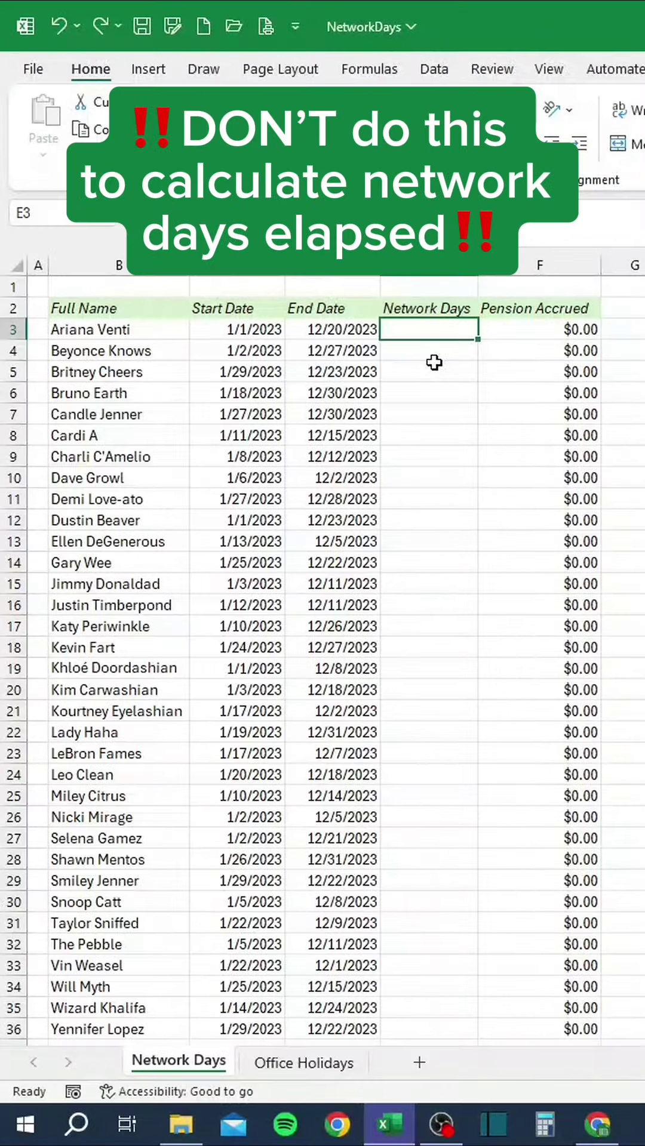
Try a simple D3-C3-105 date subtraction in E3, then undo it.
{"action": "type", "text": "="}
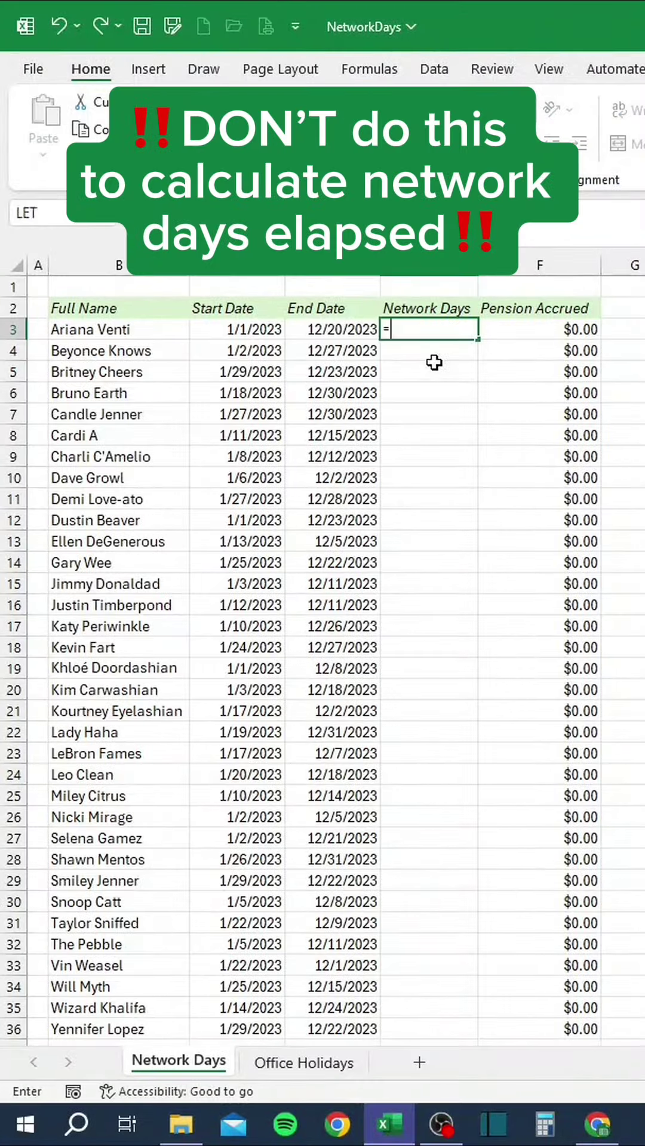
{"action": "key", "text": "Left"}
{"action": "type", "text": "-"}
{"action": "key", "text": "Left"}
{"action": "key", "text": "Left"}
{"action": "type", "text": "-"}
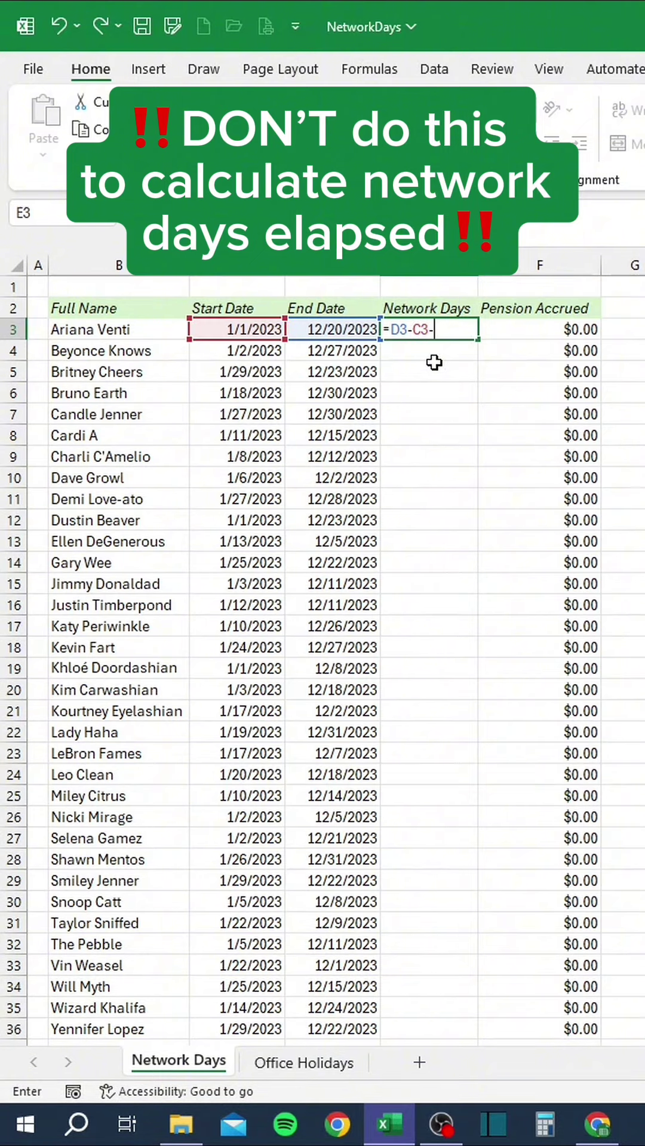
{"action": "type", "text": "105"}
{"action": "key", "text": "Return"}
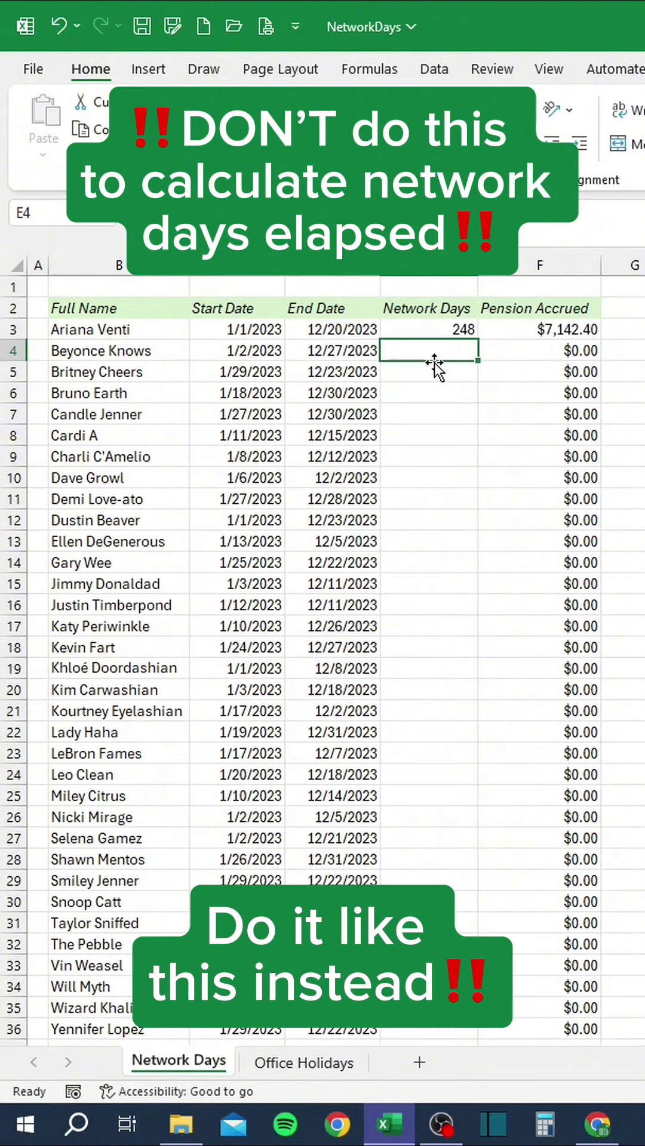
{"action": "key", "text": "ctrl+z"}
Enter =NETWORKDAYS(C3,D3,'Office Holidays'!$C$3:$C$13) in E3.
{"action": "type", "text": "="}
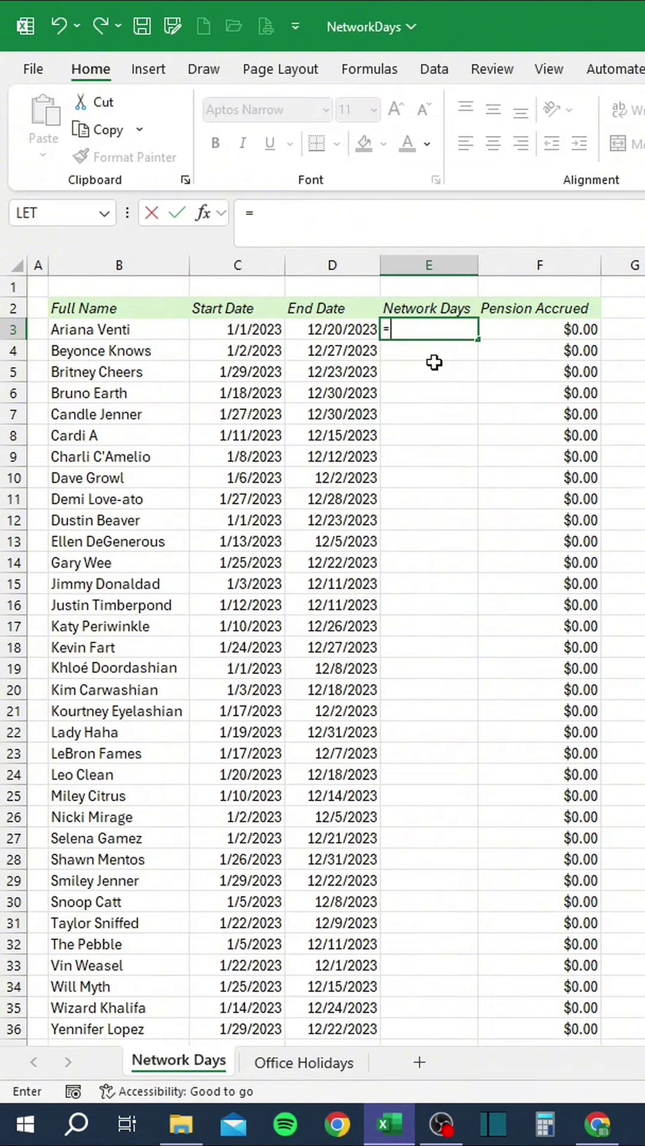
{"action": "type", "text": "NETWORKDAYS"}
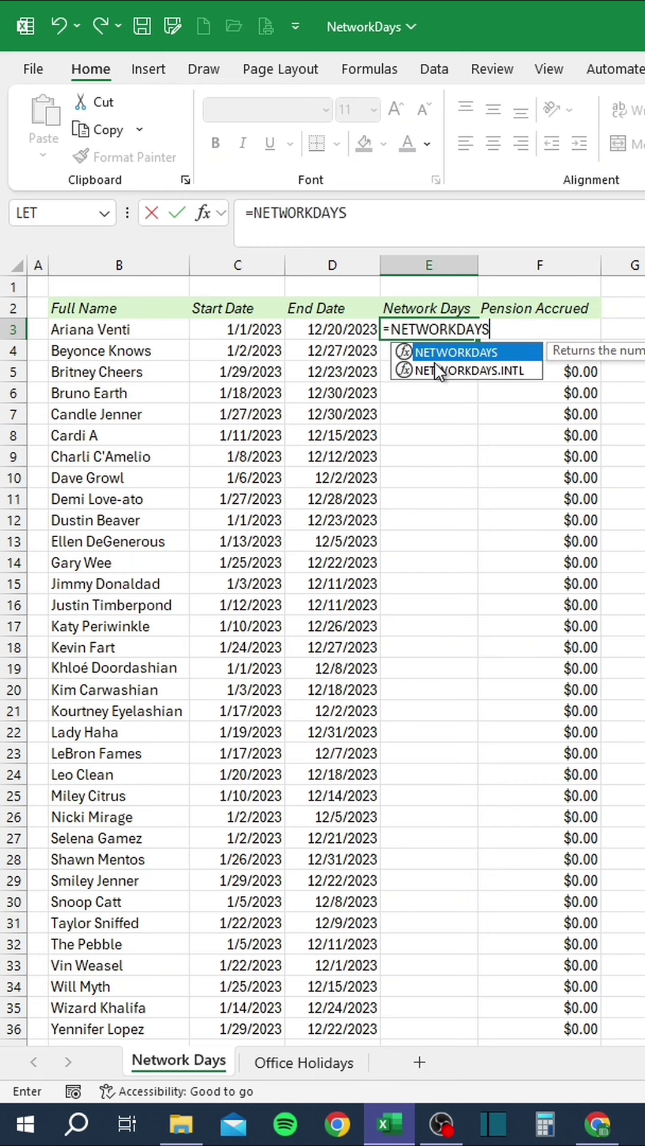
{"action": "type", "text": "("}
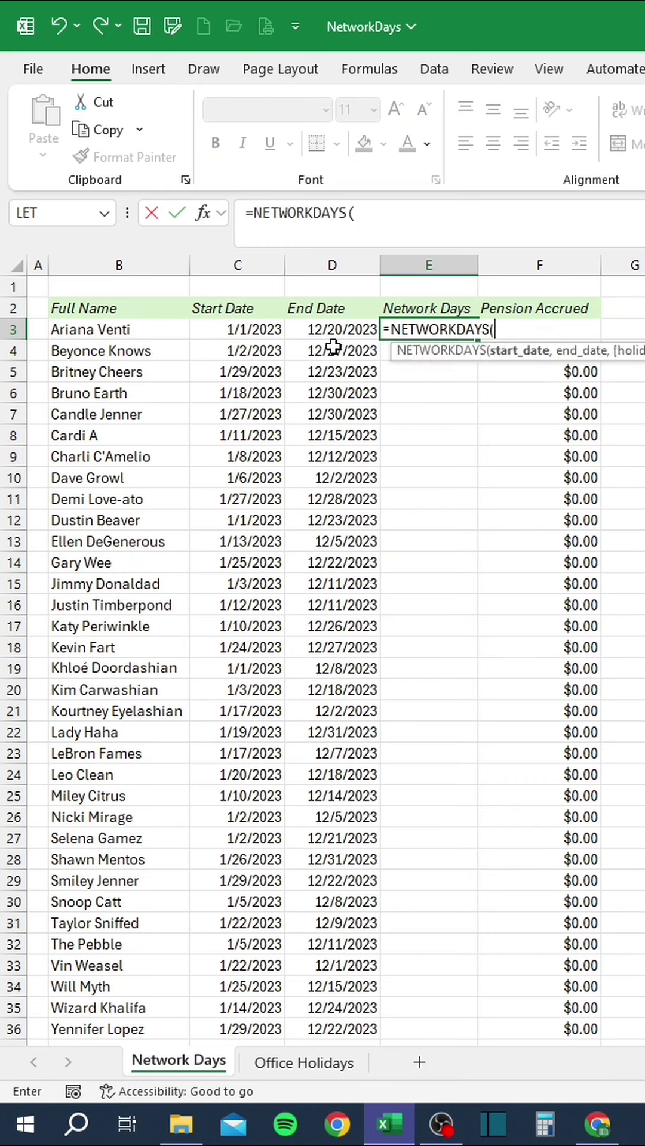
{"action": "left_click", "coordinate": [257, 329]}
{"action": "type", "text": ","}
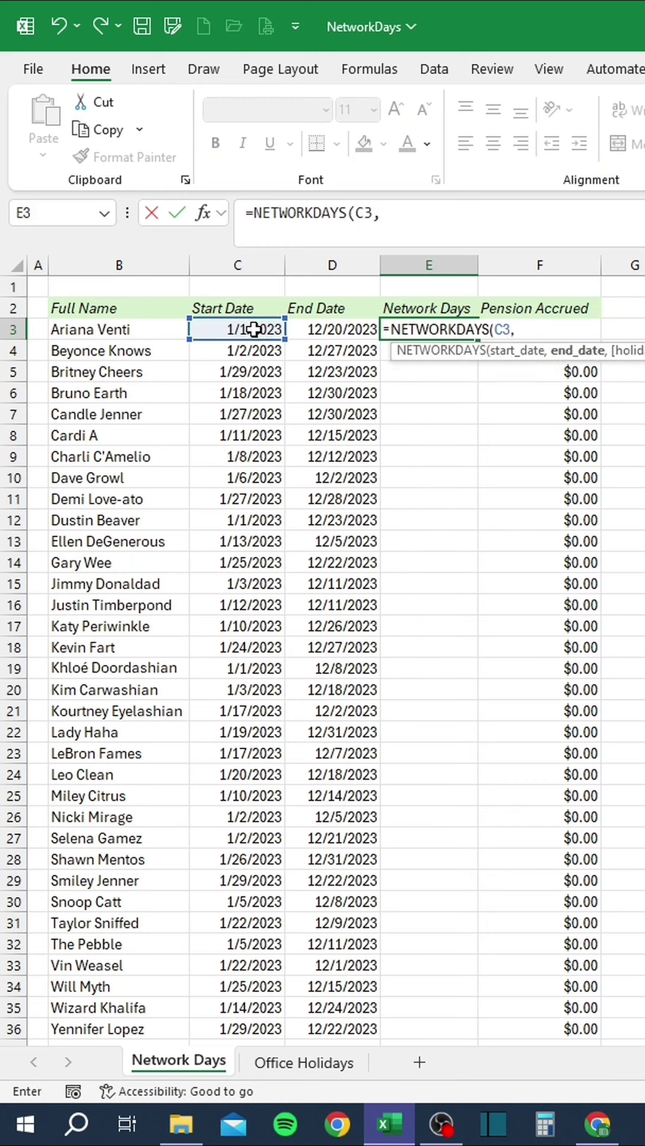
{"action": "left_click", "coordinate": [322, 330]}
{"action": "type", "text": ","}
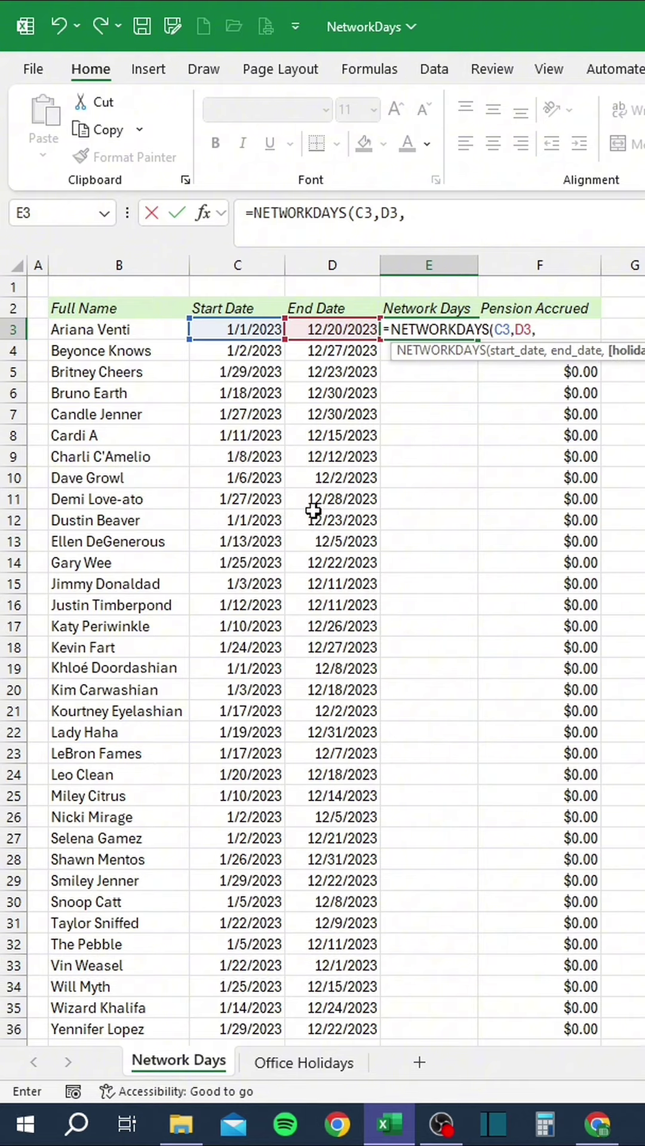
{"action": "left_click", "coordinate": [316, 1063]}
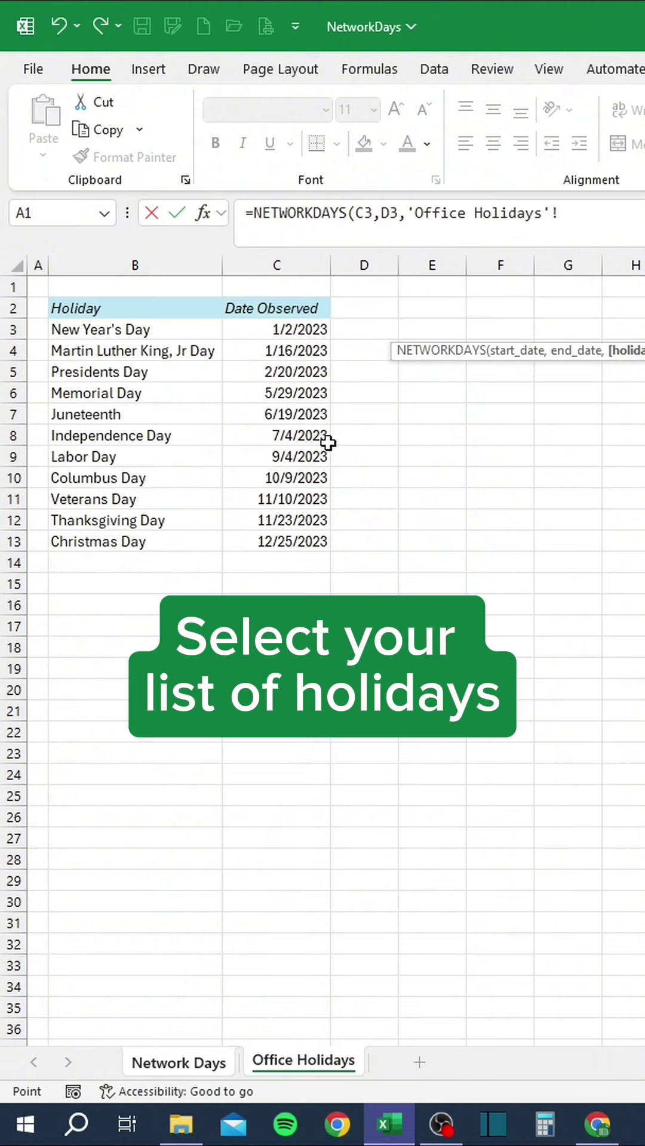
{"action": "left_click_drag", "start_coordinate": [297, 327], "coordinate": [289, 533]}
{"action": "key", "text": "F4"}
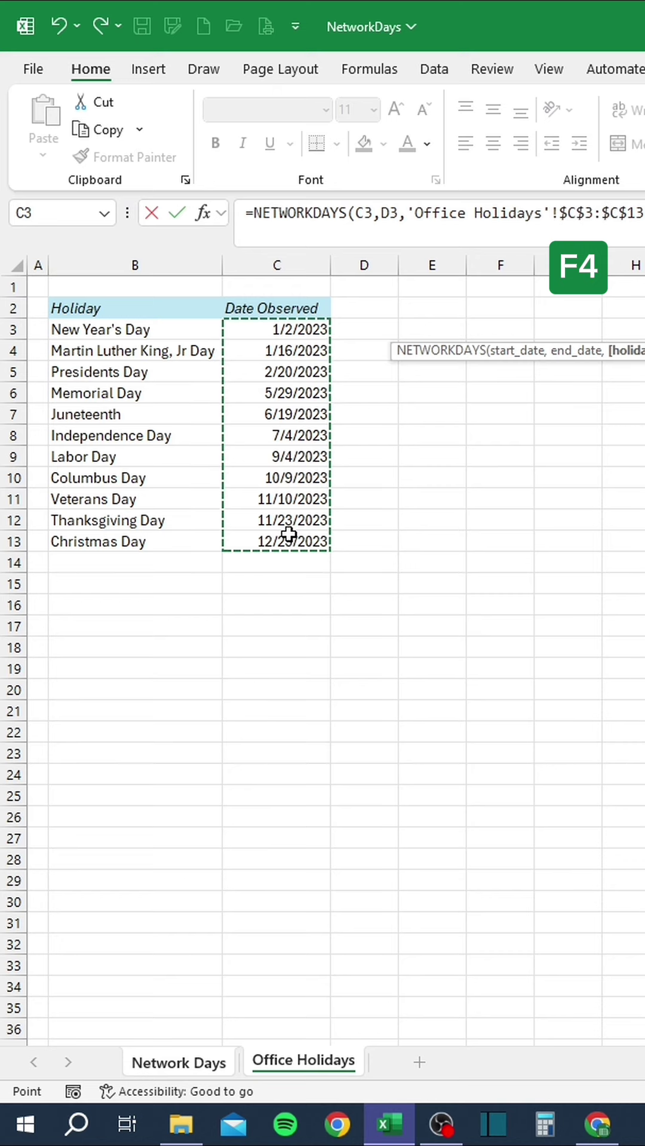
{"action": "type", "text": ")"}
{"action": "key", "text": "Return"}
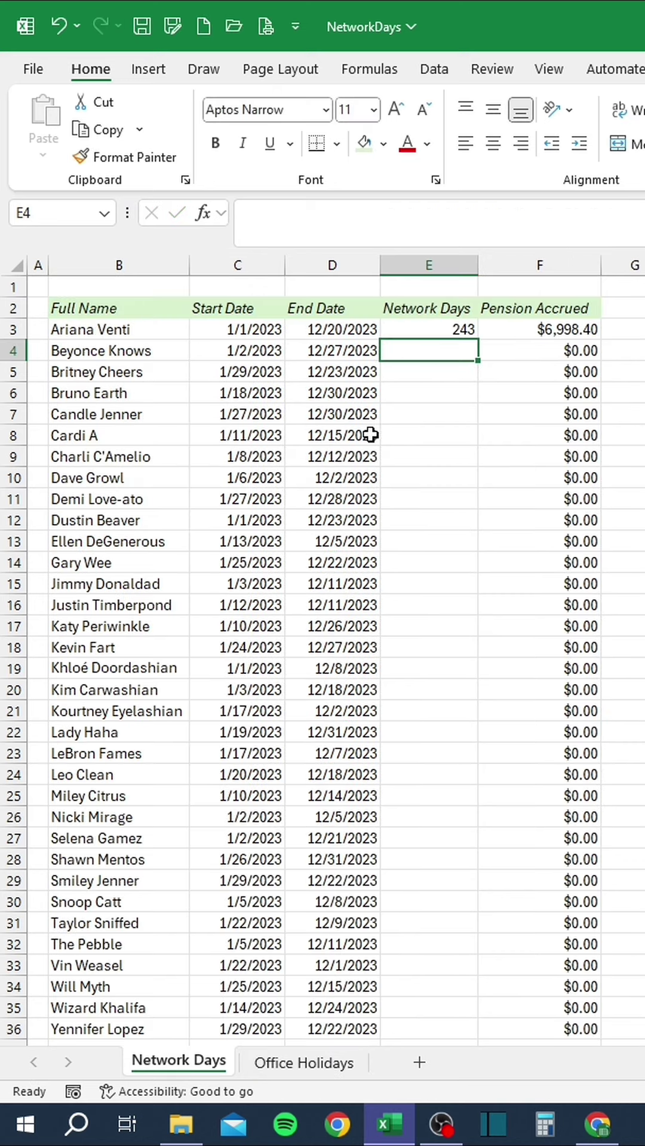
Fill the NETWORKDAYS formula down the Network Days column to row 36.
{"action": "left_click", "coordinate": [436, 330]}
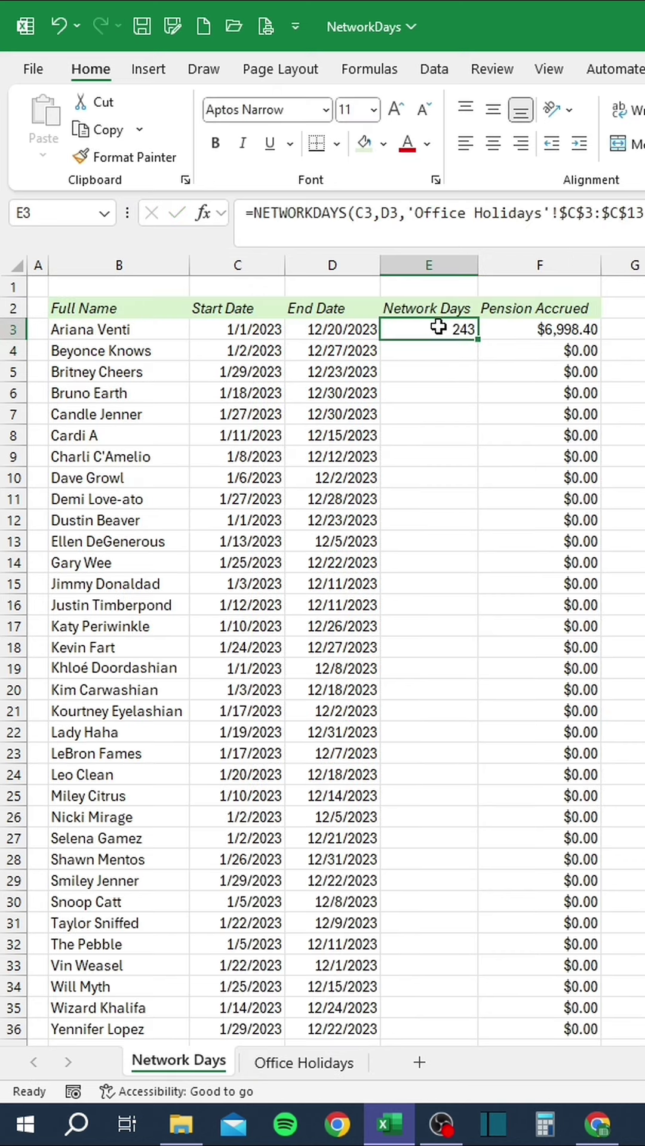
{"action": "double_click", "coordinate": [480, 340]}
{"action": "left_click", "coordinate": [640, 668]}
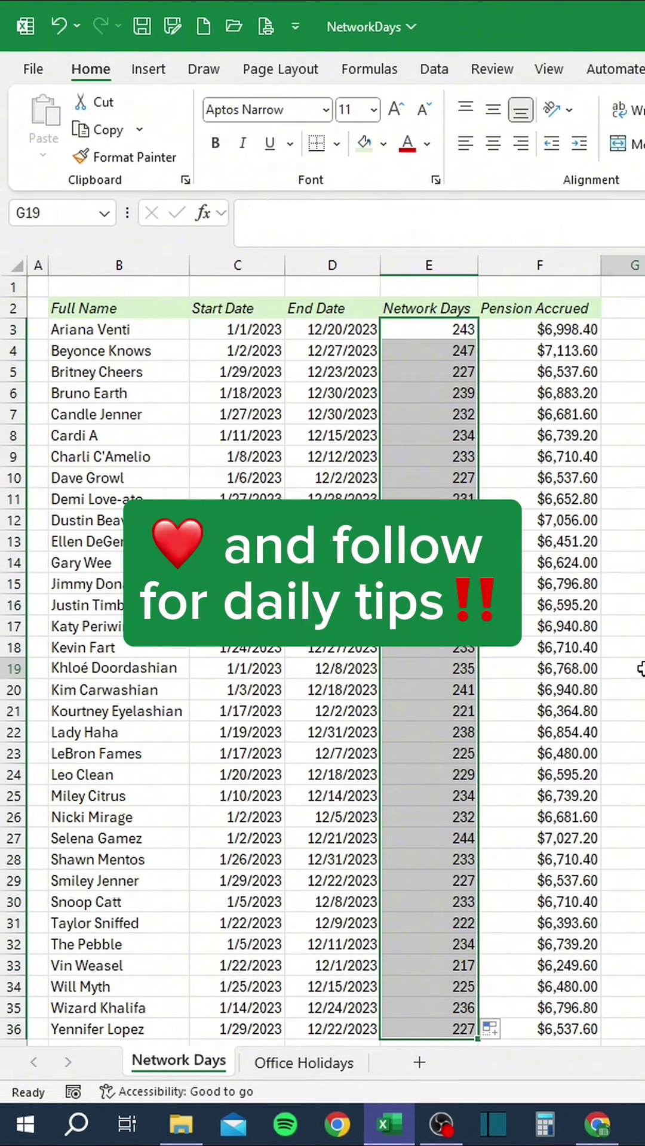